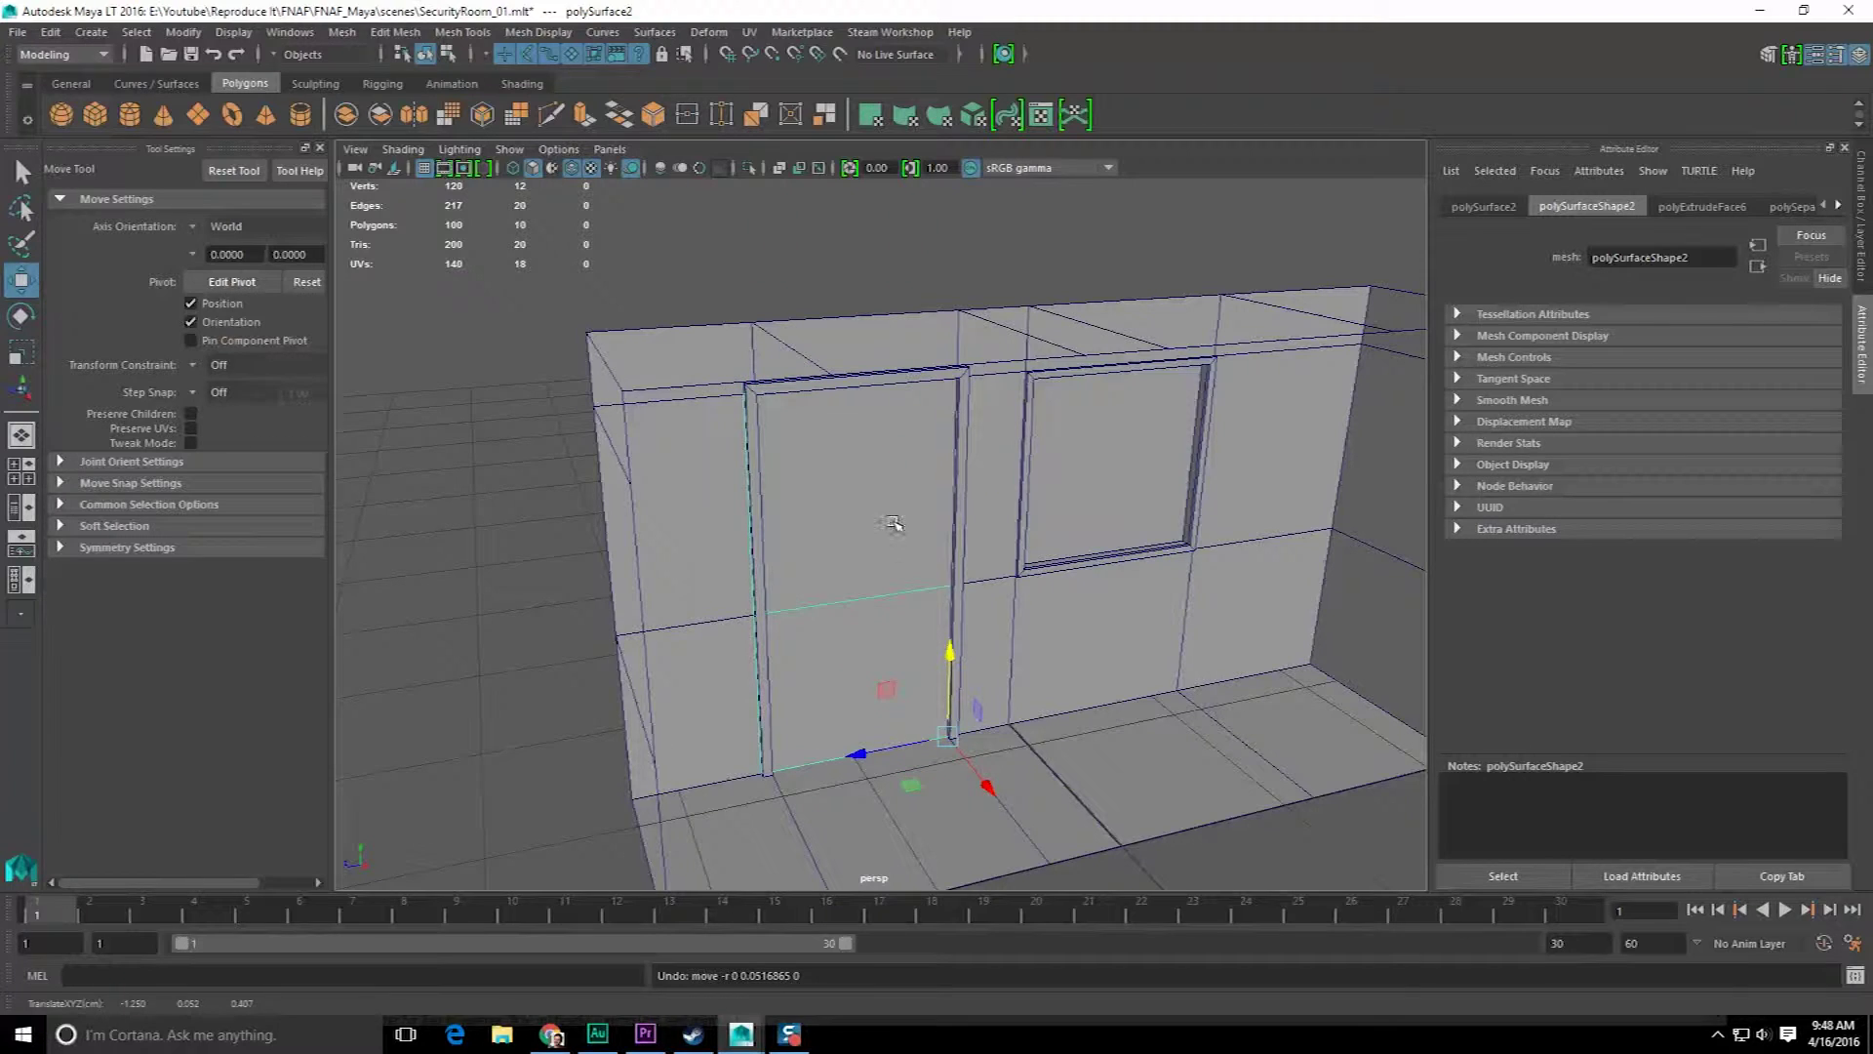
- Try raising the door panel straight up out of its frame, and undo the move
{"action": "left_click_drag", "start_coordinate": [800, 449], "coordinate": [841, 583]}
{"action": "scroll", "coordinate": [874, 524], "scroll_direction": "up", "scroll_amount": 5}
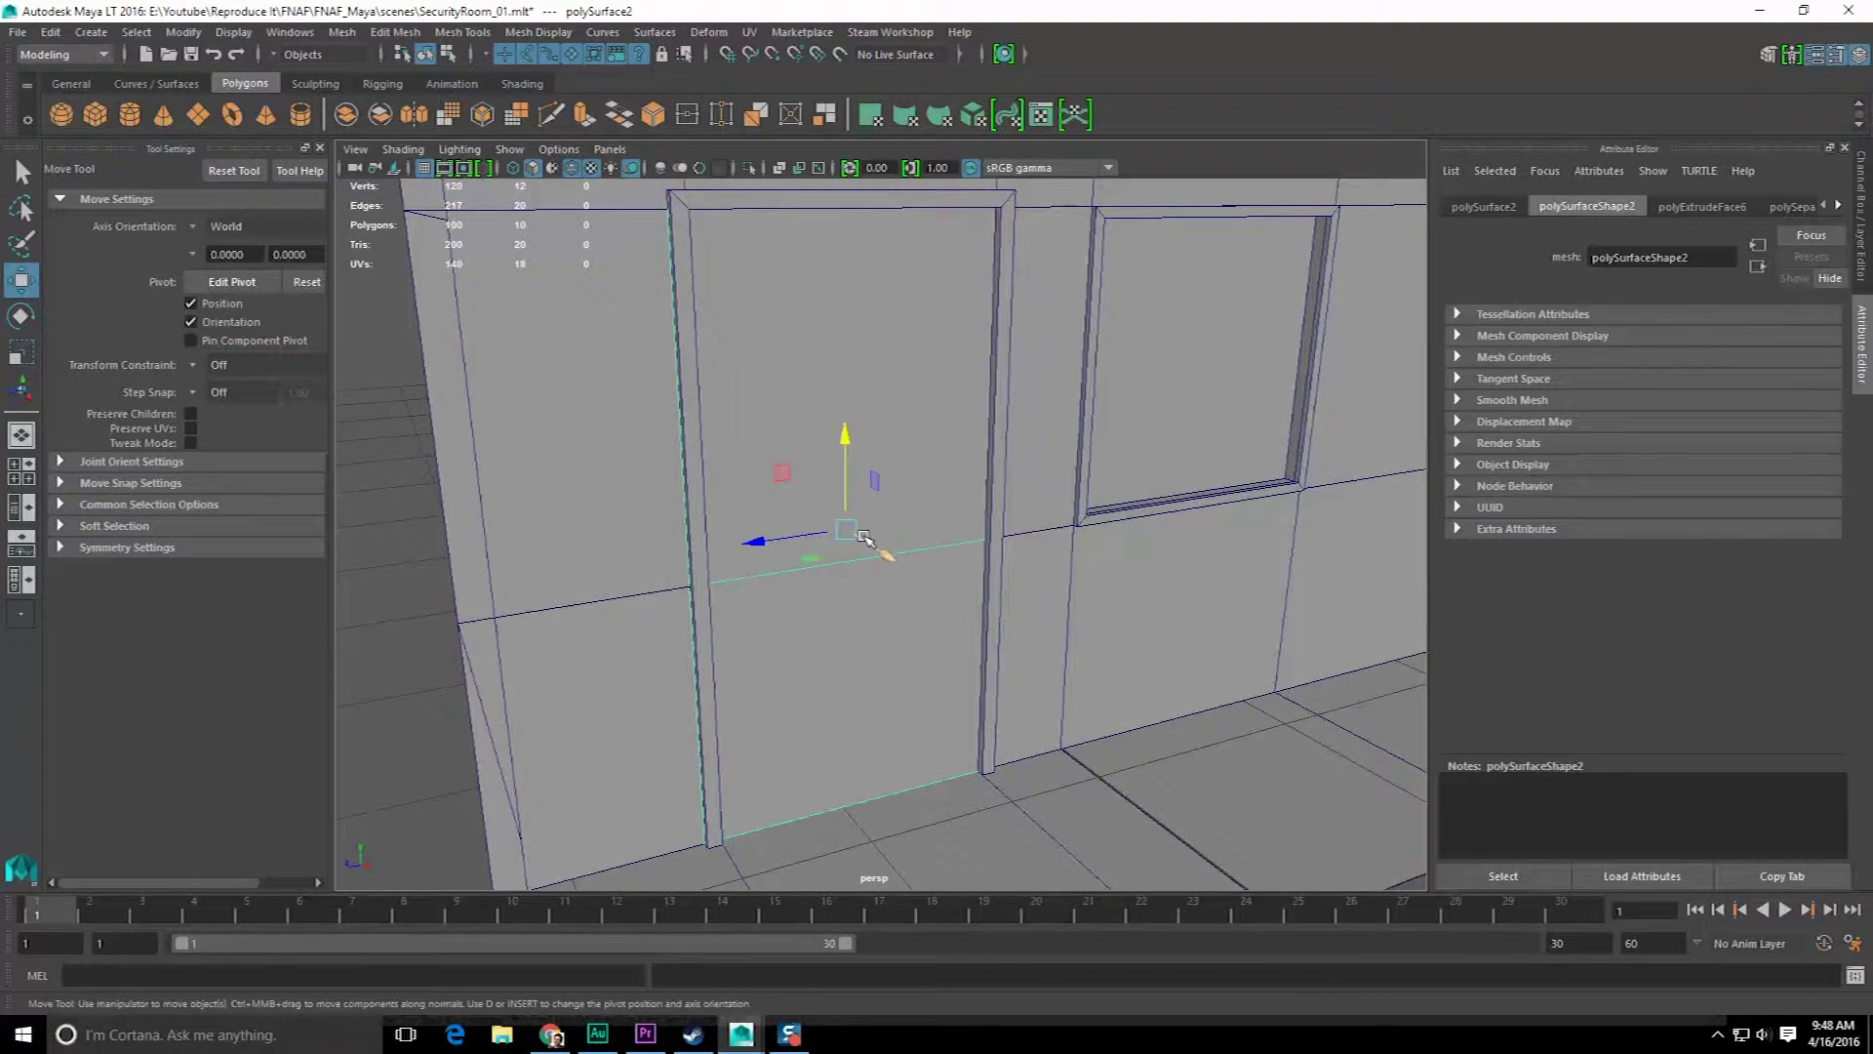
{"action": "key", "text": "d"}
{"action": "left_click_drag", "start_coordinate": [845, 458], "coordinate": [971, 651]}
{"action": "scroll", "coordinate": [971, 736], "scroll_direction": "down", "scroll_amount": 4}
{"action": "left_click_drag", "start_coordinate": [858, 625], "coordinate": [853, 222]}
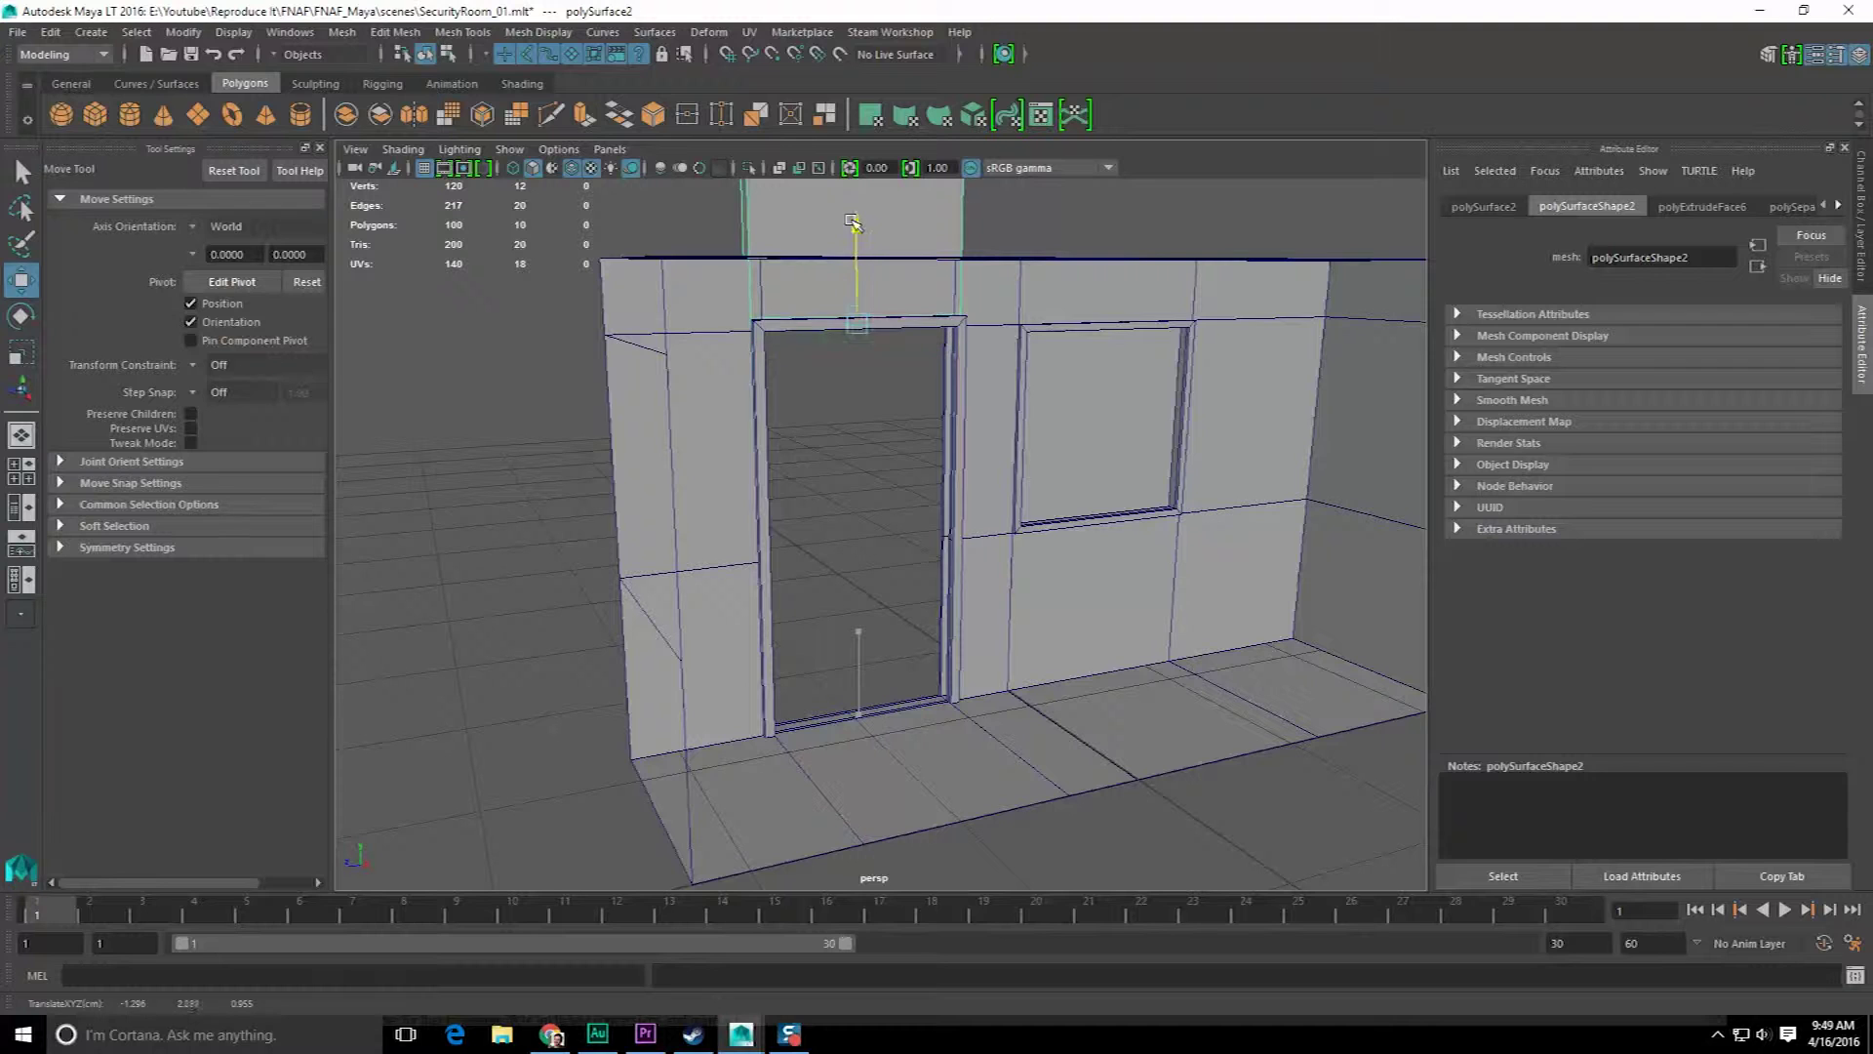
{"action": "key", "text": "ctrl+z"}
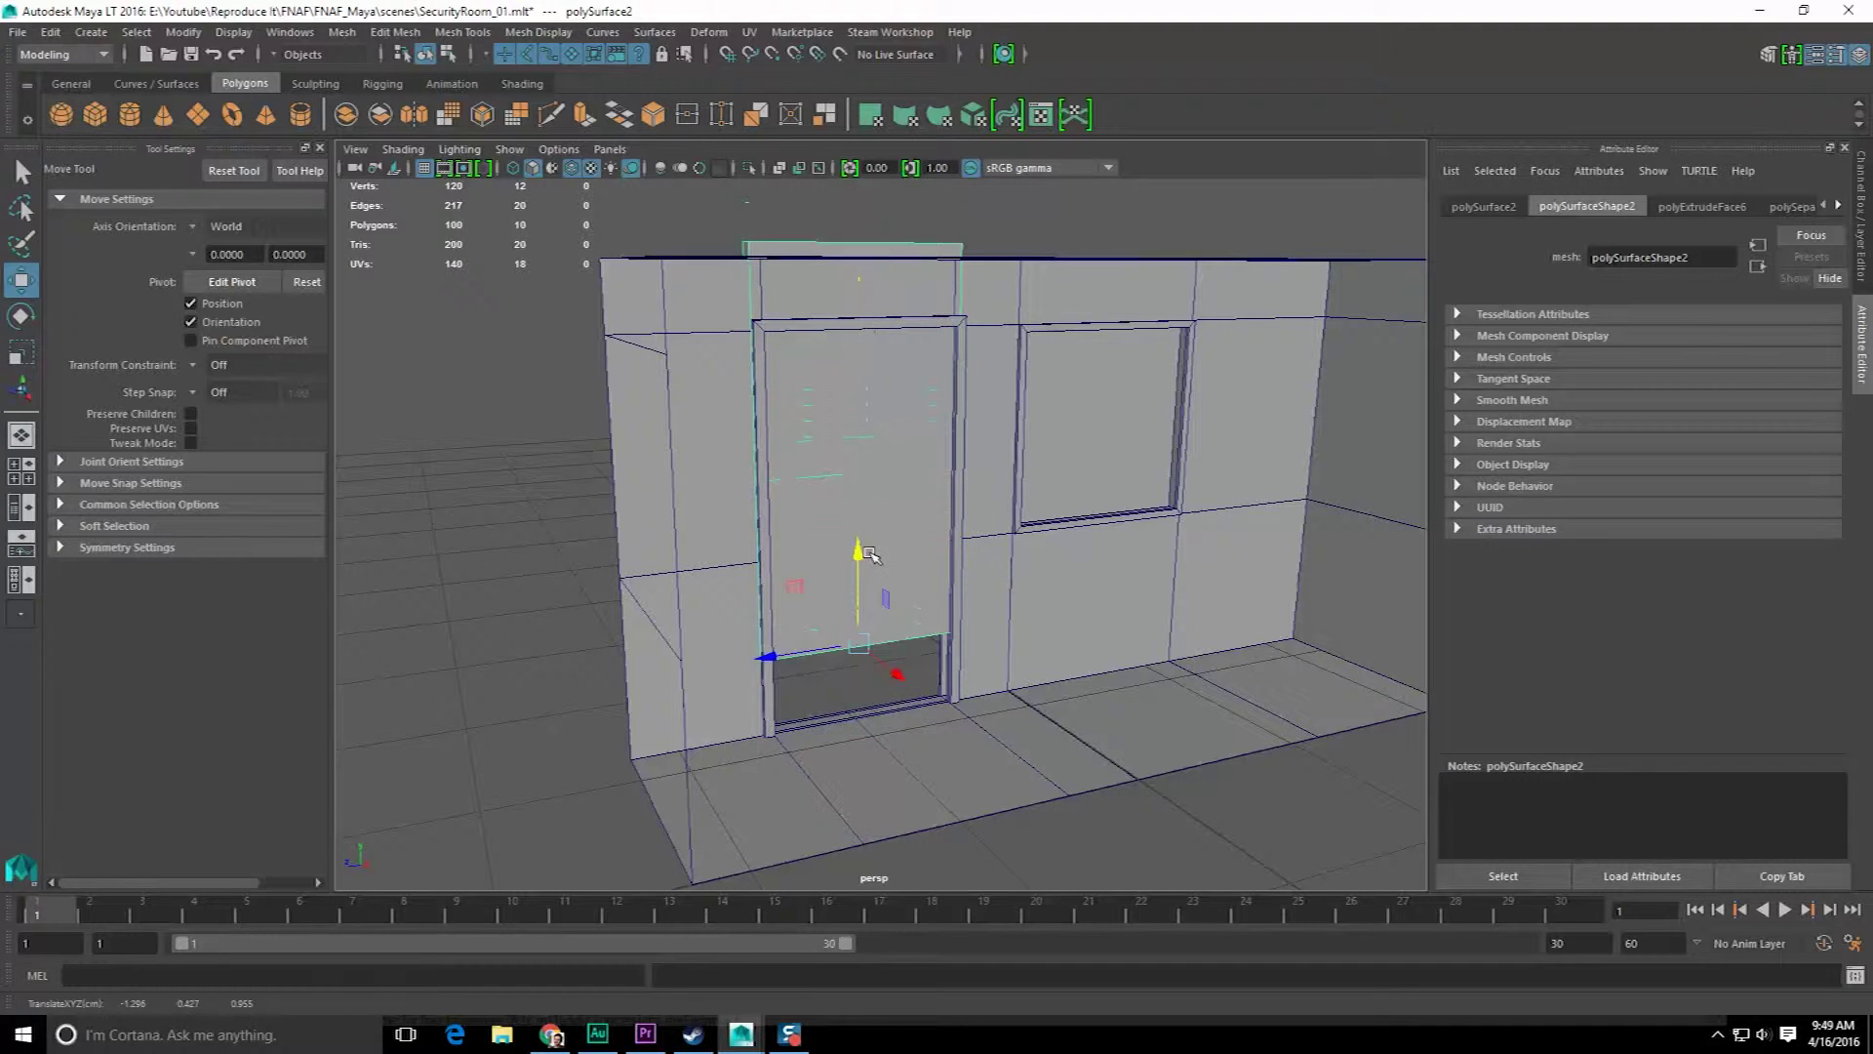
- Examine the room's doorway and window wall from several angles
{"action": "left_click_drag", "start_coordinate": [805, 590], "coordinate": [894, 616], "text": "alt"}
{"action": "key", "text": "q"}
{"action": "left_click", "coordinate": [1183, 690]}
{"action": "left_click_drag", "start_coordinate": [1185, 688], "coordinate": [897, 648], "text": "alt"}
{"action": "left_click", "coordinate": [891, 573]}
{"action": "left_click_drag", "start_coordinate": [683, 576], "coordinate": [660, 536], "text": "alt"}
{"action": "scroll", "coordinate": [660, 536], "scroll_direction": "up", "scroll_amount": 2}
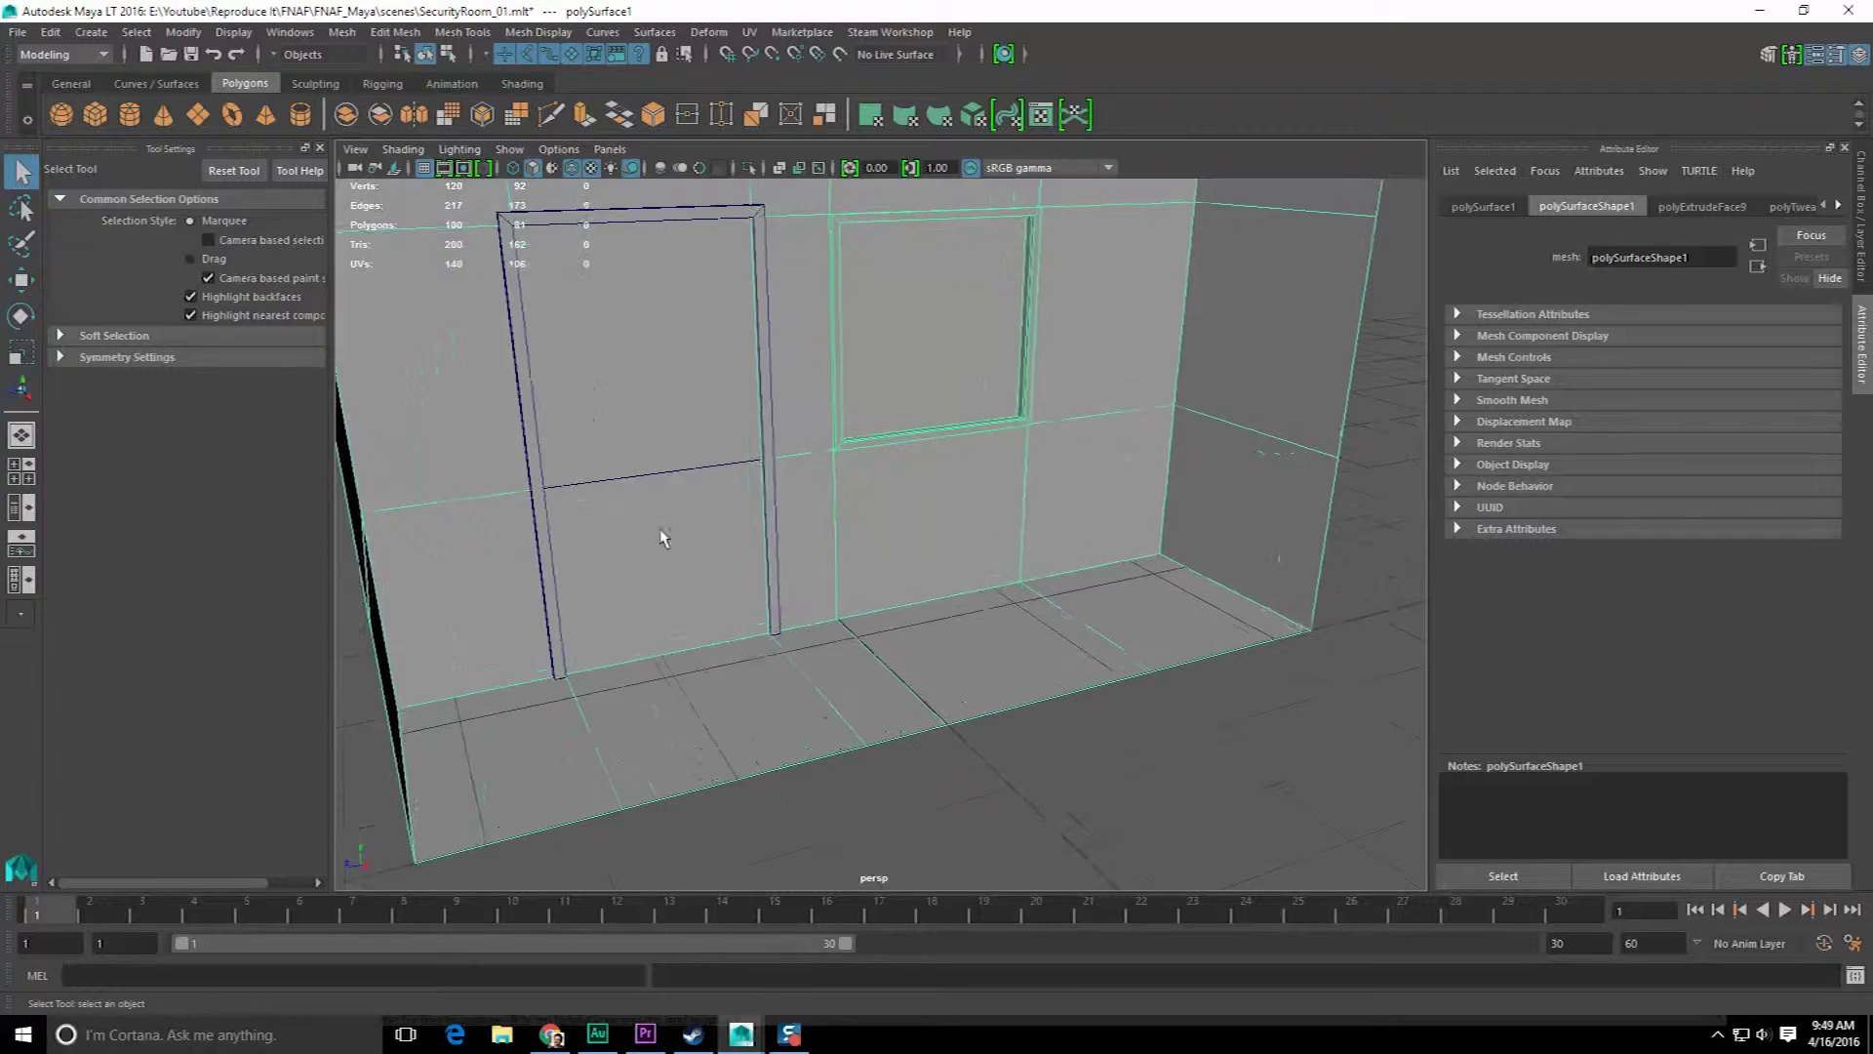
{"action": "middle_click_drag", "start_coordinate": [660, 535], "coordinate": [883, 588], "text": "alt"}
{"action": "left_click_drag", "start_coordinate": [883, 587], "coordinate": [841, 582], "text": "alt"}
- Switch to Premiere Pro and examine the door and light buttons in the game footage at 00;00;37;29
{"action": "left_click", "coordinate": [554, 1037]}
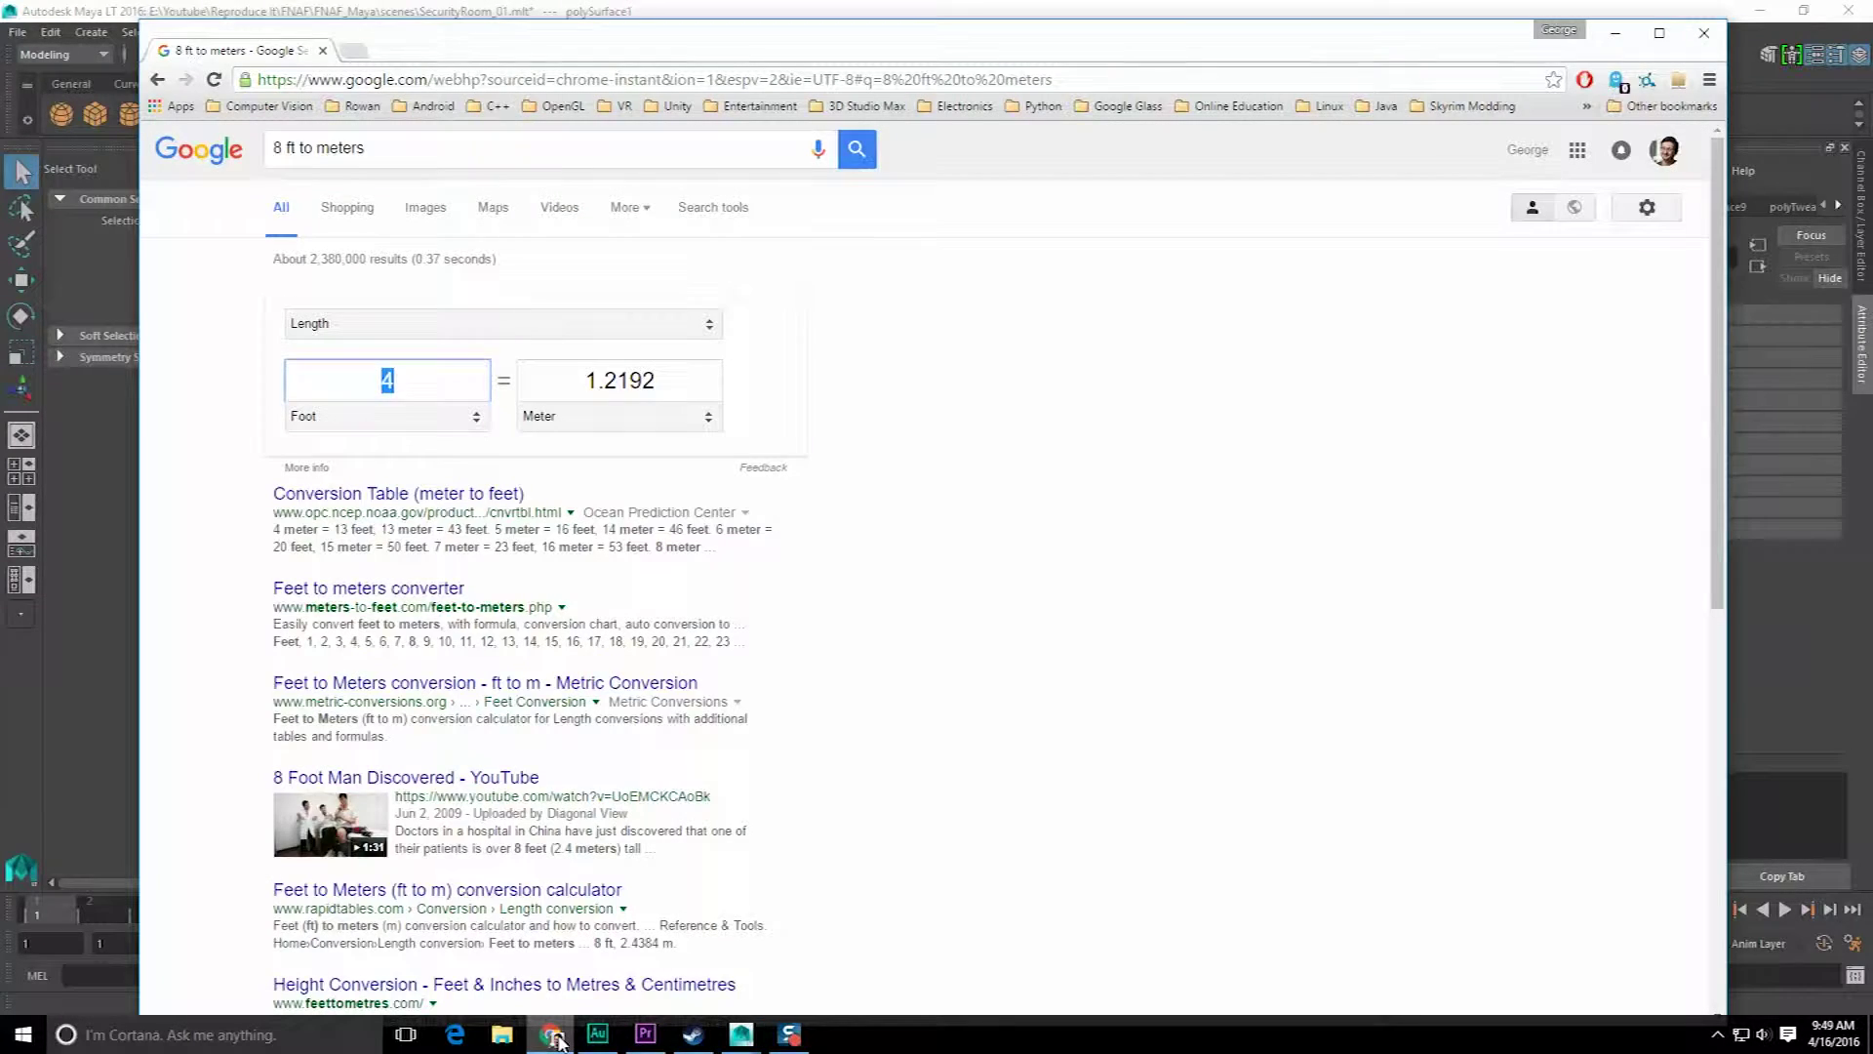
{"action": "left_click", "coordinate": [1612, 34]}
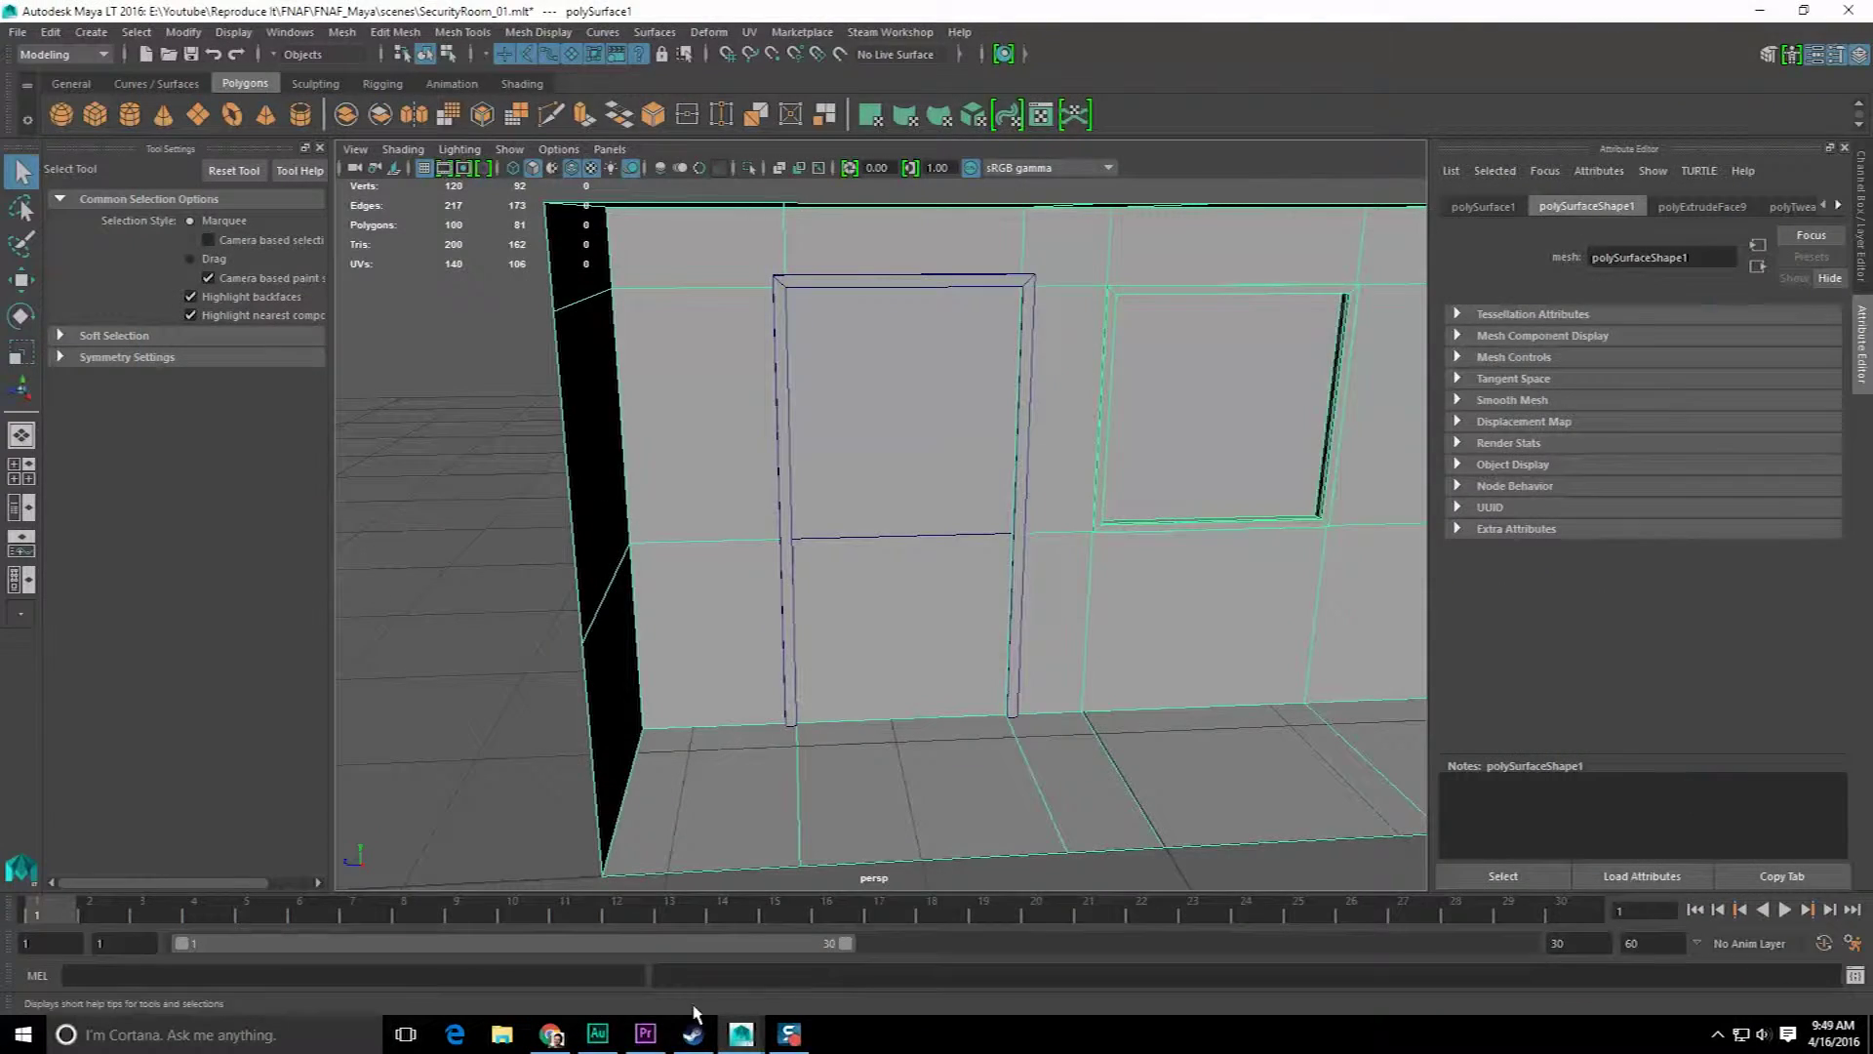
{"action": "left_click", "coordinate": [649, 1030]}
{"action": "left_click_drag", "start_coordinate": [1186, 766], "coordinate": [1170, 766]}
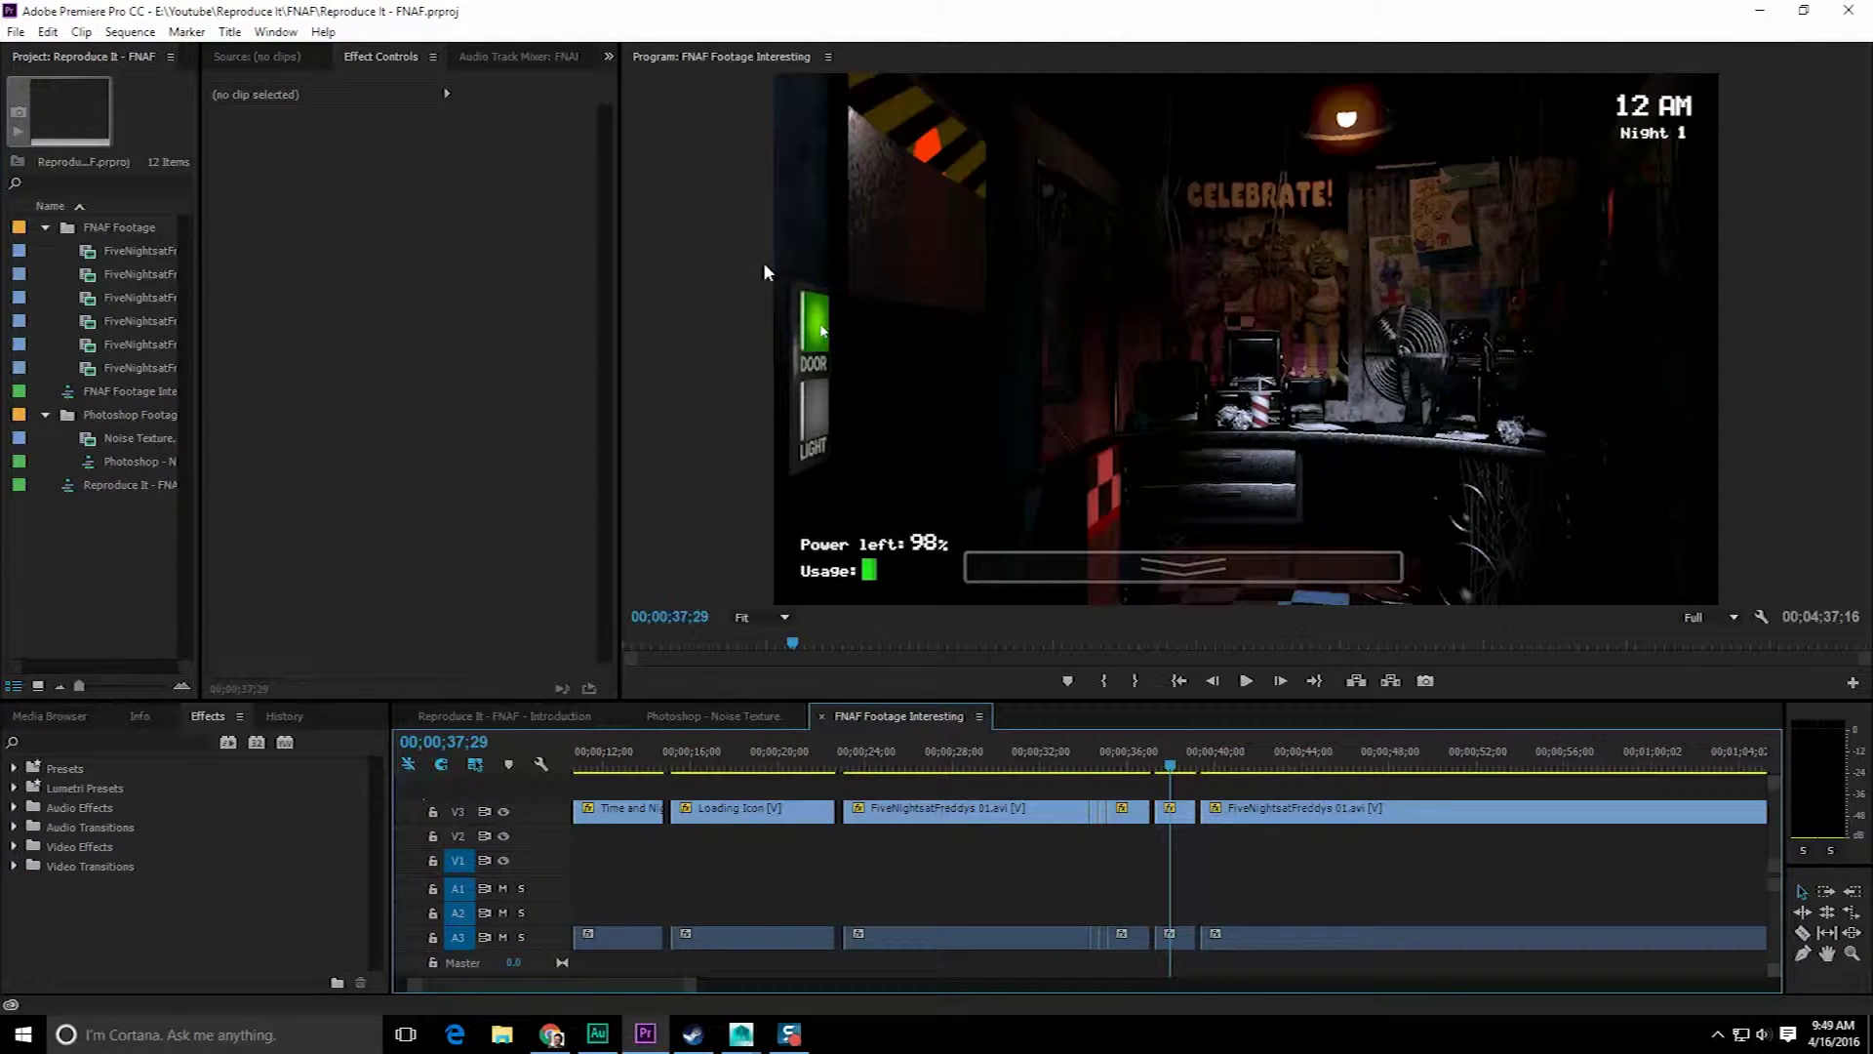
{"action": "left_click", "coordinate": [1755, 10]}
- Back in Maya LT, create a polygon cube and scale it down in thickness and width into an upright block
{"action": "left_click", "coordinate": [94, 115]}
{"action": "scroll", "coordinate": [683, 537], "scroll_direction": "down", "scroll_amount": 5}
{"action": "left_click_drag", "start_coordinate": [799, 586], "coordinate": [946, 624], "text": "alt"}
{"action": "key", "text": "w"}
{"action": "key", "text": "e"}
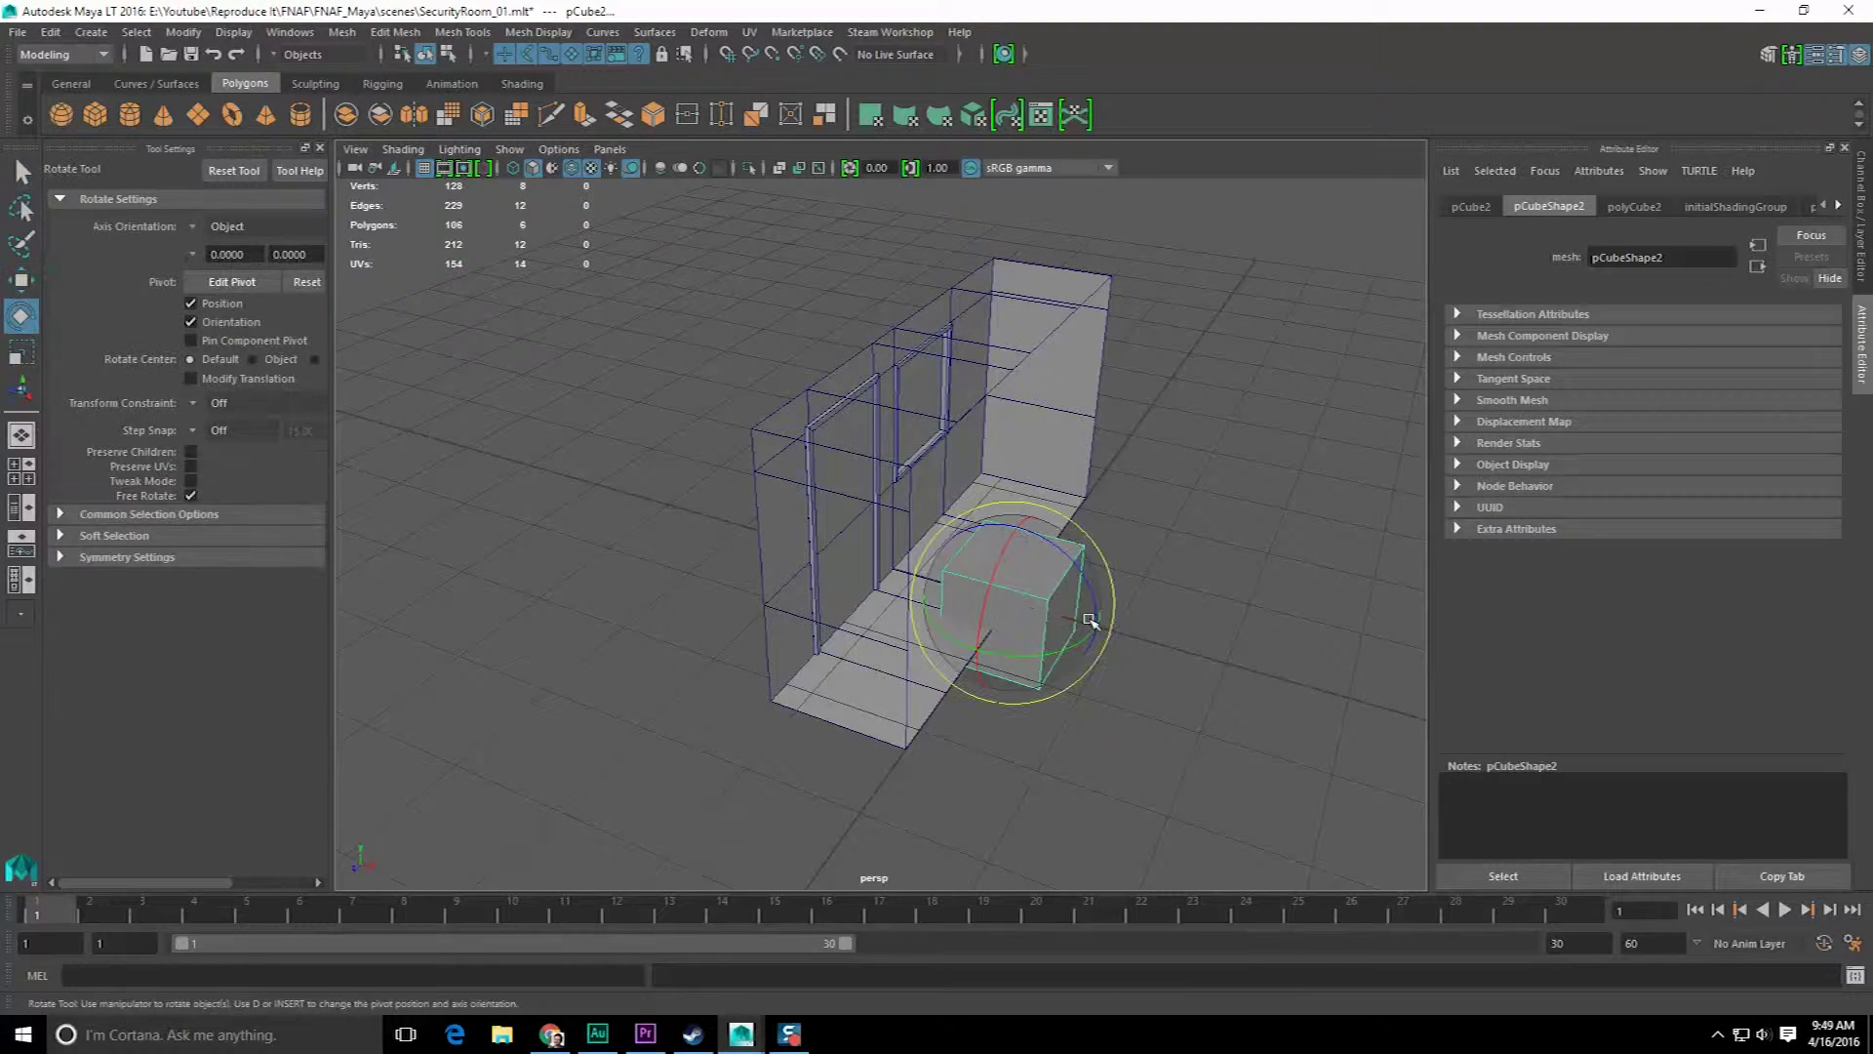
{"action": "key", "text": "r"}
{"action": "left_click_drag", "start_coordinate": [1097, 623], "coordinate": [1032, 615]}
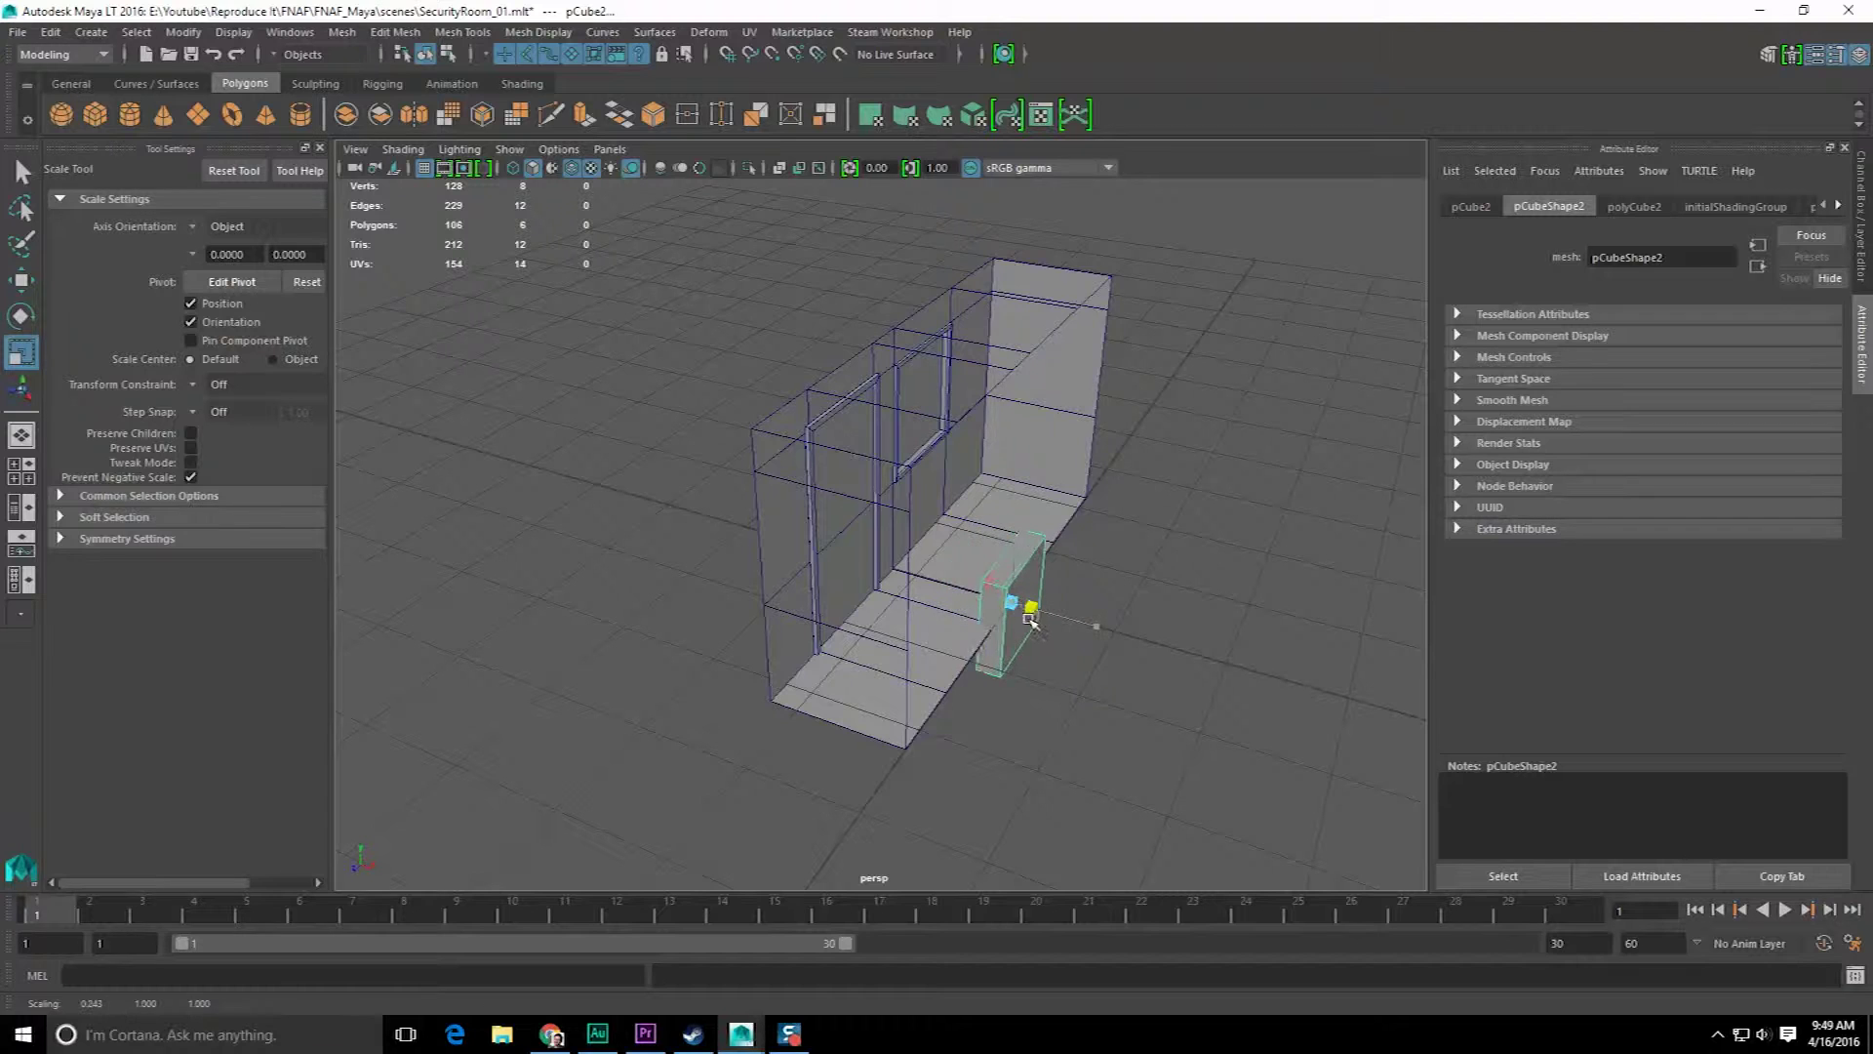
{"action": "left_click_drag", "start_coordinate": [1199, 644], "coordinate": [1042, 661], "text": "alt"}
{"action": "left_click_drag", "start_coordinate": [924, 702], "coordinate": [804, 630]}
- Move the block onto the floor against the wall beside the doorway, on the side away from the window
{"action": "key", "text": "w"}
{"action": "scroll", "coordinate": [924, 722], "scroll_direction": "up", "scroll_amount": 2}
{"action": "key", "text": "v"}
{"action": "left_click_drag", "start_coordinate": [750, 776], "coordinate": [803, 688]}
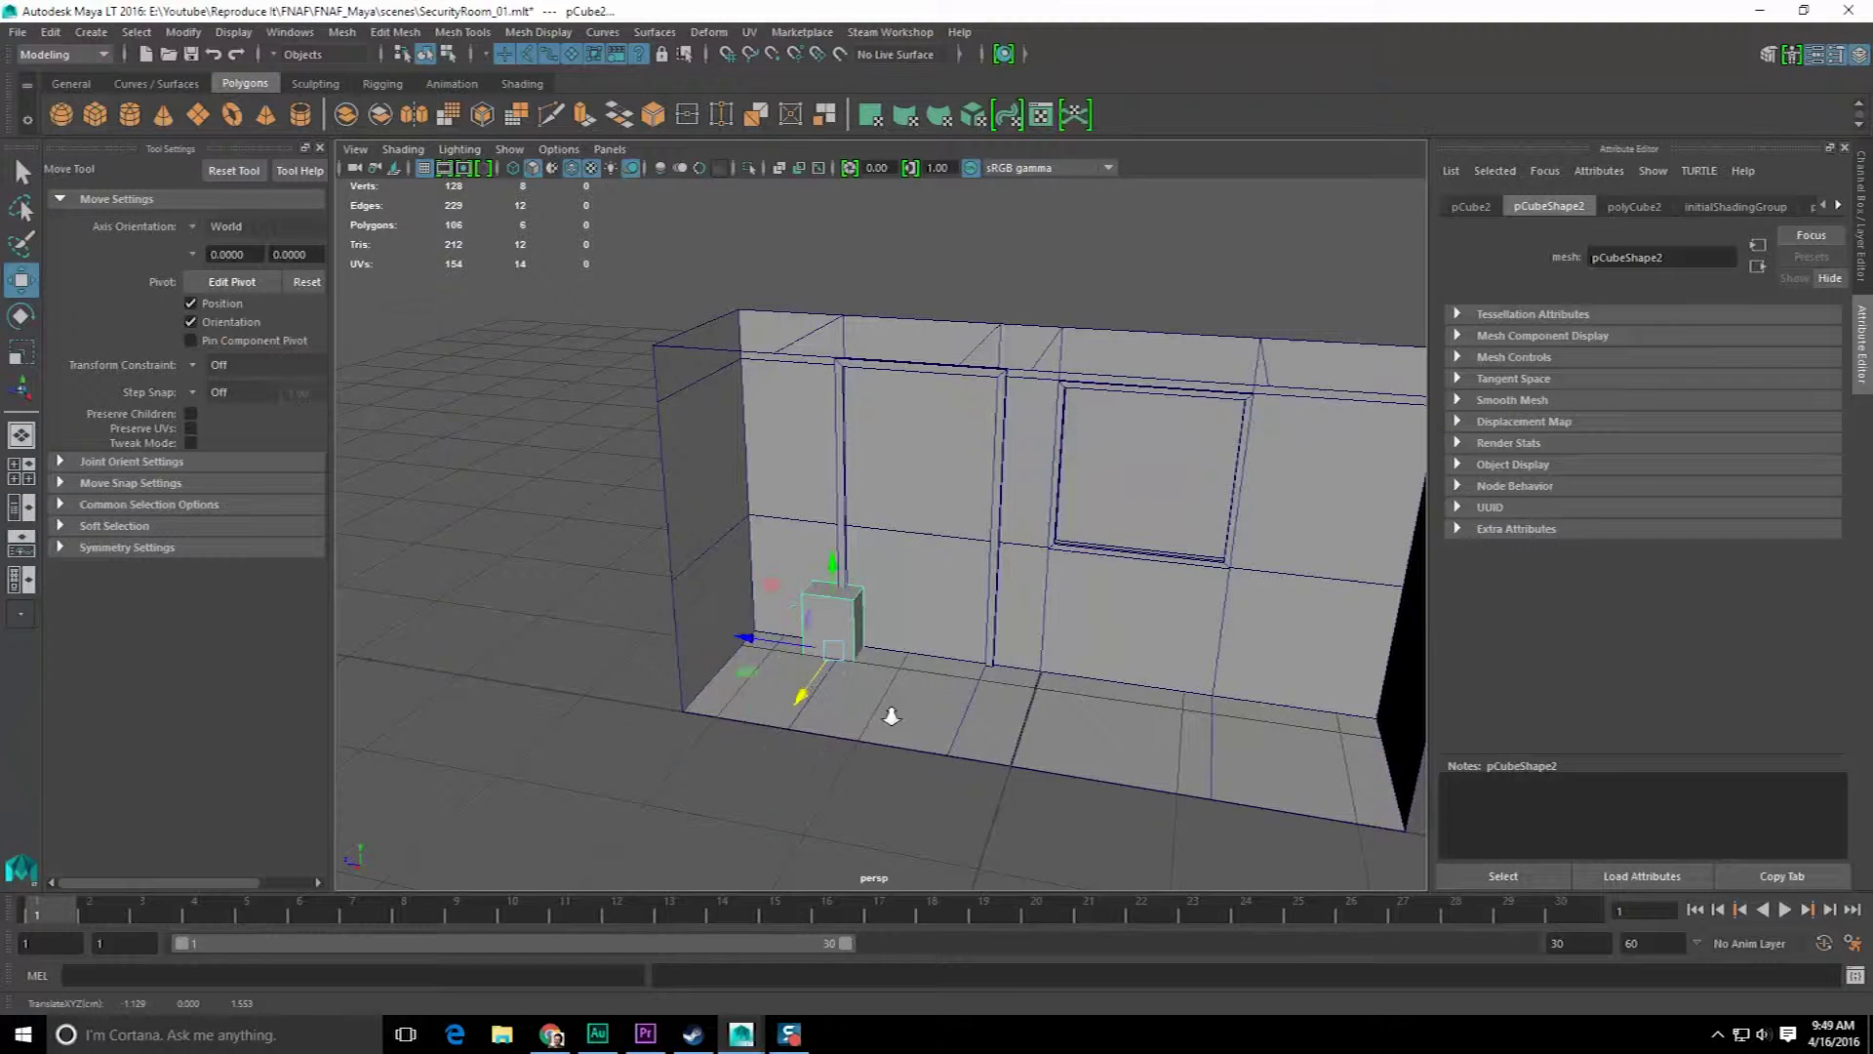
{"action": "right_click_drag", "start_coordinate": [891, 716], "coordinate": [992, 616], "text": "alt"}
{"action": "left_click_drag", "start_coordinate": [991, 617], "coordinate": [943, 617], "text": "alt"}
- Reposition the block's pivot, snap the block to the wall surface and raise it to about mid-height of the wall
{"action": "key", "text": "d"}
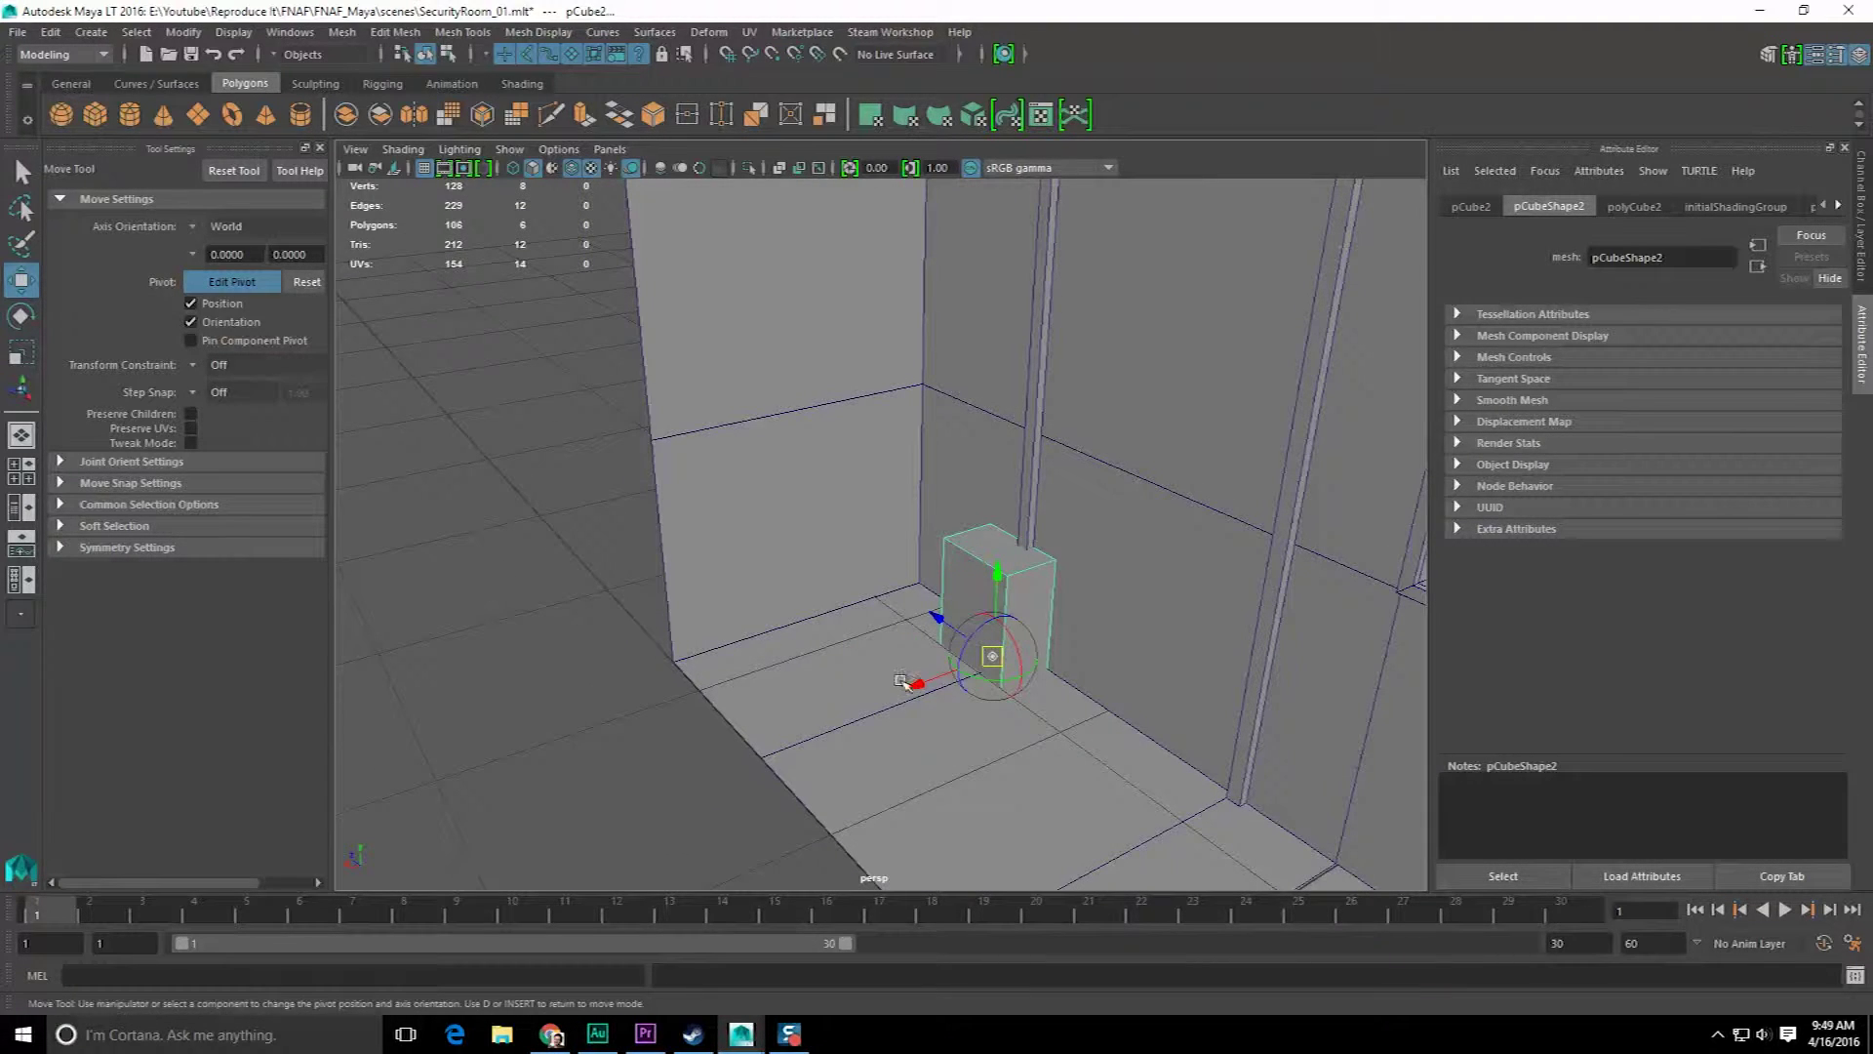
{"action": "left_click_drag", "start_coordinate": [913, 683], "coordinate": [1034, 320]}
{"action": "key", "text": "v"}
{"action": "key", "text": "d"}
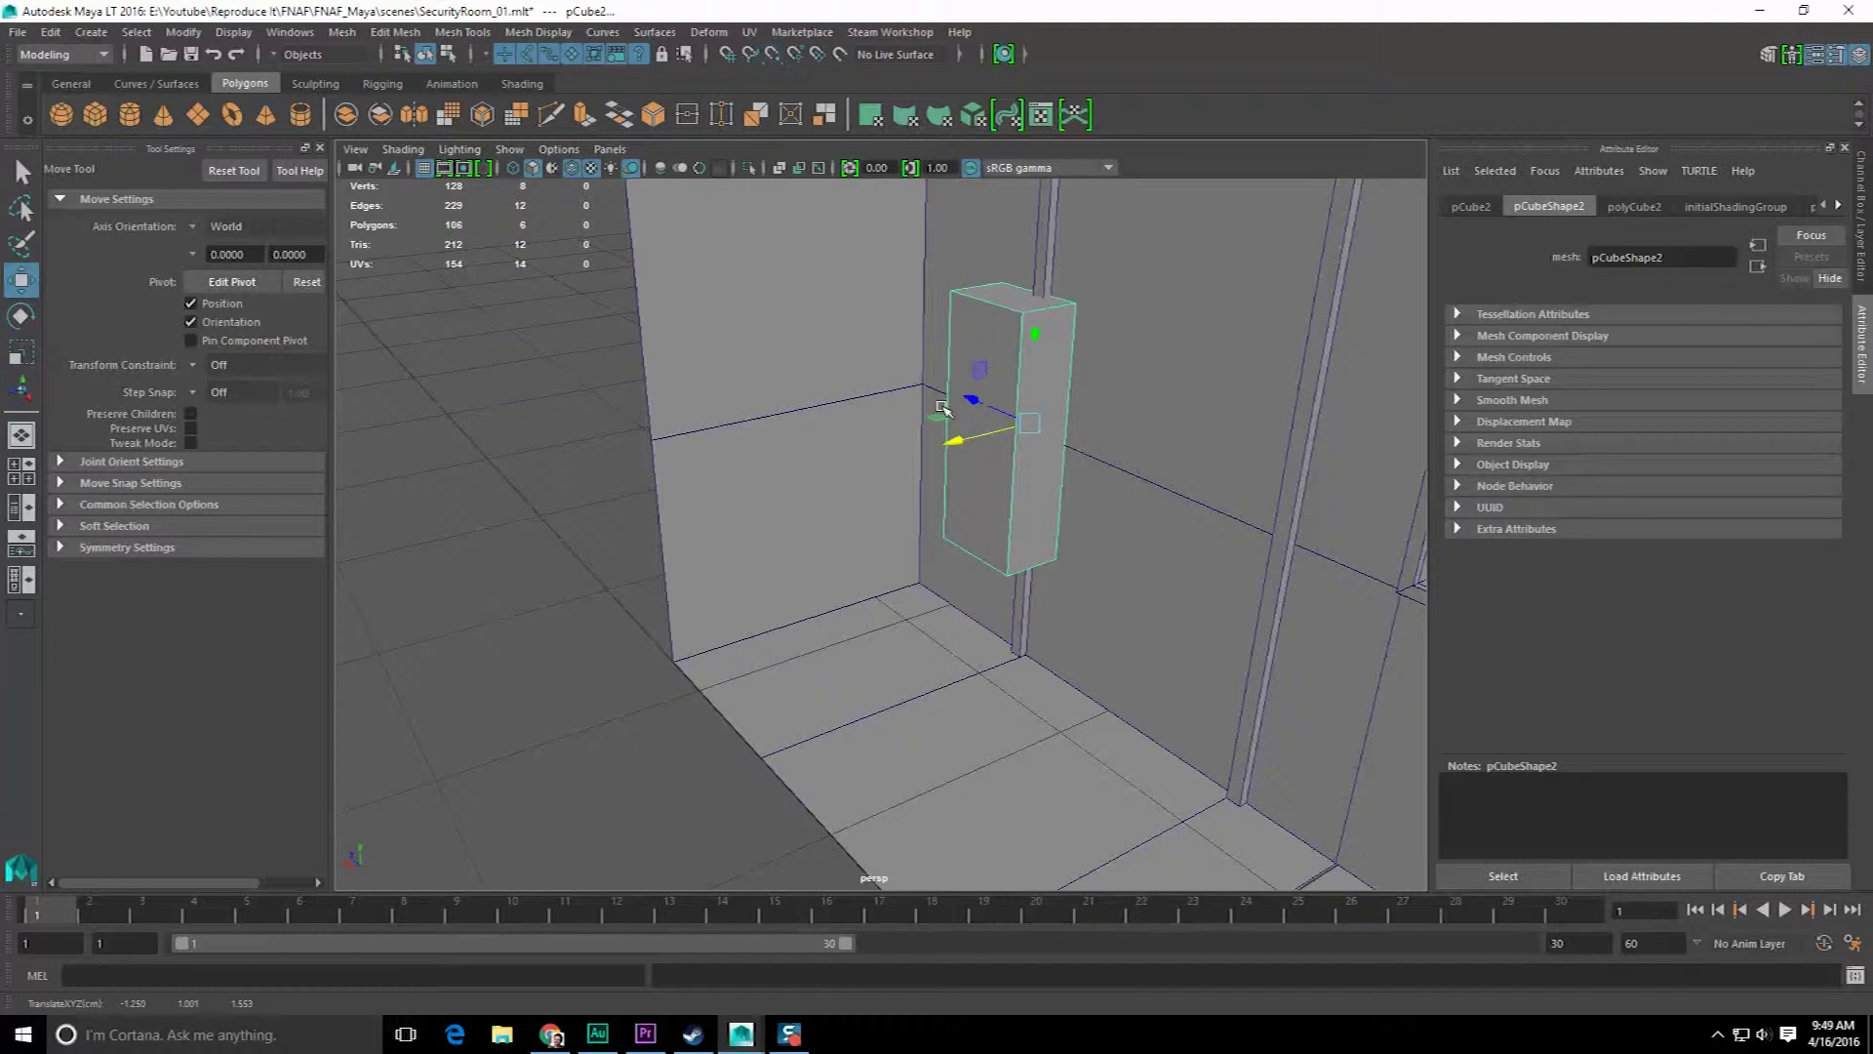
{"action": "key", "text": "f"}
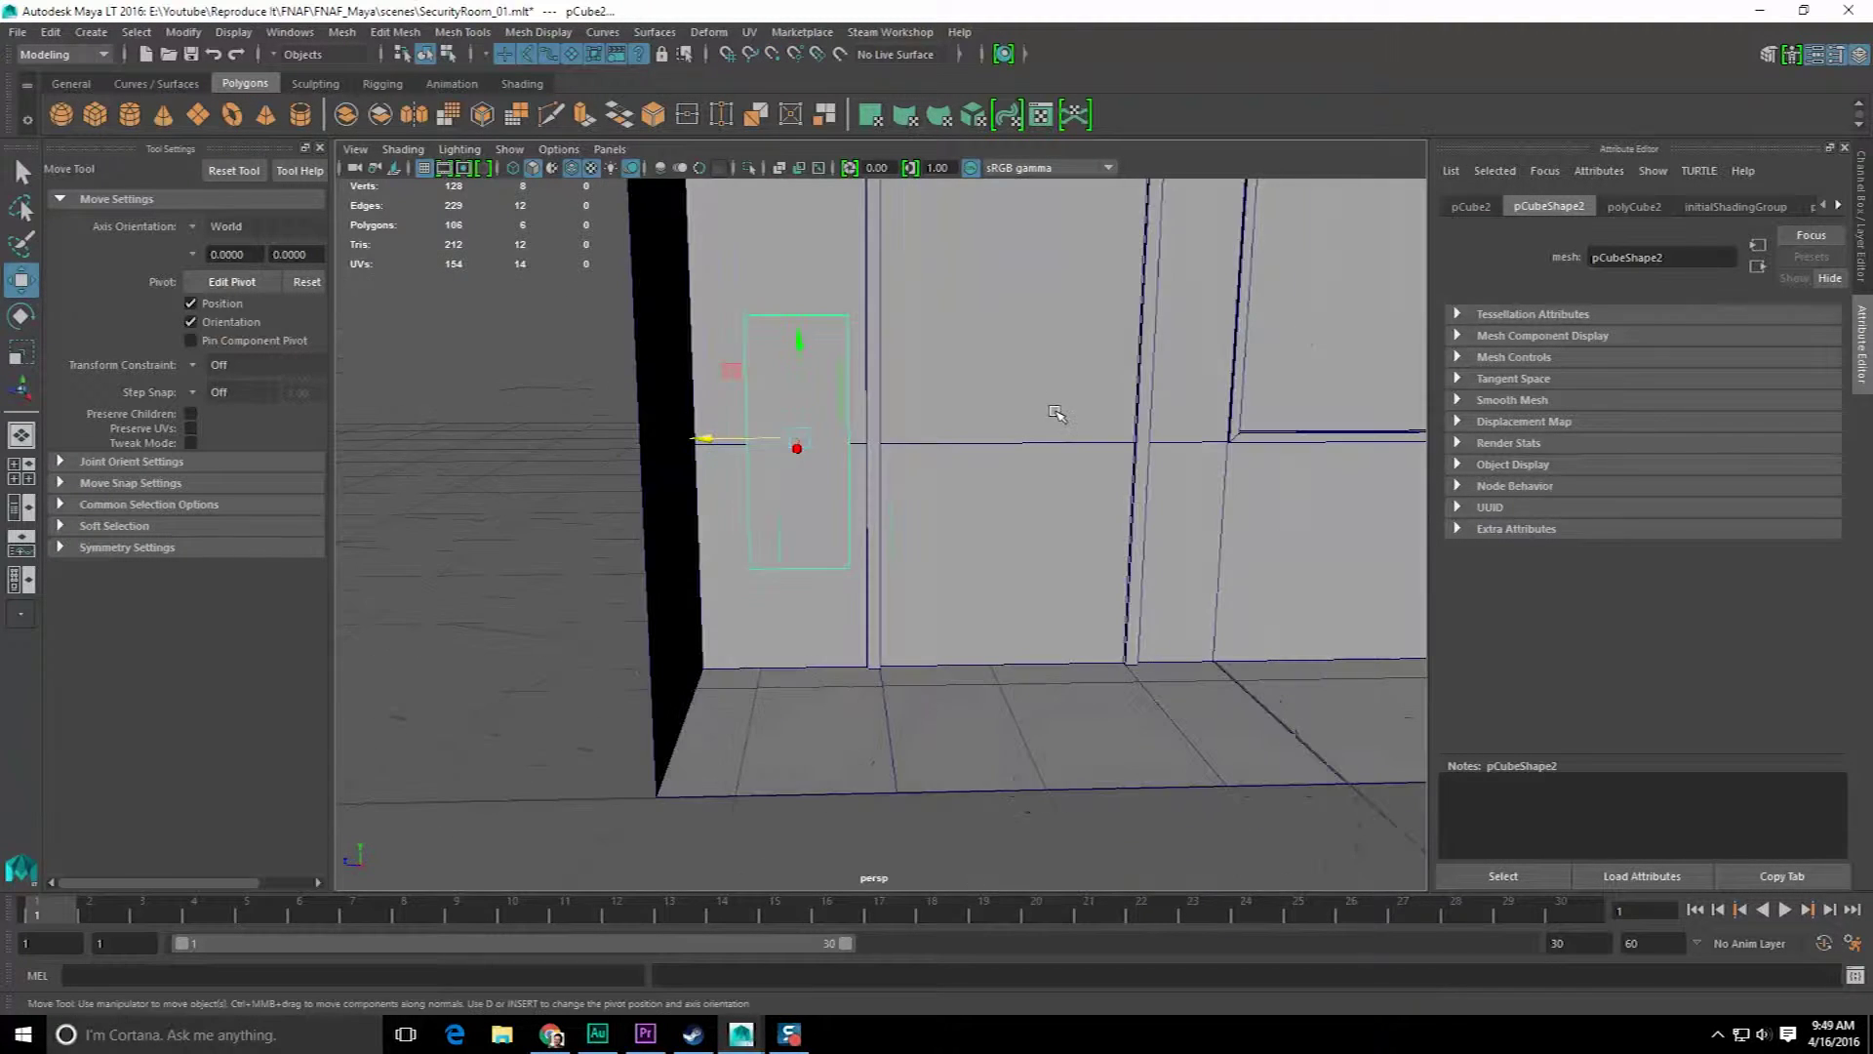
{"action": "left_click_drag", "start_coordinate": [886, 441], "coordinate": [886, 329]}
- Scale the block to about 0.51 in height and 0.05 in thickness, checking it against the Premiere Pro footage
{"action": "key", "text": "r"}
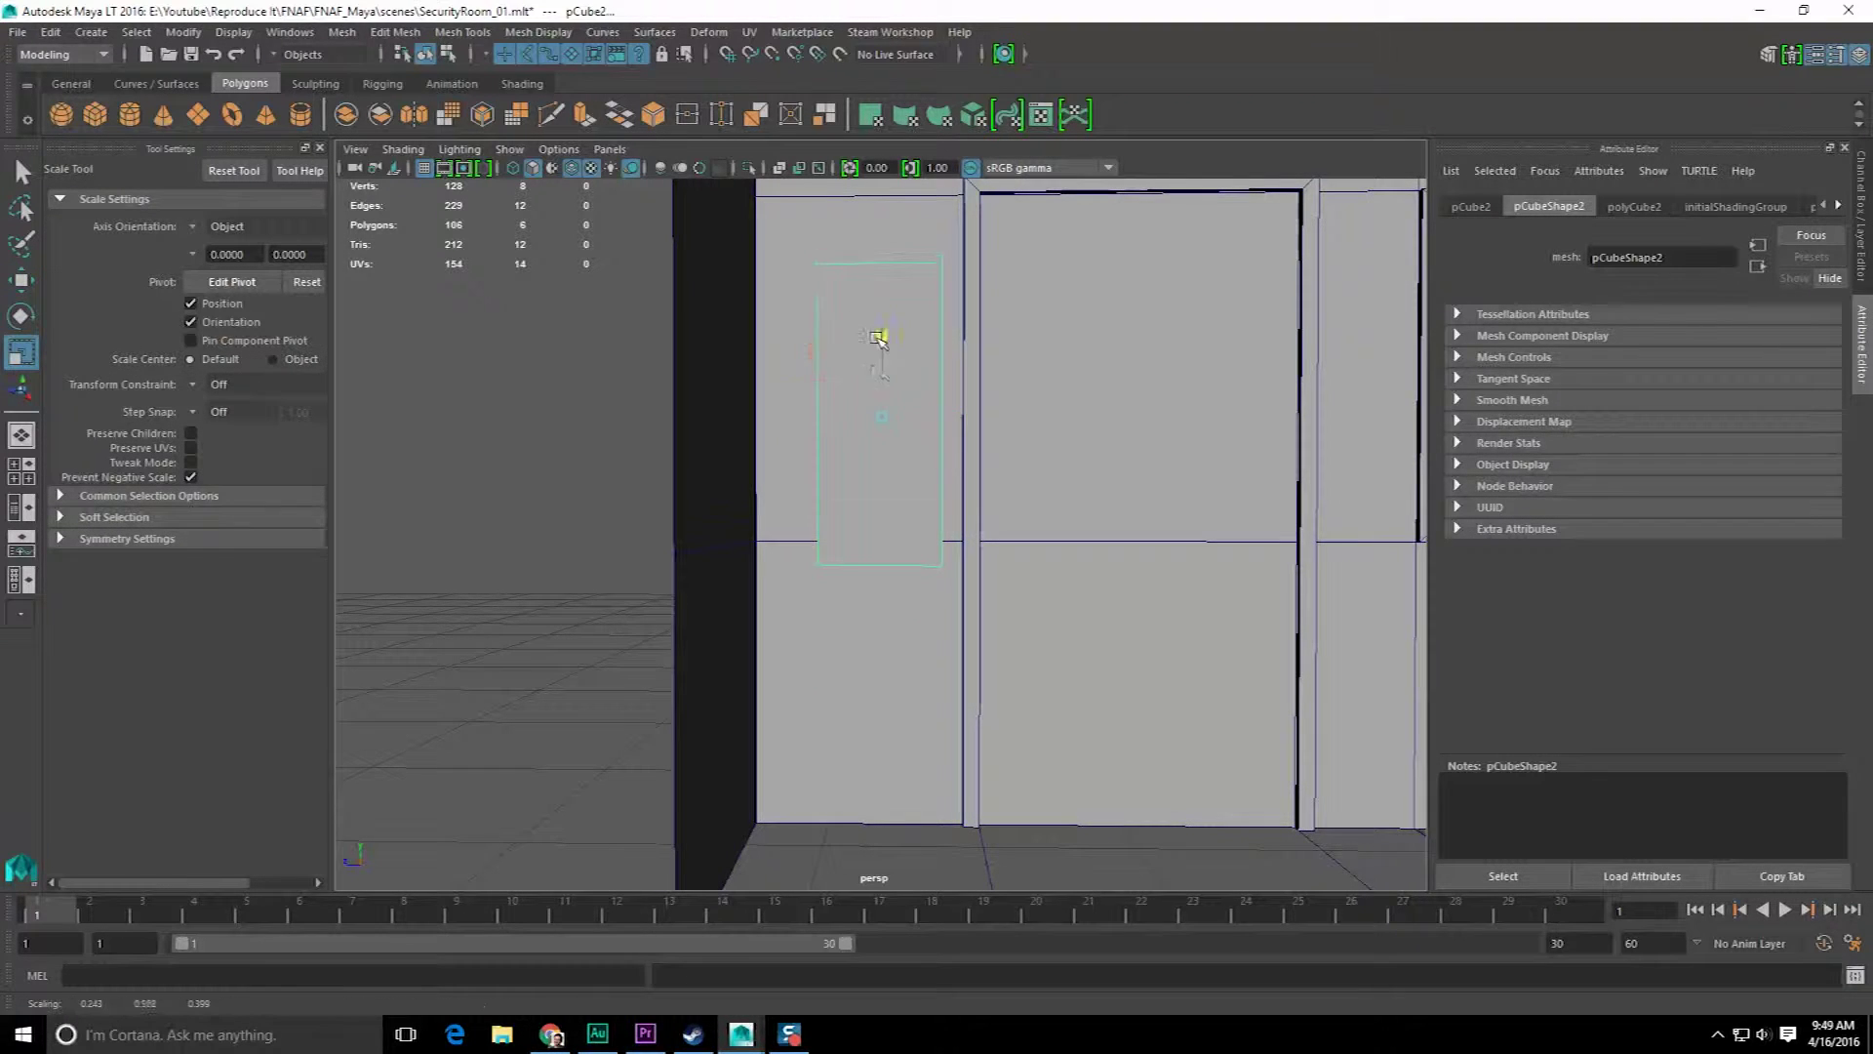
{"action": "left_click_drag", "start_coordinate": [879, 372], "coordinate": [881, 379]}
{"action": "left_click_drag", "start_coordinate": [881, 380], "coordinate": [952, 454], "text": "alt"}
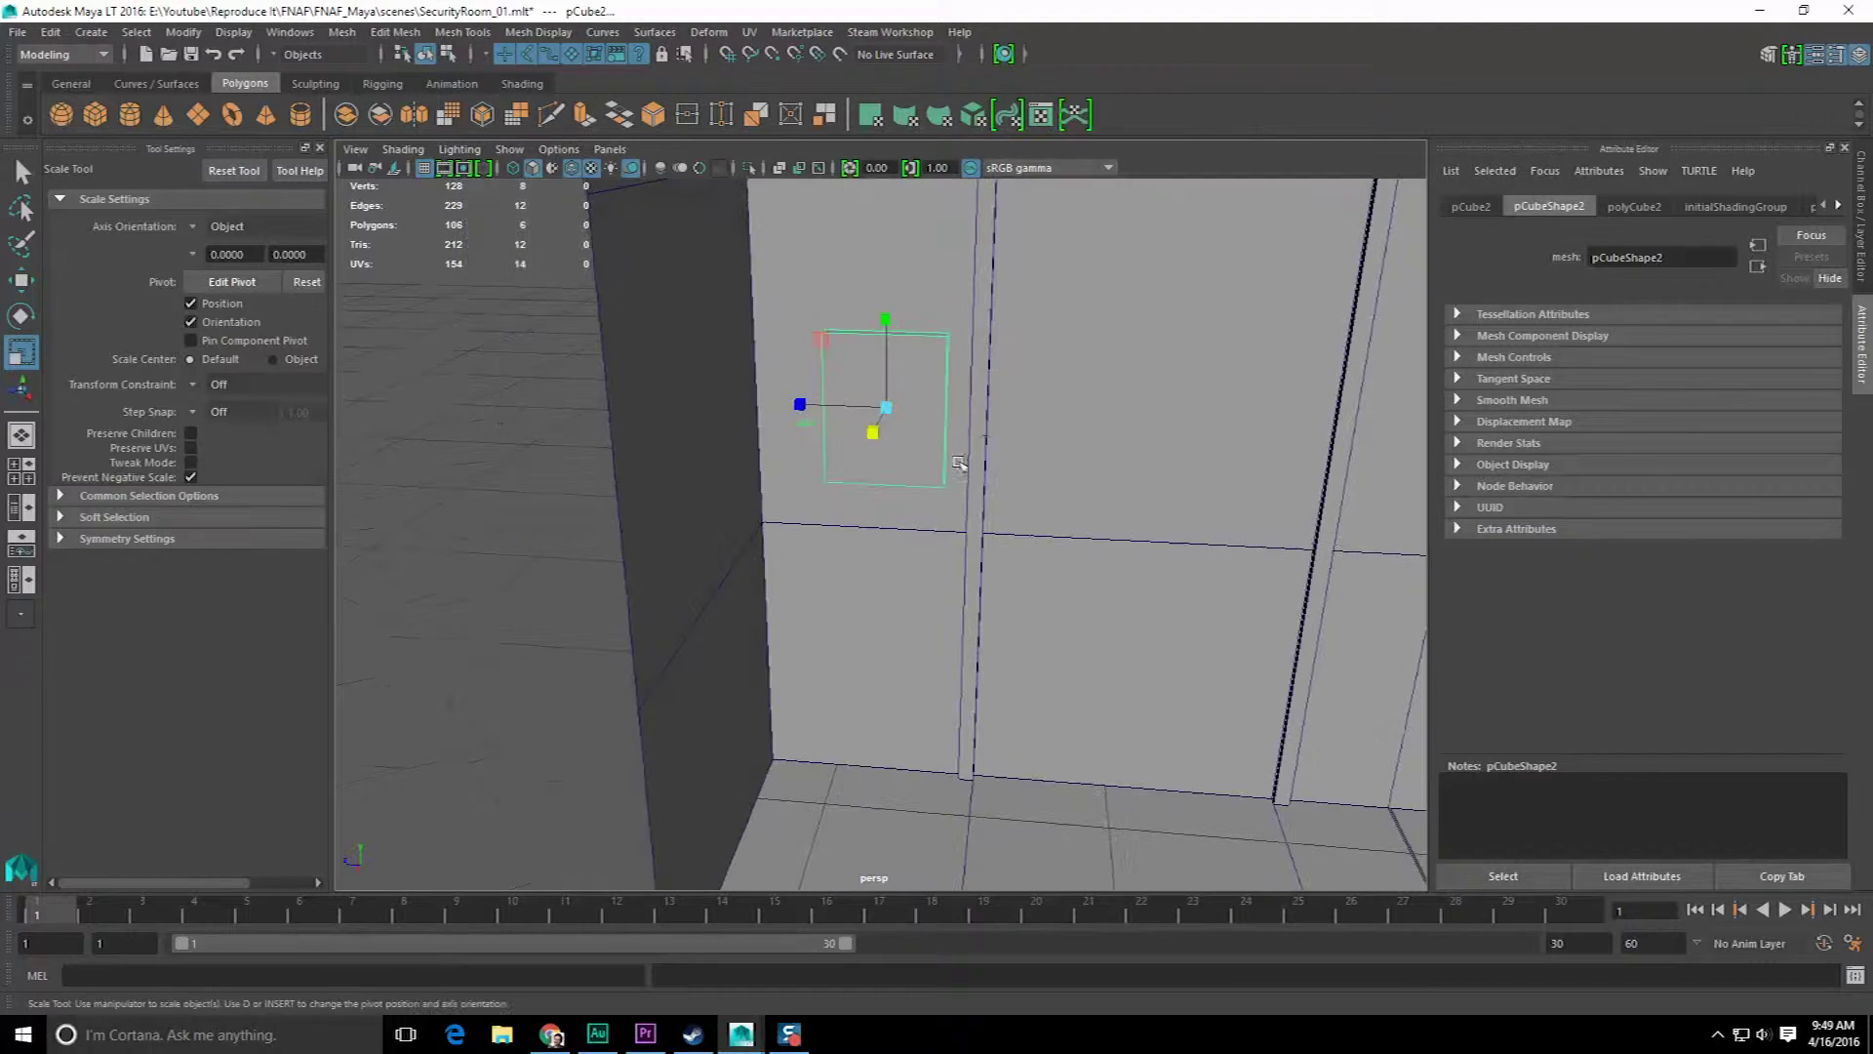
{"action": "left_click", "coordinate": [644, 1034]}
{"action": "left_click", "coordinate": [645, 1042]}
- Narrow the panel to about 0.28, shift it close to the door frame and adjust its height
{"action": "left_click_drag", "start_coordinate": [852, 615], "coordinate": [845, 607], "text": "alt"}
{"action": "left_click_drag", "start_coordinate": [789, 411], "coordinate": [818, 409]}
{"action": "left_click_drag", "start_coordinate": [858, 466], "coordinate": [881, 466], "text": "alt"}
{"action": "key", "text": "w"}
{"action": "left_click_drag", "start_coordinate": [787, 414], "coordinate": [851, 453]}
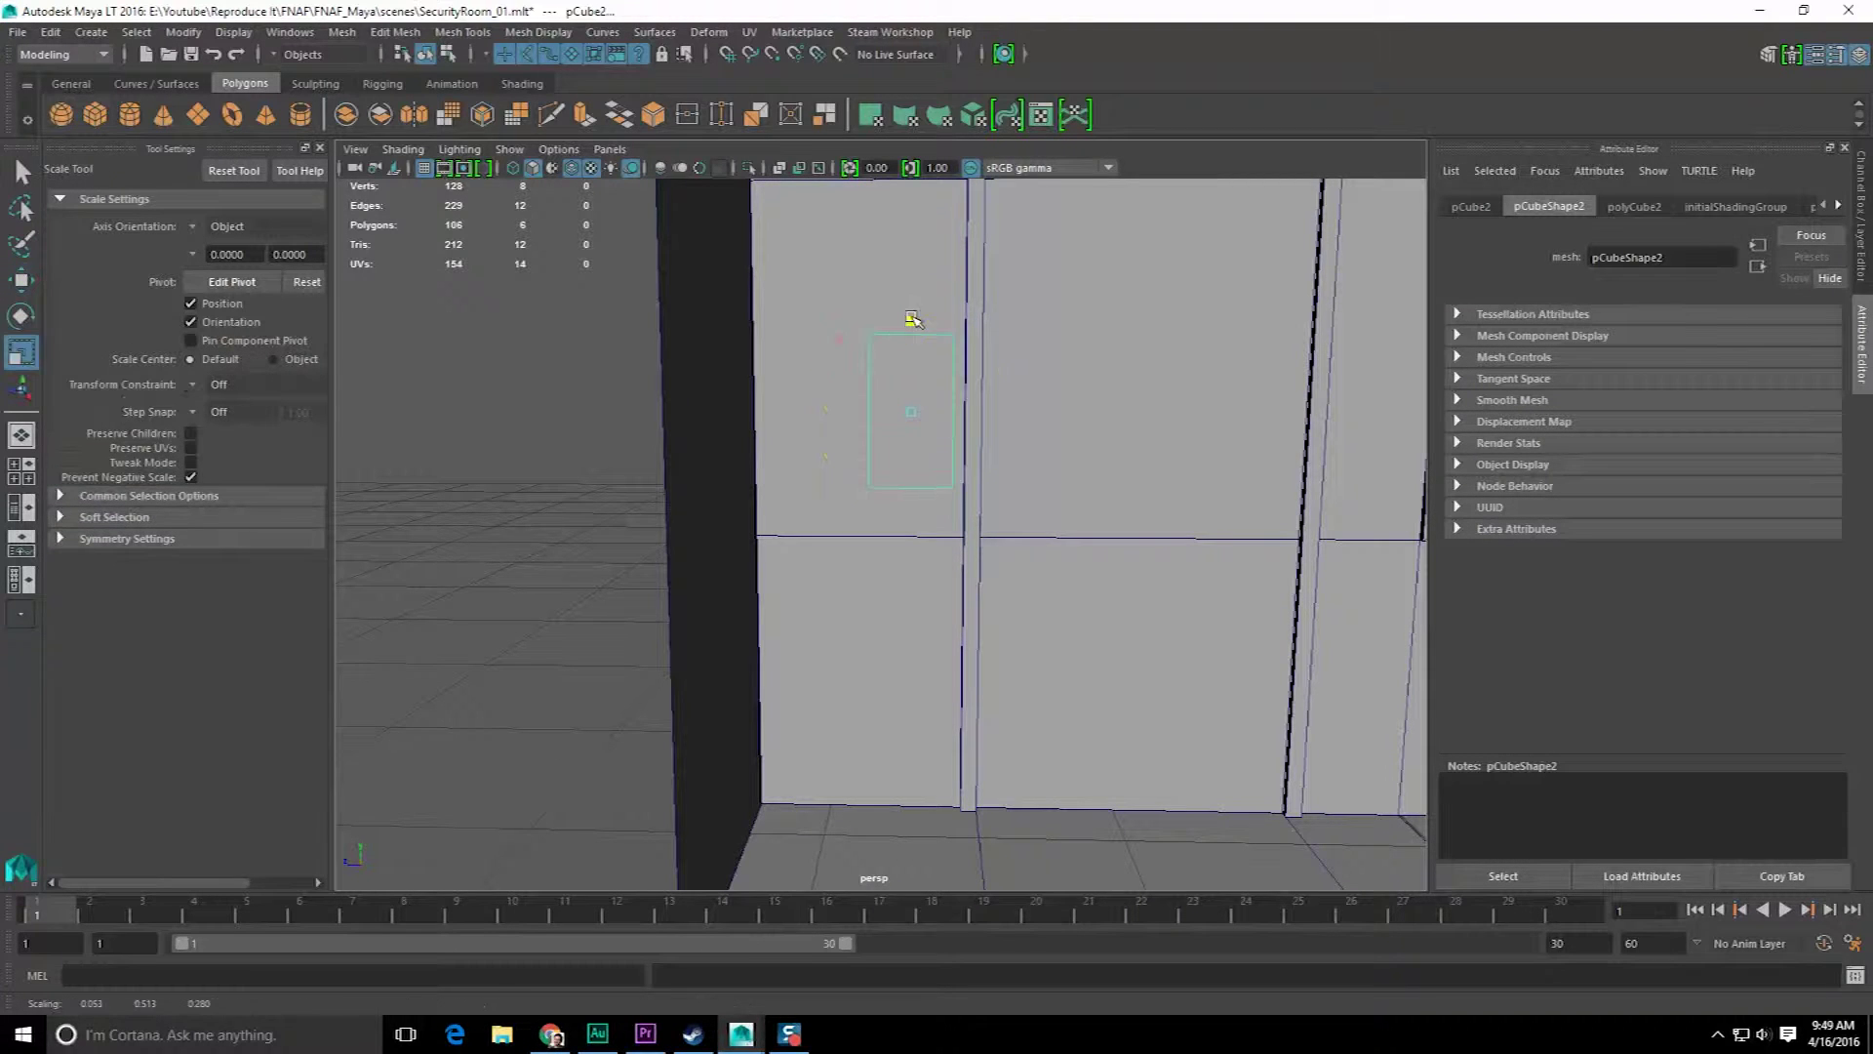
{"action": "left_click_drag", "start_coordinate": [917, 325], "coordinate": [887, 395], "text": "alt"}
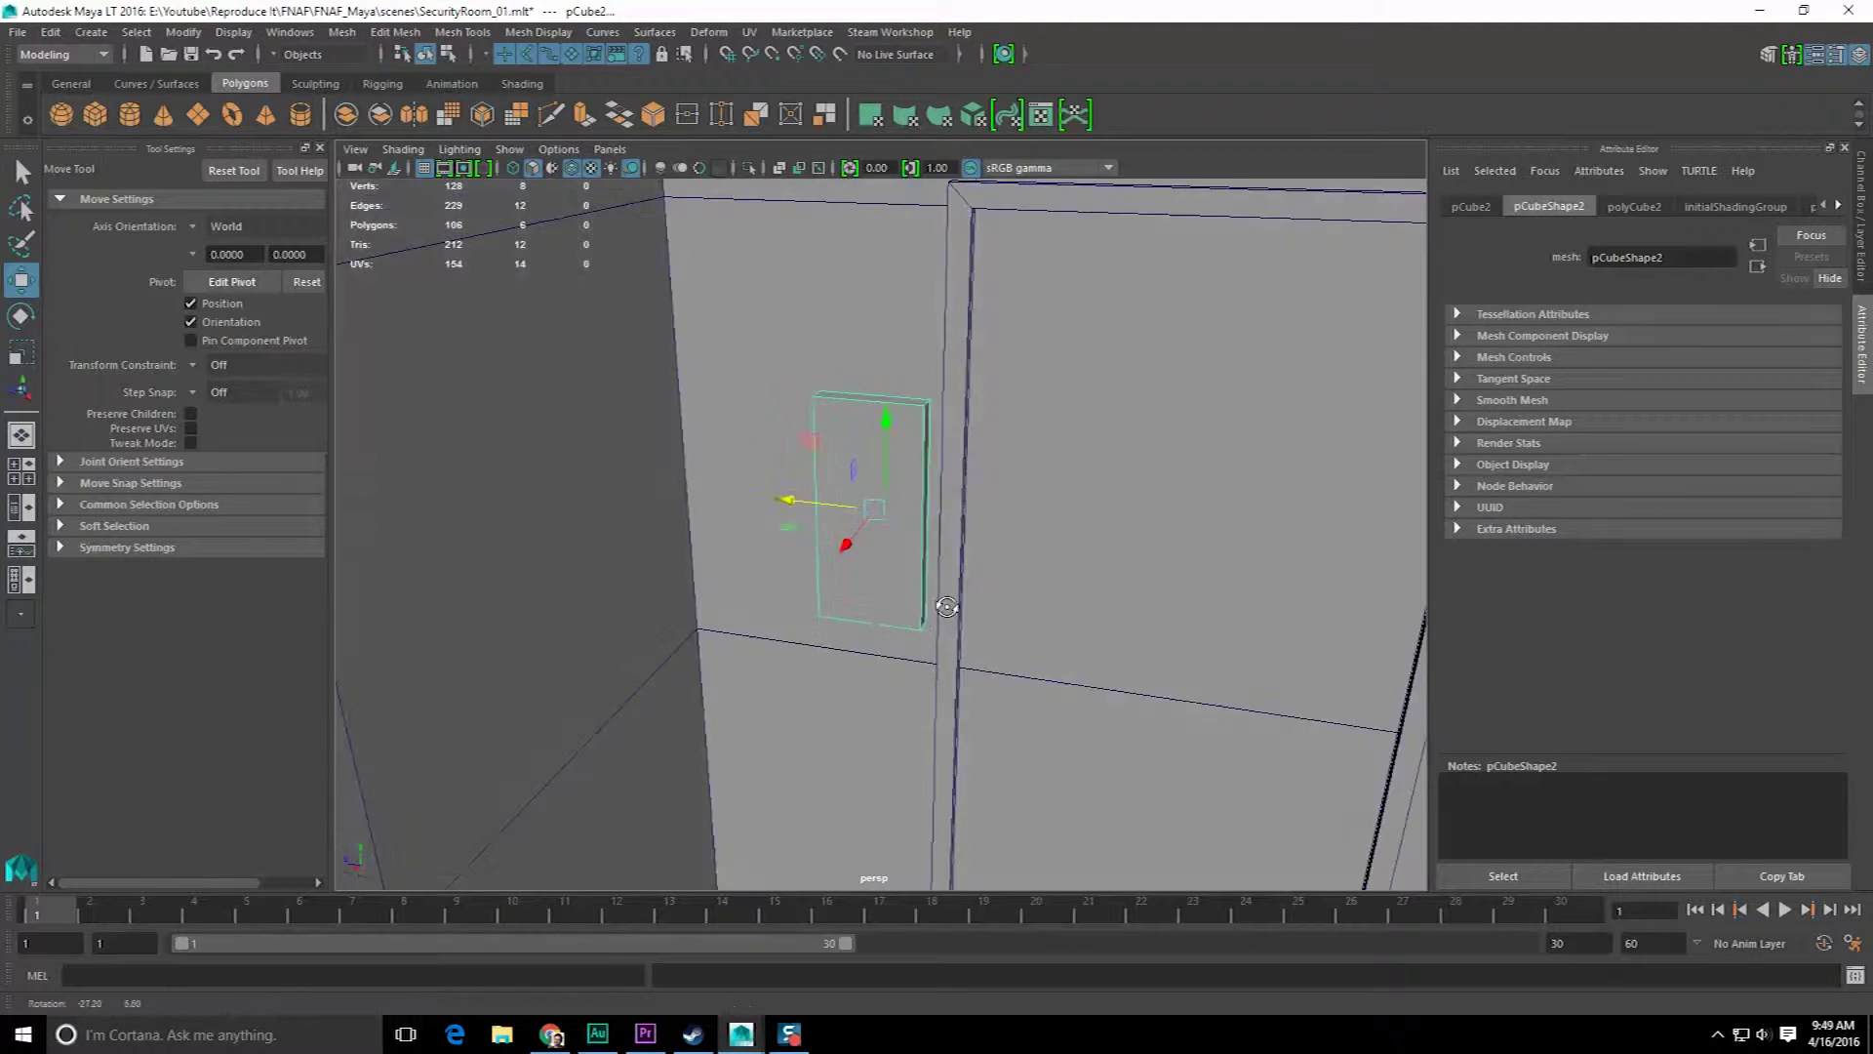
- Compare the panel's proportions and placement on the wall with the button panel in the Premiere Pro footage
{"action": "left_click", "coordinate": [640, 1036]}
{"action": "left_click", "coordinate": [639, 1039]}
{"action": "left_click_drag", "start_coordinate": [782, 825], "coordinate": [847, 479], "text": "alt"}
{"action": "left_click_drag", "start_coordinate": [819, 570], "coordinate": [871, 569], "text": "alt"}
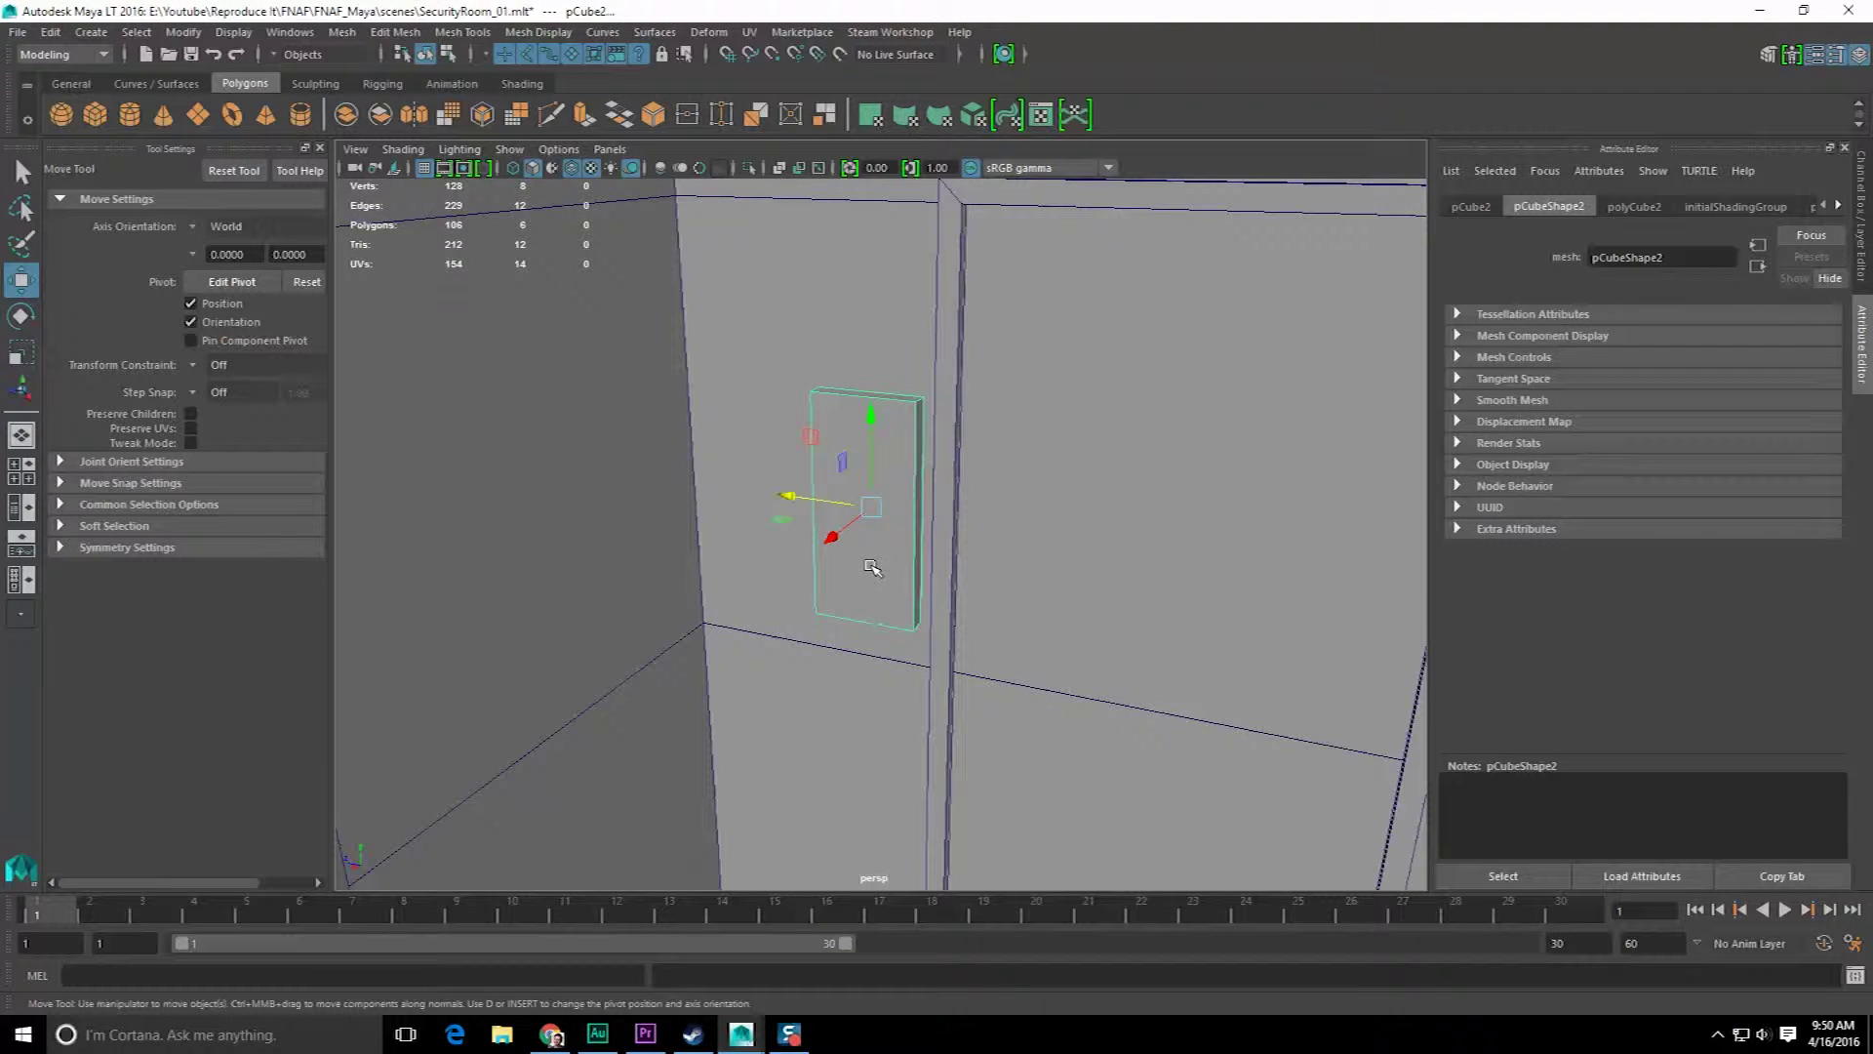
{"action": "scroll", "coordinate": [897, 449], "scroll_direction": "down", "scroll_amount": 10}
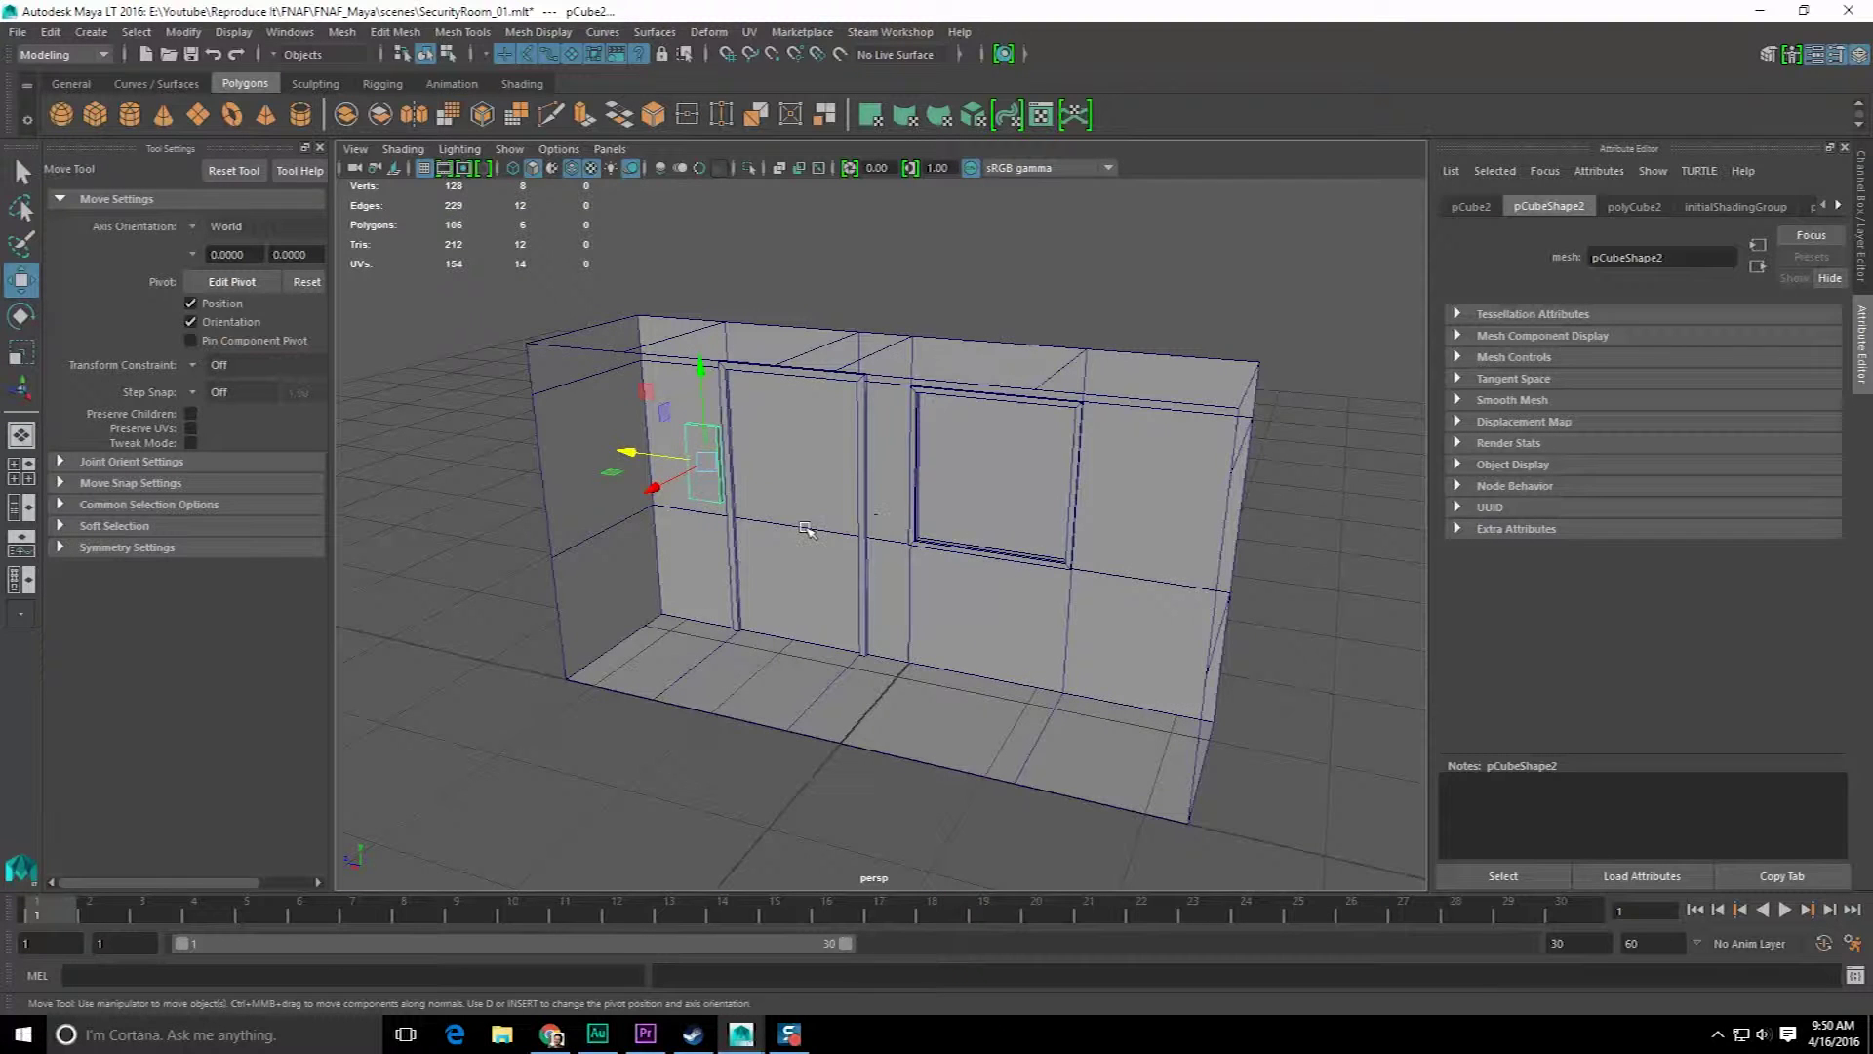
- Insert two vertical edge loops and four horizontal edge loops into the wall panel
{"action": "key", "text": "f"}
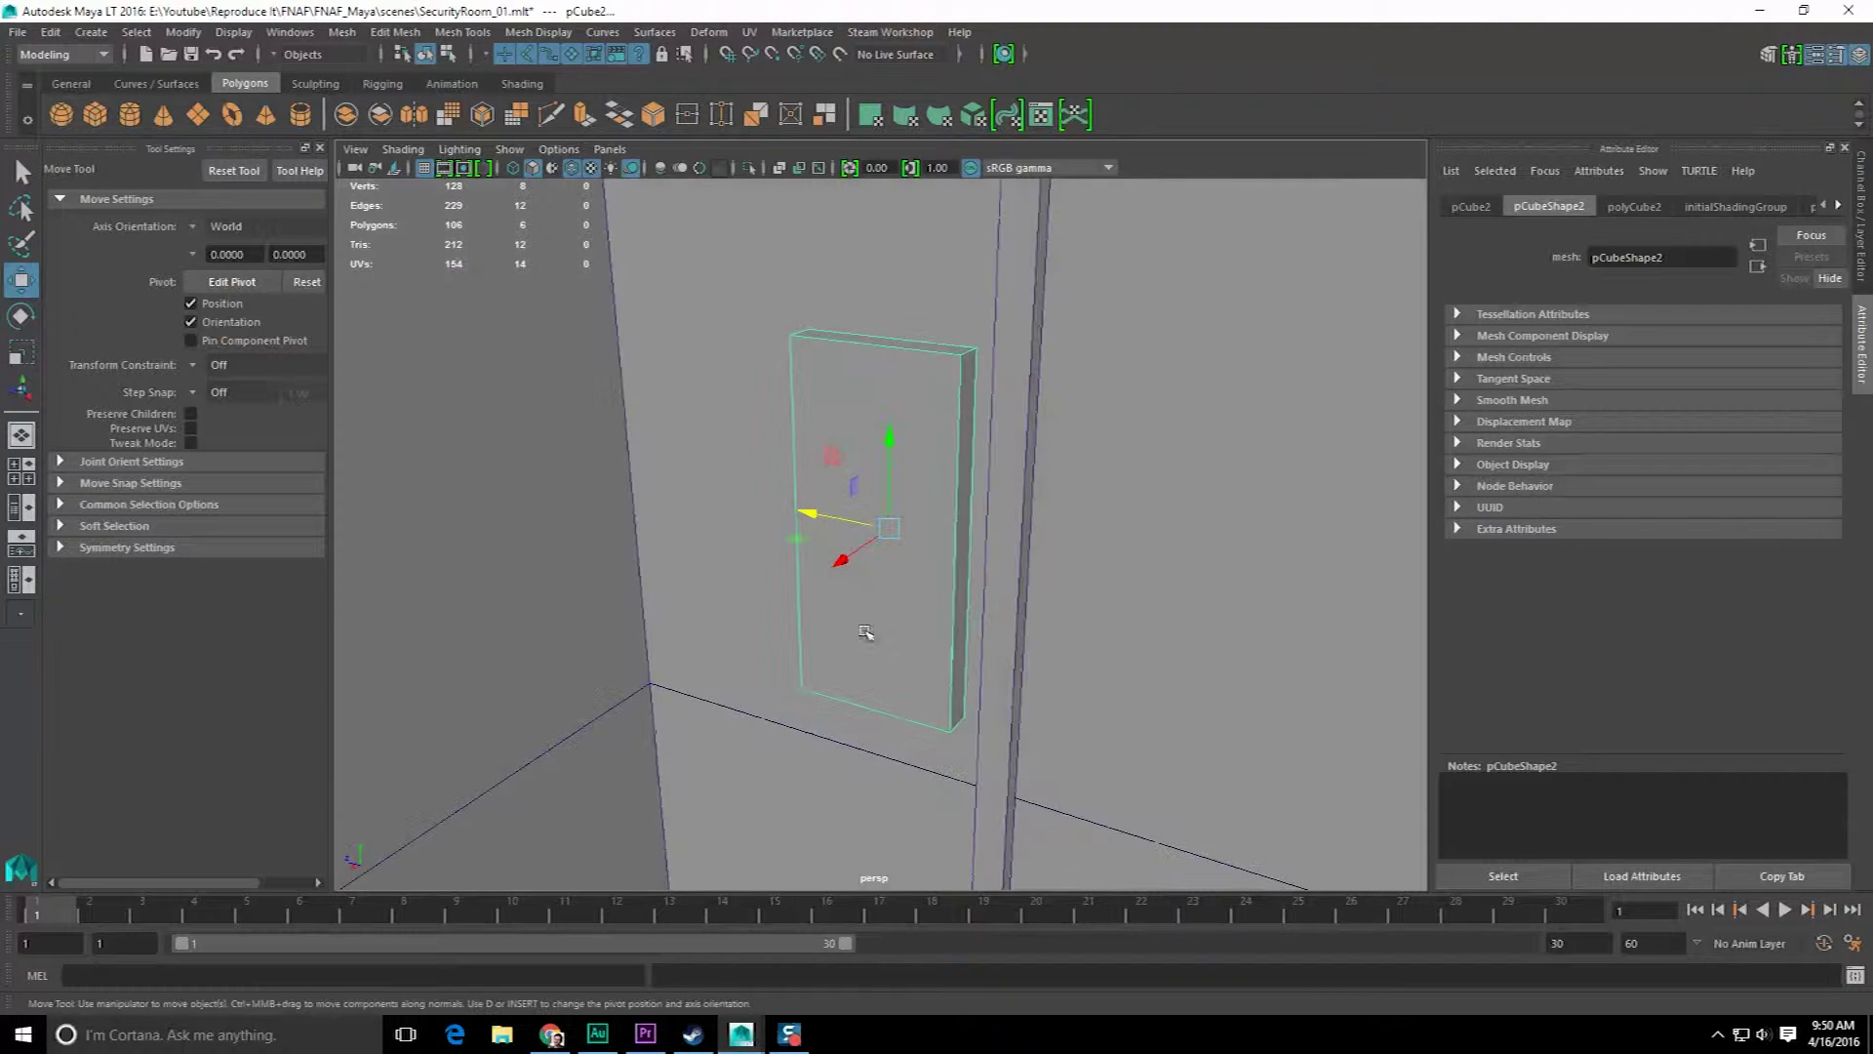
{"action": "key", "text": "F8"}
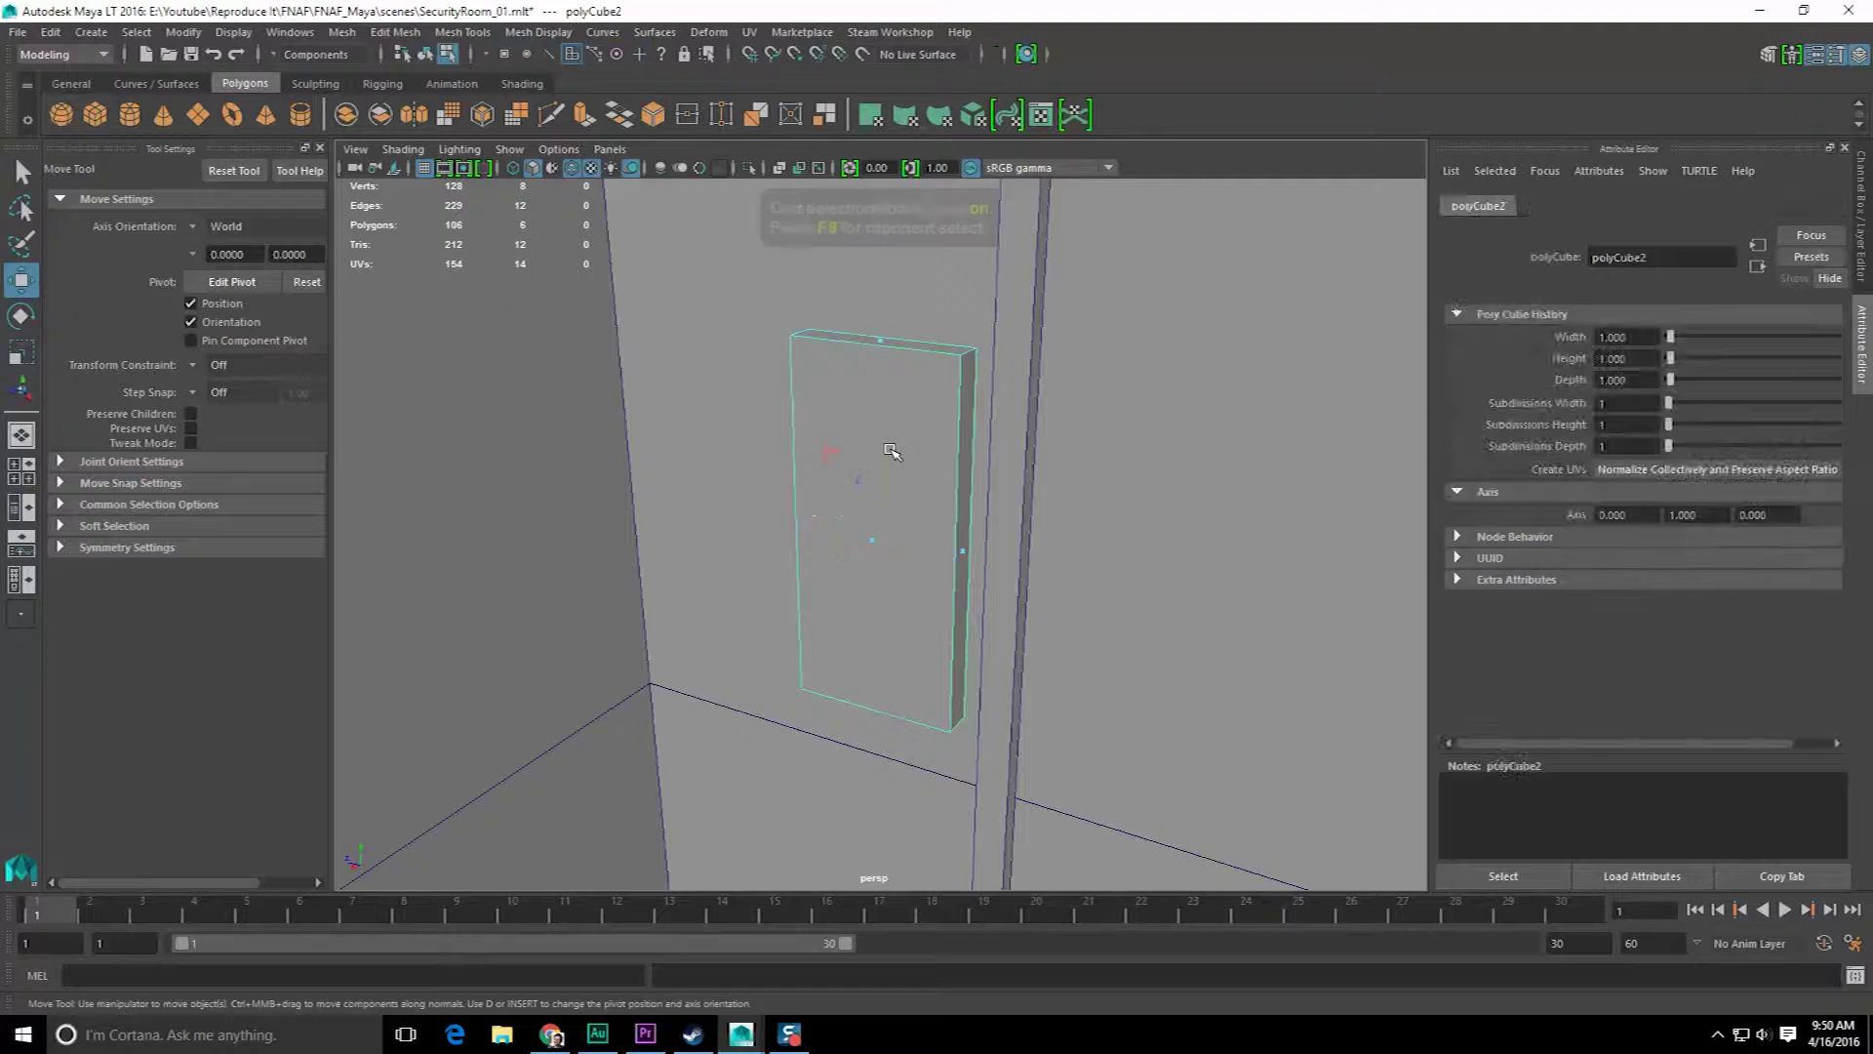
{"action": "right_click_drag", "start_coordinate": [869, 408], "coordinate": [831, 435], "text": "shift"}
{"action": "left_click", "coordinate": [904, 349]}
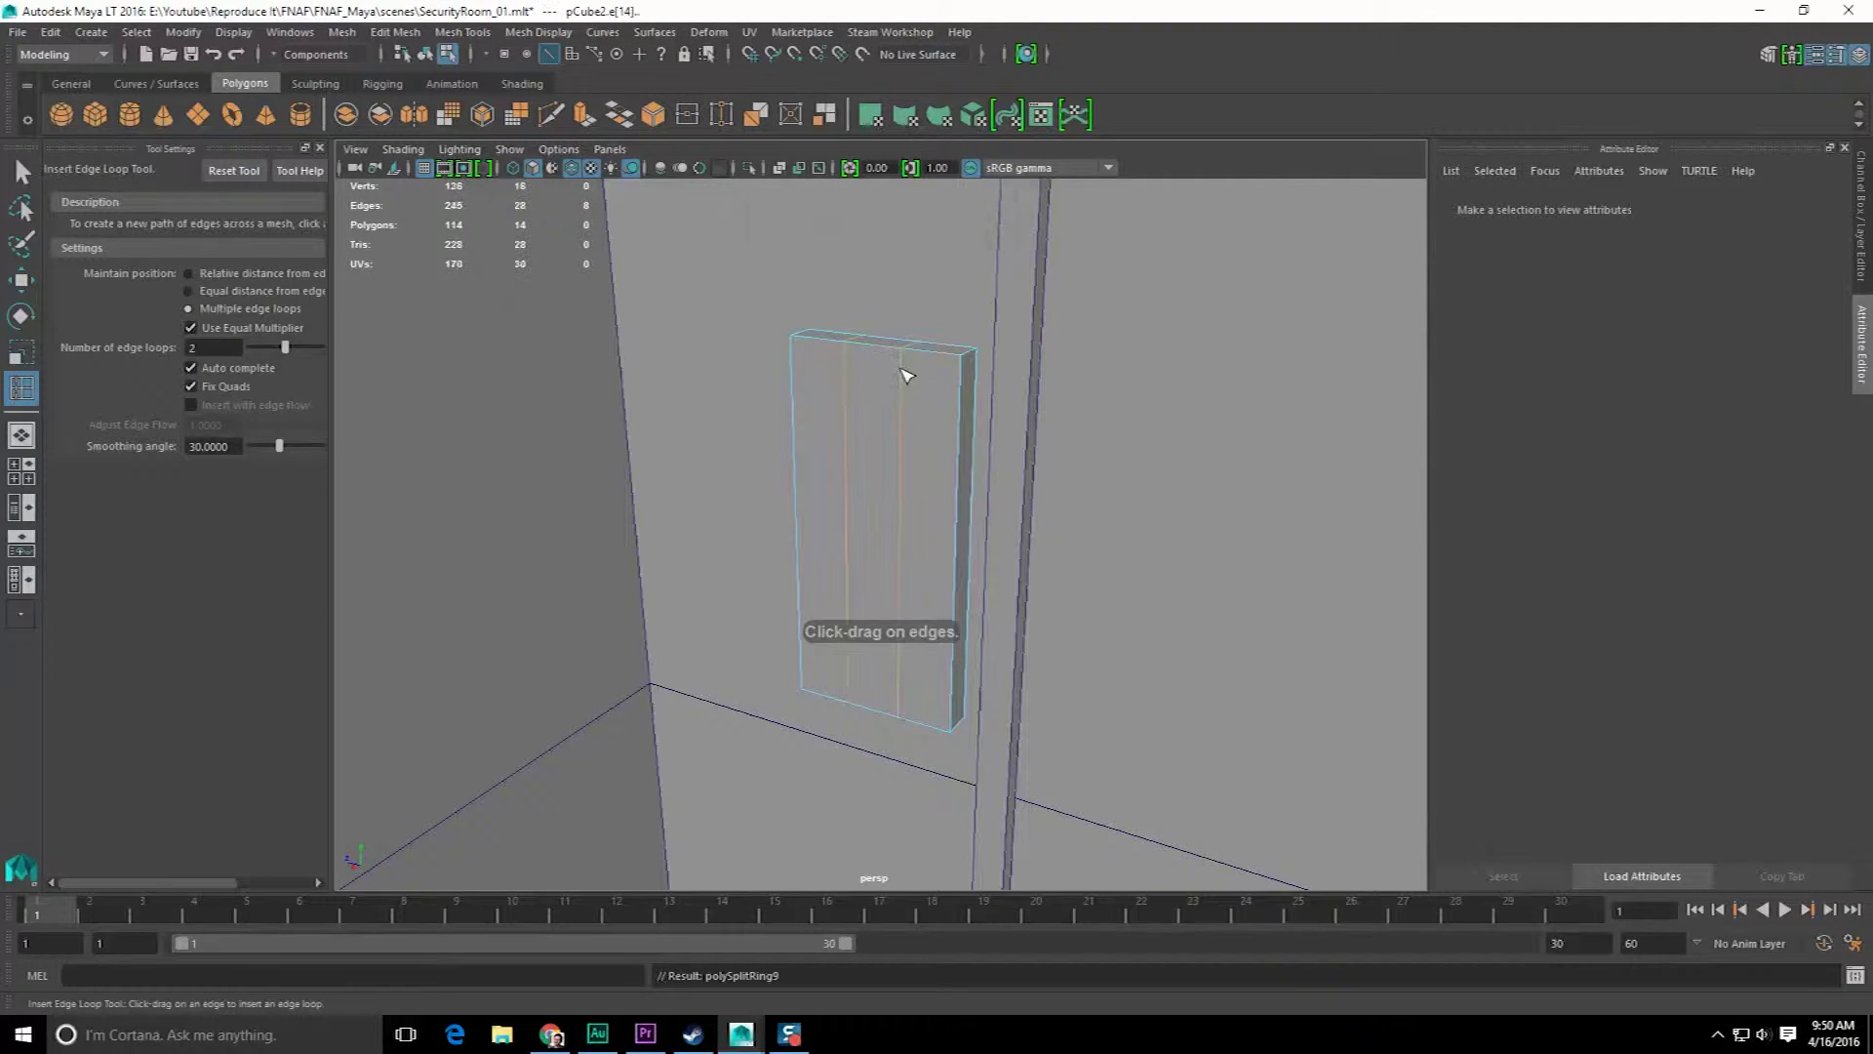
{"action": "left_click_drag", "start_coordinate": [292, 353], "coordinate": [309, 359]}
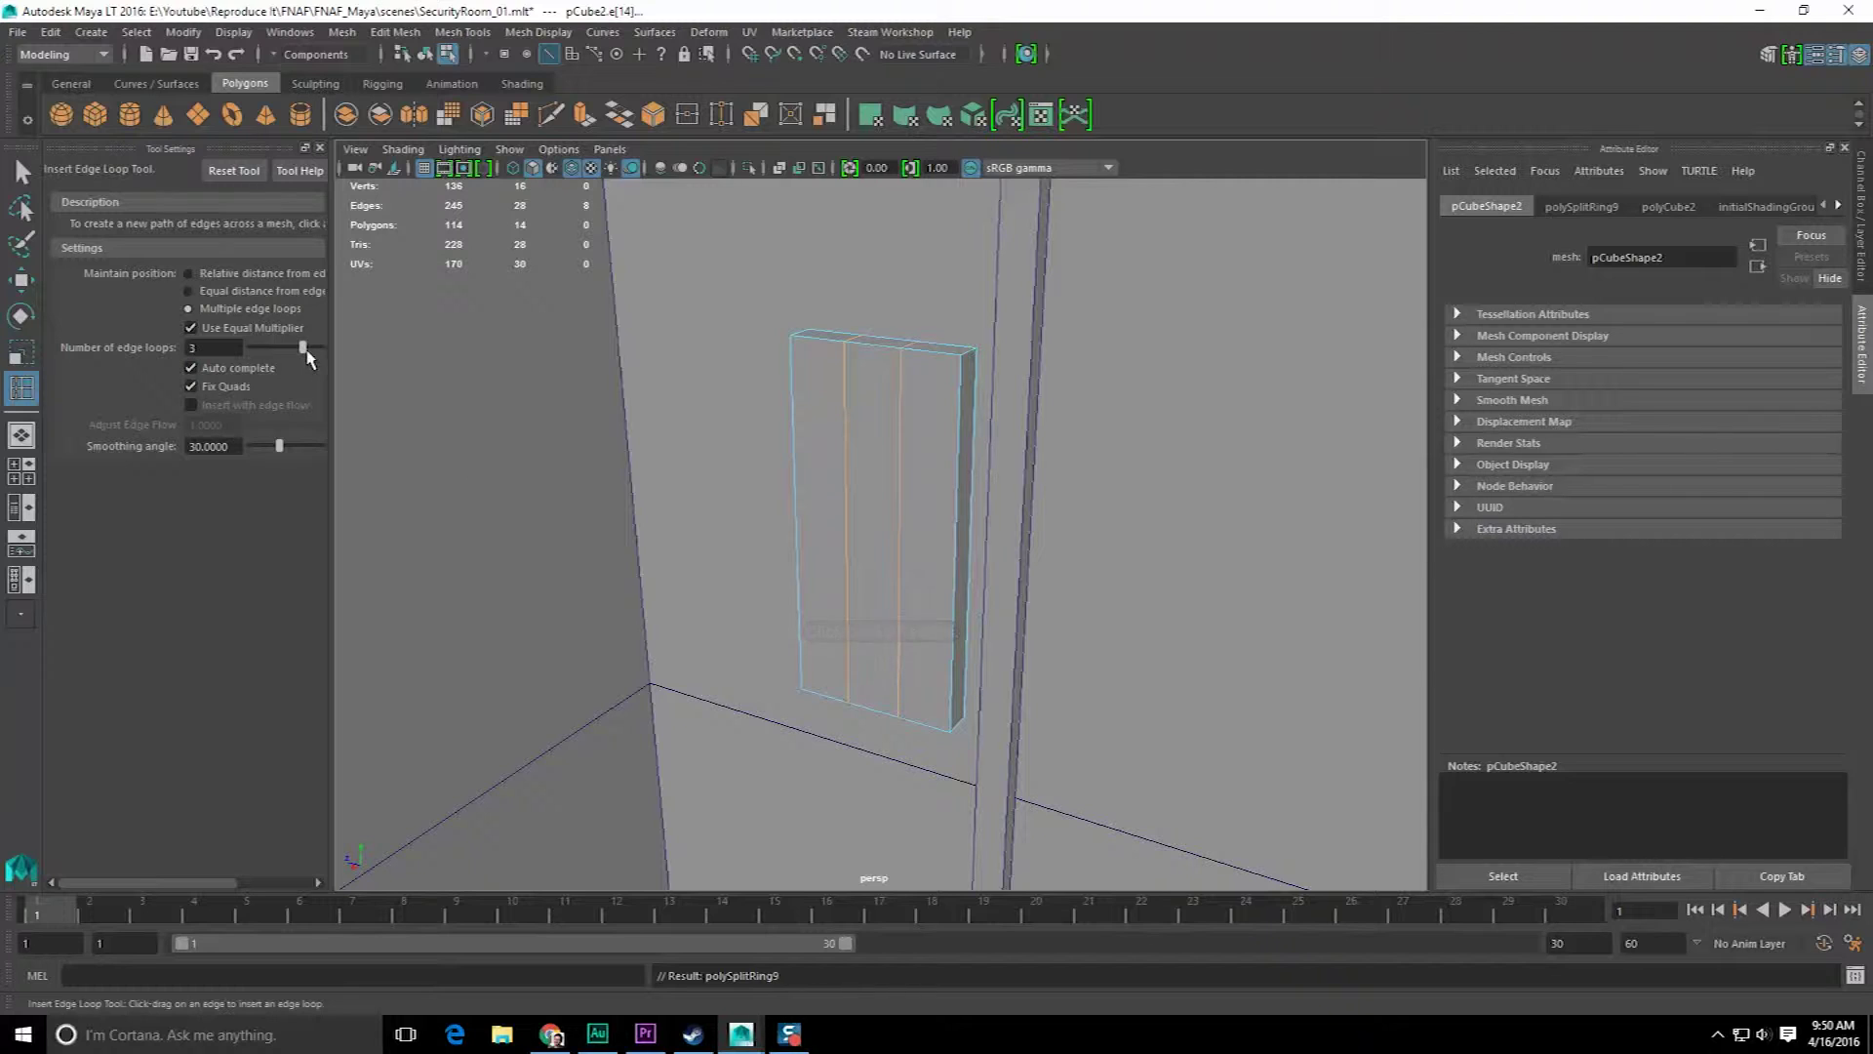
{"action": "left_click", "coordinate": [961, 575]}
{"action": "left_click_drag", "start_coordinate": [874, 594], "coordinate": [946, 572], "text": "alt"}
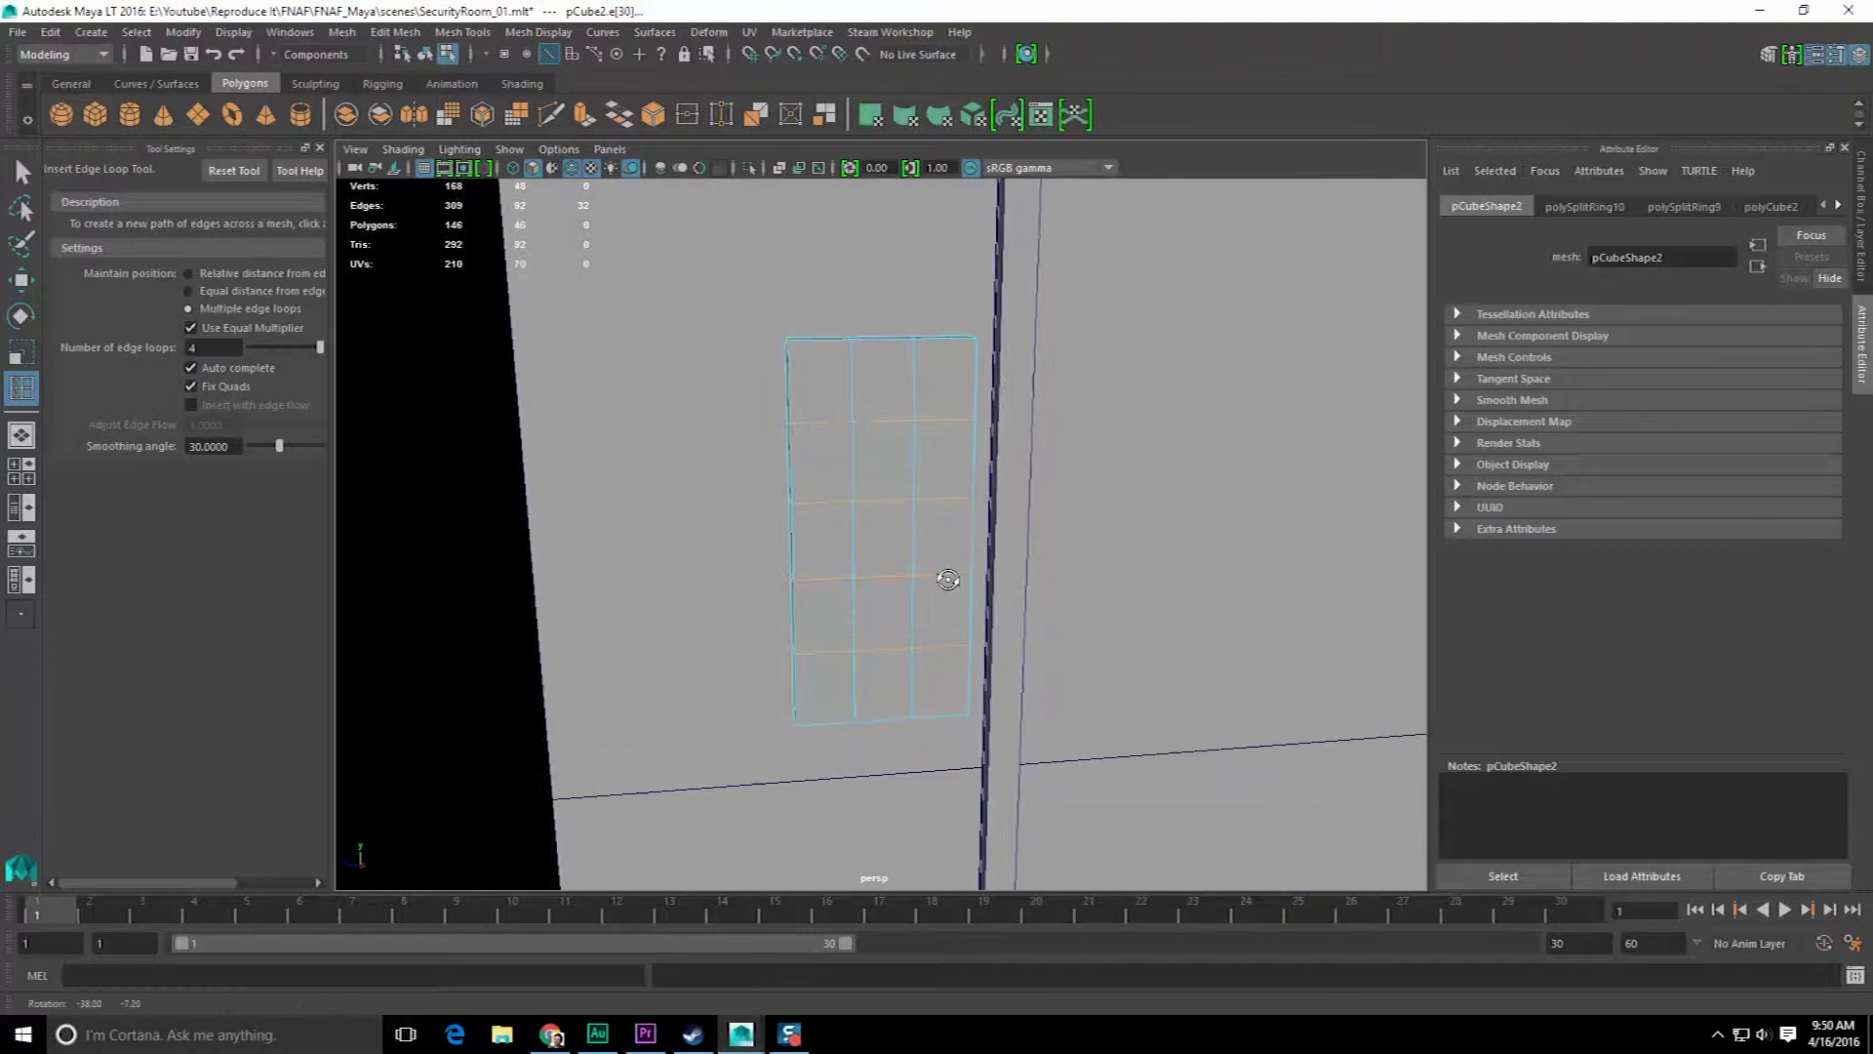
- Scale the panel's two vertical edge loops apart, toward its side edges
{"action": "key", "text": "q"}
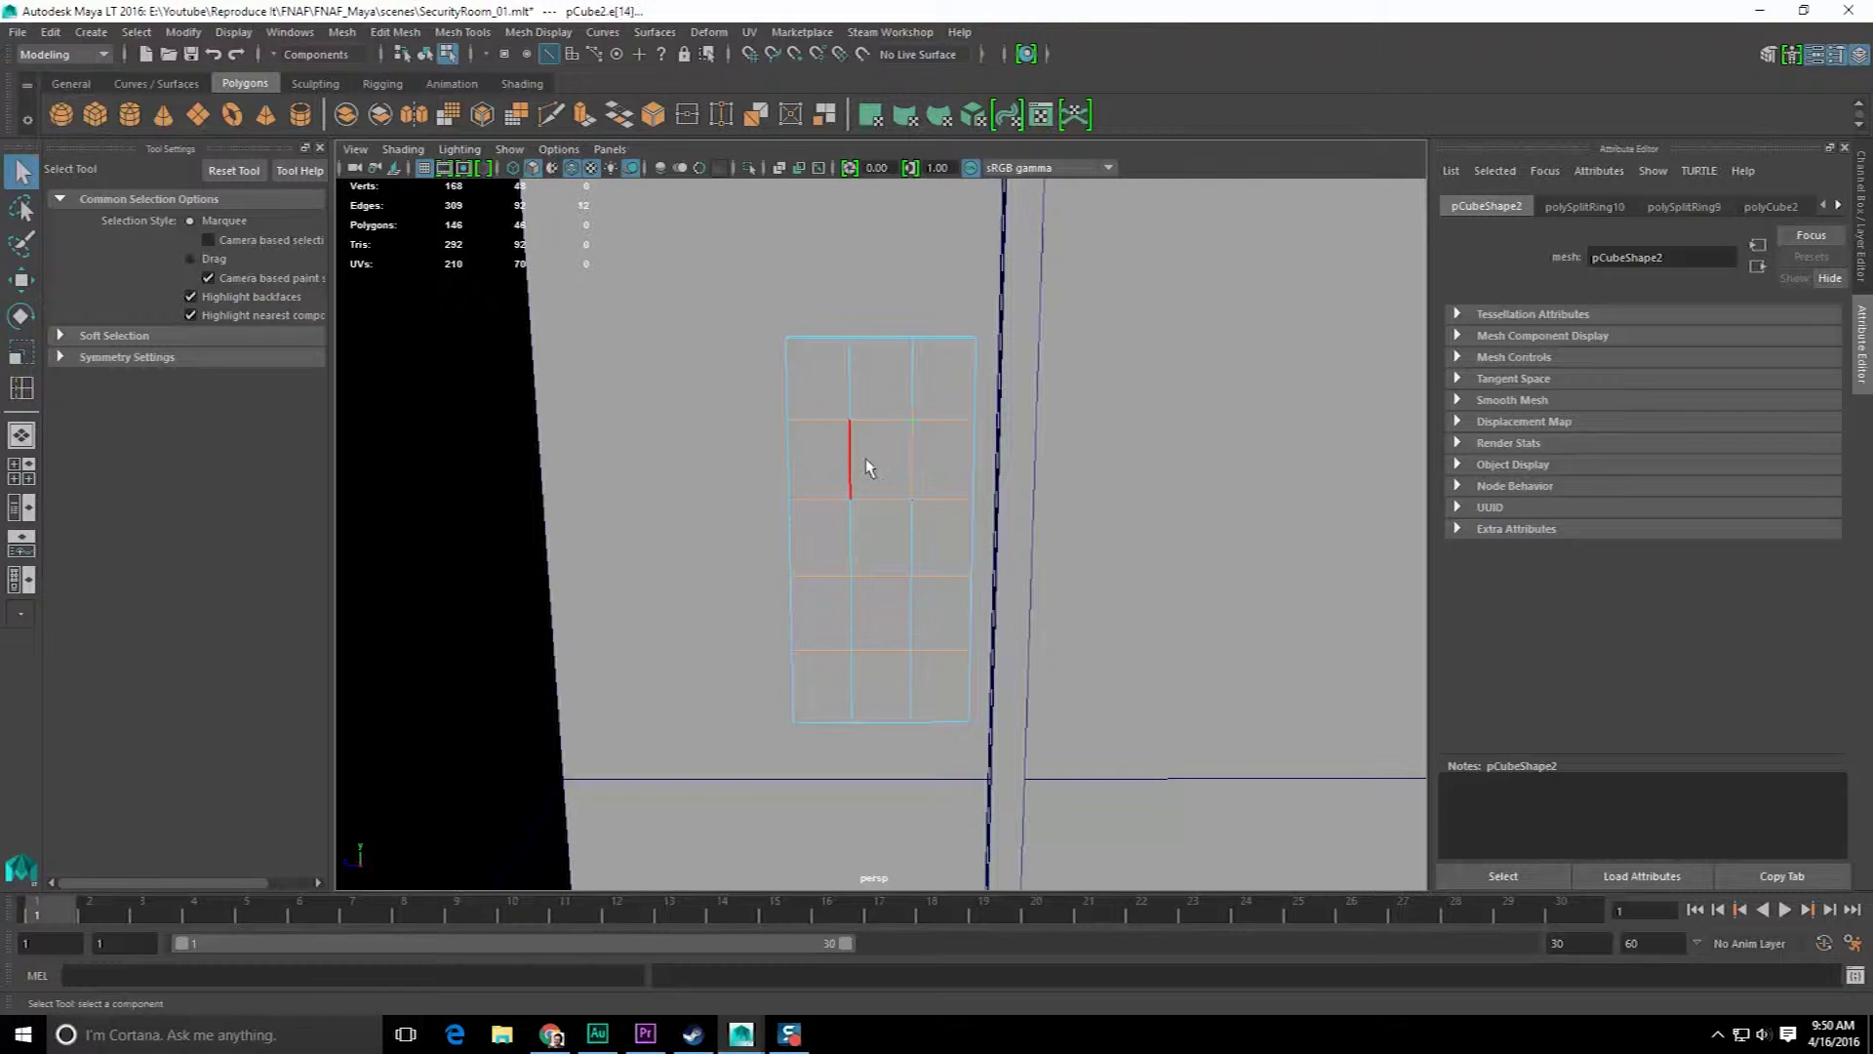
{"action": "key", "text": "r"}
{"action": "left_click", "coordinate": [934, 538]}
{"action": "left_click_drag", "start_coordinate": [795, 540], "coordinate": [773, 540]}
- Scale the two upper horizontal edge loops apart to outline the door button, checking the Premiere Pro footage
{"action": "left_click", "coordinate": [899, 422]}
{"action": "left_click_drag", "start_coordinate": [885, 636], "coordinate": [894, 619], "text": "alt"}
{"action": "left_click_drag", "start_coordinate": [912, 426], "coordinate": [903, 435], "text": "alt"}
{"action": "double_click", "coordinate": [901, 423]}
{"action": "double_click", "coordinate": [896, 499], "text": "shift"}
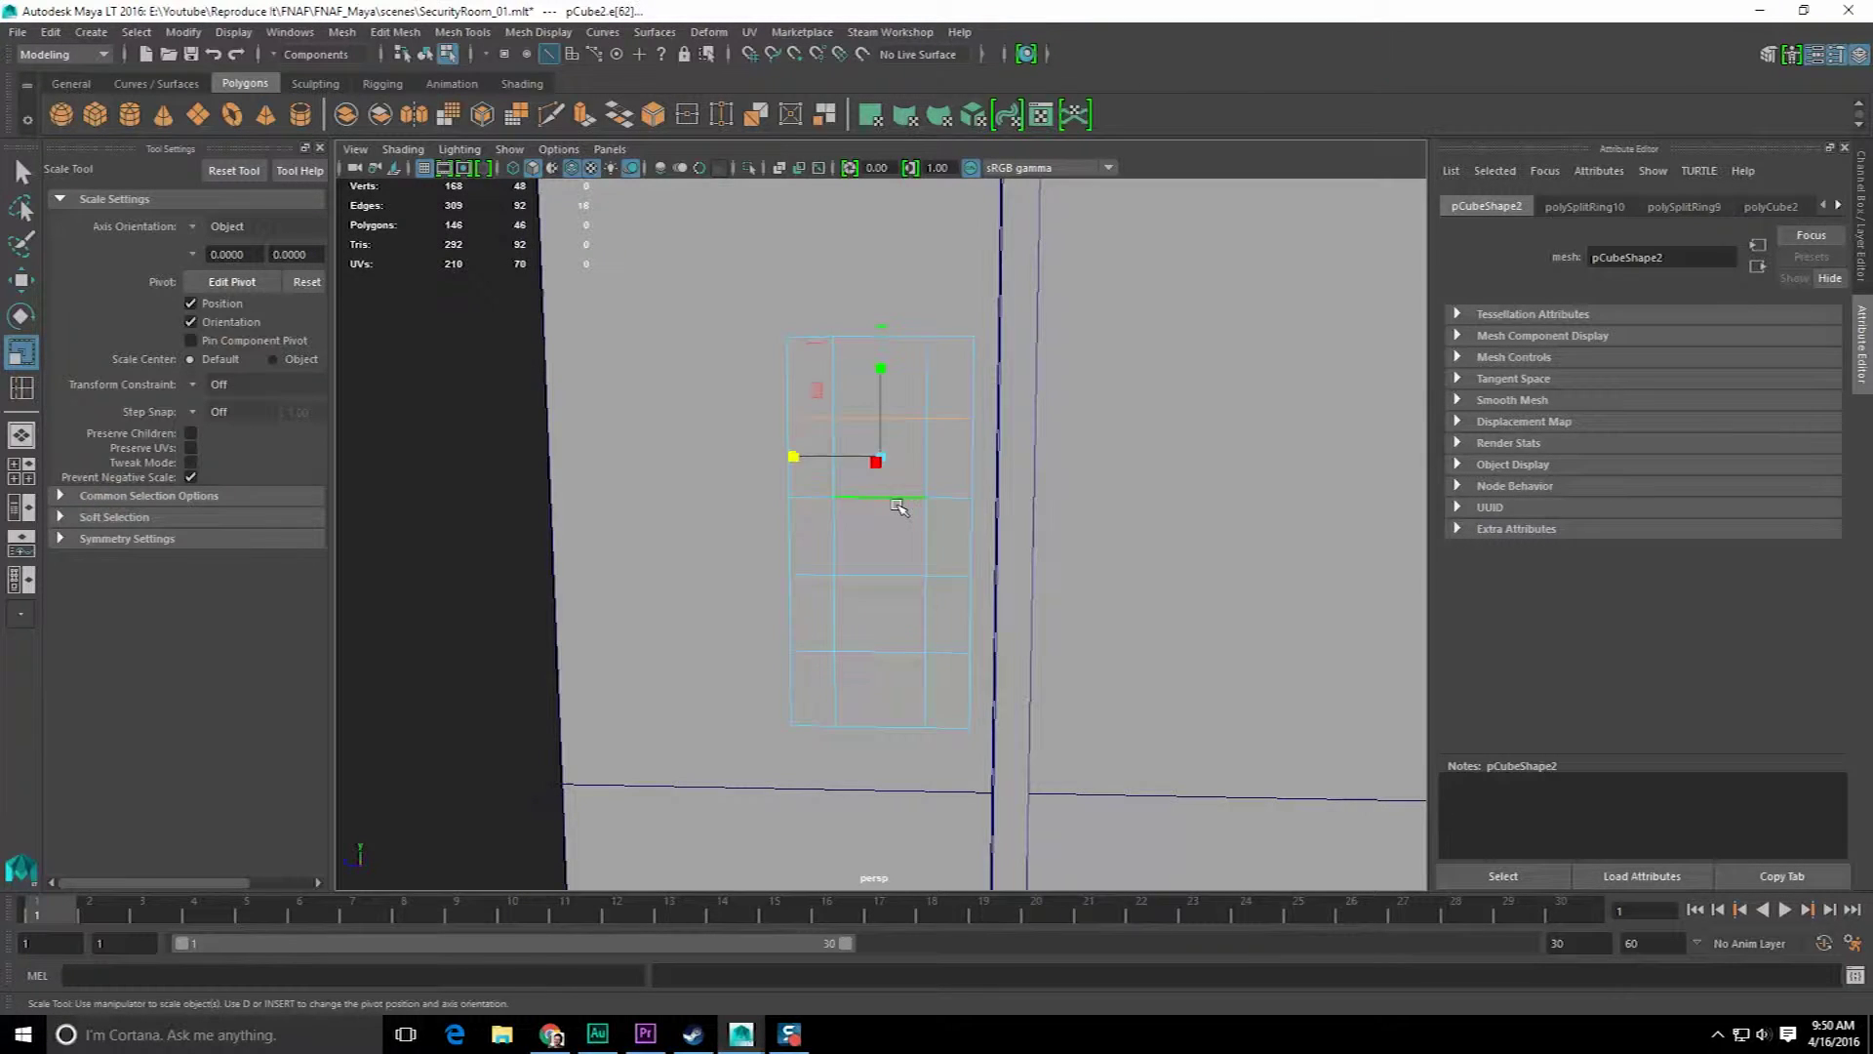
{"action": "left_click_drag", "start_coordinate": [895, 502], "coordinate": [876, 517], "text": "alt"}
{"action": "left_click", "coordinate": [645, 1033]}
{"action": "left_click", "coordinate": [645, 1033]}
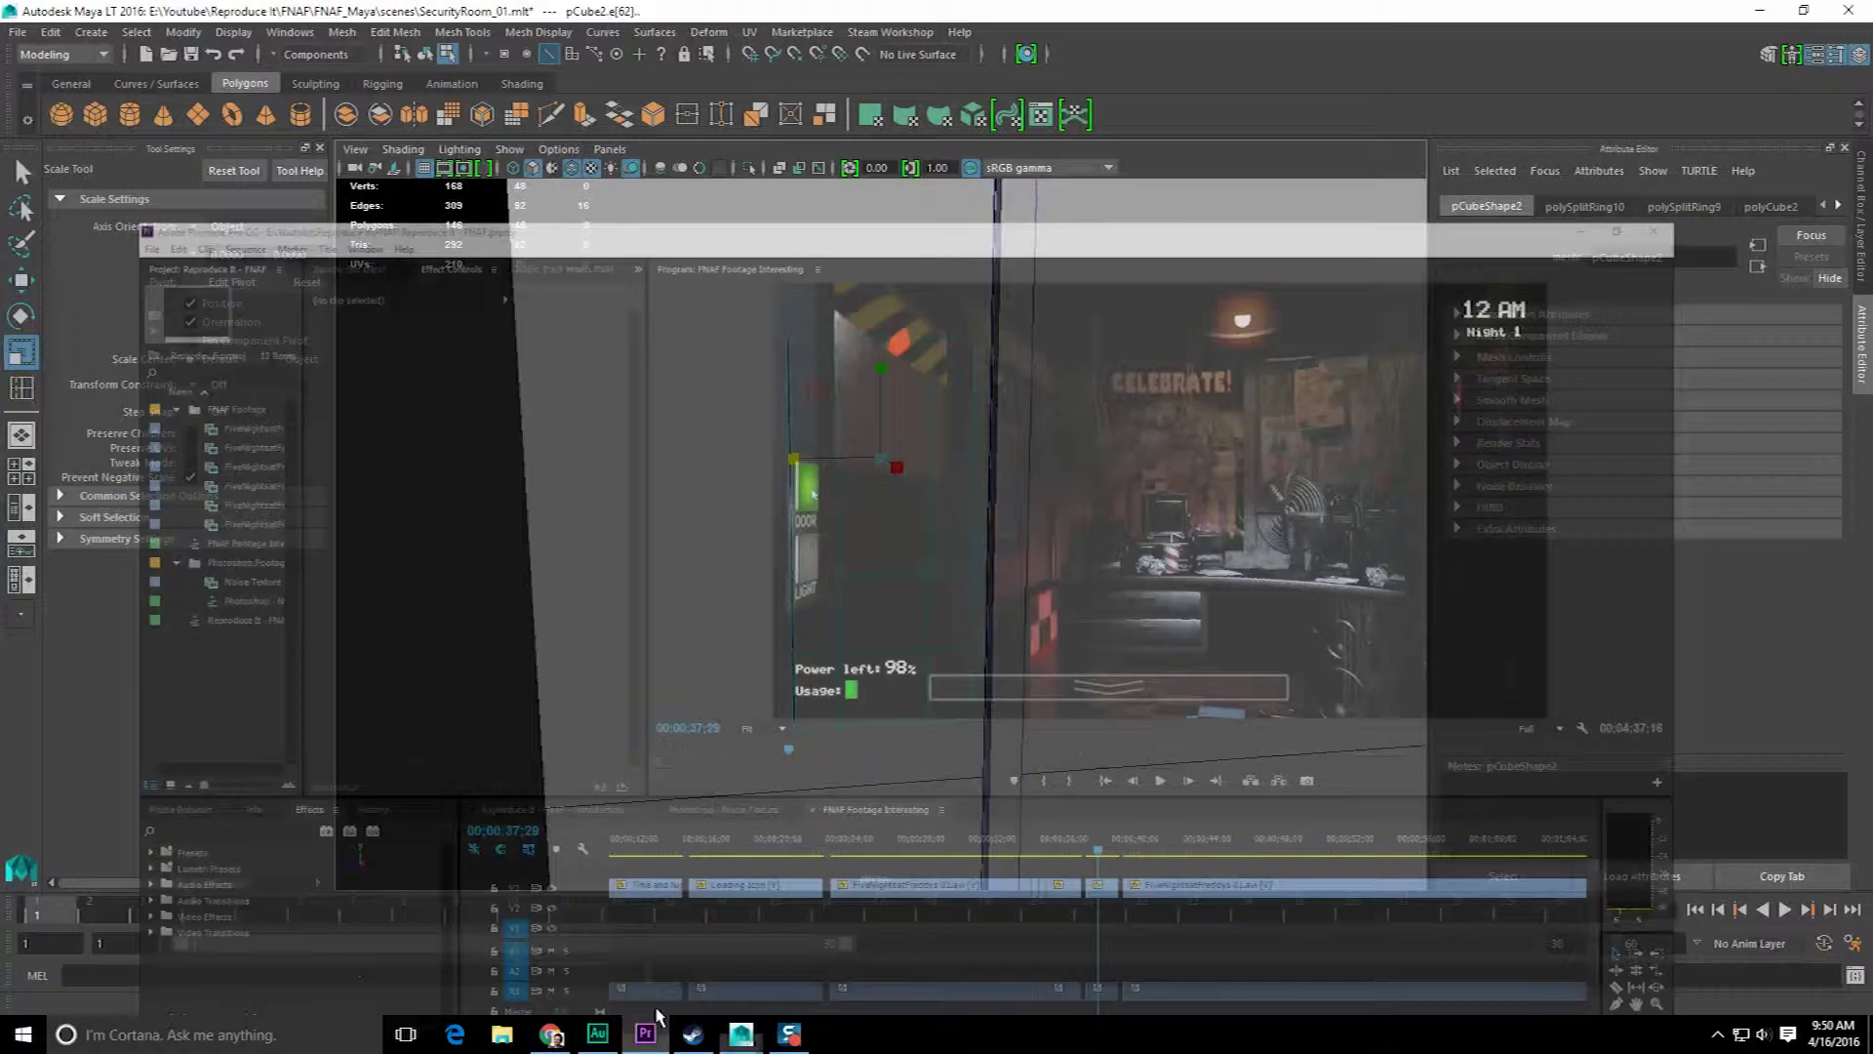
{"action": "left_click_drag", "start_coordinate": [889, 374], "coordinate": [889, 323]}
- Scale the two lower horizontal edge loops apart to outline the light button and adjust their height
{"action": "double_click", "coordinate": [909, 577]}
{"action": "left_click", "coordinate": [885, 662], "text": "shift"}
{"action": "left_click_drag", "start_coordinate": [888, 521], "coordinate": [900, 471]}
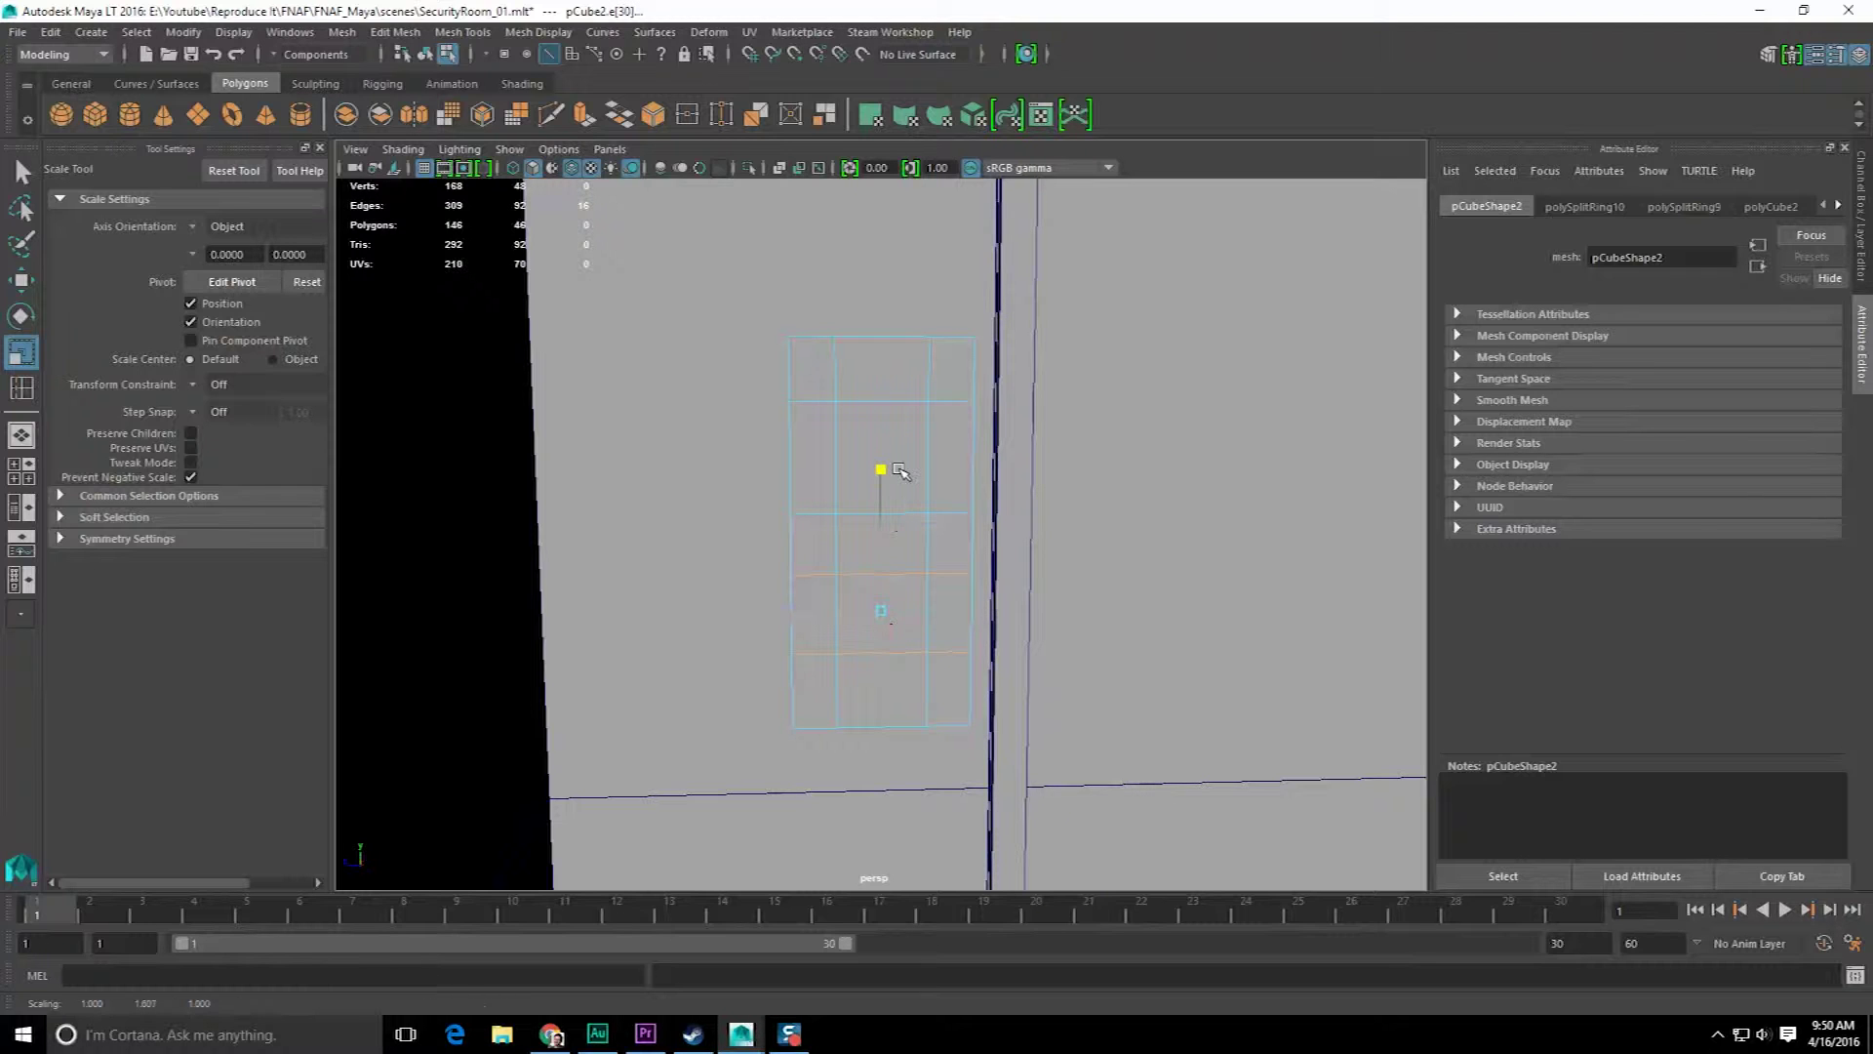
{"action": "key", "text": "w"}
{"action": "left_click_drag", "start_coordinate": [882, 544], "coordinate": [883, 540]}
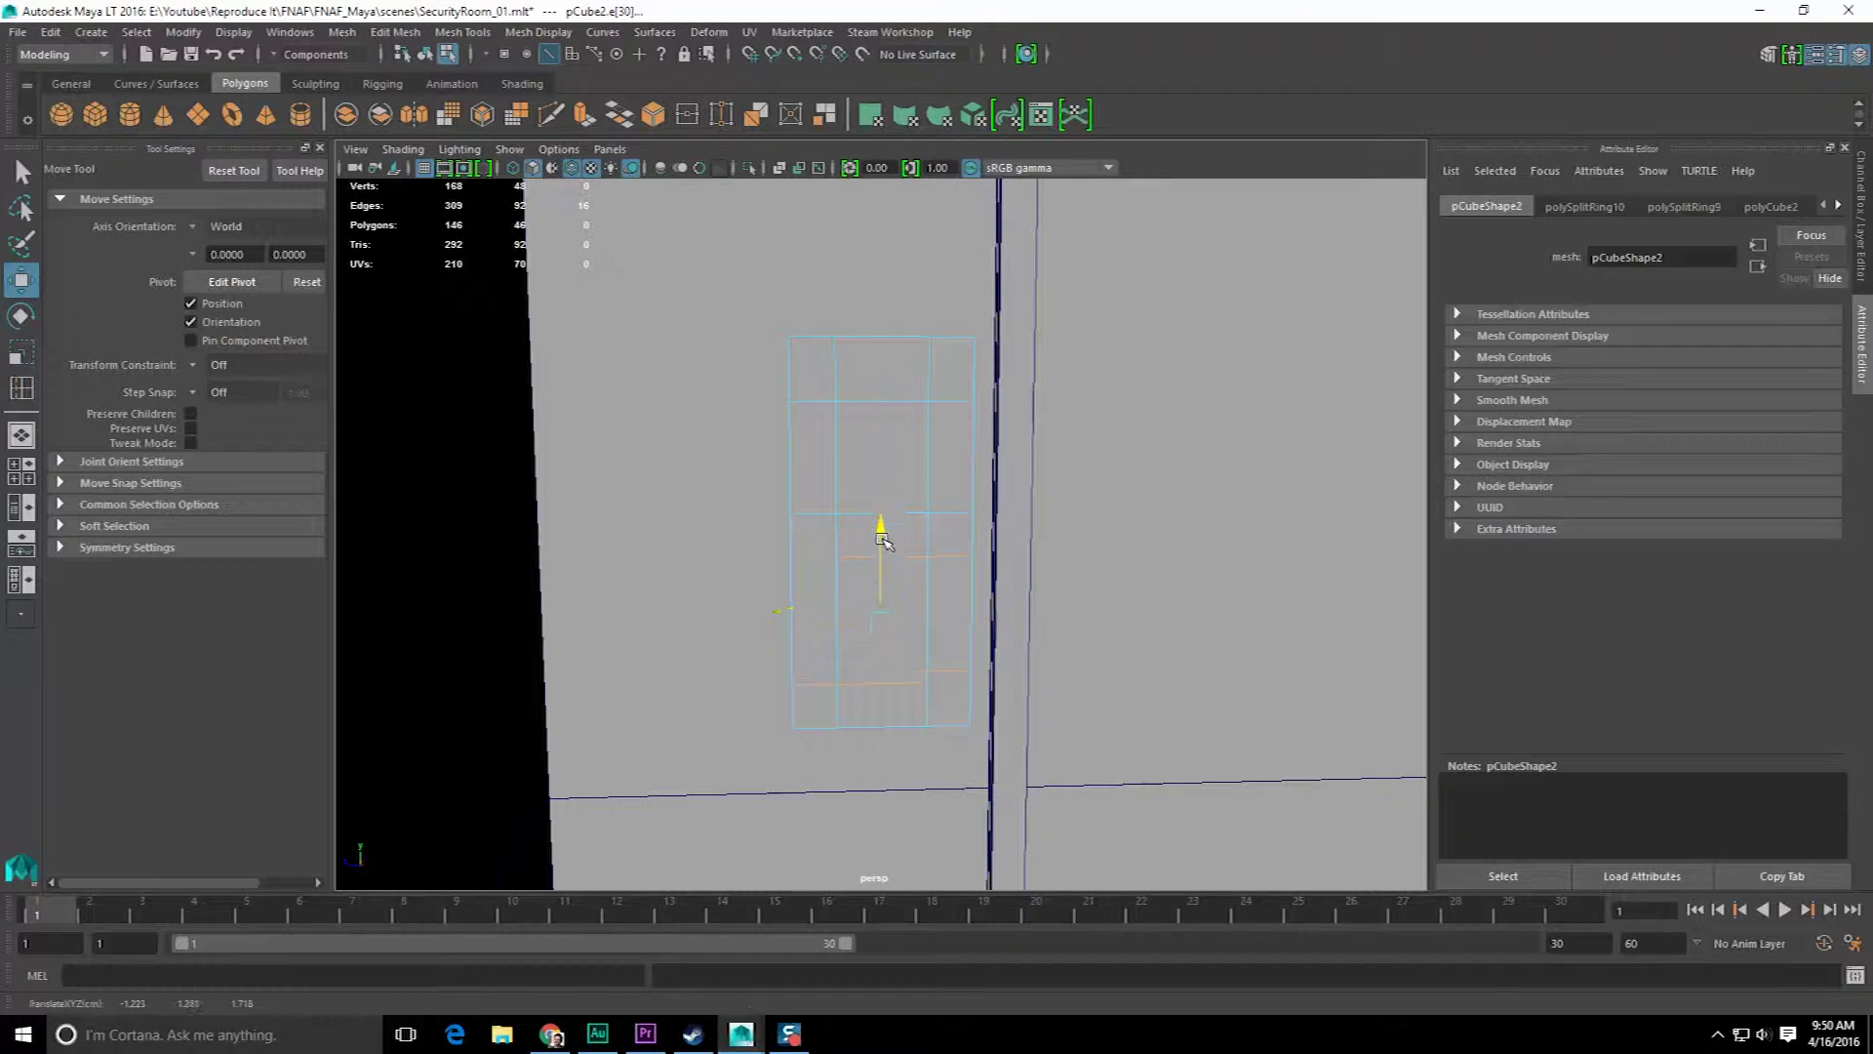
- Check the button spacing in Premiere Pro, move the upper edge loop pair up and fine-tune the lower pair's height
{"action": "left_click", "coordinate": [646, 1034]}
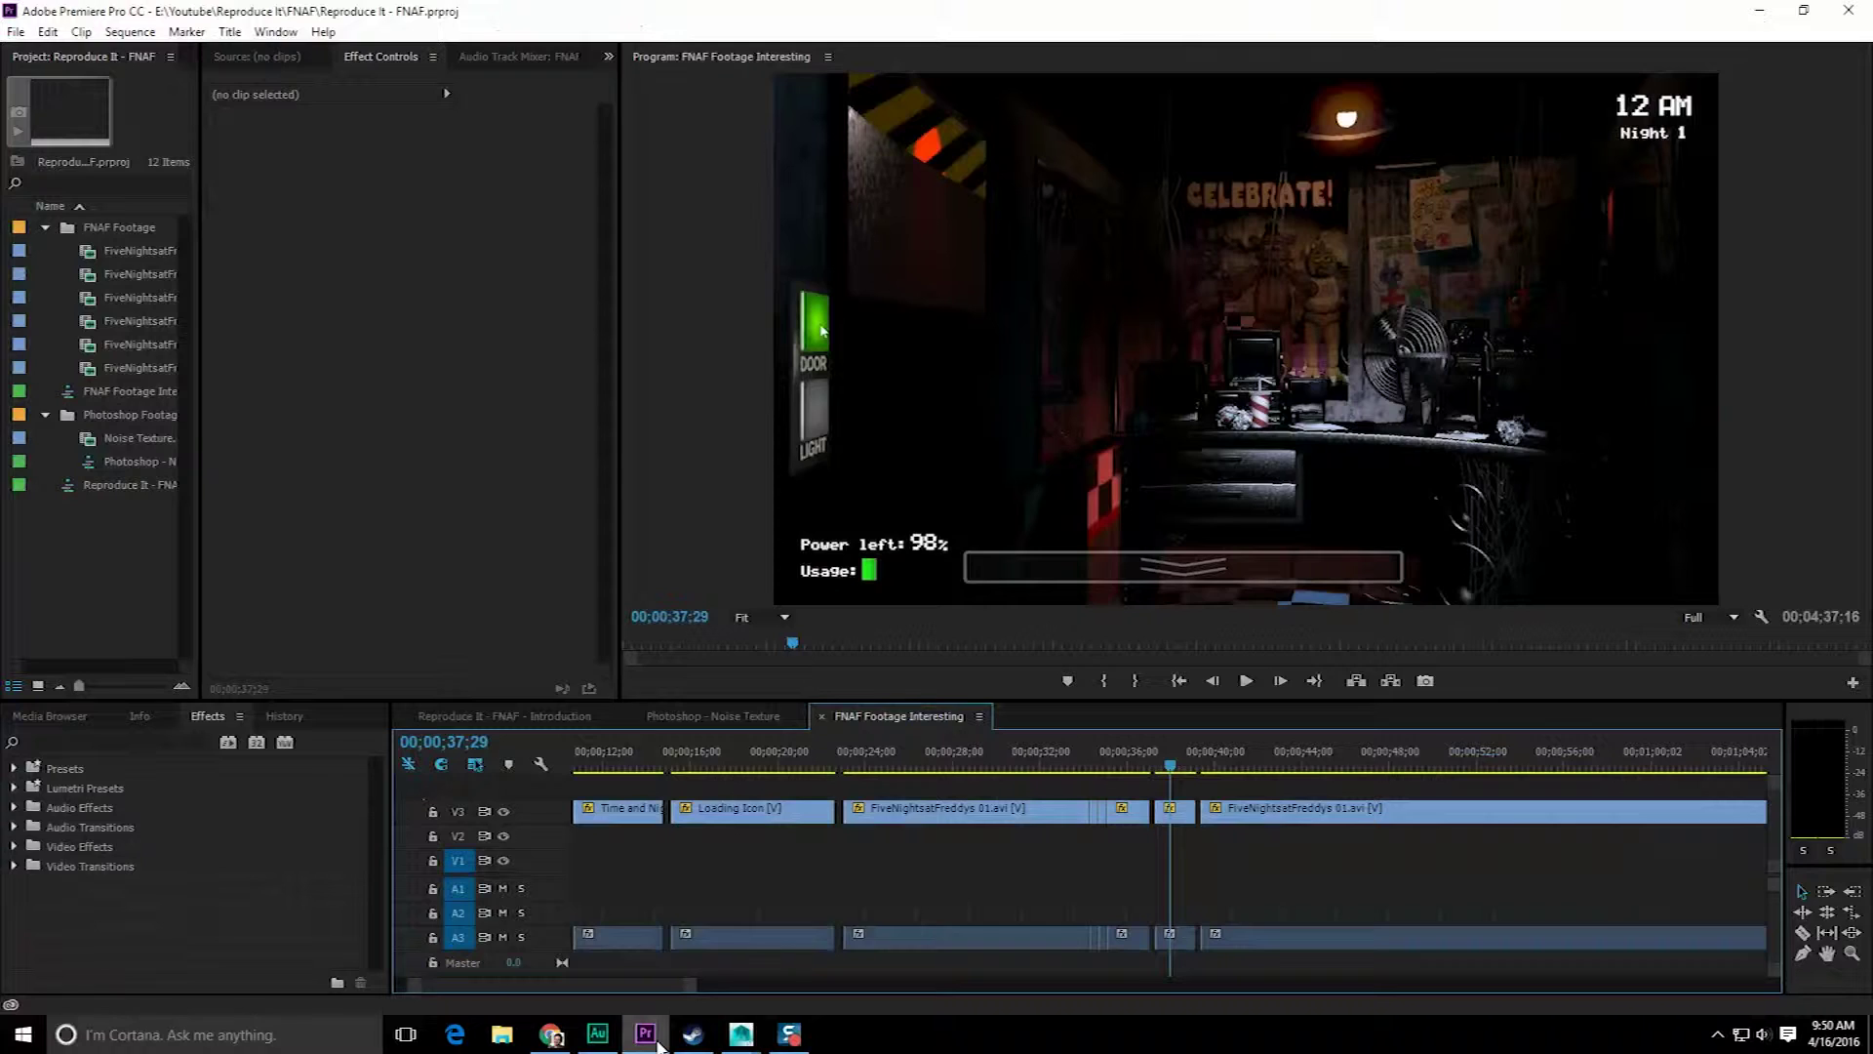
{"action": "left_click", "coordinate": [741, 1034]}
{"action": "left_click", "coordinate": [861, 419]}
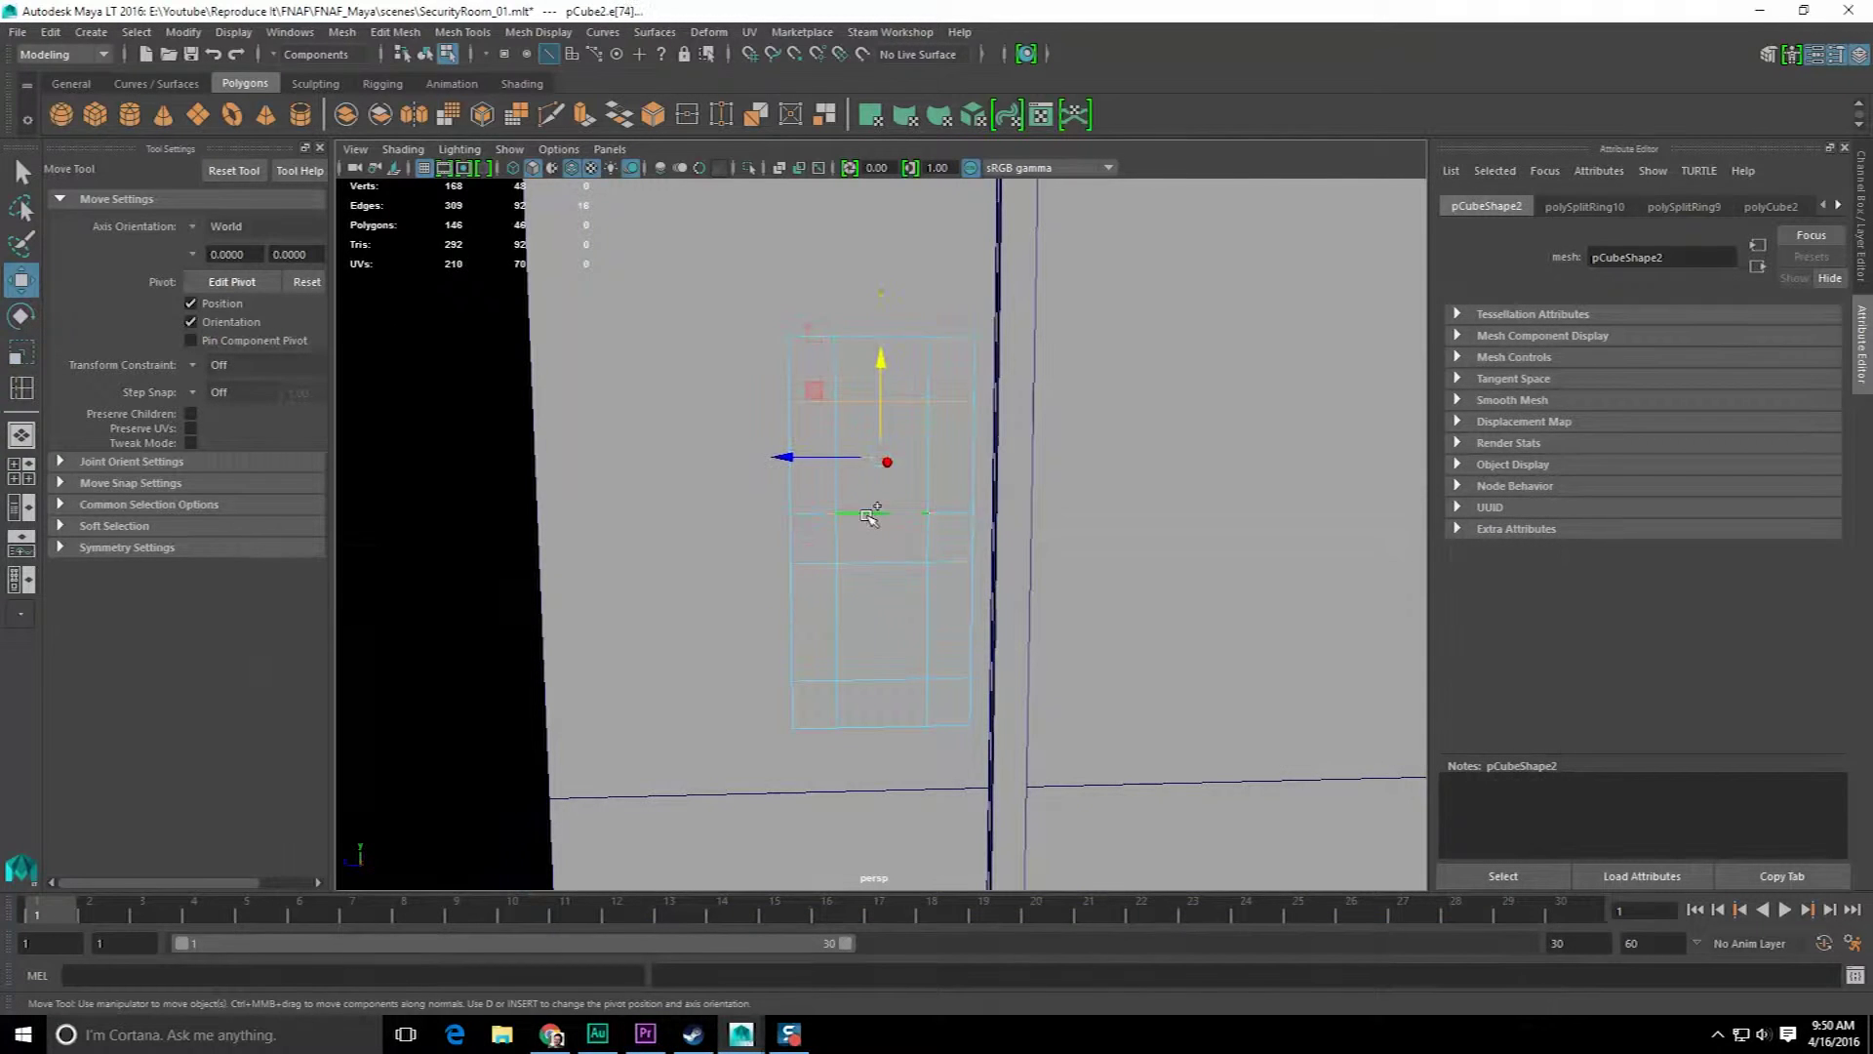
{"action": "left_click_drag", "start_coordinate": [881, 366], "coordinate": [884, 338]}
{"action": "left_click", "coordinate": [885, 564]}
{"action": "left_click_drag", "start_coordinate": [882, 468], "coordinate": [883, 530]}
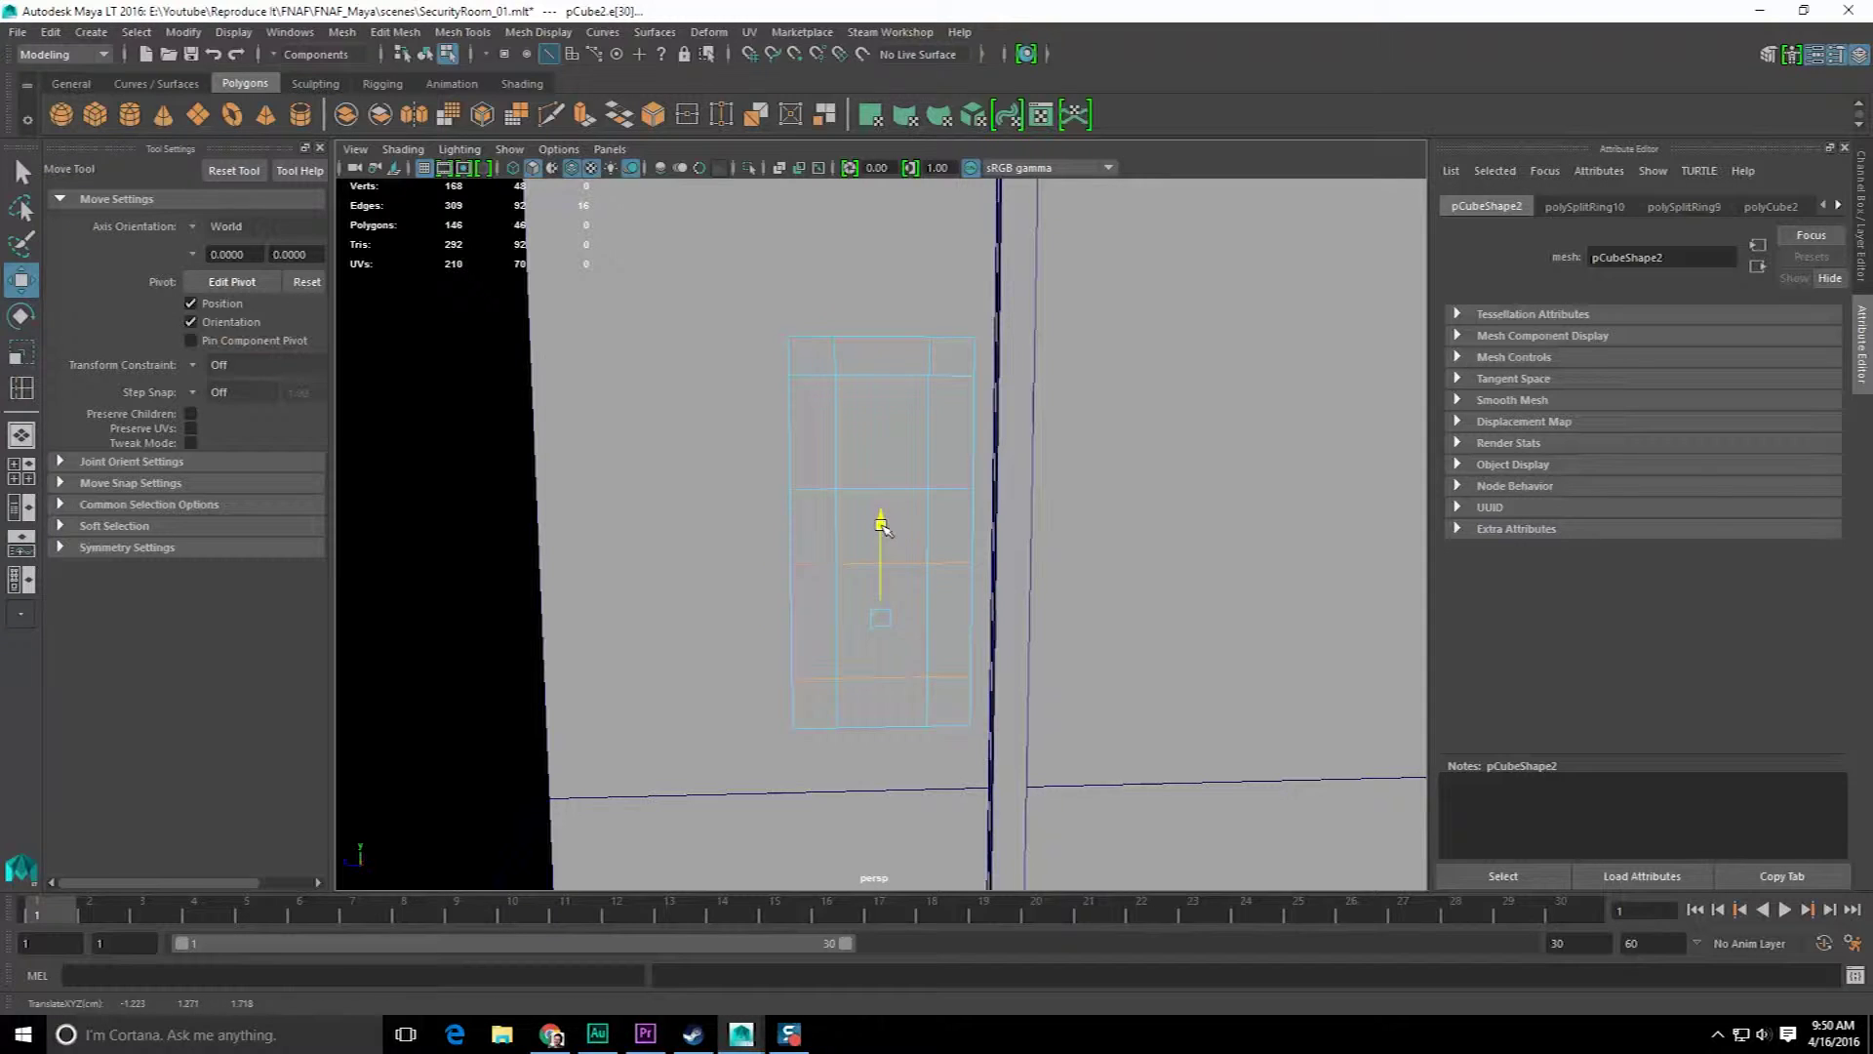
{"action": "left_click_drag", "start_coordinate": [868, 527], "coordinate": [890, 532], "text": "alt"}
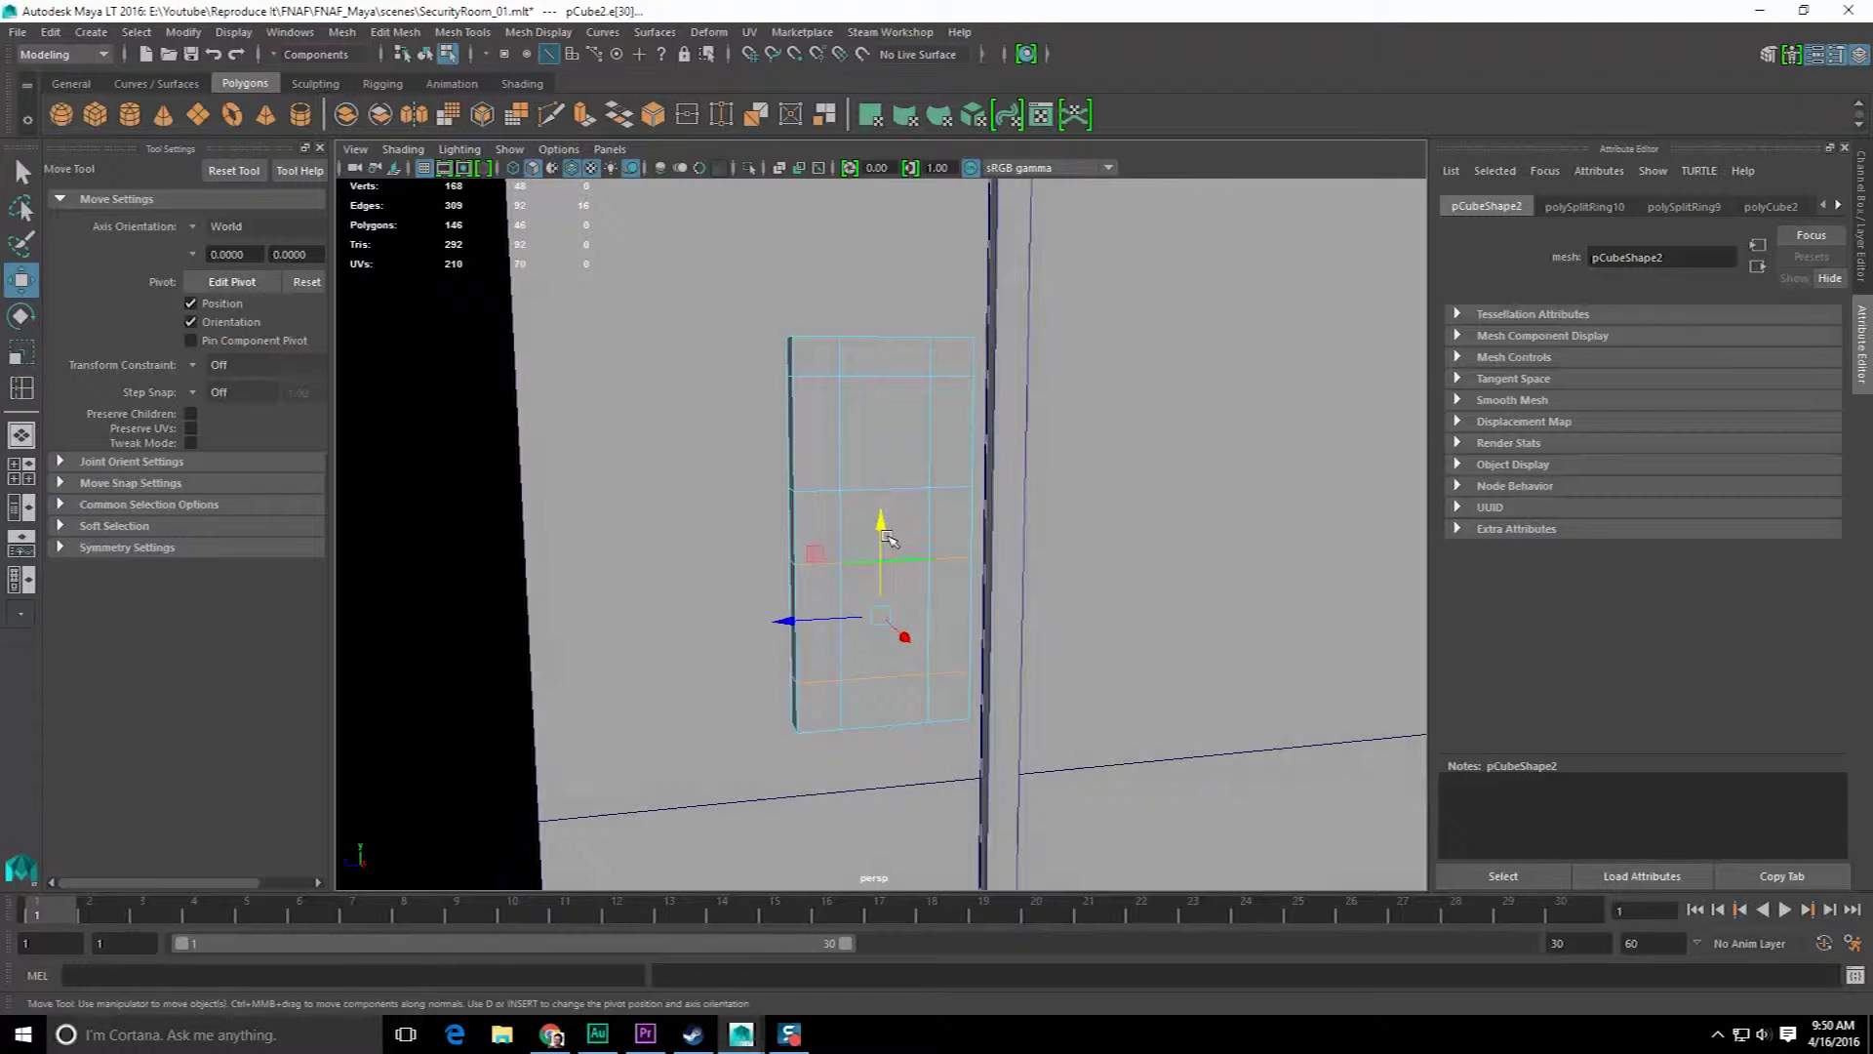
- Extrude the panel's door-button and light-button faces about 0.037 inward to form two recesses
{"action": "key", "text": "q"}
{"action": "left_click", "coordinate": [888, 488]}
{"action": "right_click_drag", "start_coordinate": [886, 435], "coordinate": [887, 489]}
{"action": "left_click", "coordinate": [890, 444]}
{"action": "left_click", "coordinate": [889, 621], "text": "shift"}
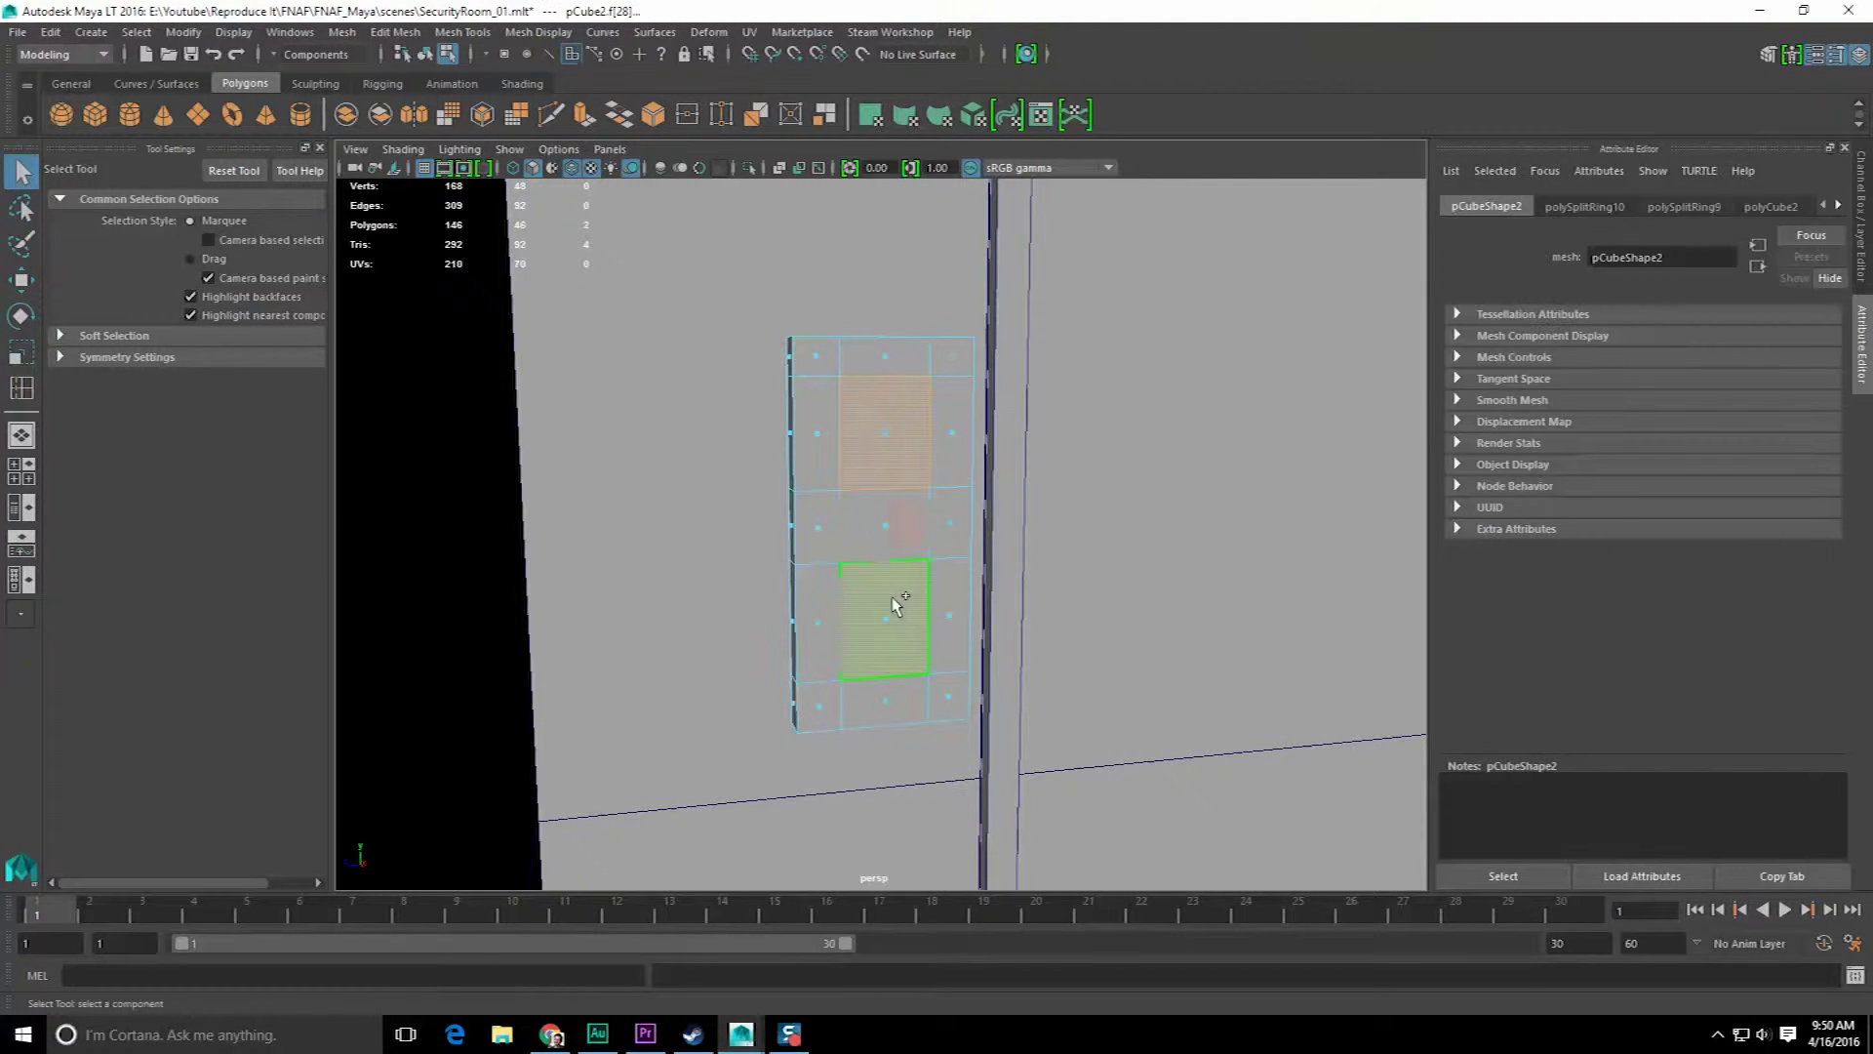
{"action": "scroll", "coordinate": [889, 621], "scroll_direction": "up", "scroll_amount": 2}
{"action": "key", "text": "r"}
{"action": "left_click_drag", "start_coordinate": [980, 633], "coordinate": [929, 632], "text": "alt"}
{"action": "right_click_drag", "start_coordinate": [892, 441], "coordinate": [891, 460]}
{"action": "left_click", "coordinate": [894, 427]}
{"action": "left_click", "coordinate": [889, 599], "text": "shift"}
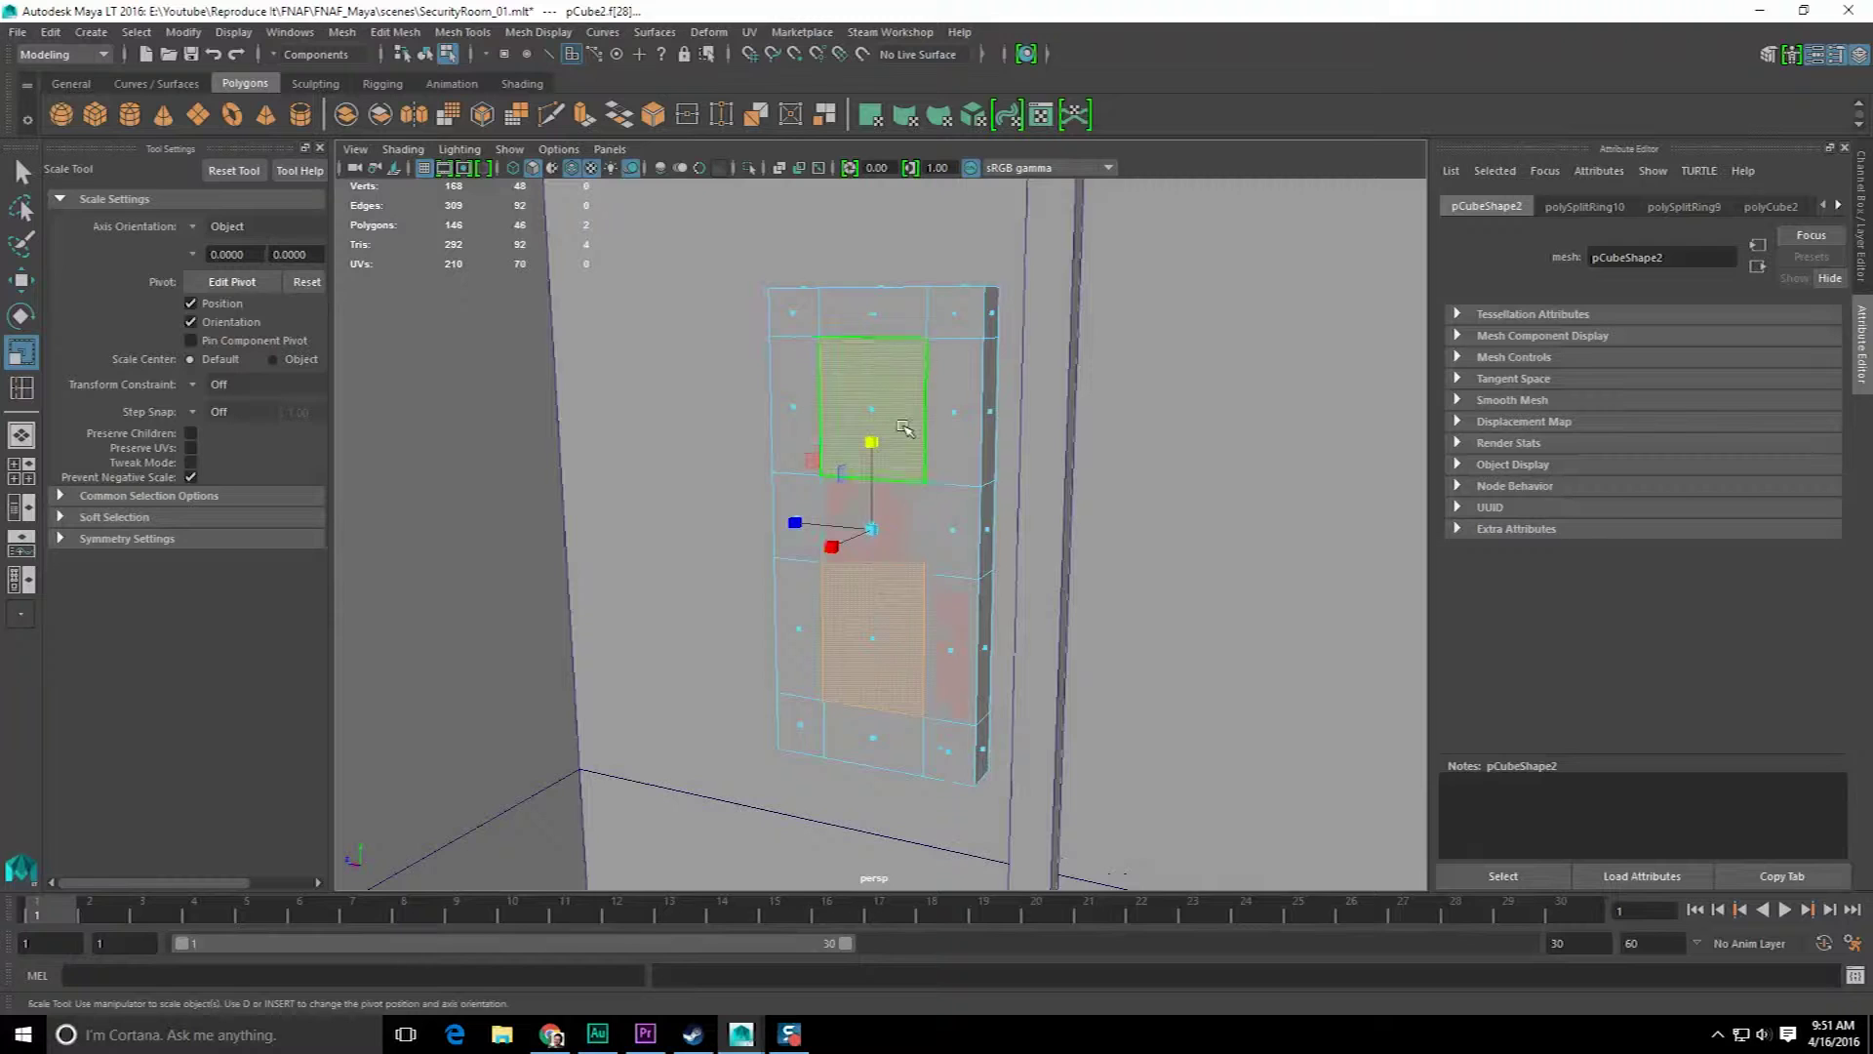
{"action": "right_click_drag", "start_coordinate": [870, 406], "coordinate": [887, 352], "text": "shift"}
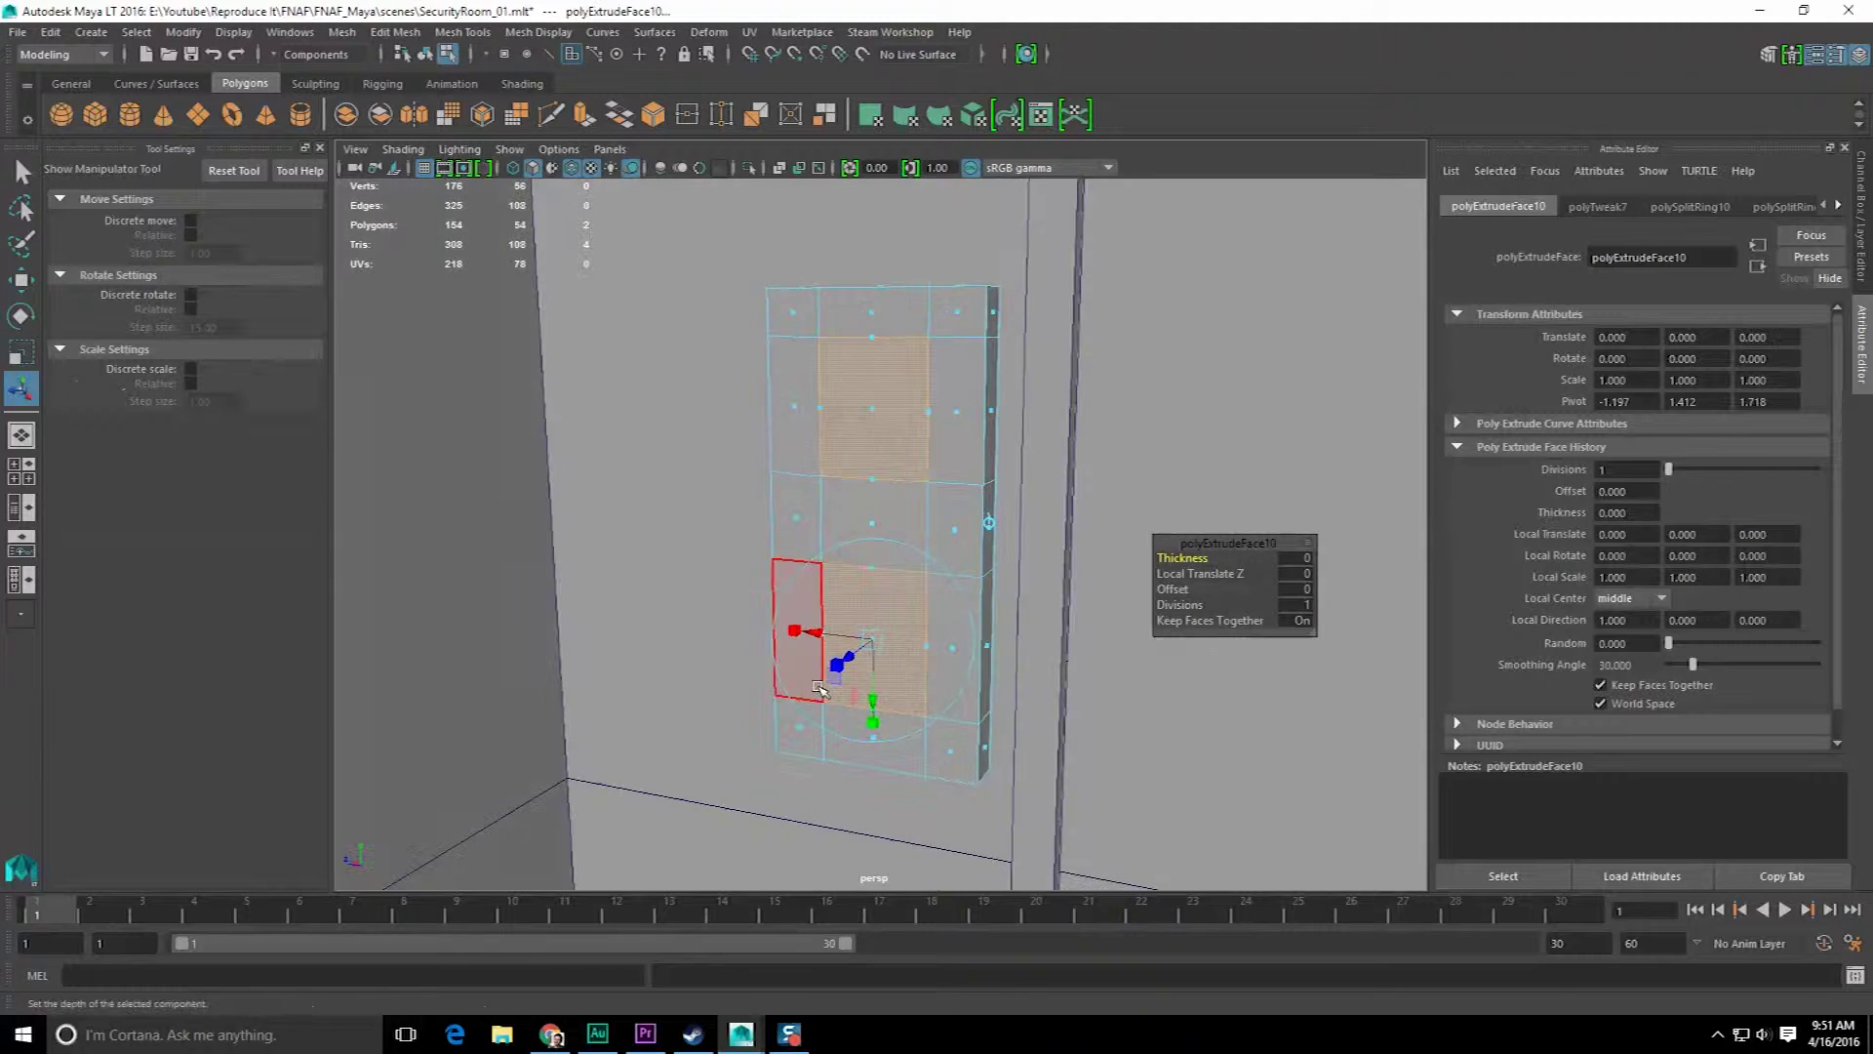
{"action": "left_click_drag", "start_coordinate": [820, 689], "coordinate": [853, 647], "text": "alt"}
{"action": "key", "text": "ctrl+z"}
{"action": "middle_click_drag", "start_coordinate": [852, 647], "coordinate": [840, 546], "text": "alt"}
{"action": "left_click_drag", "start_coordinate": [840, 545], "coordinate": [1152, 565], "text": "alt"}
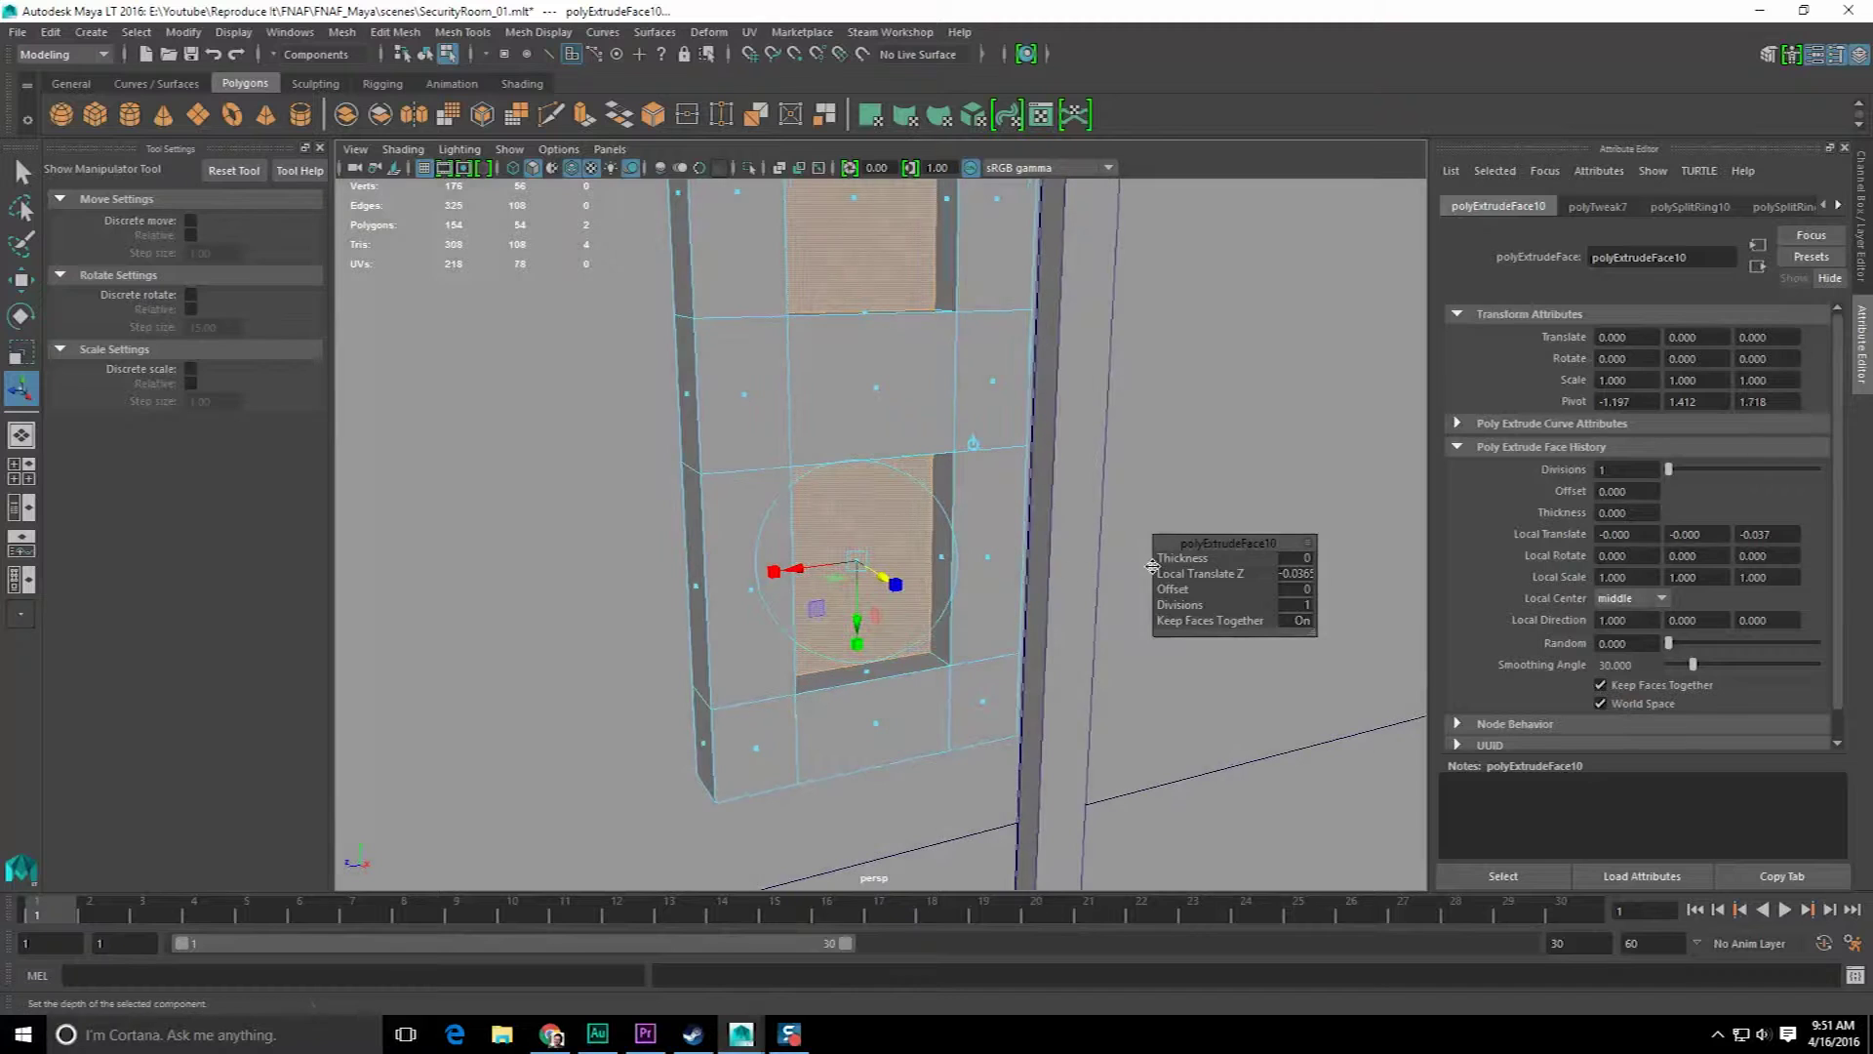
- Compare the recessed panel with the door and light buttons in the Premiere Pro footage
{"action": "left_click", "coordinate": [645, 1033]}
{"action": "left_click_drag", "start_coordinate": [1163, 765], "coordinate": [1167, 765]}
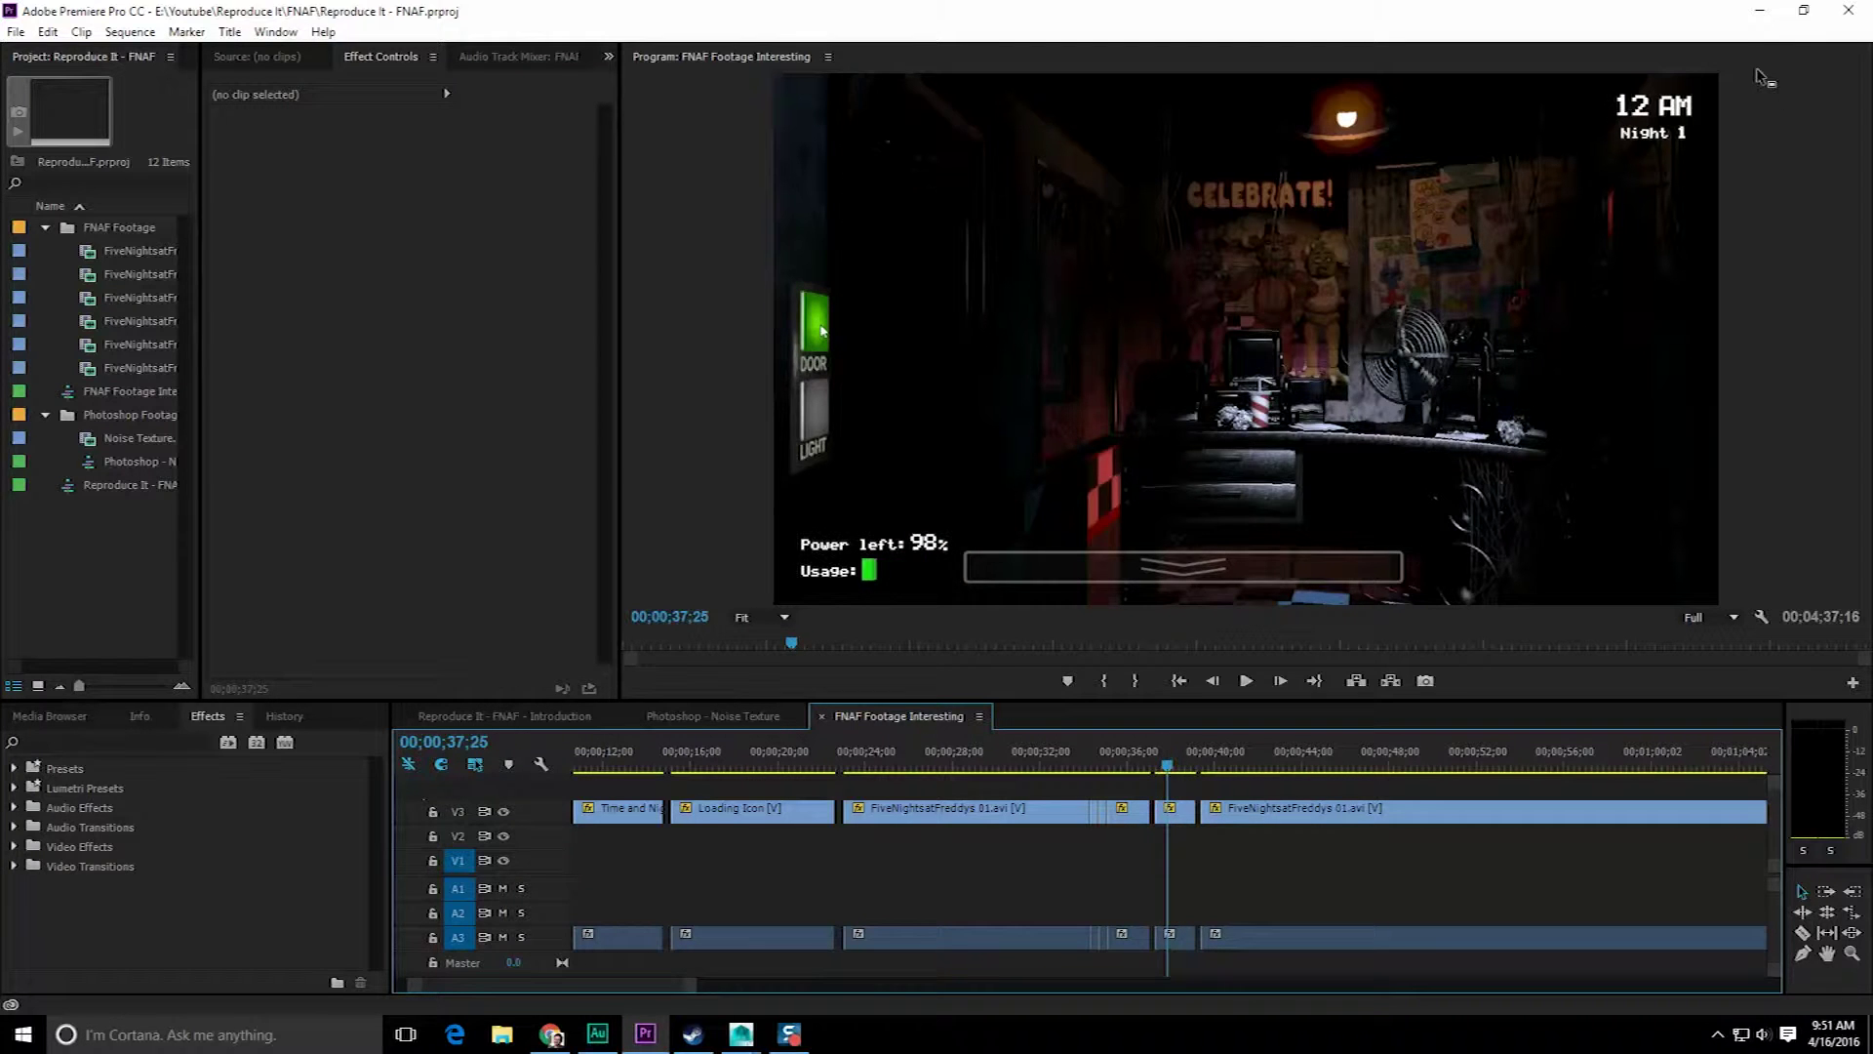
{"action": "left_click", "coordinate": [1759, 10]}
{"action": "left_click_drag", "start_coordinate": [1004, 558], "coordinate": [960, 552], "text": "alt"}
{"action": "middle_click_drag", "start_coordinate": [961, 552], "coordinate": [987, 610], "text": "alt"}
{"action": "scroll", "coordinate": [985, 595], "scroll_direction": "down", "scroll_amount": 2}
{"action": "left_click_drag", "start_coordinate": [986, 594], "coordinate": [928, 519], "text": "alt"}
{"action": "scroll", "coordinate": [919, 506], "scroll_direction": "down", "scroll_amount": 1}
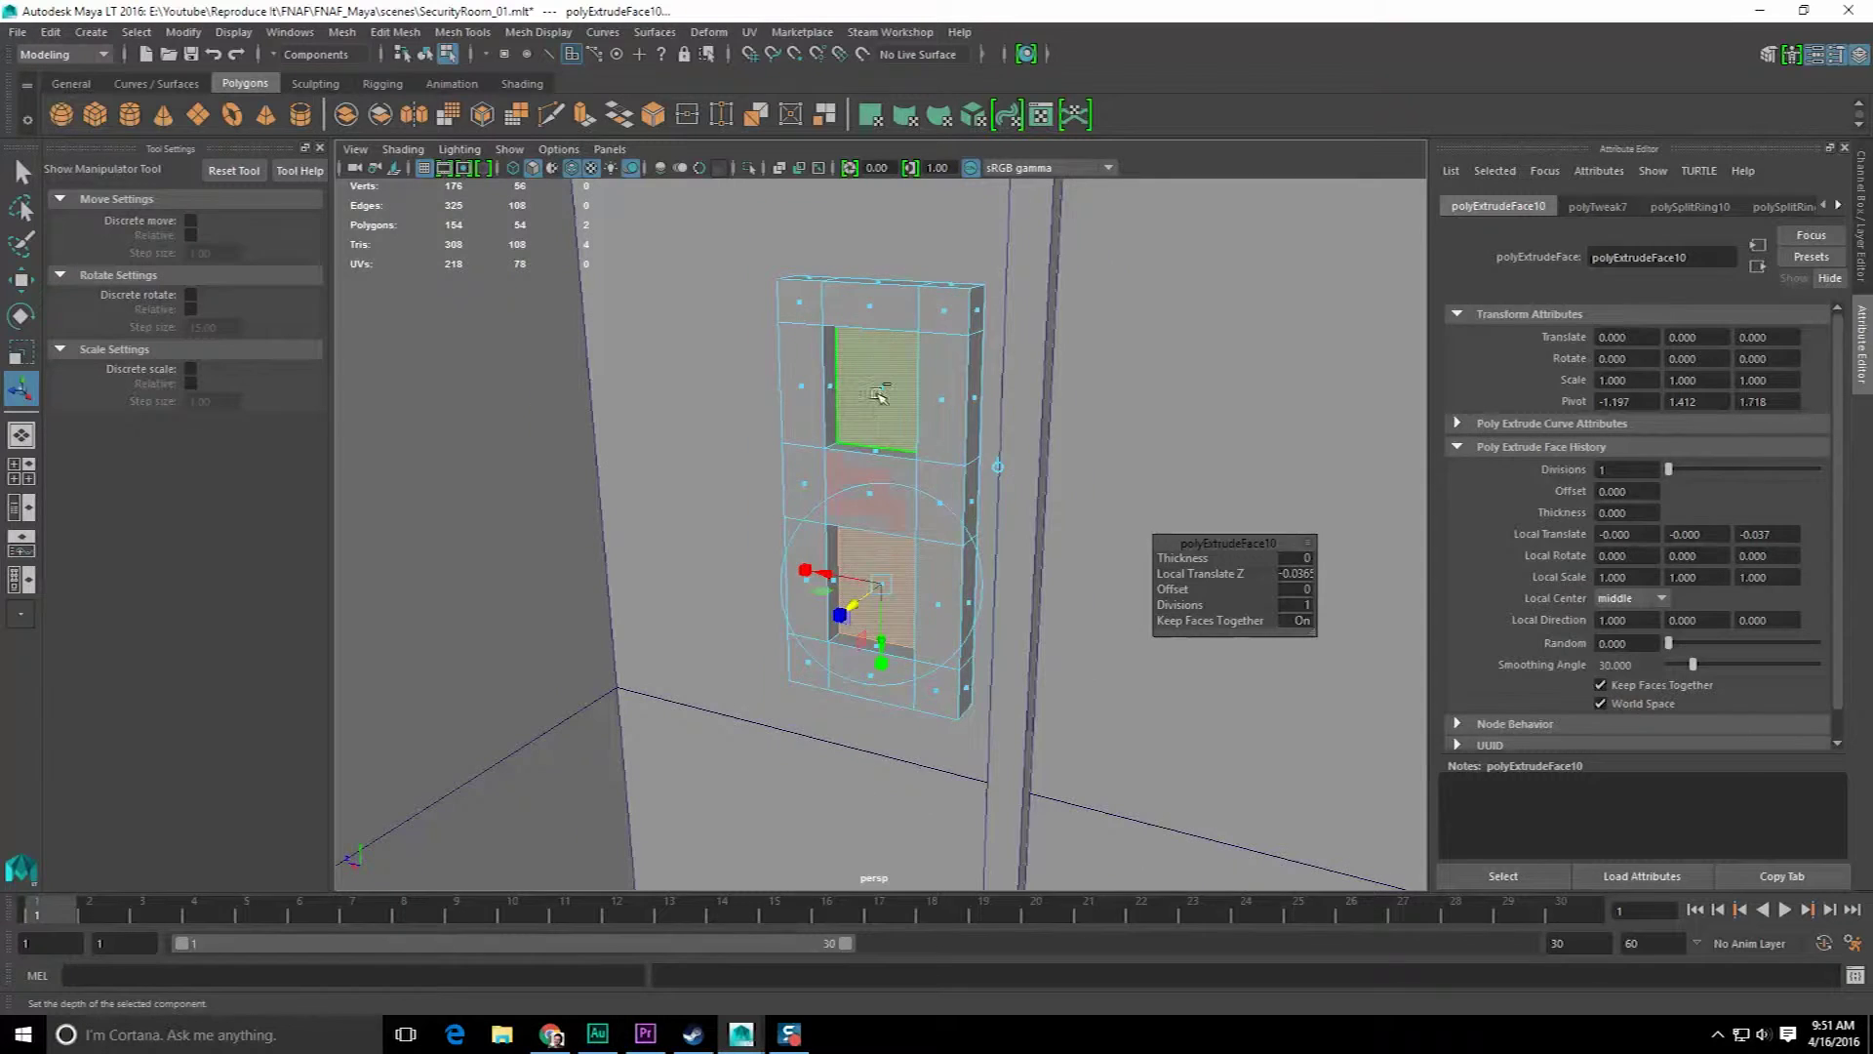
- Duplicate the two recessed button faces as separate objects with an offset of 0
{"action": "right_click_drag", "start_coordinate": [879, 394], "coordinate": [875, 447], "text": "shift"}
{"action": "left_click_drag", "start_coordinate": [878, 446], "coordinate": [881, 447], "text": "alt"}
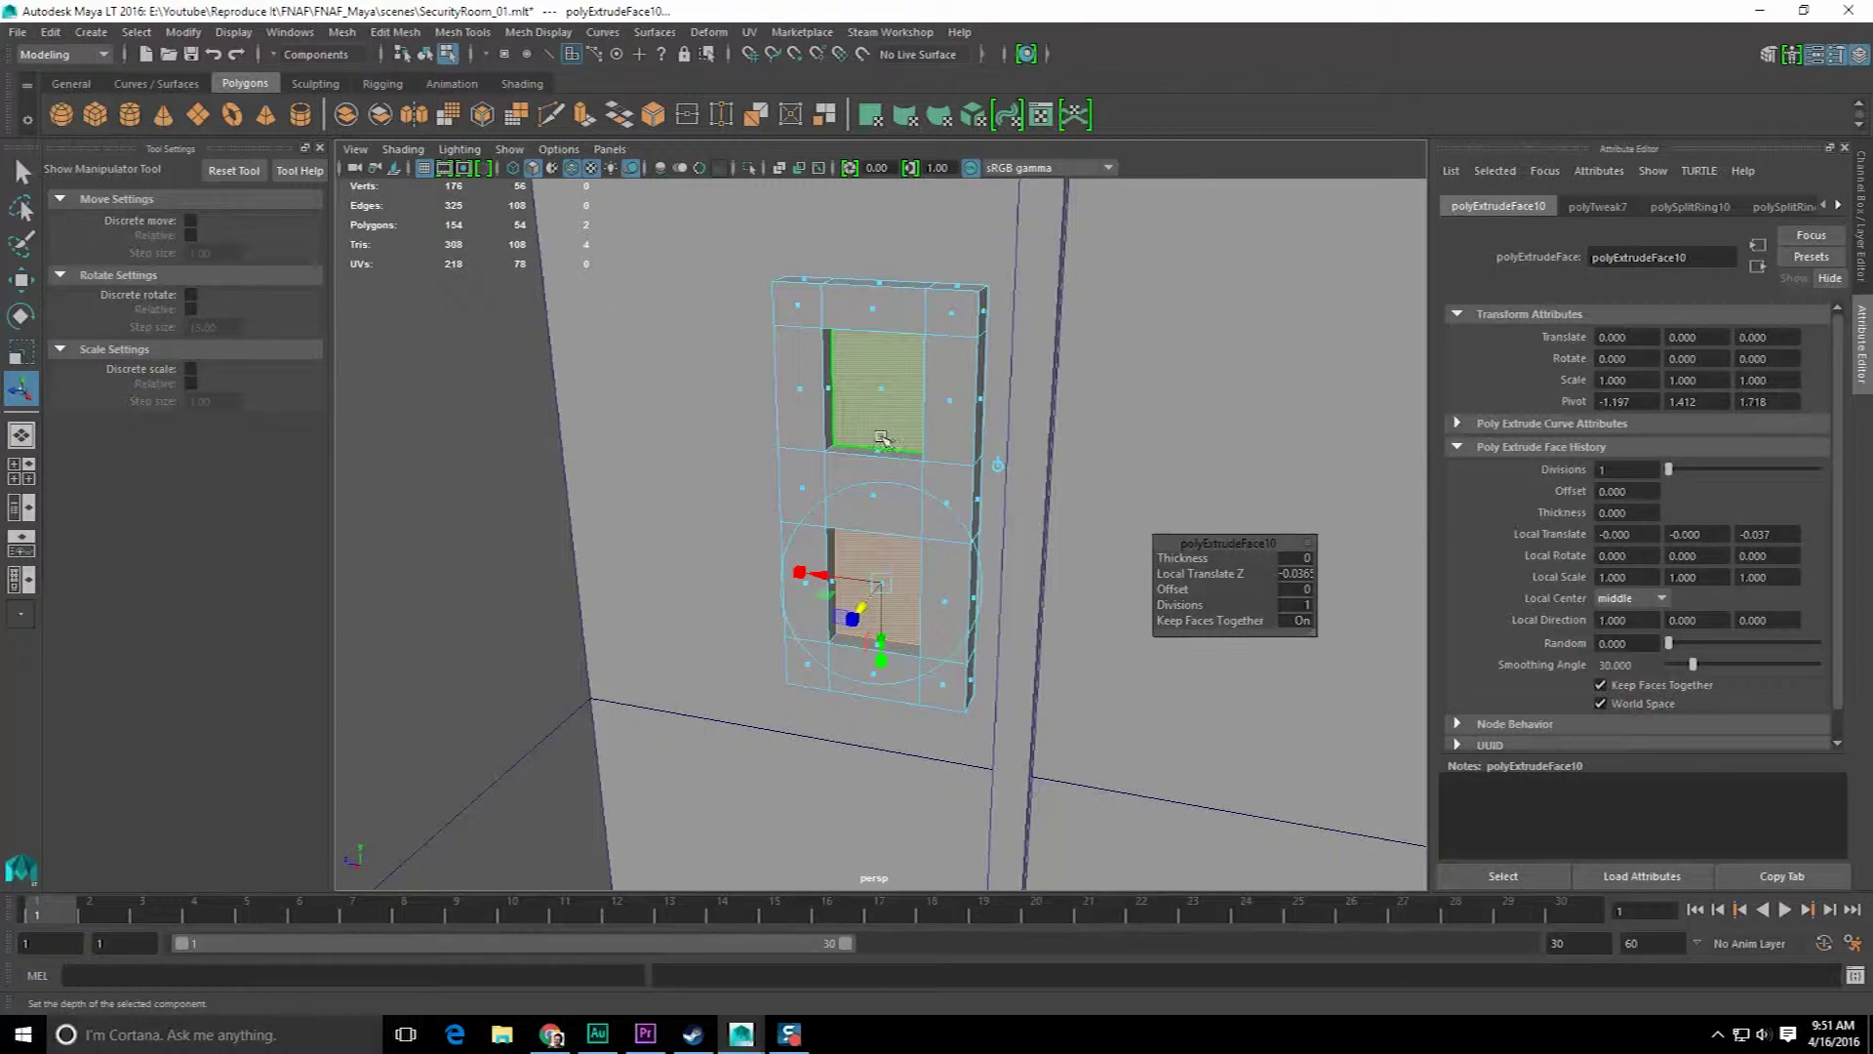
{"action": "right_click_drag", "start_coordinate": [884, 415], "coordinate": [929, 689], "text": "shift"}
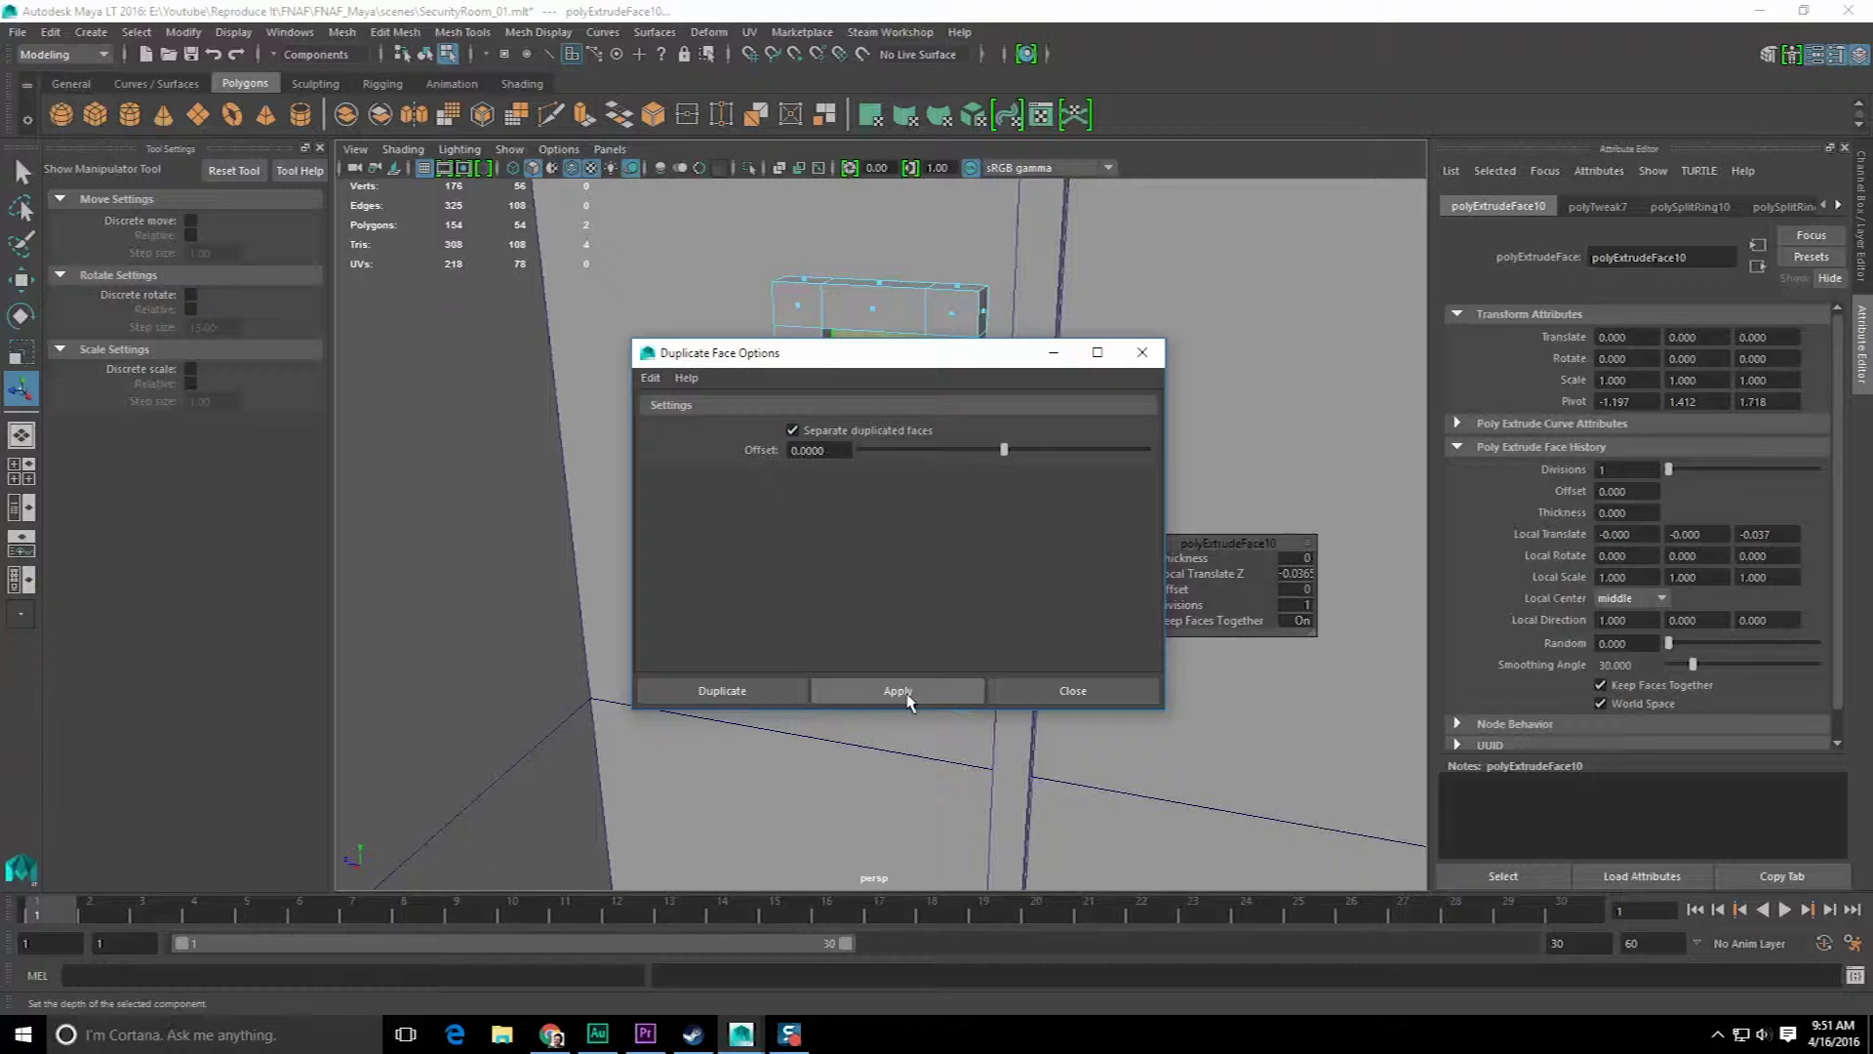
{"action": "left_click", "coordinate": [902, 693]}
{"action": "left_click", "coordinate": [1024, 690]}
{"action": "key", "text": "F8"}
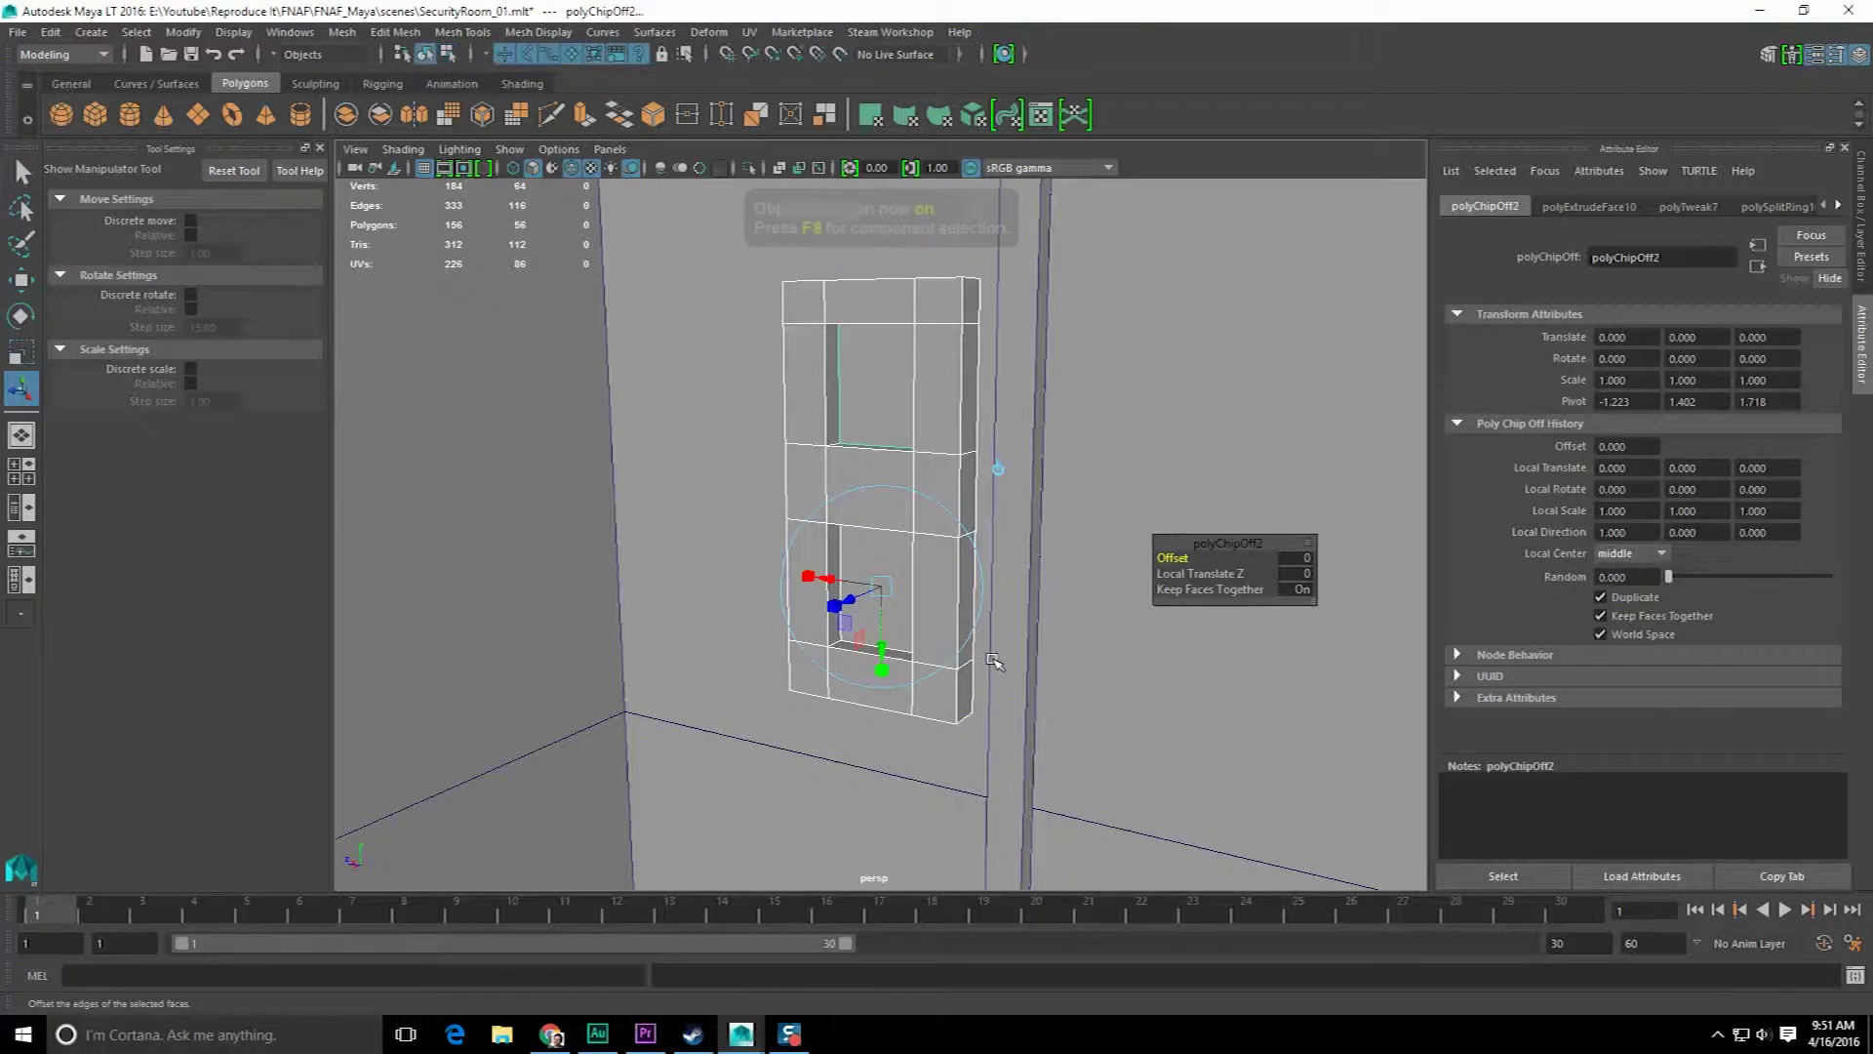
- Move the two duplicated button faces out in front of the panel
{"action": "key", "text": "F8"}
{"action": "key", "text": "F8"}
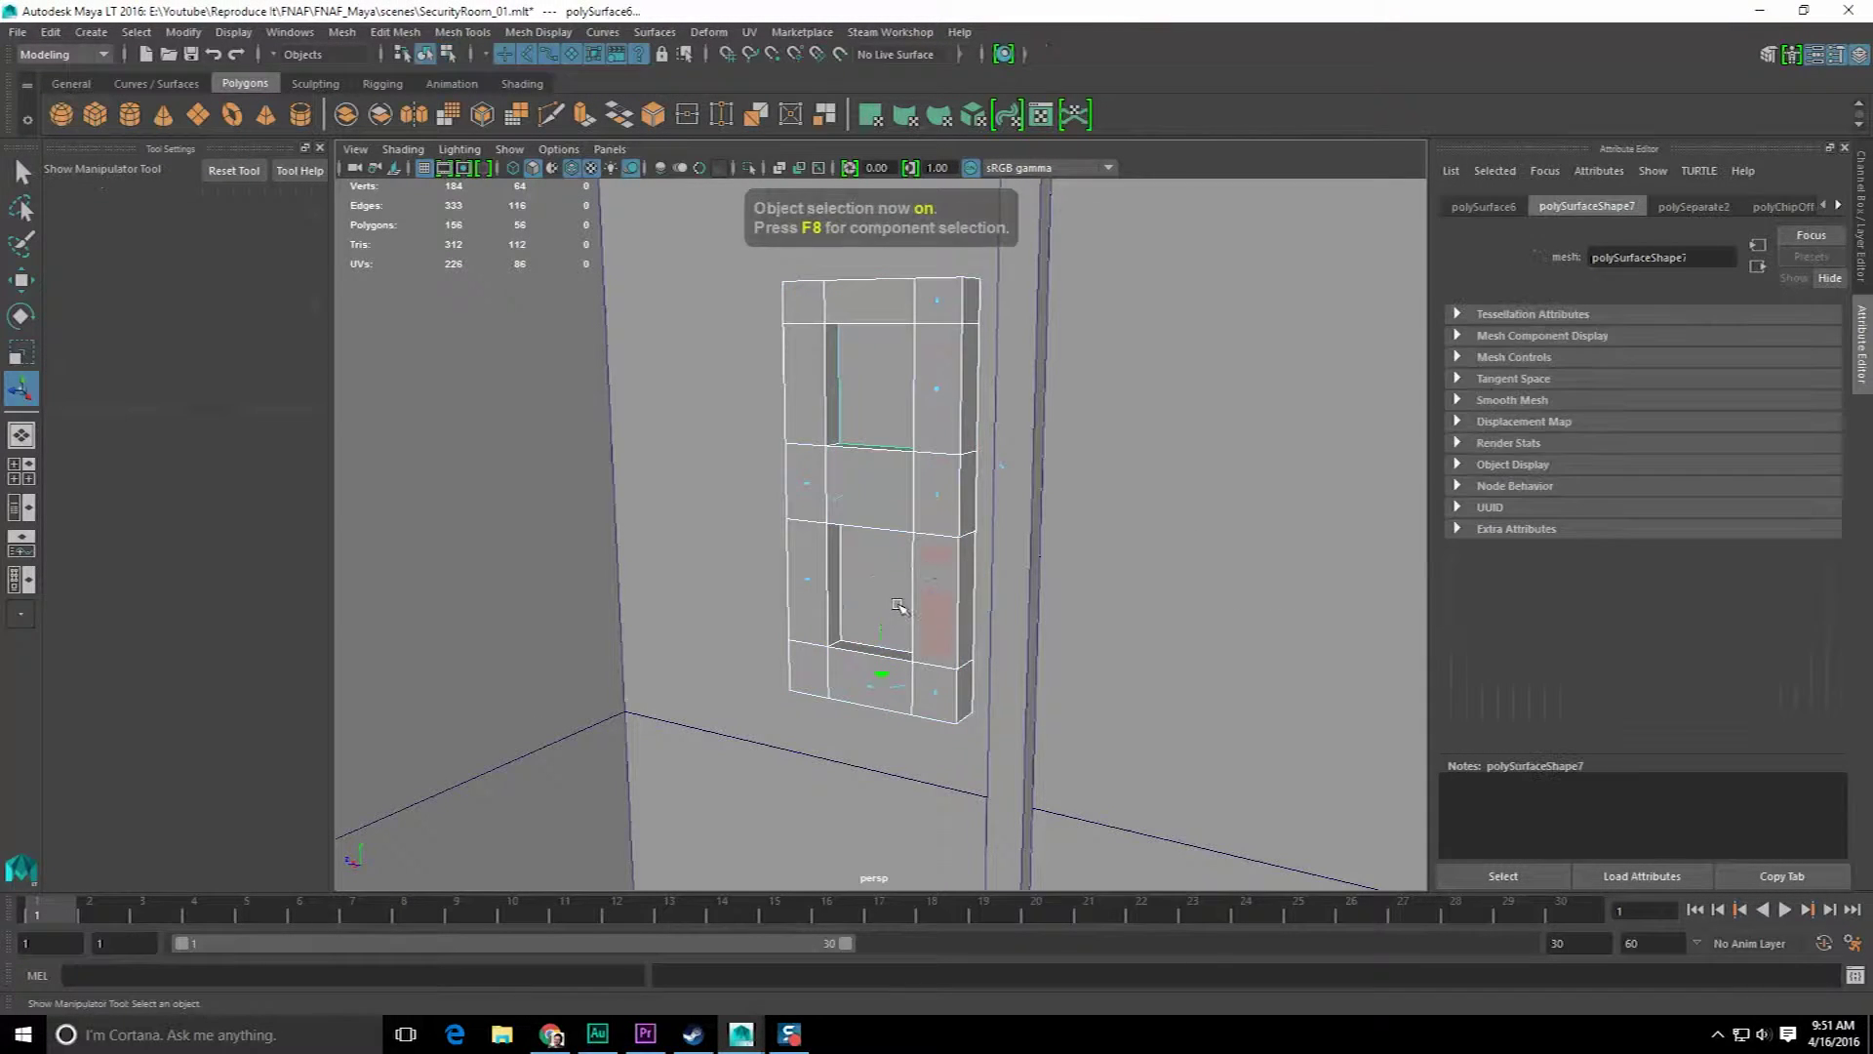
{"action": "left_click", "coordinate": [758, 374]}
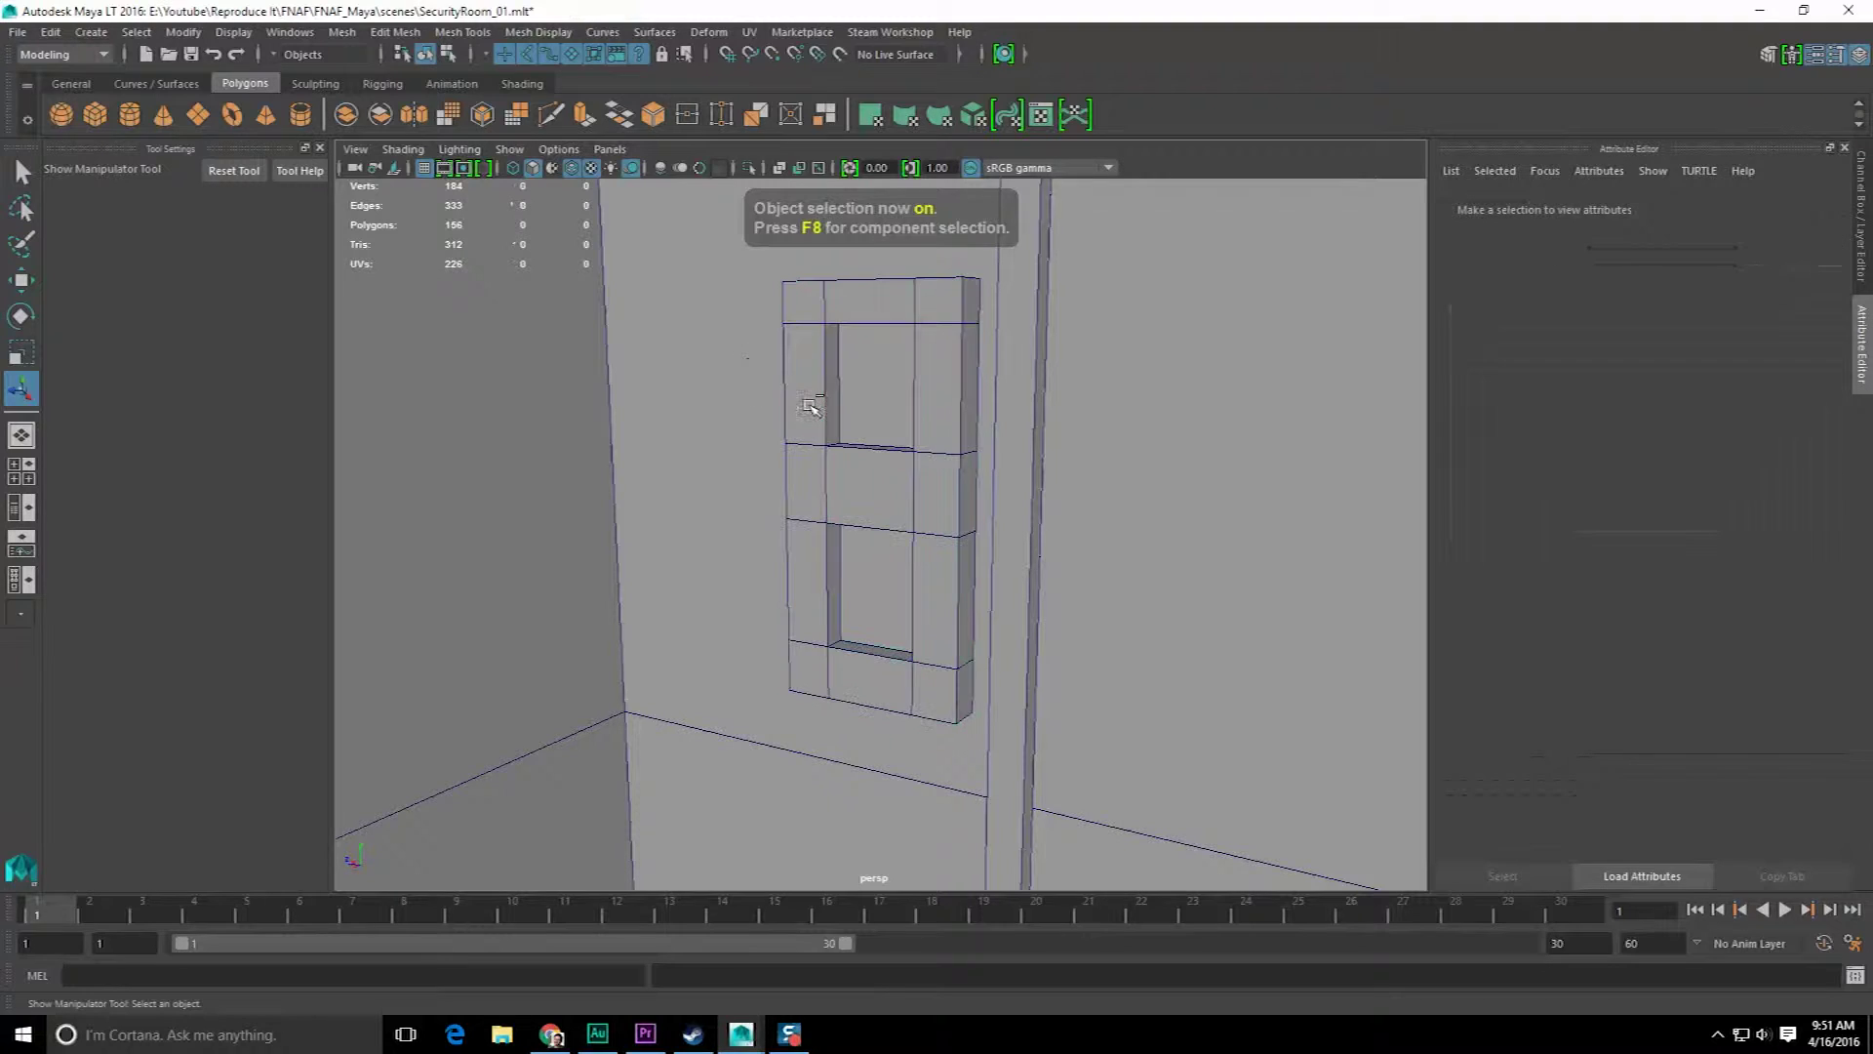
{"action": "left_click_drag", "start_coordinate": [931, 593], "coordinate": [933, 596]}
{"action": "left_click_drag", "start_coordinate": [740, 377], "coordinate": [822, 439], "text": "ctrl"}
{"action": "key", "text": "w"}
{"action": "left_click_drag", "start_coordinate": [882, 527], "coordinate": [837, 405], "text": "alt"}
- Try to scale the two duplicated button faces down uniformly together
{"action": "right_click_drag", "start_coordinate": [809, 384], "coordinate": [807, 439]}
{"action": "left_click", "coordinate": [809, 437]}
{"action": "left_click_drag", "start_coordinate": [832, 543], "coordinate": [826, 537], "text": "alt"}
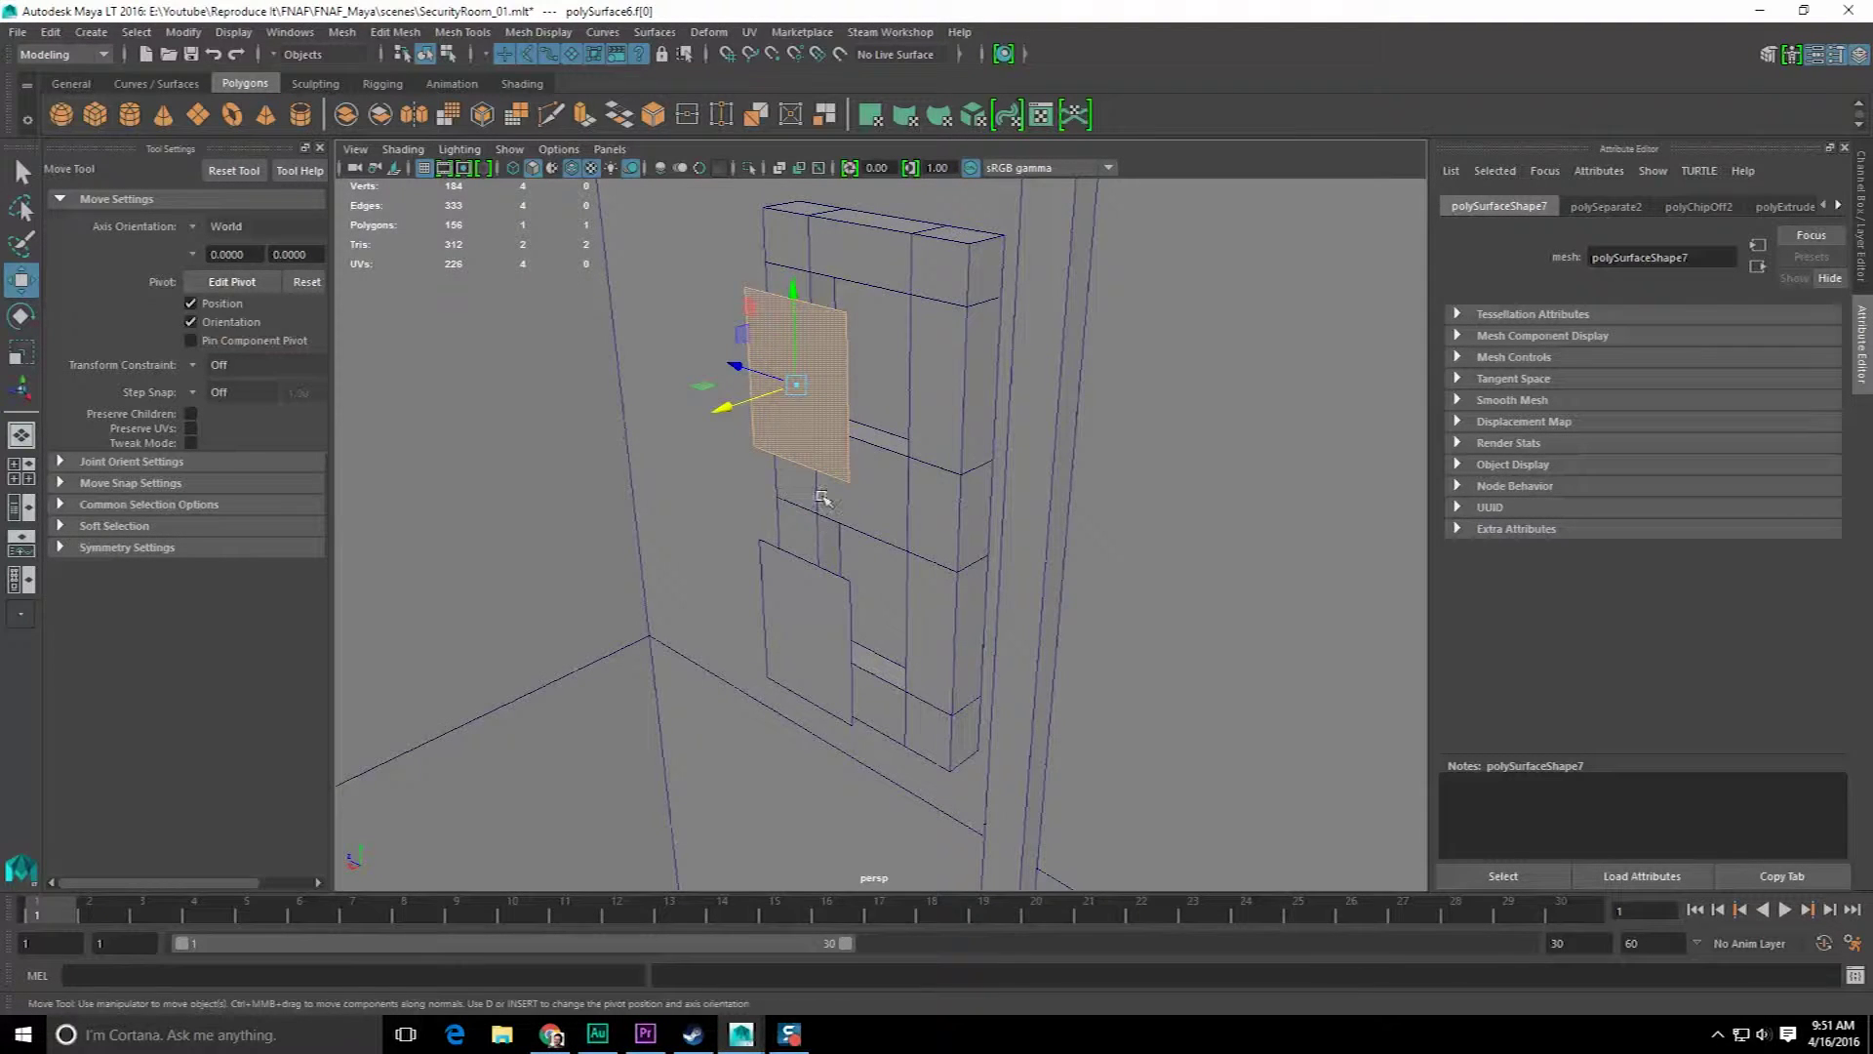
{"action": "left_click", "coordinate": [824, 618], "text": "shift"}
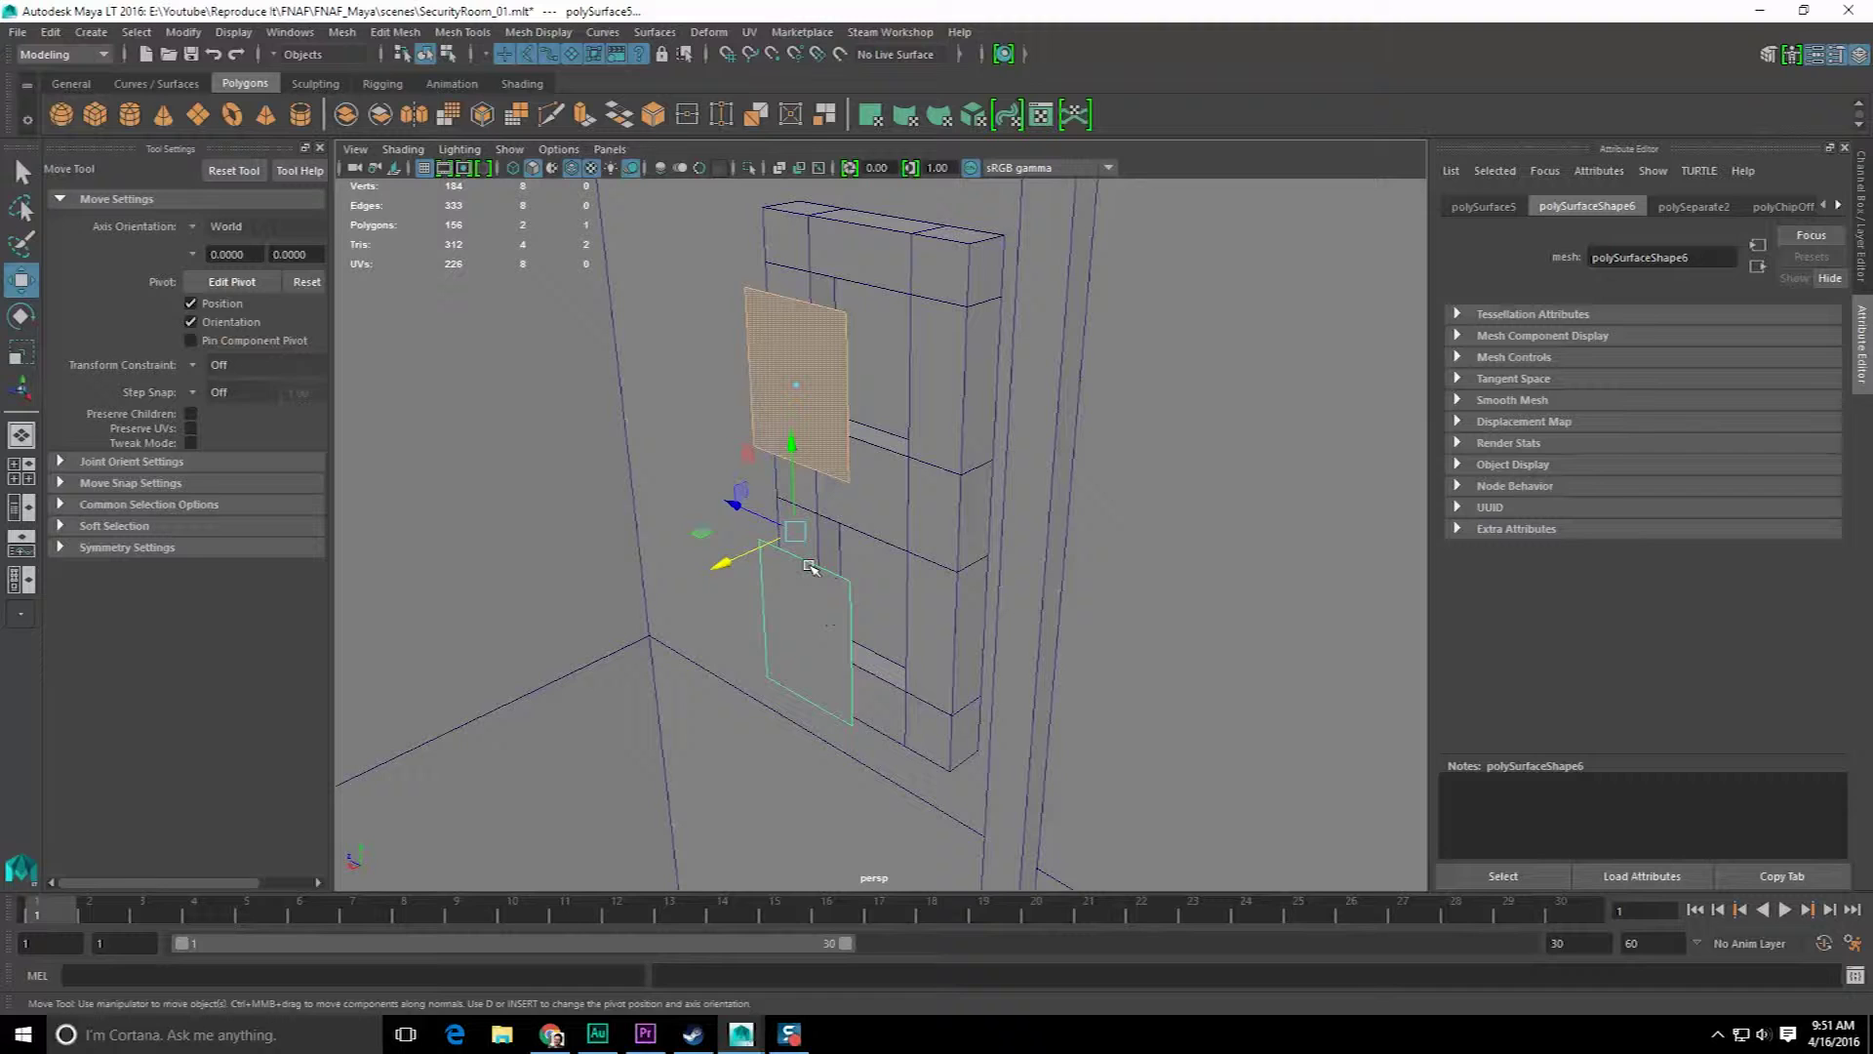
{"action": "key", "text": "e"}
{"action": "key", "text": "r"}
{"action": "left_click_drag", "start_coordinate": [795, 530], "coordinate": [676, 480]}
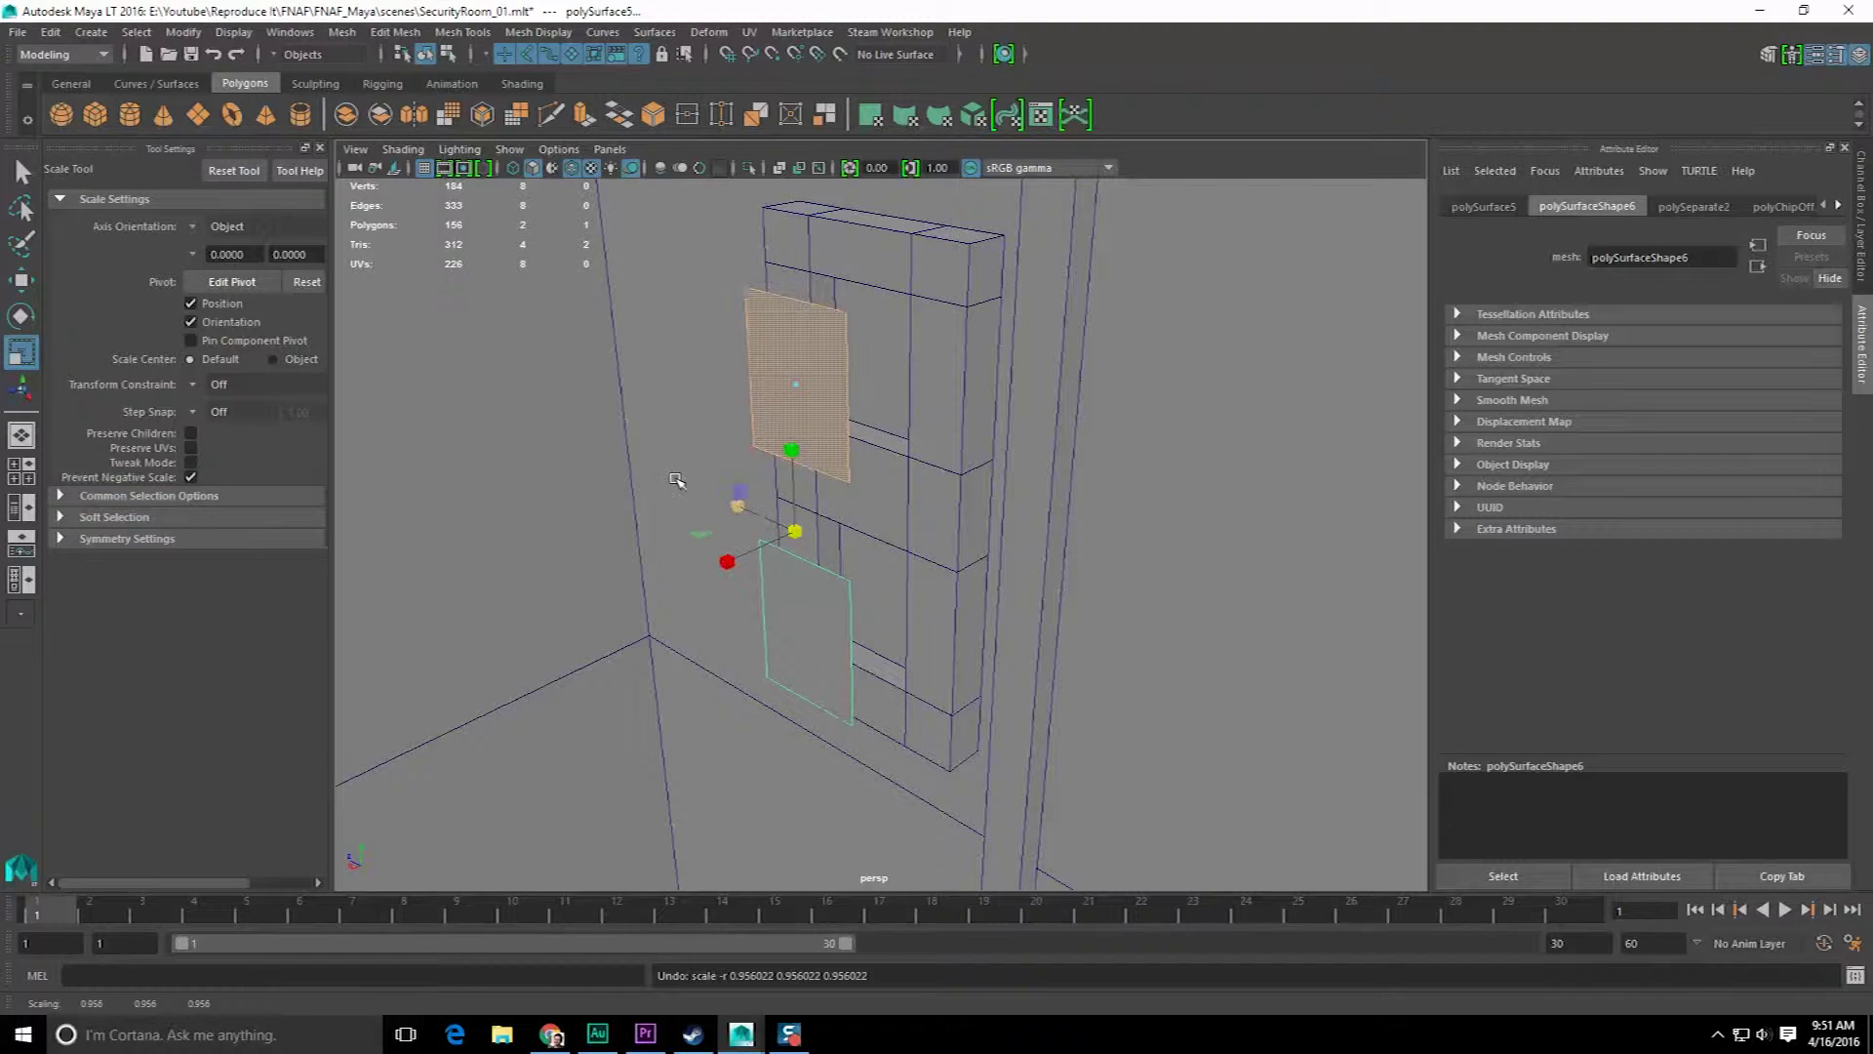
{"action": "mouse_move", "coordinate": [494, 389]}
{"action": "left_mouse_down", "text": "alt"}
{"action": "mouse_move", "coordinate": [780, 414]}
{"action": "mouse_move", "coordinate": [677, 390]}
{"action": "left_mouse_up", "text": "alt"}
{"action": "right_click_drag", "start_coordinate": [823, 354], "coordinate": [833, 389]}
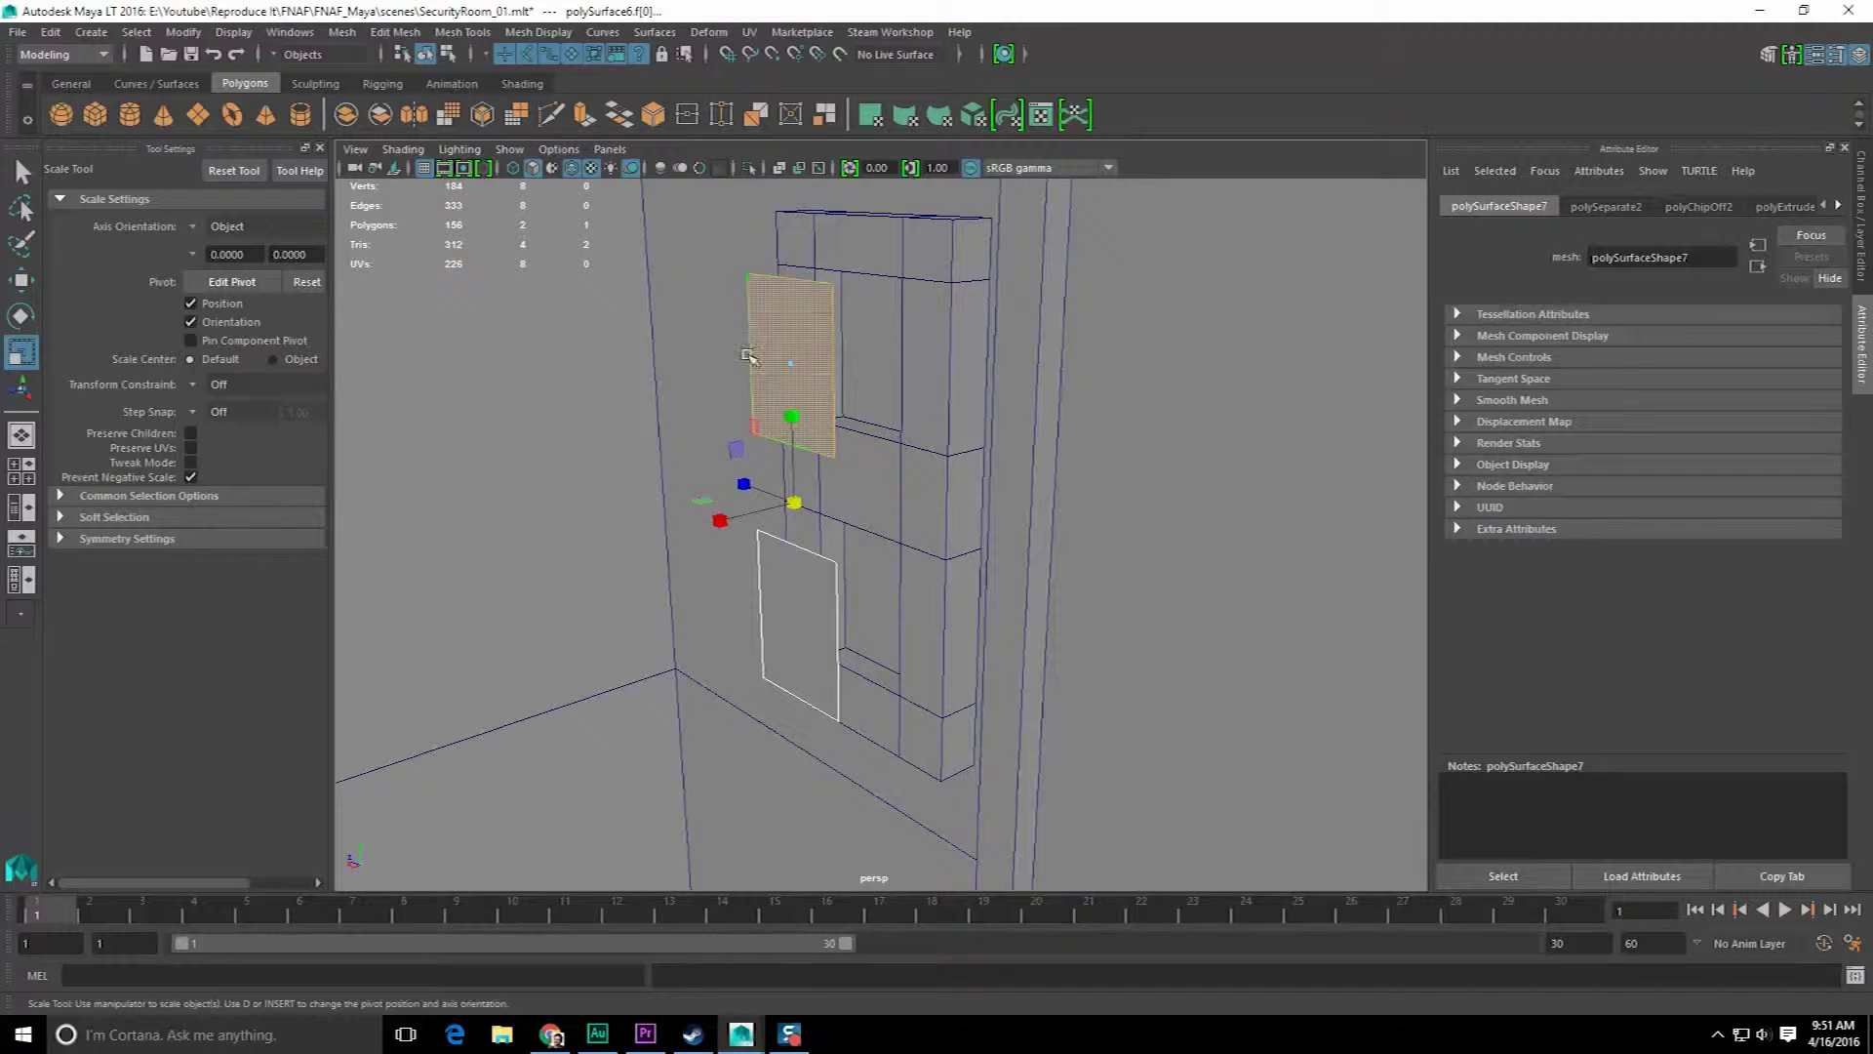
- Delete the lower duplicated button face, keeping only the upper one
{"action": "key", "text": "F8"}
{"action": "left_click", "coordinate": [796, 626]}
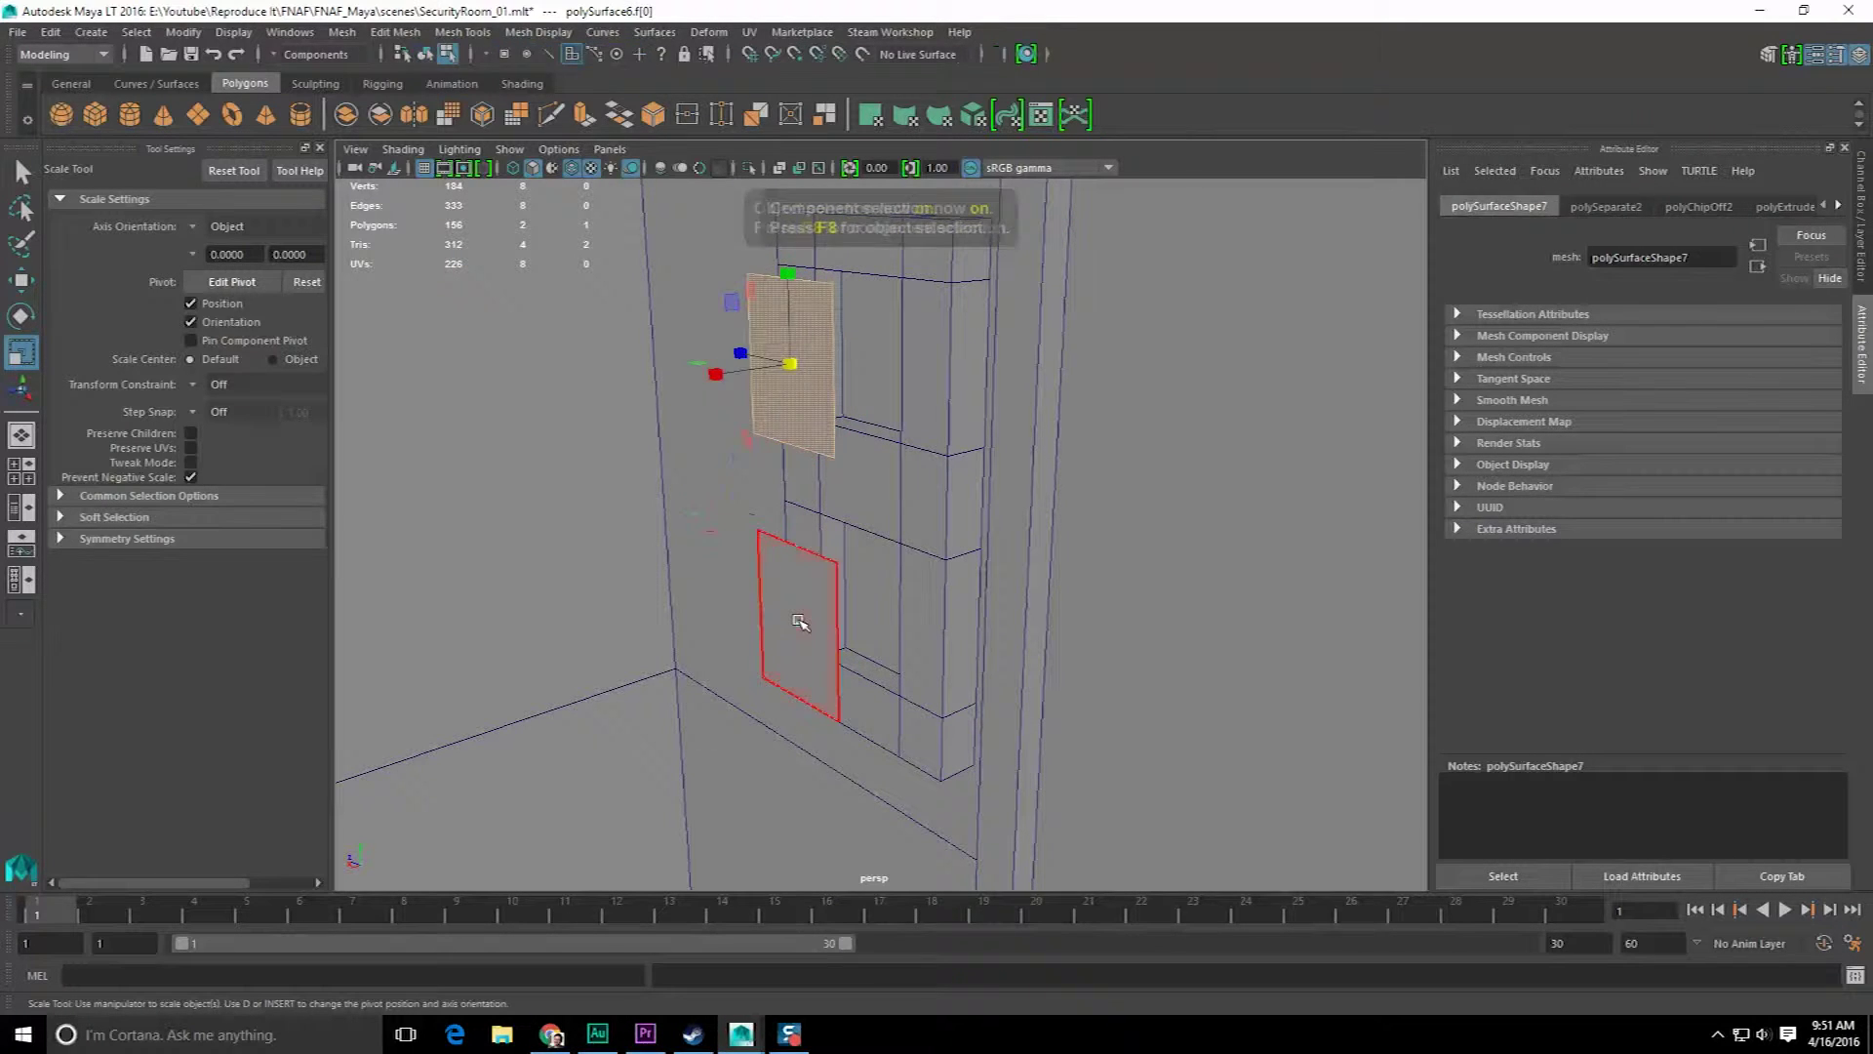
{"action": "left_click", "coordinate": [800, 622]}
{"action": "left_click", "coordinate": [786, 397]}
{"action": "left_click", "coordinate": [808, 630]}
{"action": "key", "text": "Delete"}
- Center the pivot of the remaining duplicated button face
{"action": "left_click", "coordinate": [807, 350]}
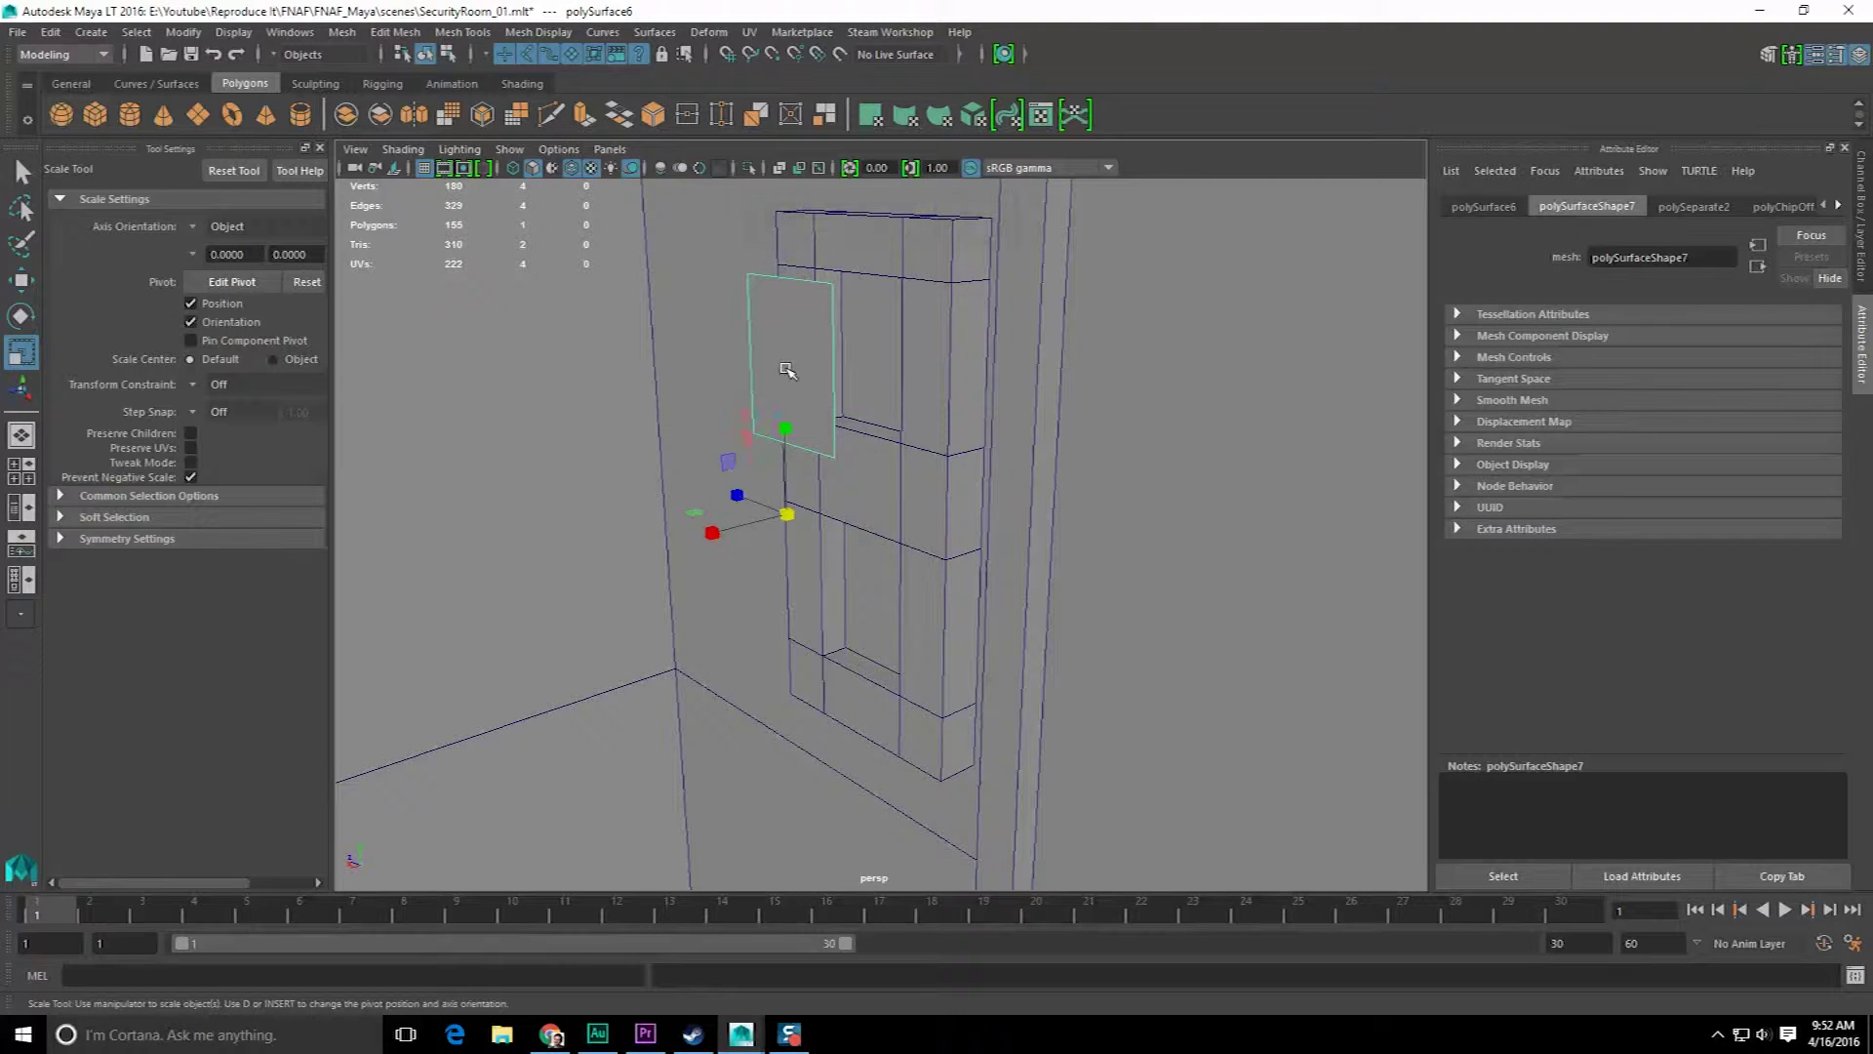
{"action": "key", "text": "space"}
{"action": "left_click", "coordinate": [659, 274]}
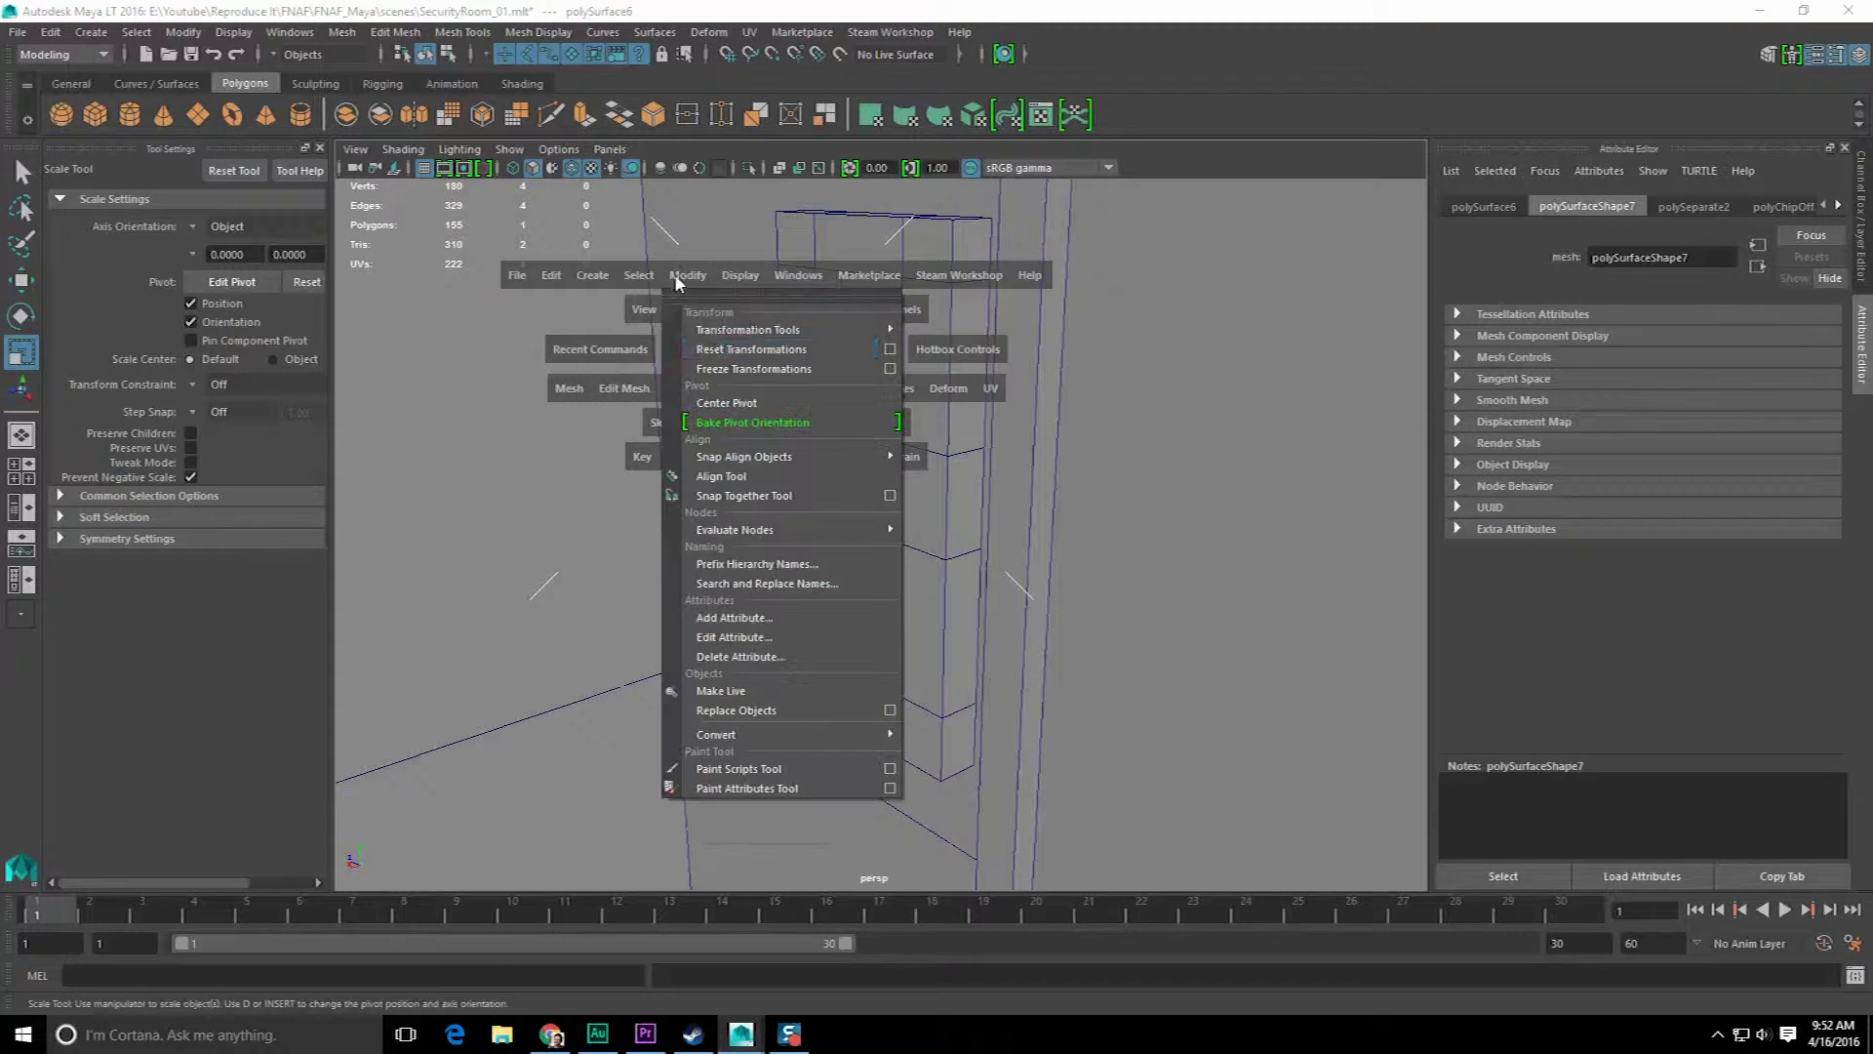
{"action": "left_click", "coordinate": [733, 402]}
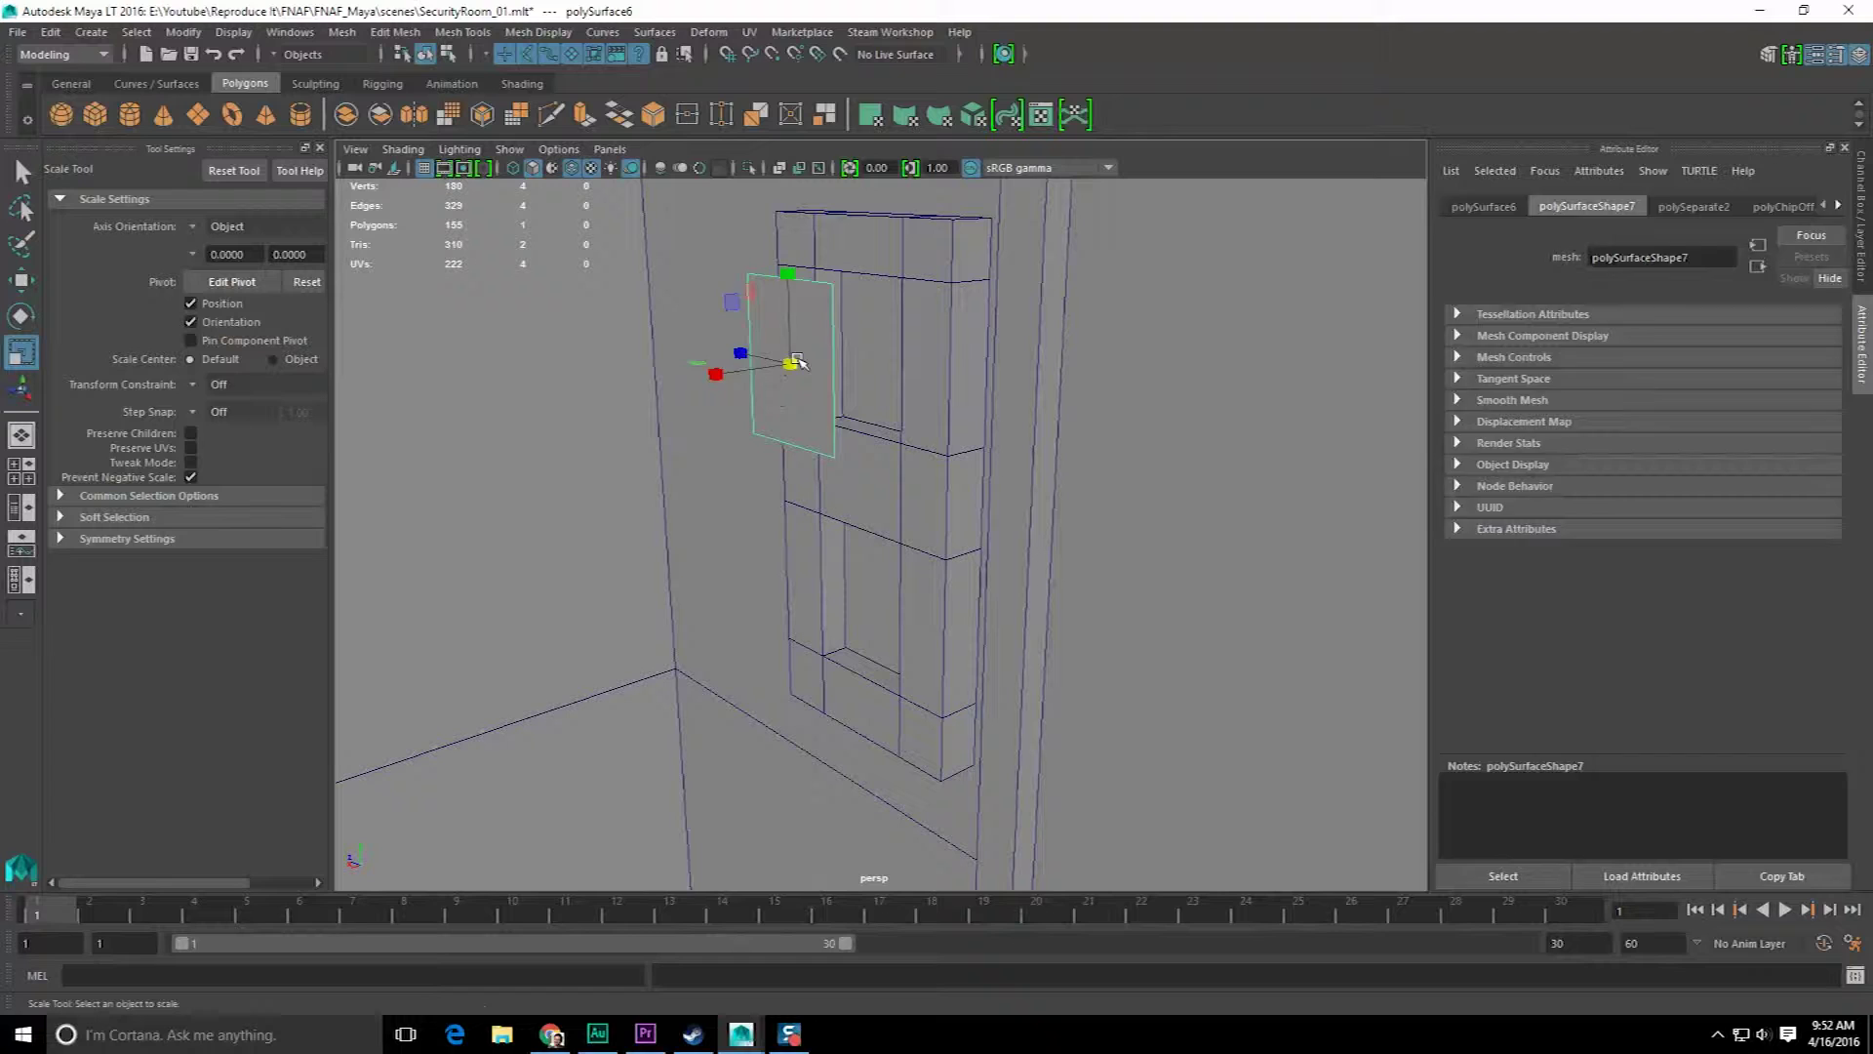
- Extrude the button face's border edges about 0.042 back toward the panel to give the button depth
{"action": "right_click_drag", "start_coordinate": [810, 352], "coordinate": [834, 372], "text": "shift"}
{"action": "left_click_drag", "start_coordinate": [834, 371], "coordinate": [795, 376], "text": "alt"}
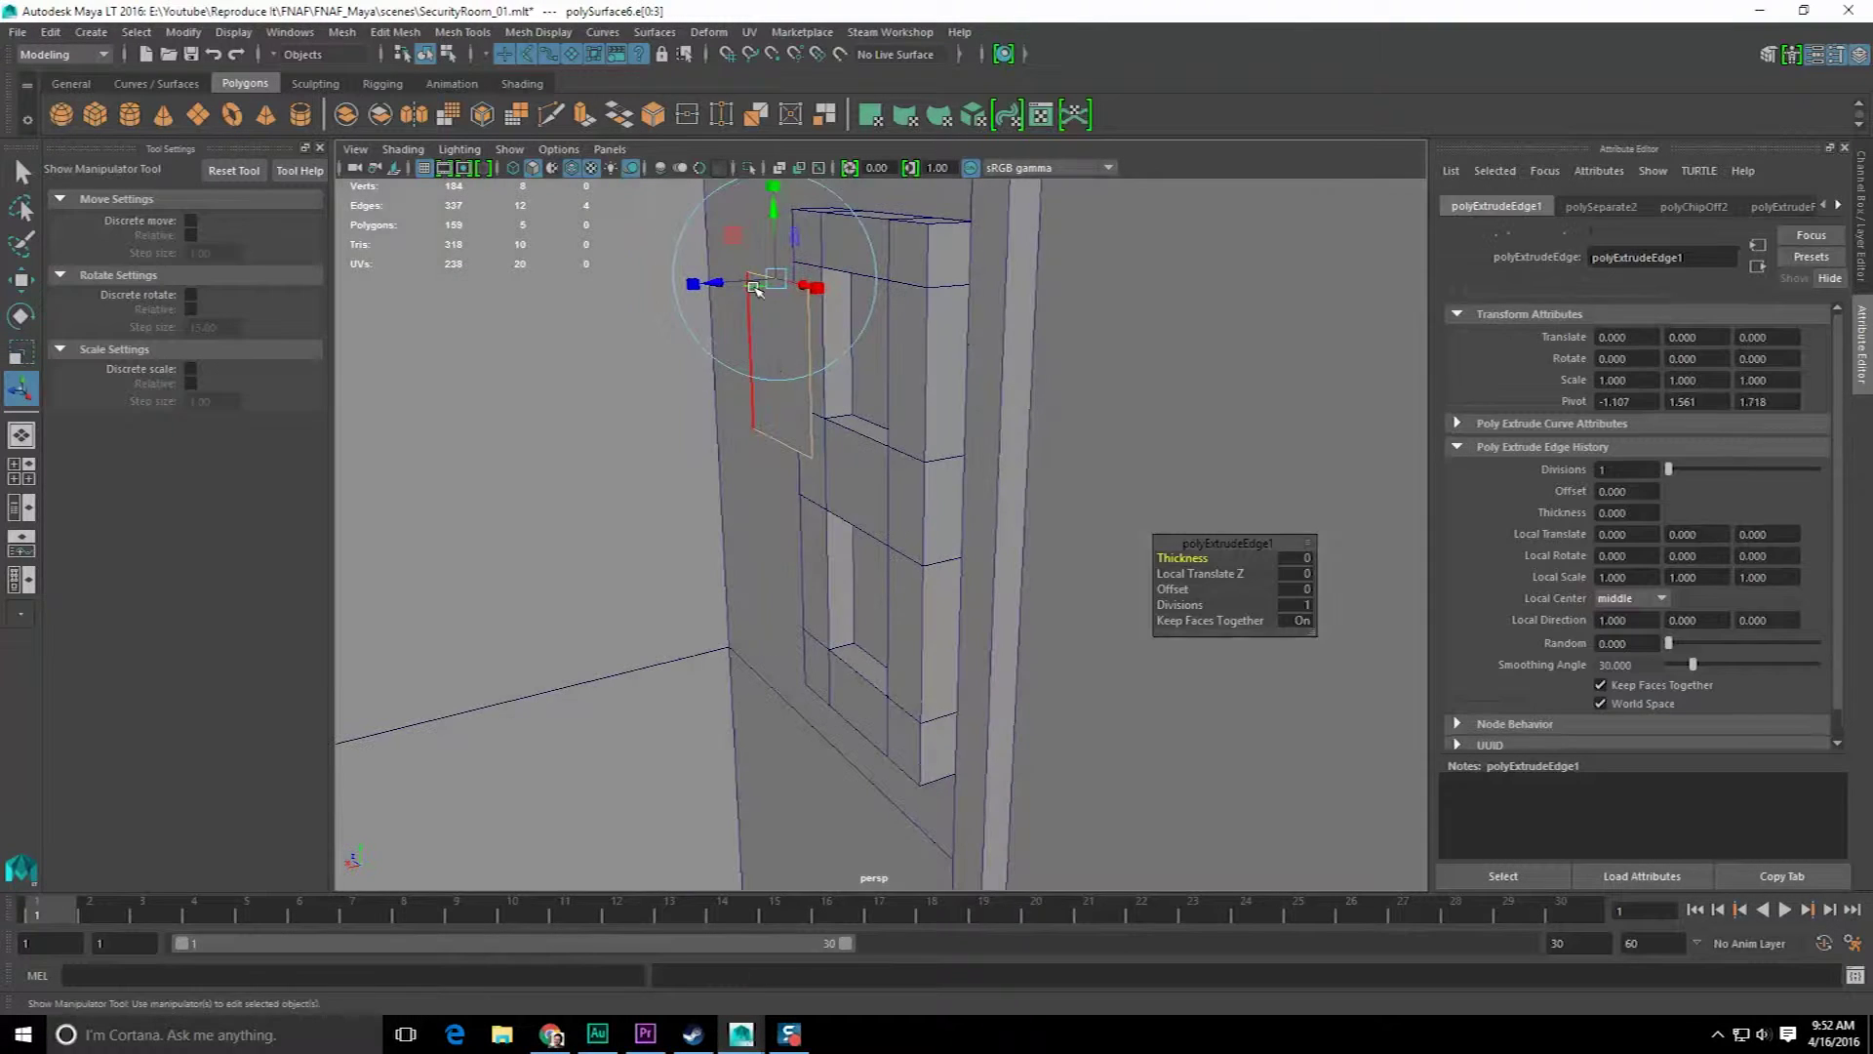
{"action": "left_click_drag", "start_coordinate": [724, 282], "coordinate": [764, 285]}
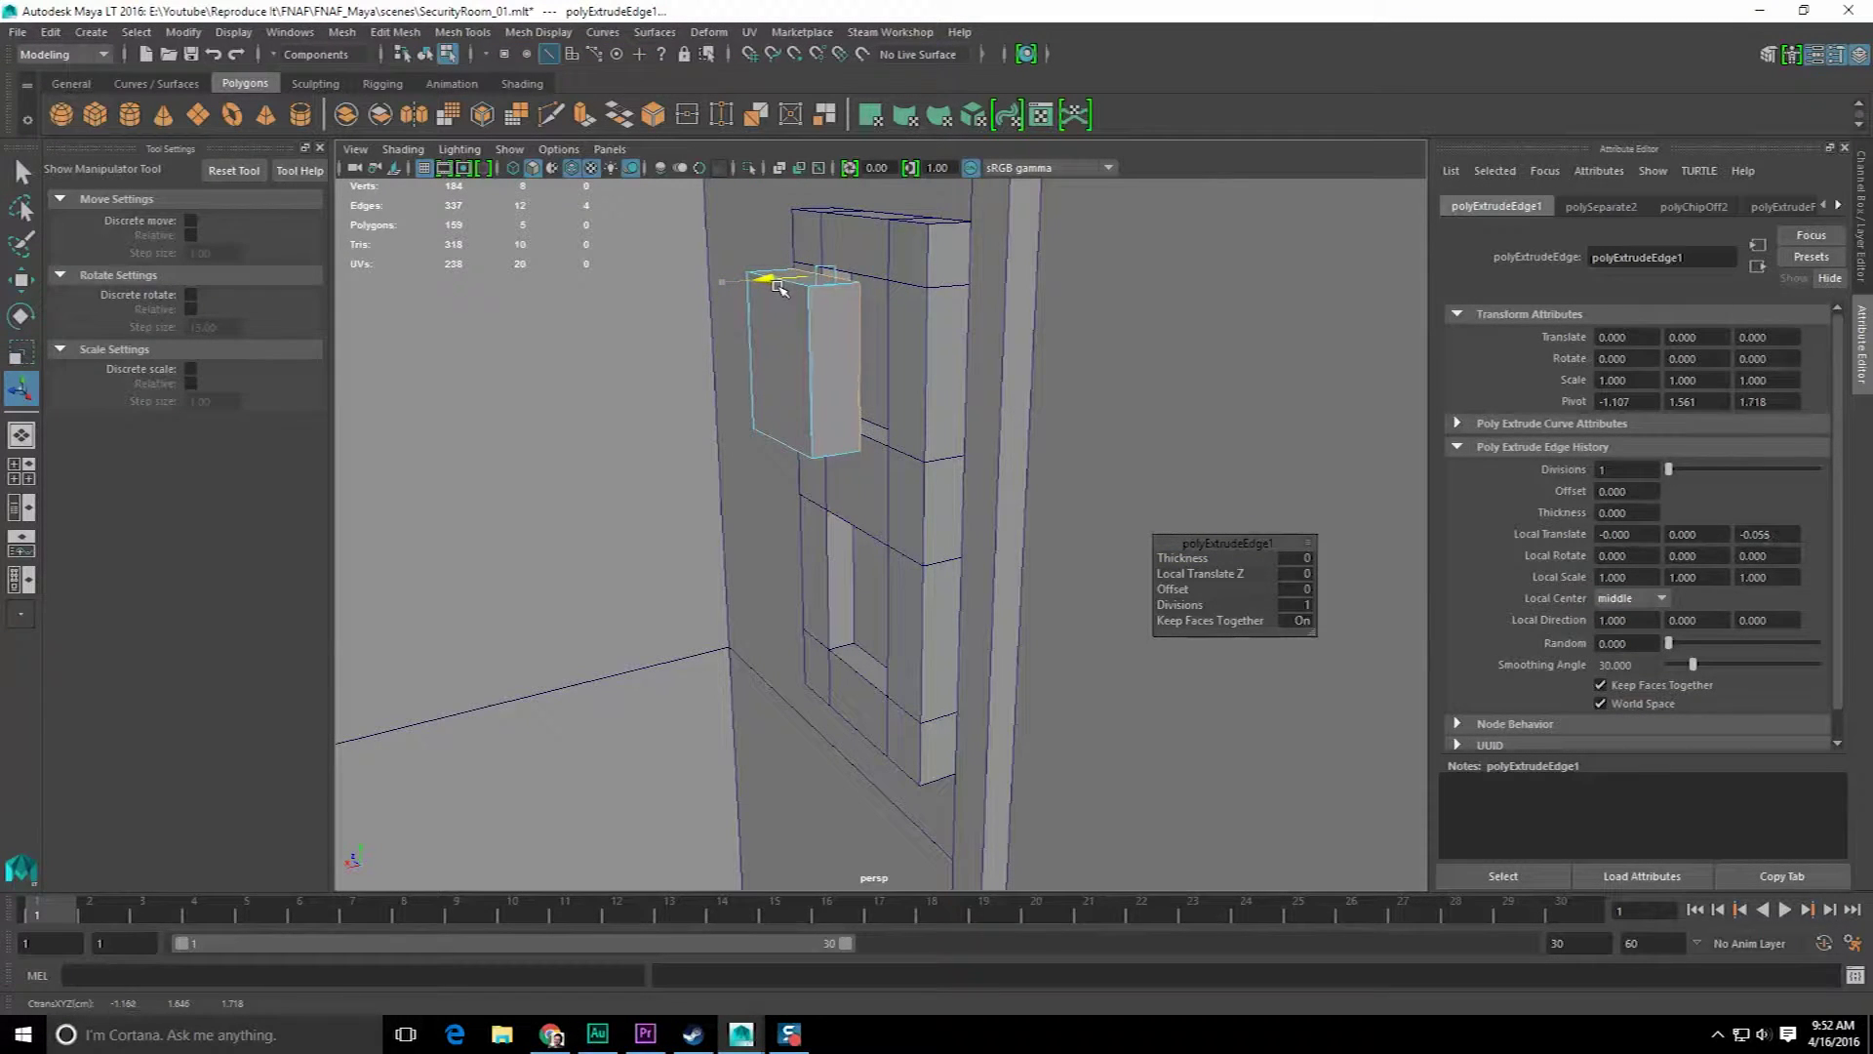
{"action": "left_click_drag", "start_coordinate": [765, 288], "coordinate": [878, 585], "text": "alt"}
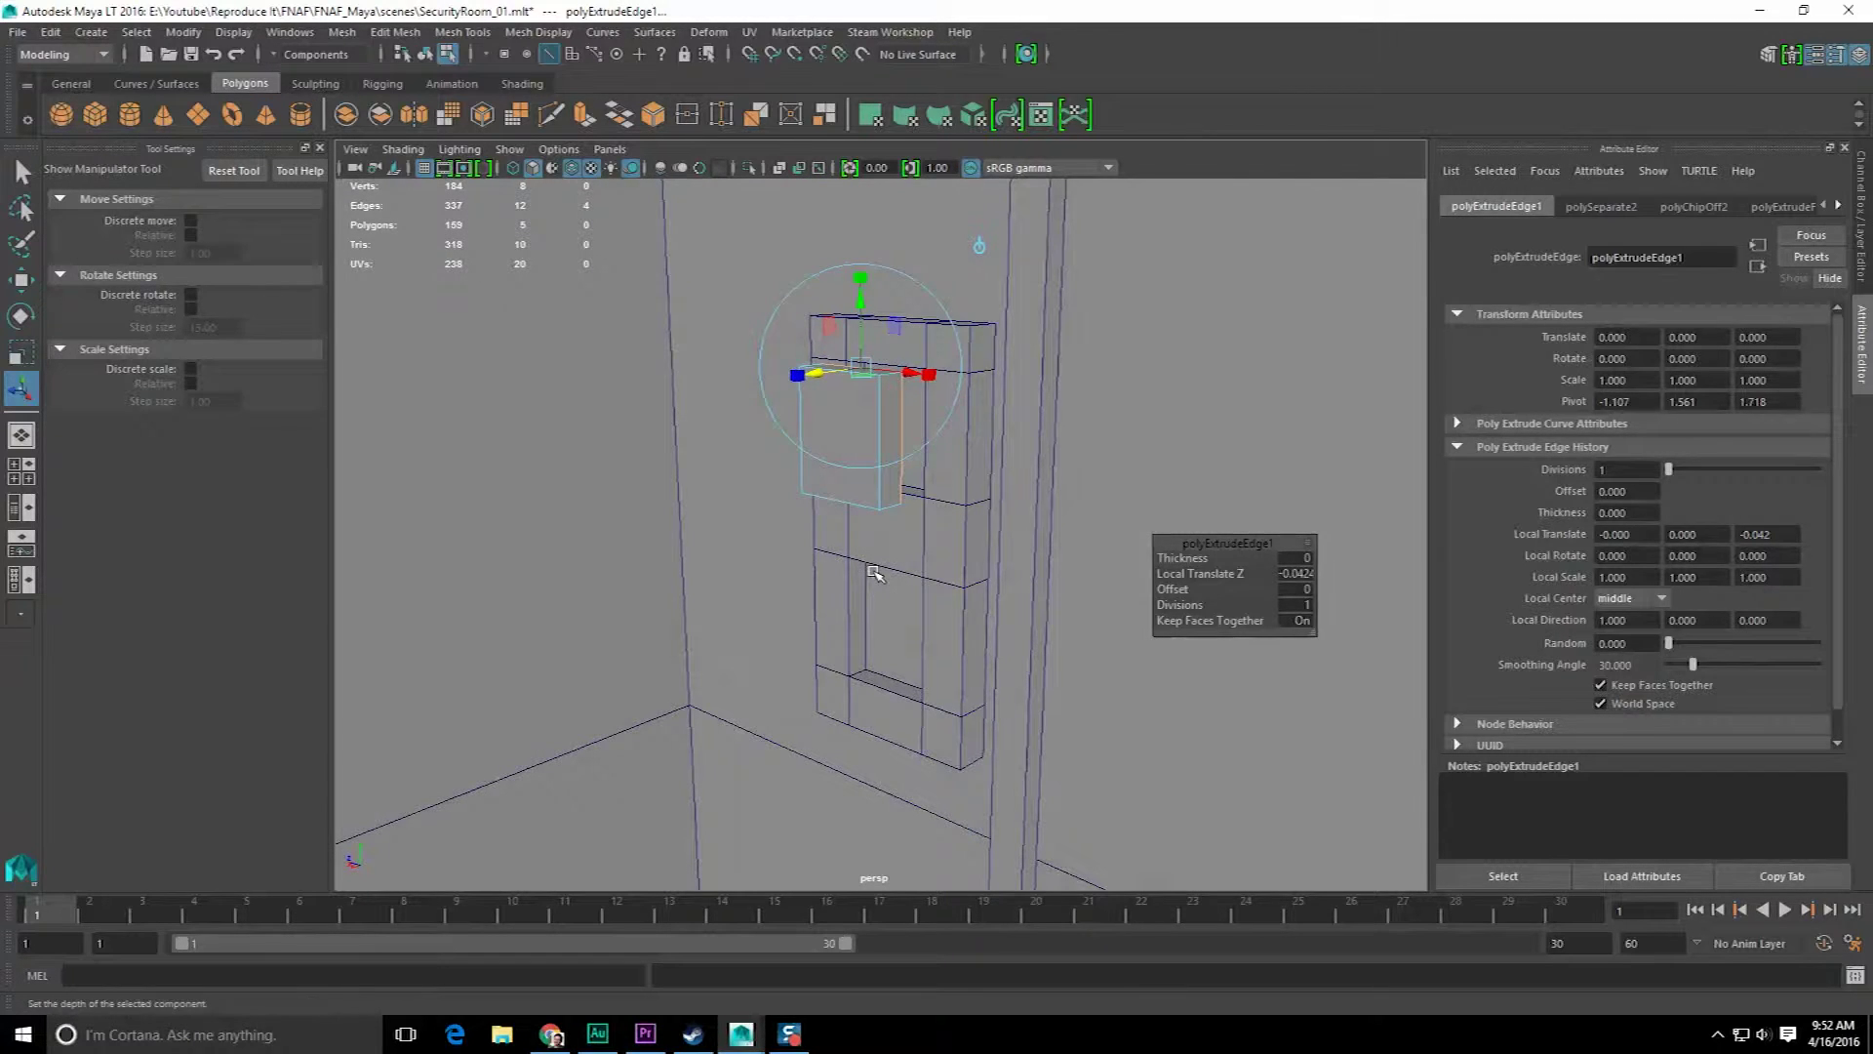
- Snap the button's pivot to its back edge, on the side facing the panel
{"action": "key", "text": "F8"}
{"action": "key", "text": "w"}
{"action": "key", "text": "e"}
{"action": "key", "text": "r"}
{"action": "left_click_drag", "start_coordinate": [838, 436], "coordinate": [788, 458]}
{"action": "key", "text": "w"}
{"action": "left_click", "coordinate": [739, 460]}
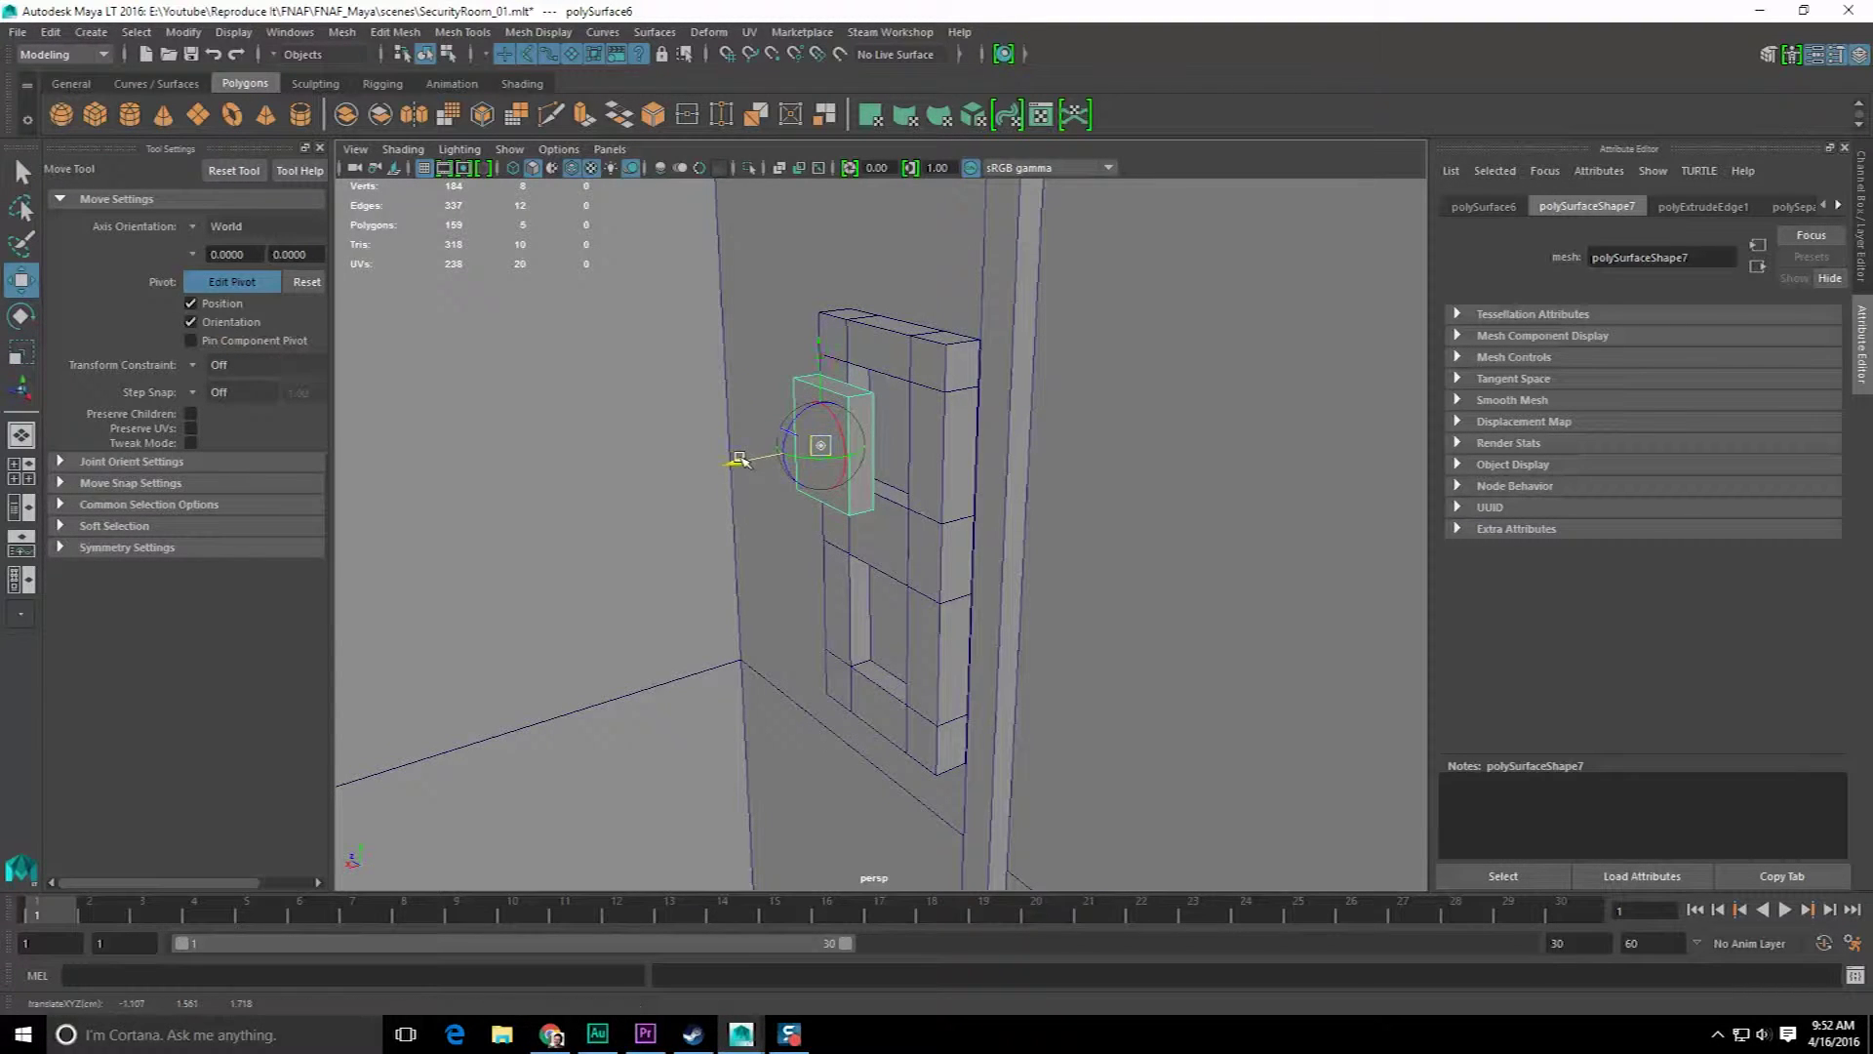
{"action": "middle_click_drag", "start_coordinate": [863, 505], "coordinate": [872, 508]}
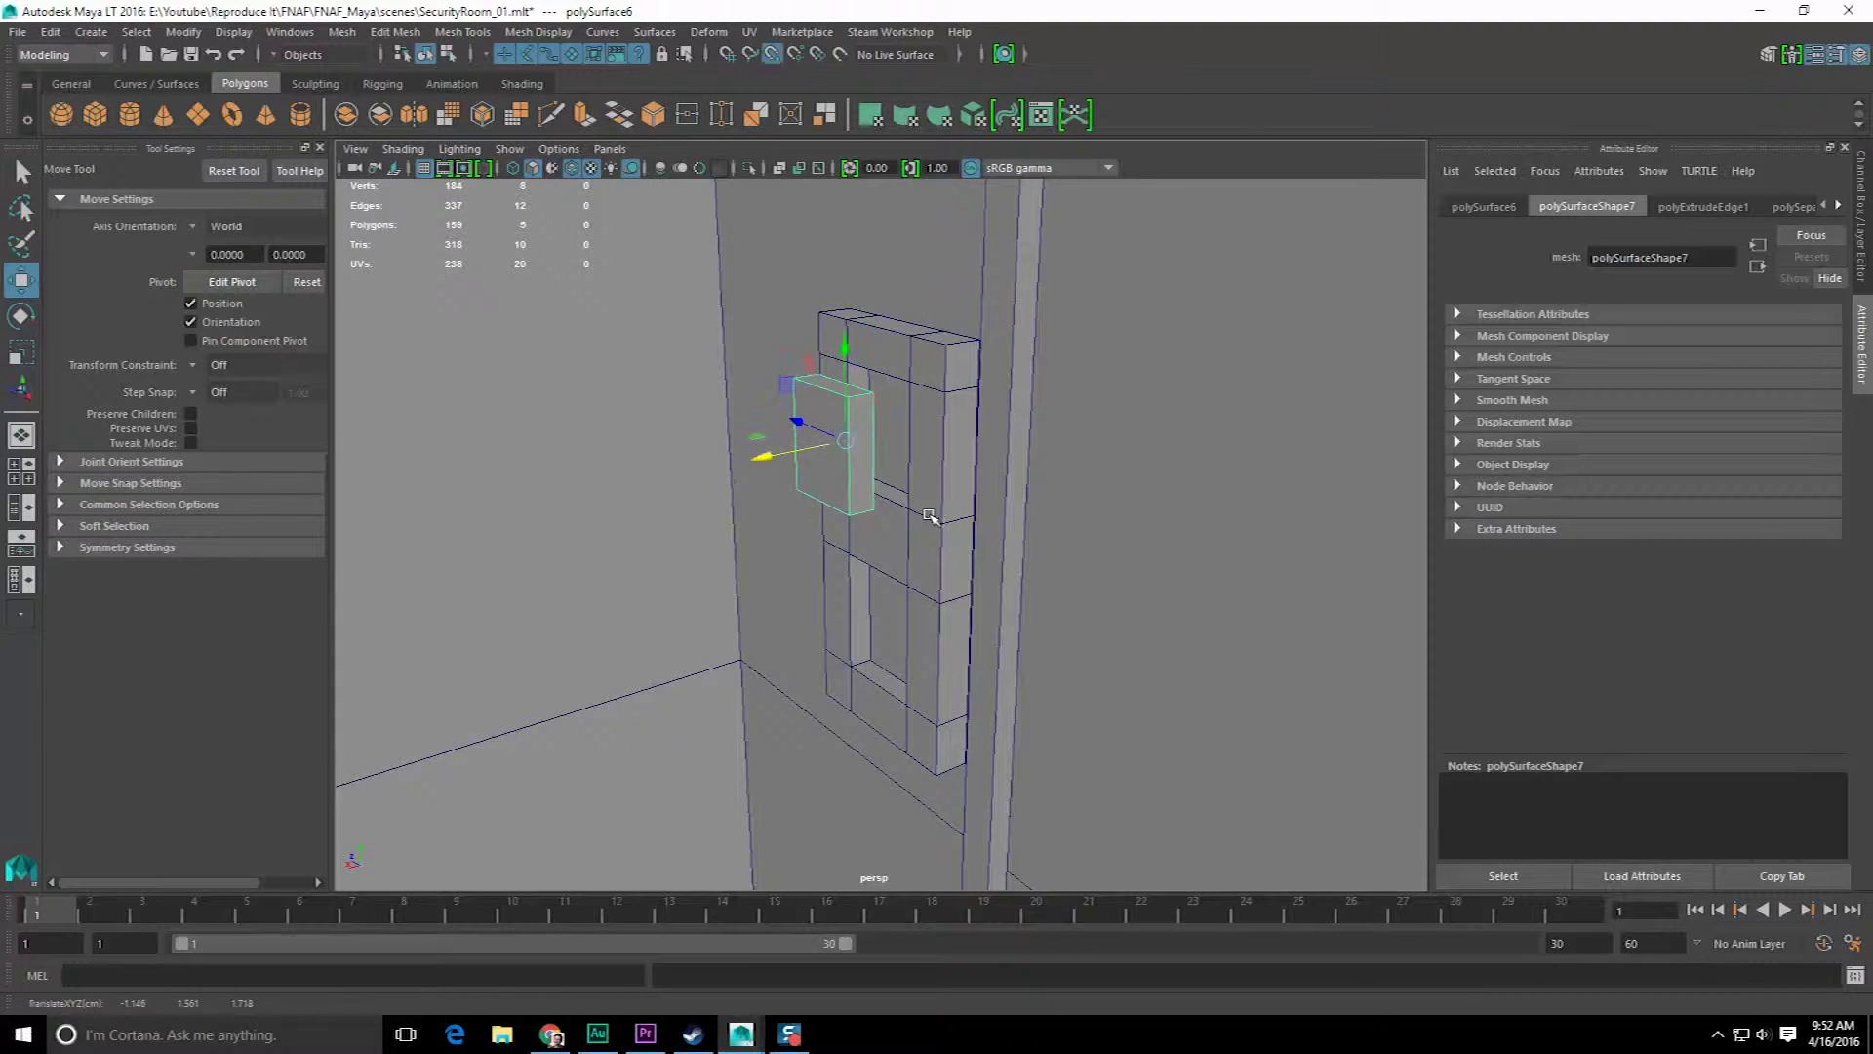
- Snap the button back into the panel's upper recess
{"action": "mouse_move", "coordinate": [852, 539]}
{"action": "left_mouse_down", "text": "alt"}
{"action": "mouse_move", "coordinate": [913, 543]}
{"action": "mouse_move", "coordinate": [856, 535]}
{"action": "left_mouse_up", "text": "alt"}
{"action": "key", "text": "v"}
{"action": "middle_click", "coordinate": [1014, 527]}
{"action": "right_click_drag", "start_coordinate": [907, 456], "coordinate": [905, 511]}
{"action": "left_click", "coordinate": [899, 419]}
{"action": "left_click_drag", "start_coordinate": [898, 420], "coordinate": [986, 435], "text": "alt"}
{"action": "right_click_drag", "start_coordinate": [986, 435], "coordinate": [1000, 510], "text": "alt"}
{"action": "middle_click_drag", "start_coordinate": [989, 485], "coordinate": [972, 558], "text": "alt"}
{"action": "left_click_drag", "start_coordinate": [972, 559], "coordinate": [946, 558], "text": "alt"}
- Scale the door button vertically to fit the height of the upper recess
{"action": "key", "text": "F8"}
{"action": "key", "text": "e"}
{"action": "key", "text": "r"}
{"action": "left_click_drag", "start_coordinate": [889, 436], "coordinate": [799, 401], "text": "alt"}
{"action": "left_click_drag", "start_coordinate": [894, 341], "coordinate": [939, 477]}
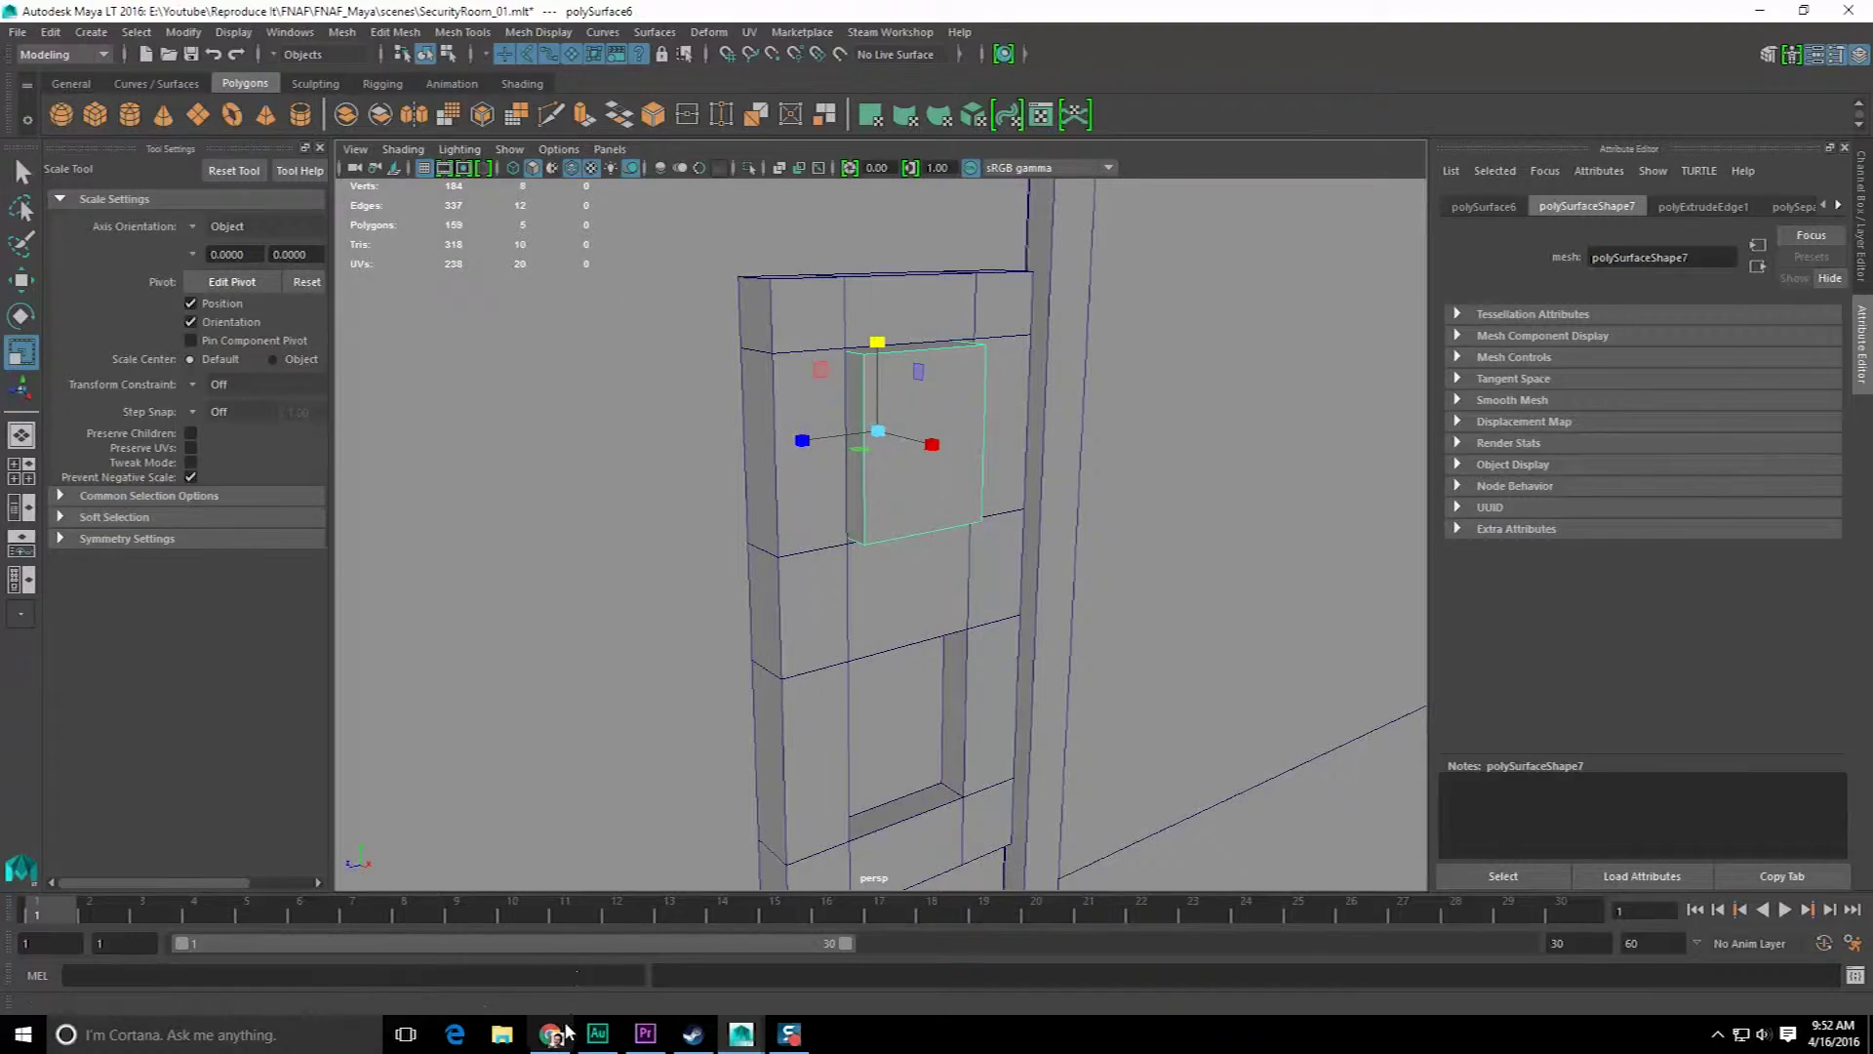
- Compare the door button's shape with the Premiere Pro footage and return to Maya
{"action": "left_click", "coordinate": [553, 1034]}
{"action": "left_click", "coordinate": [643, 1036]}
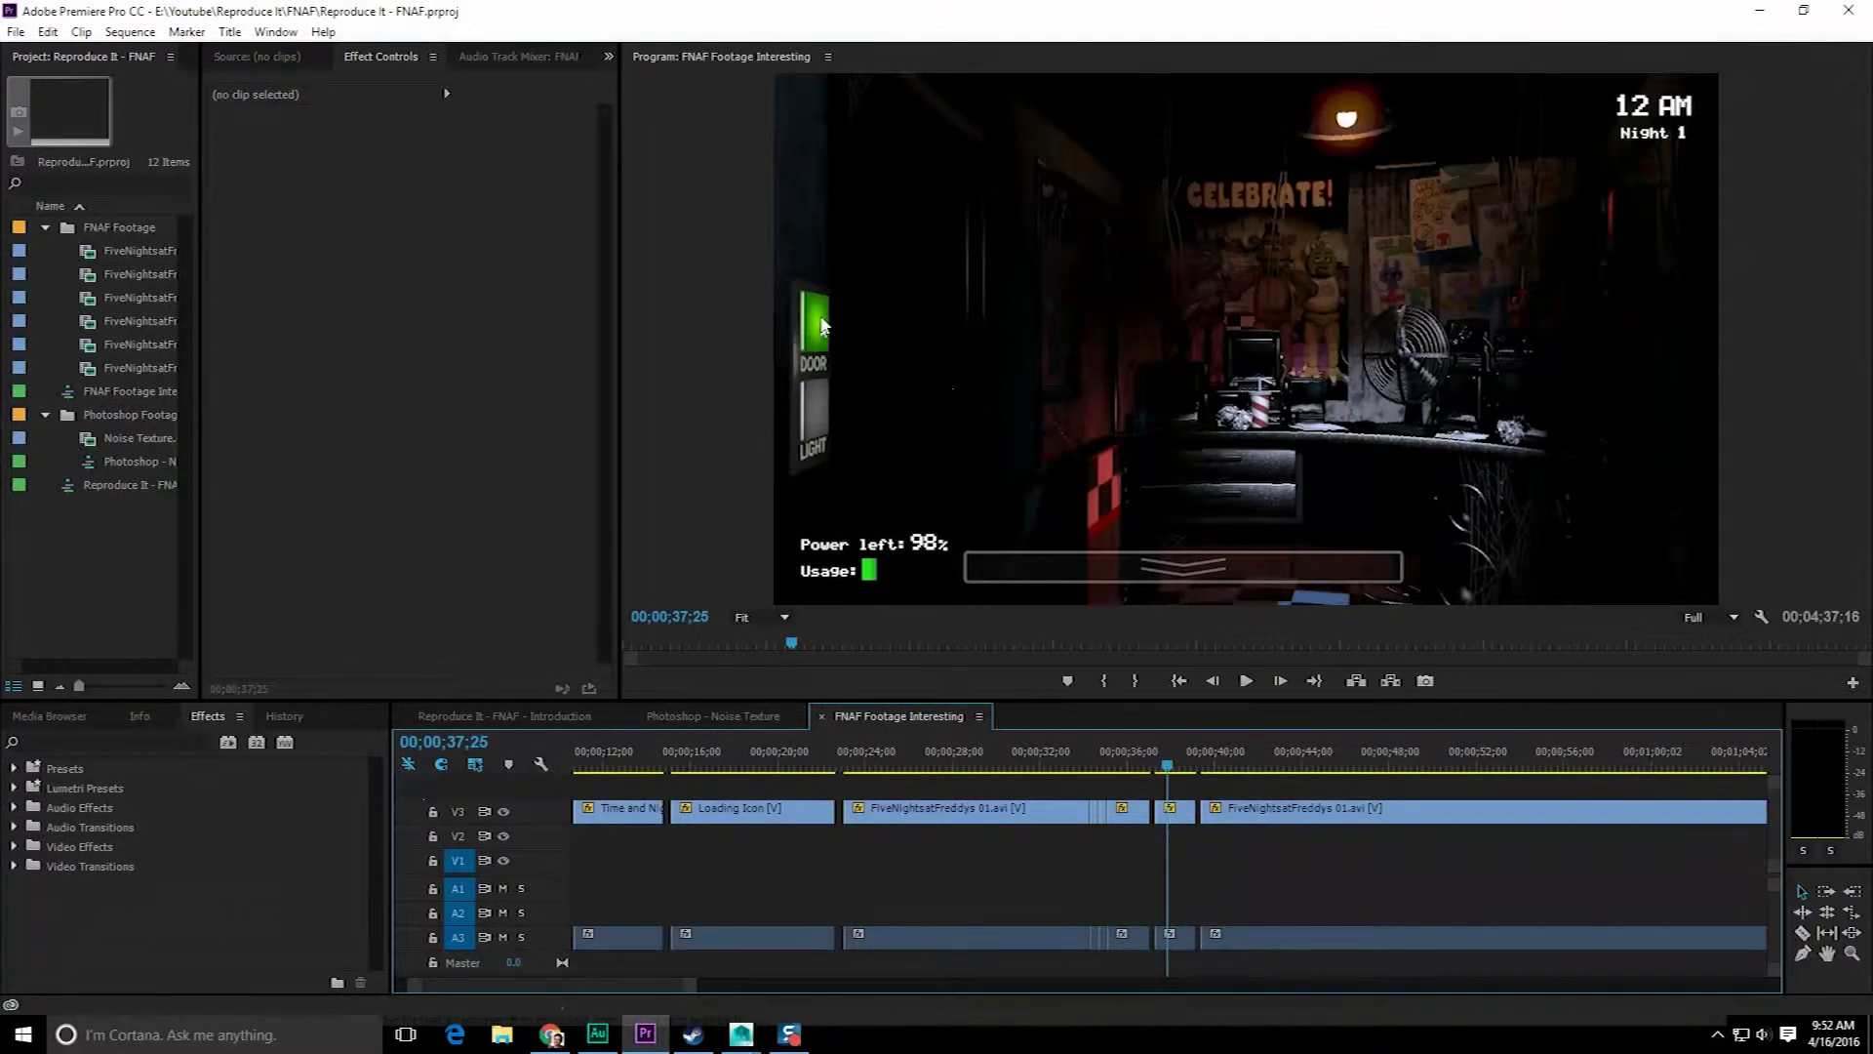
{"action": "left_click", "coordinate": [1759, 16]}
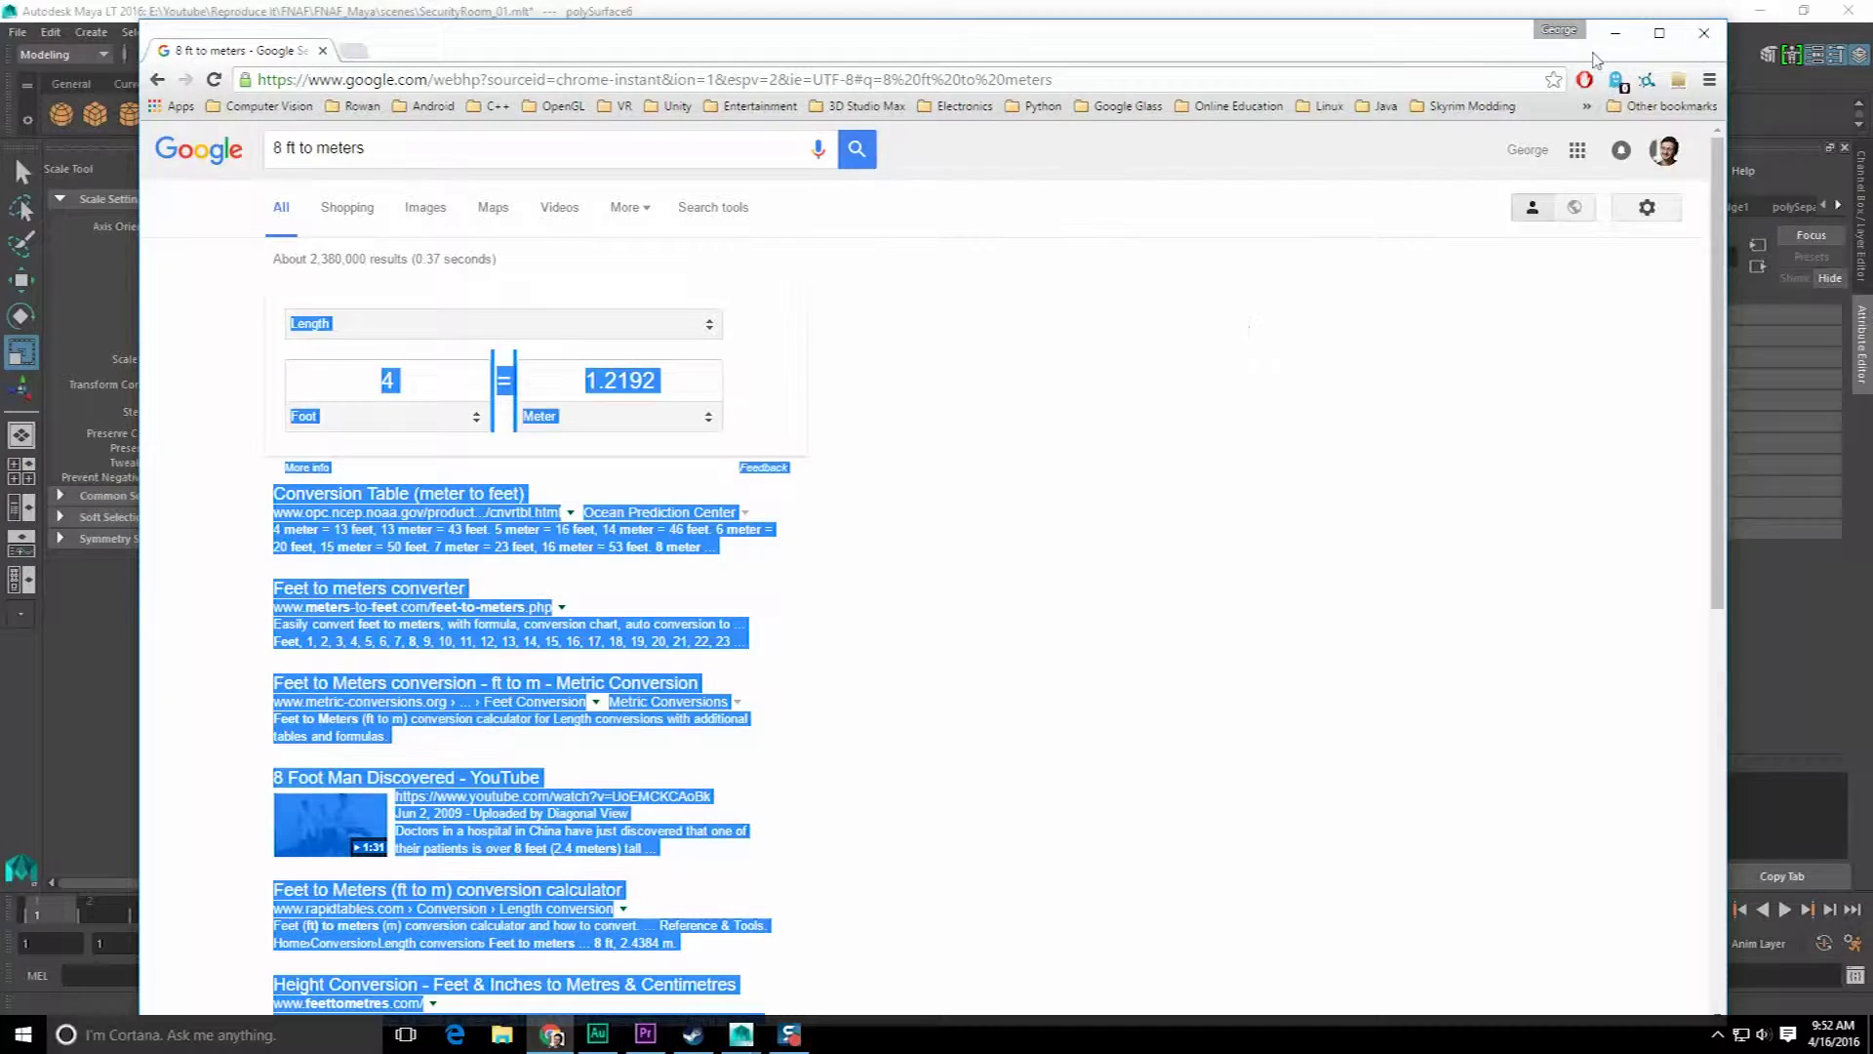
{"action": "left_click", "coordinate": [1614, 33]}
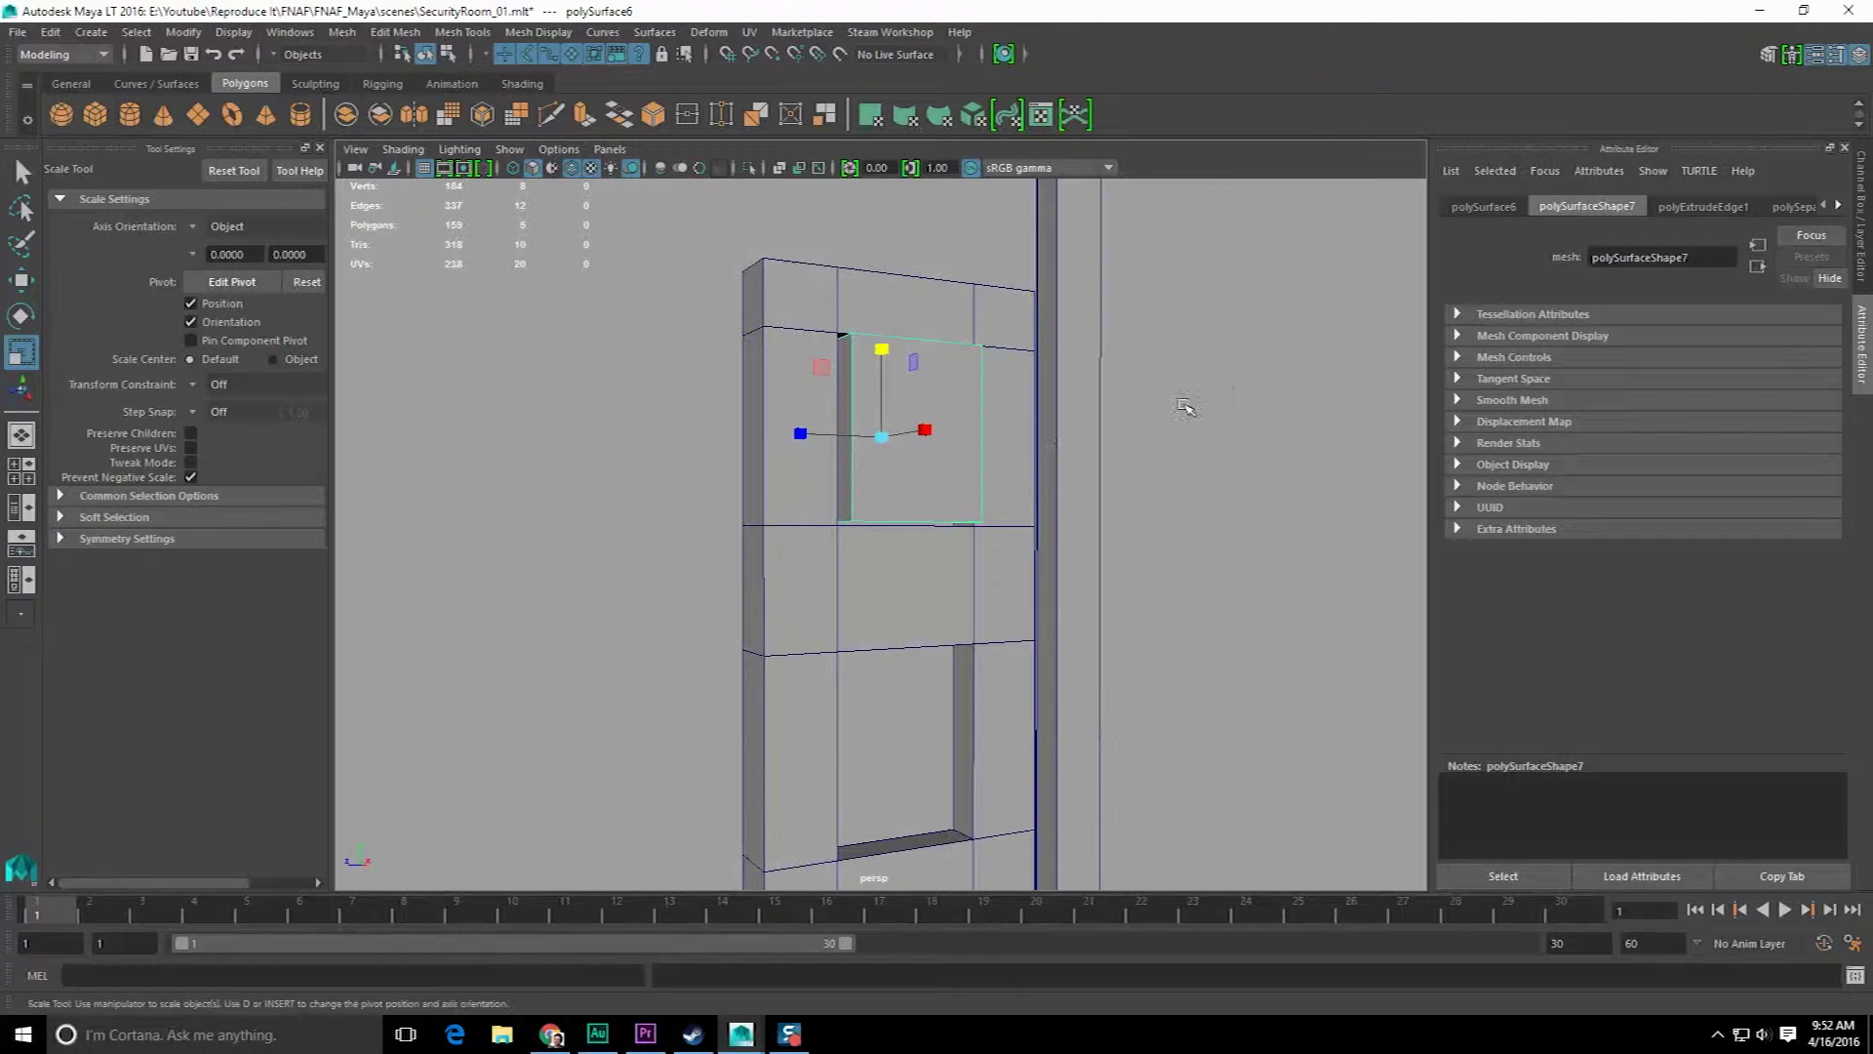
{"action": "left_click_drag", "start_coordinate": [1178, 400], "coordinate": [1058, 448], "text": "alt"}
{"action": "key", "text": "w"}
{"action": "scroll", "coordinate": [928, 436], "scroll_direction": "down", "scroll_amount": 3}
{"action": "left_click_drag", "start_coordinate": [920, 468], "coordinate": [887, 556], "text": "alt"}
{"action": "left_click_drag", "start_coordinate": [909, 400], "coordinate": [847, 371], "text": "alt"}
{"action": "key", "text": "Delete"}
{"action": "left_click_drag", "start_coordinate": [795, 518], "coordinate": [951, 480], "text": "alt"}
{"action": "key", "text": "ctrl+z"}
- Hide the room wall mesh that covers the back of the button panel
{"action": "left_click", "coordinate": [946, 478]}
{"action": "left_click", "coordinate": [946, 478]}
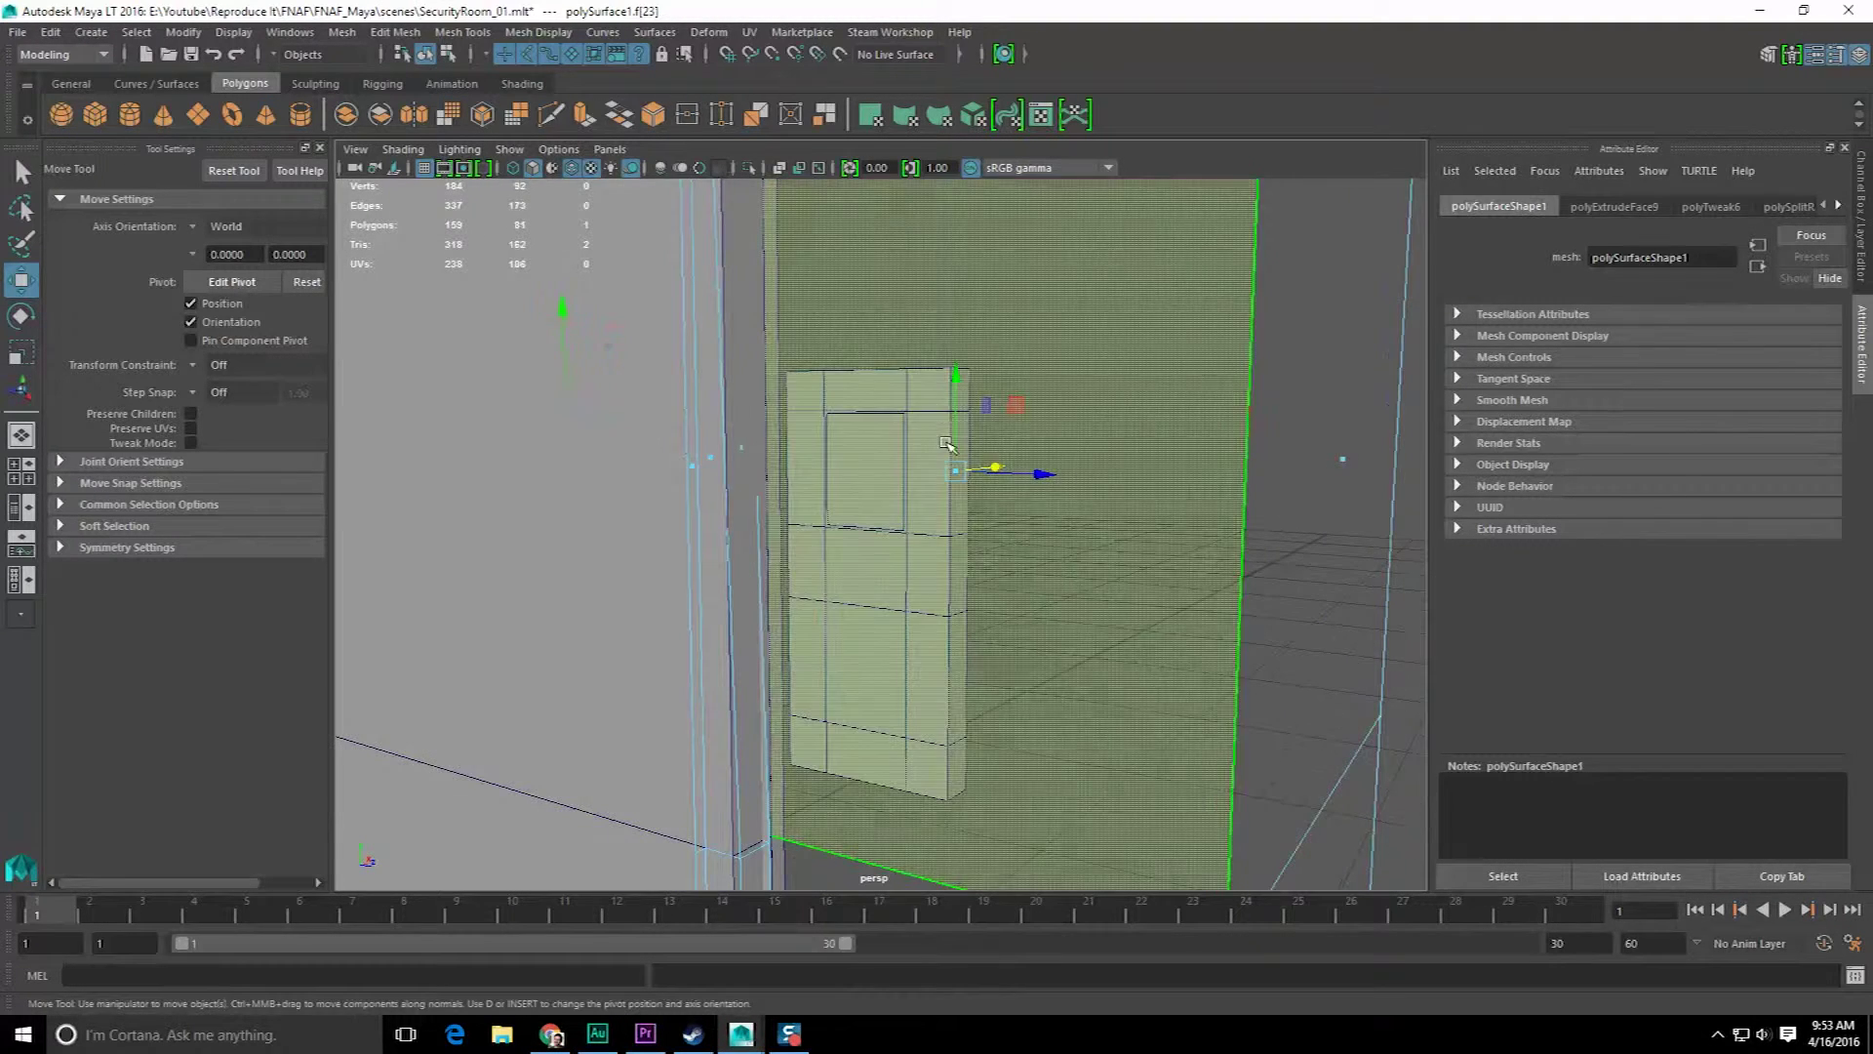
{"action": "scroll", "coordinate": [1015, 531], "scroll_direction": "down", "scroll_amount": 3}
{"action": "scroll", "coordinate": [1025, 526], "scroll_direction": "up", "scroll_amount": 1}
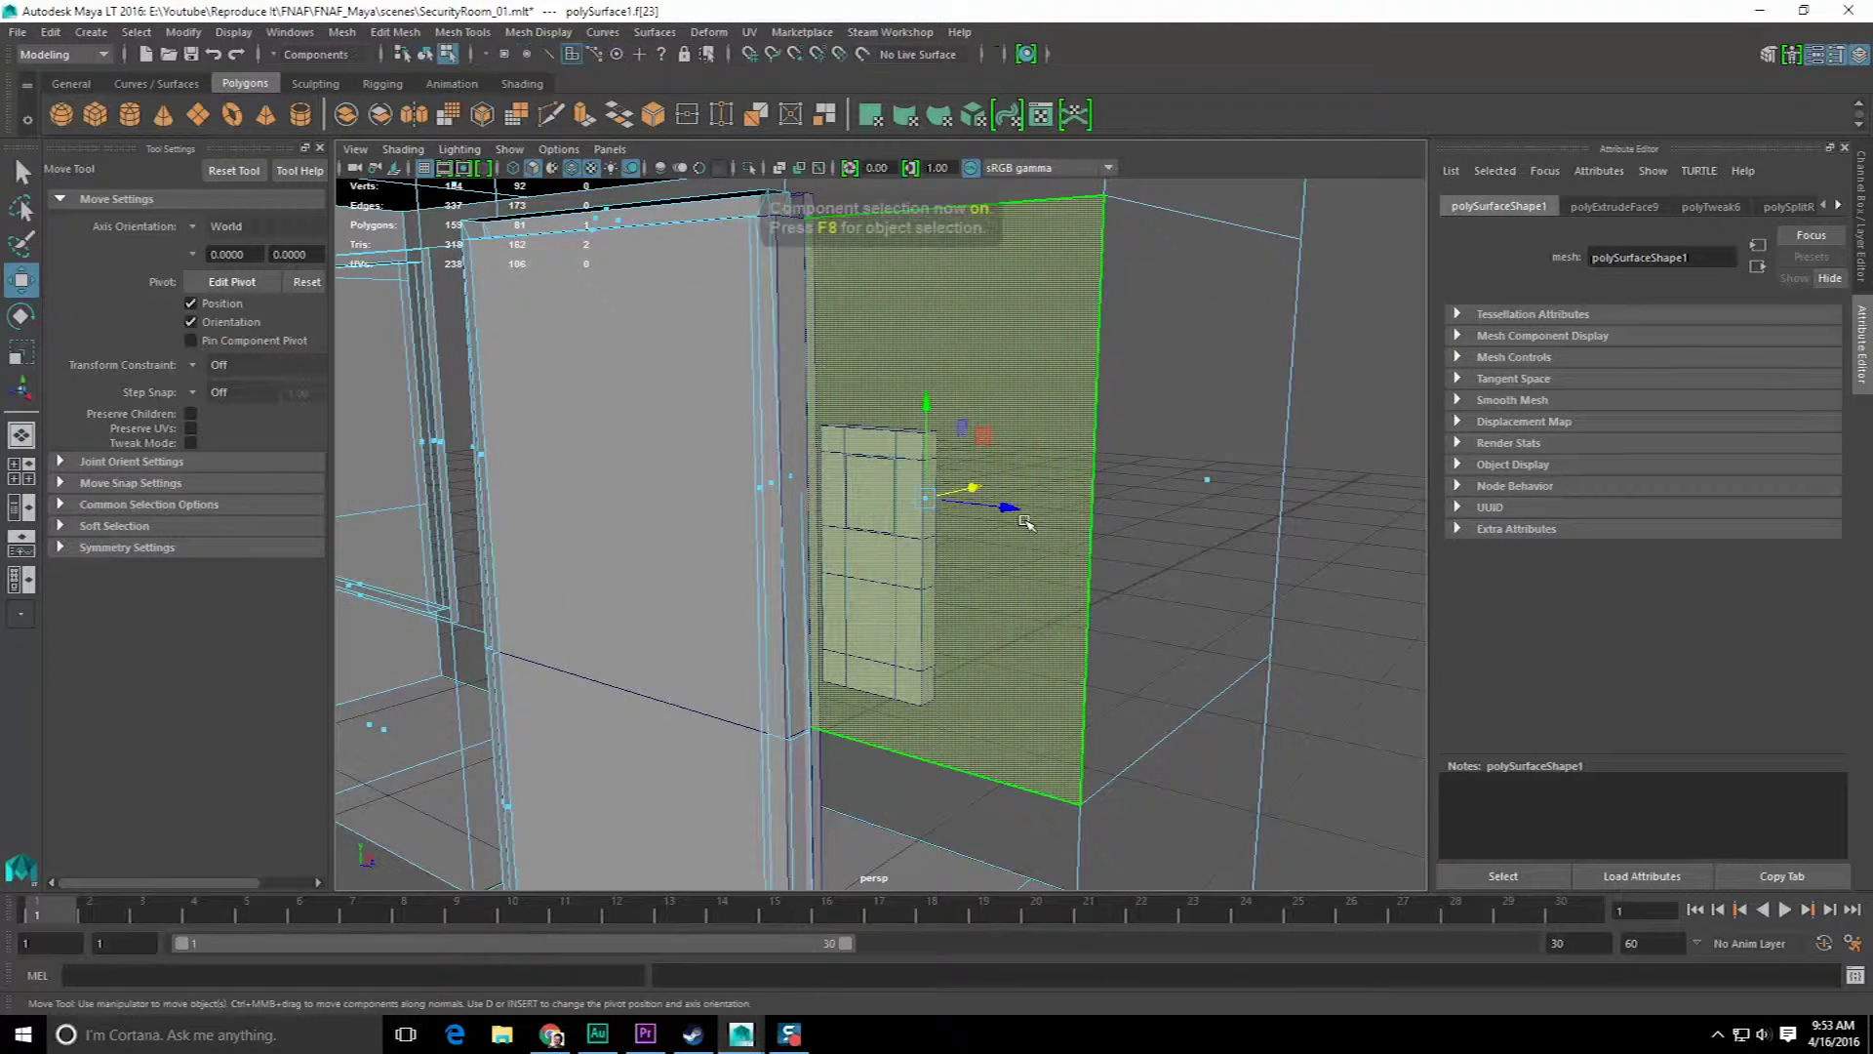
{"action": "key", "text": "F8"}
{"action": "key", "text": "ctrl+h"}
- Delete all the faces on the back side of the button panel
{"action": "left_click", "coordinate": [931, 503]}
{"action": "key", "text": "f"}
{"action": "right_click_drag", "start_coordinate": [937, 455], "coordinate": [940, 502]}
{"action": "left_click", "coordinate": [933, 391]}
{"action": "left_click", "coordinate": [868, 389], "text": "shift"}
{"action": "left_click", "coordinate": [802, 389], "text": "shift"}
{"action": "left_click", "coordinate": [802, 466], "text": "shift"}
{"action": "left_click", "coordinate": [862, 472], "text": "shift"}
{"action": "left_click", "coordinate": [931, 476], "text": "shift"}
{"action": "mouse_move", "coordinate": [938, 558]}
{"action": "left_mouse_down", "text": "shift"}
{"action": "mouse_move", "coordinate": [807, 556]}
{"action": "mouse_move", "coordinate": [916, 712]}
{"action": "mouse_move", "coordinate": [869, 754]}
{"action": "mouse_move", "coordinate": [805, 739]}
{"action": "left_mouse_up", "text": "shift"}
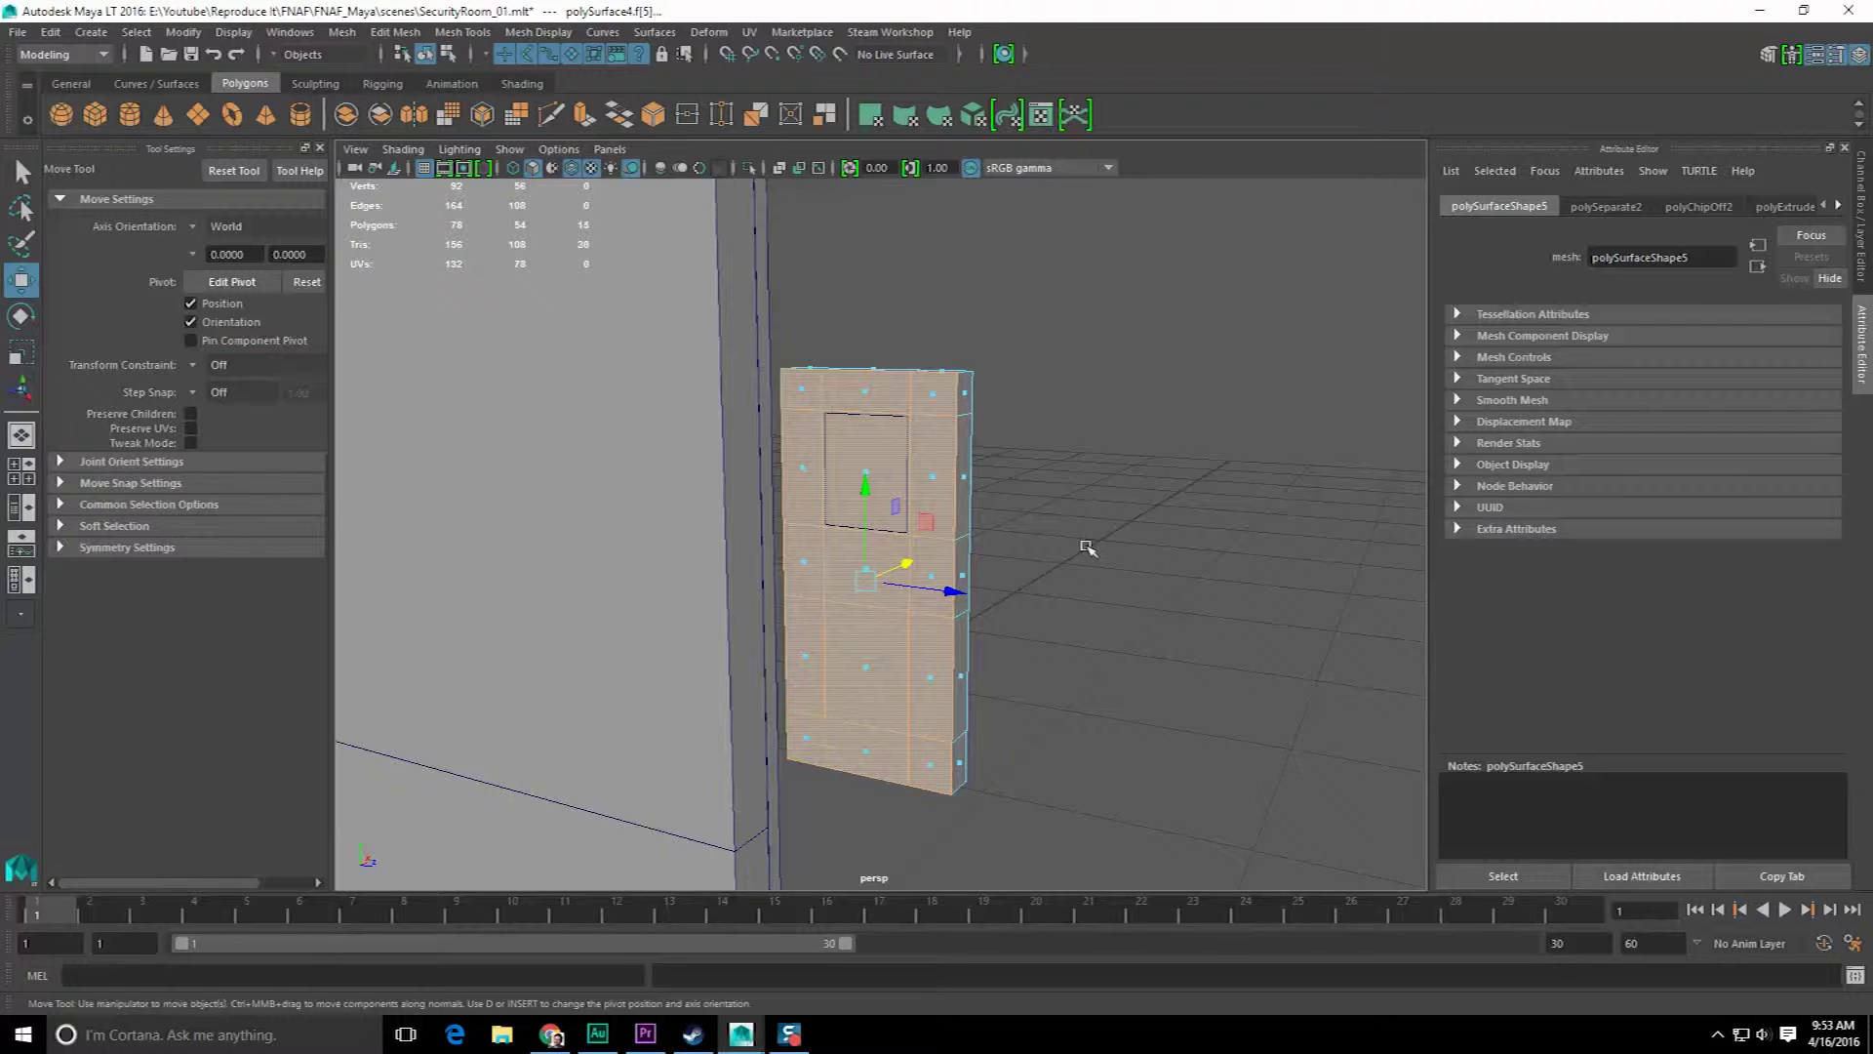
{"action": "key", "text": "Delete"}
- Deselect the panel and save the scene
{"action": "key", "text": "F8"}
{"action": "key", "text": "F8"}
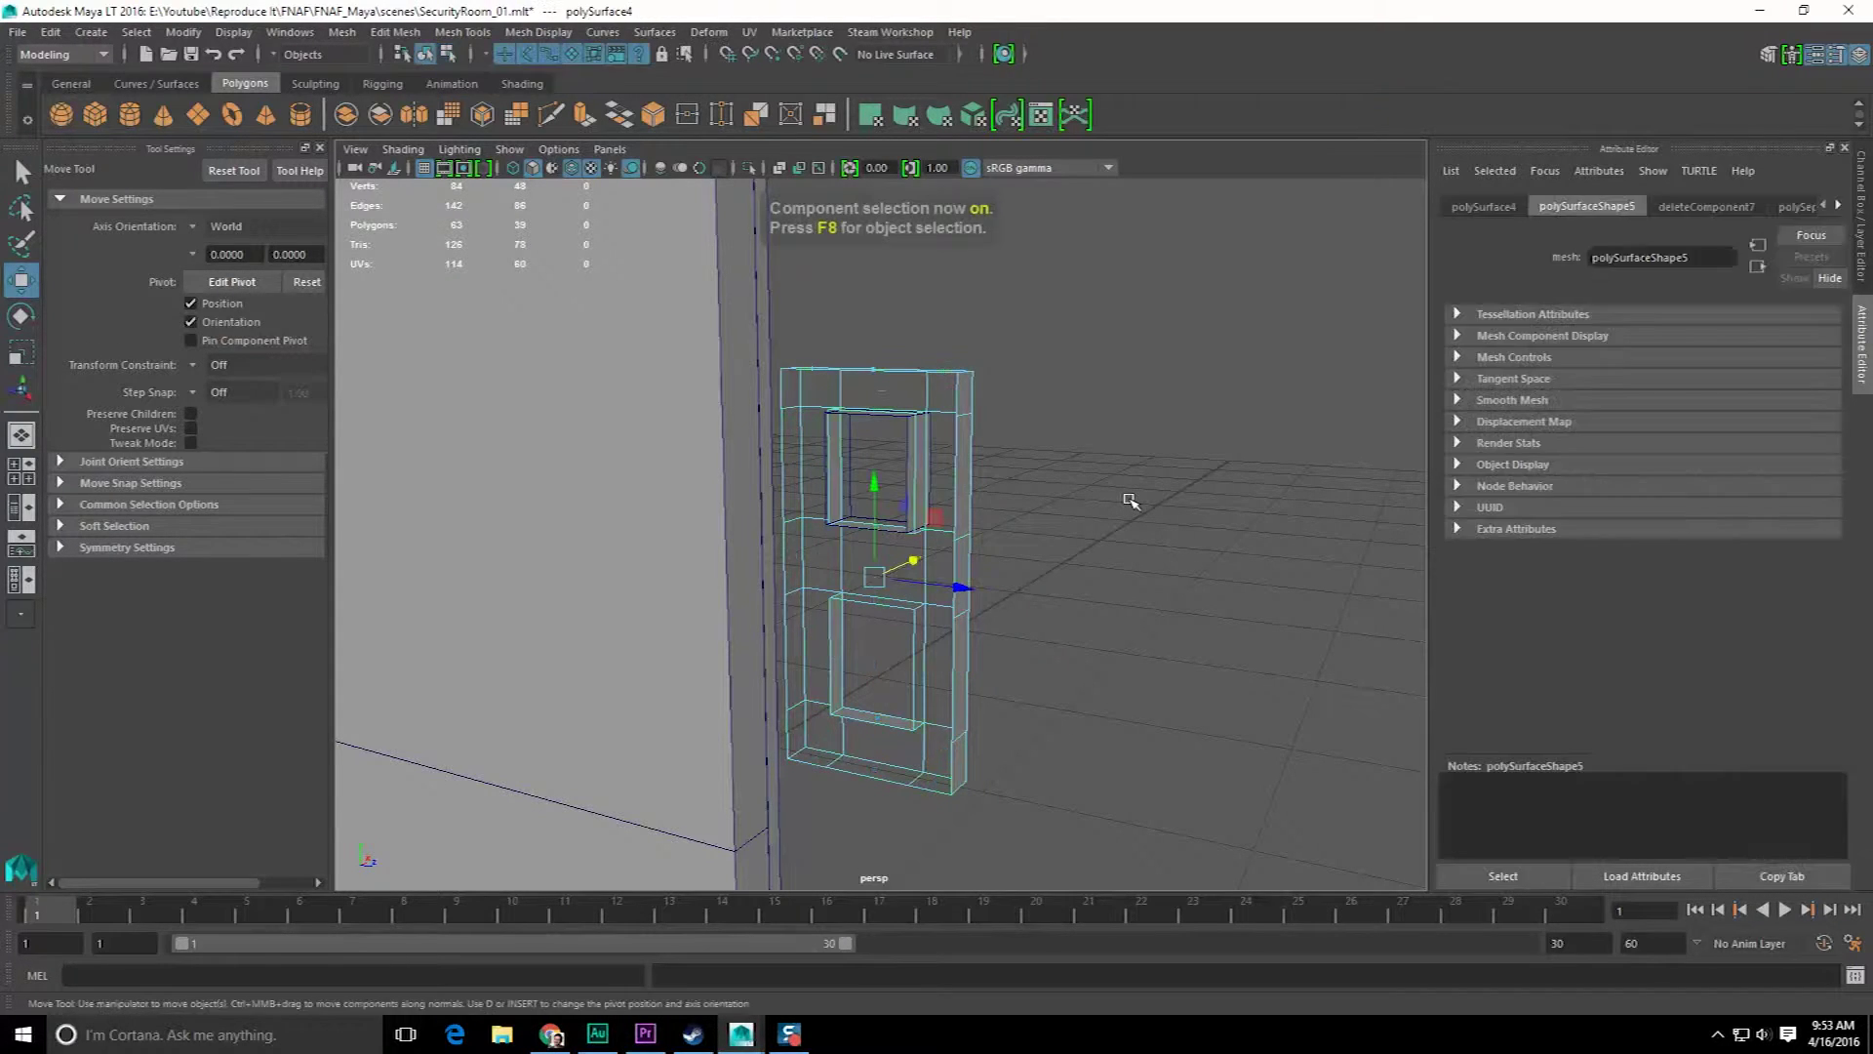
{"action": "left_click", "coordinate": [1131, 501]}
{"action": "key", "text": "ctrl+s"}
- Insert a single edge loop through the middle of each button opening on the panel, with multiple edge loops set to 1
{"action": "key", "text": "q"}
{"action": "left_click_drag", "start_coordinate": [1070, 576], "coordinate": [849, 576], "text": "alt"}
{"action": "left_click", "coordinate": [894, 505]}
{"action": "left_click_drag", "start_coordinate": [893, 505], "coordinate": [869, 560], "text": "alt"}
{"action": "key", "text": "F8"}
{"action": "key", "text": "F8"}
{"action": "right_click_drag", "start_coordinate": [800, 484], "coordinate": [755, 517], "text": "shift"}
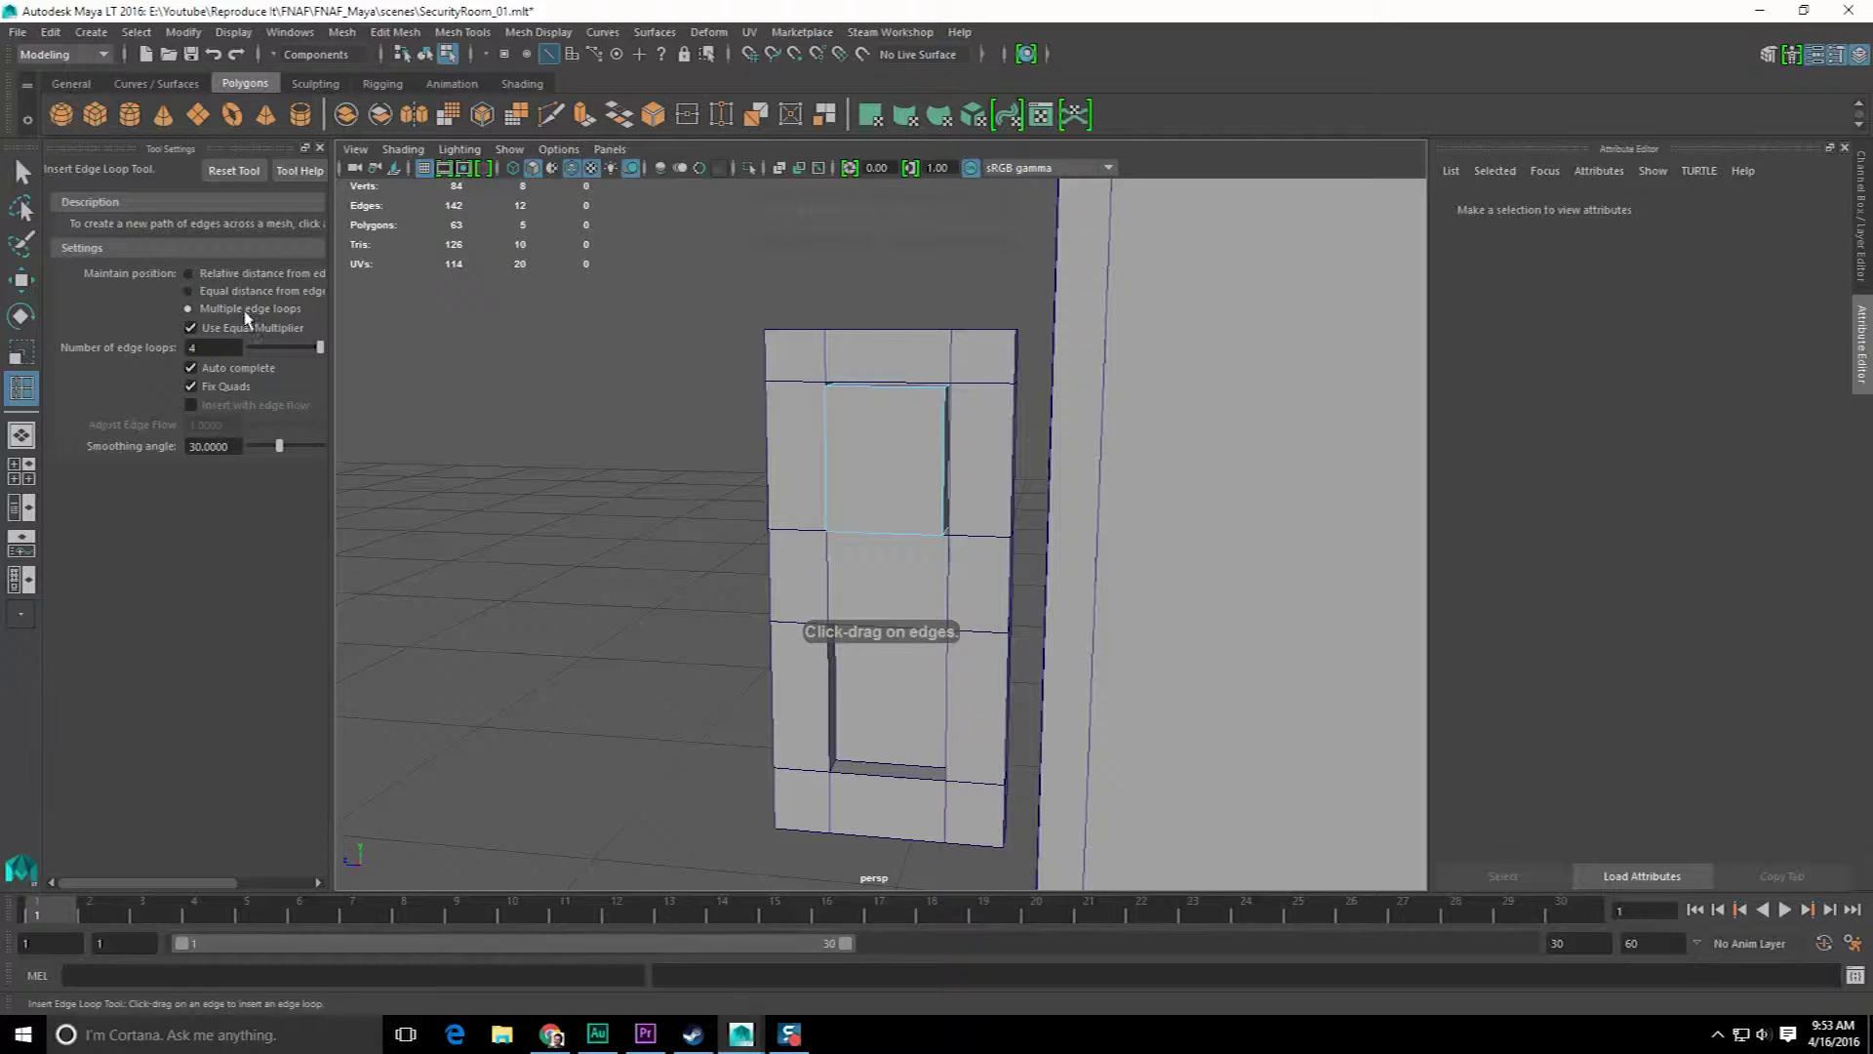
{"action": "left_click_drag", "start_coordinate": [297, 346], "coordinate": [269, 347]}
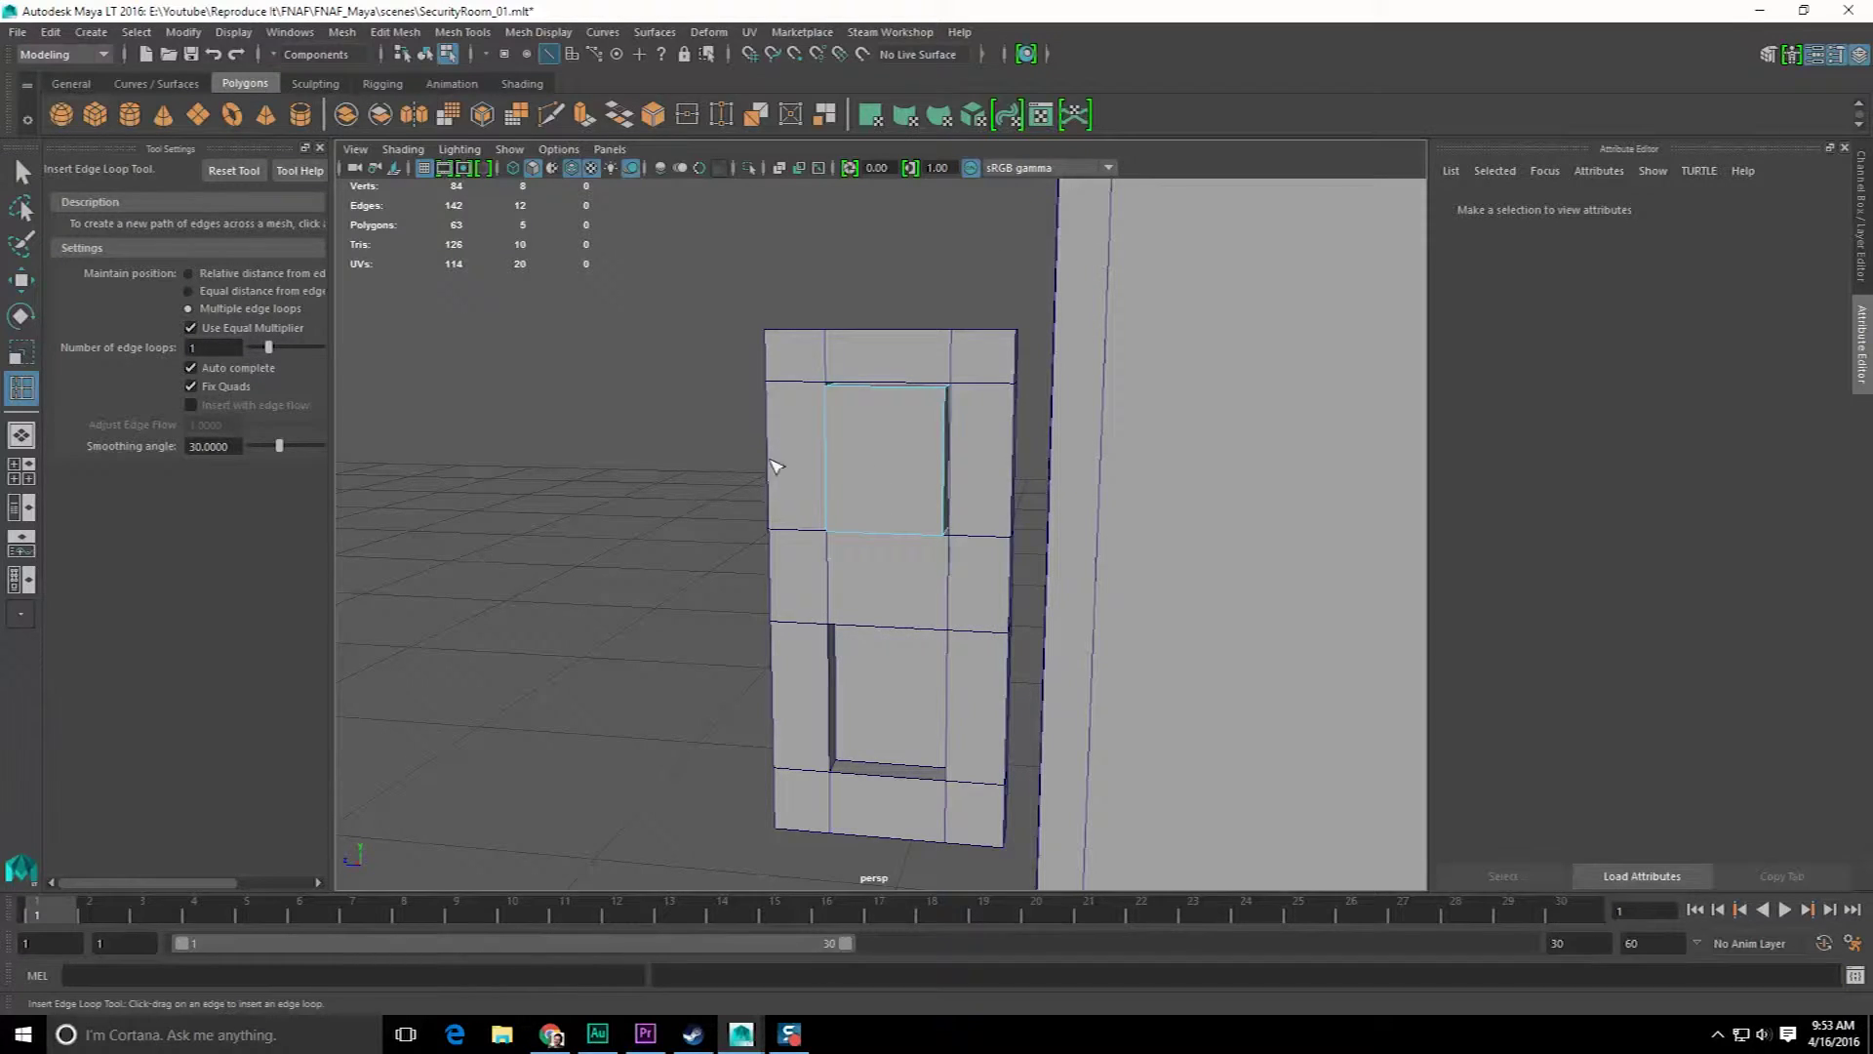
{"action": "key", "text": "F8"}
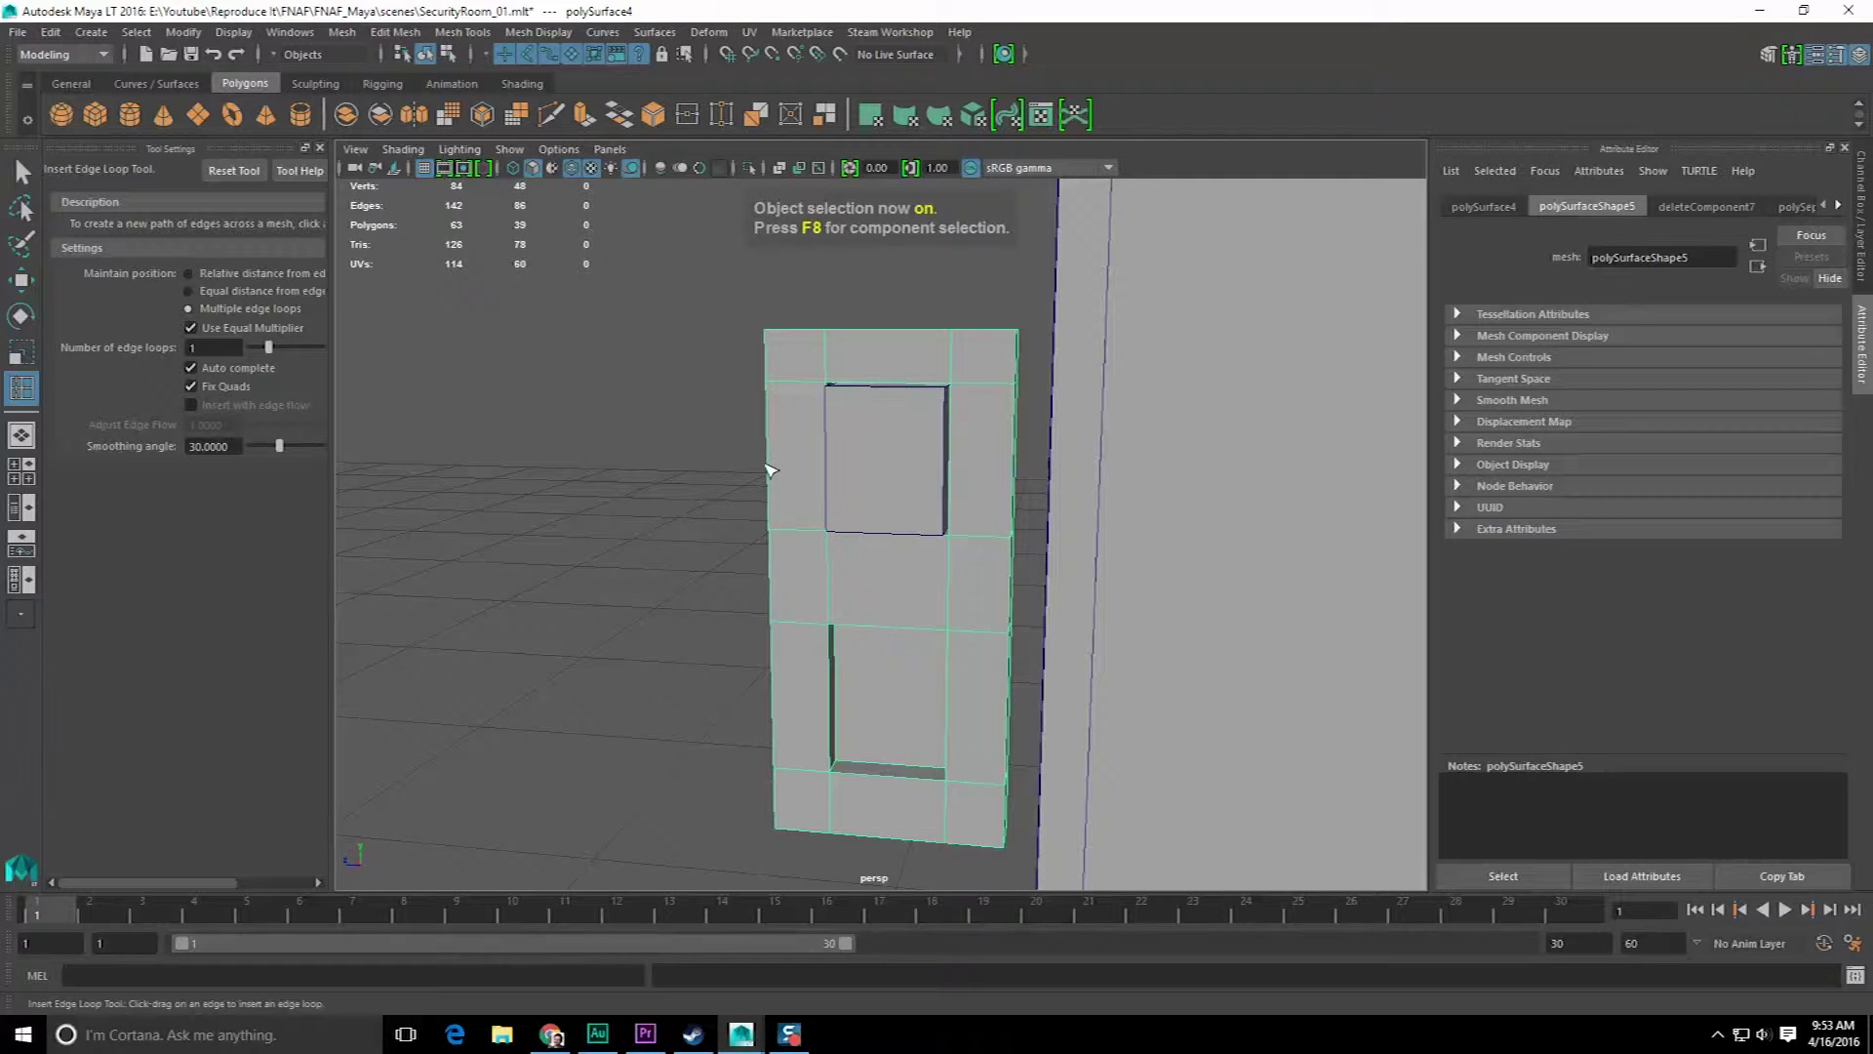
{"action": "left_click", "coordinate": [771, 462]}
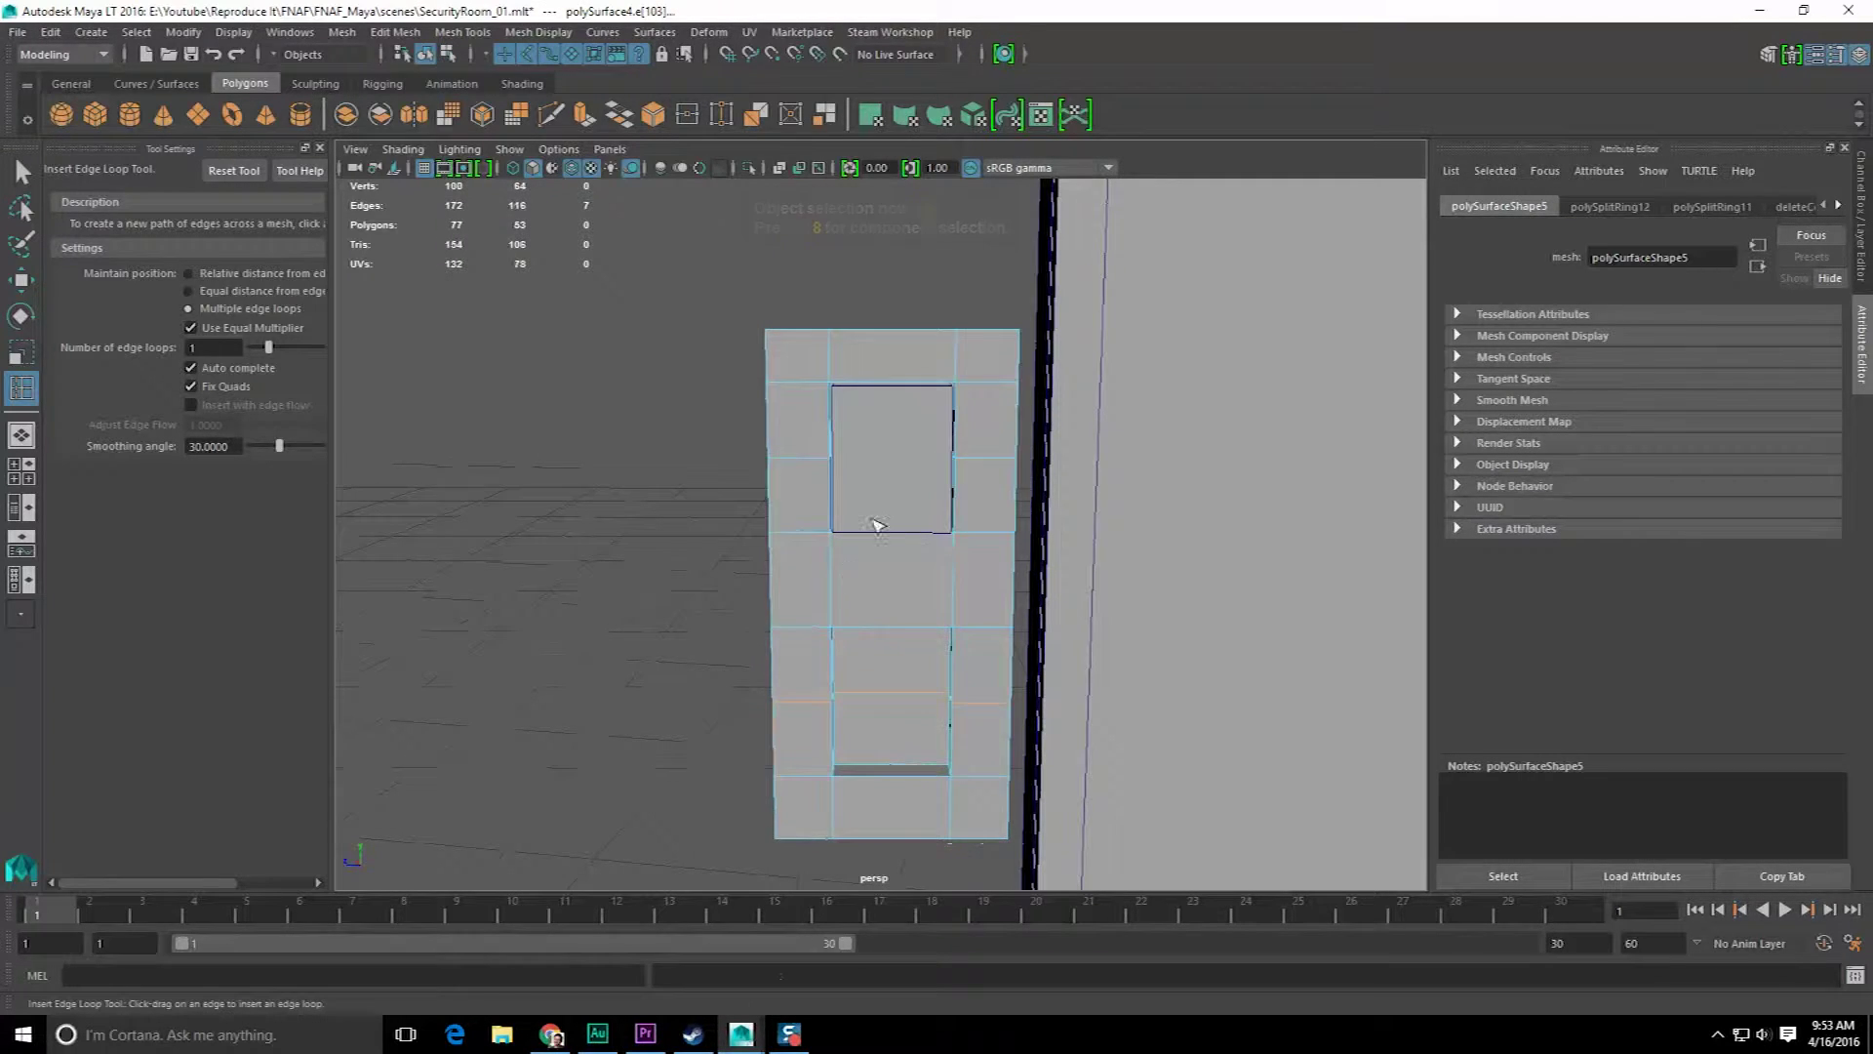
- Duplicate the upper button and snap the copy down to the middle of the lower button opening
{"action": "key", "text": "w"}
{"action": "key", "text": "ctrl+d"}
{"action": "left_click", "coordinate": [903, 361]}
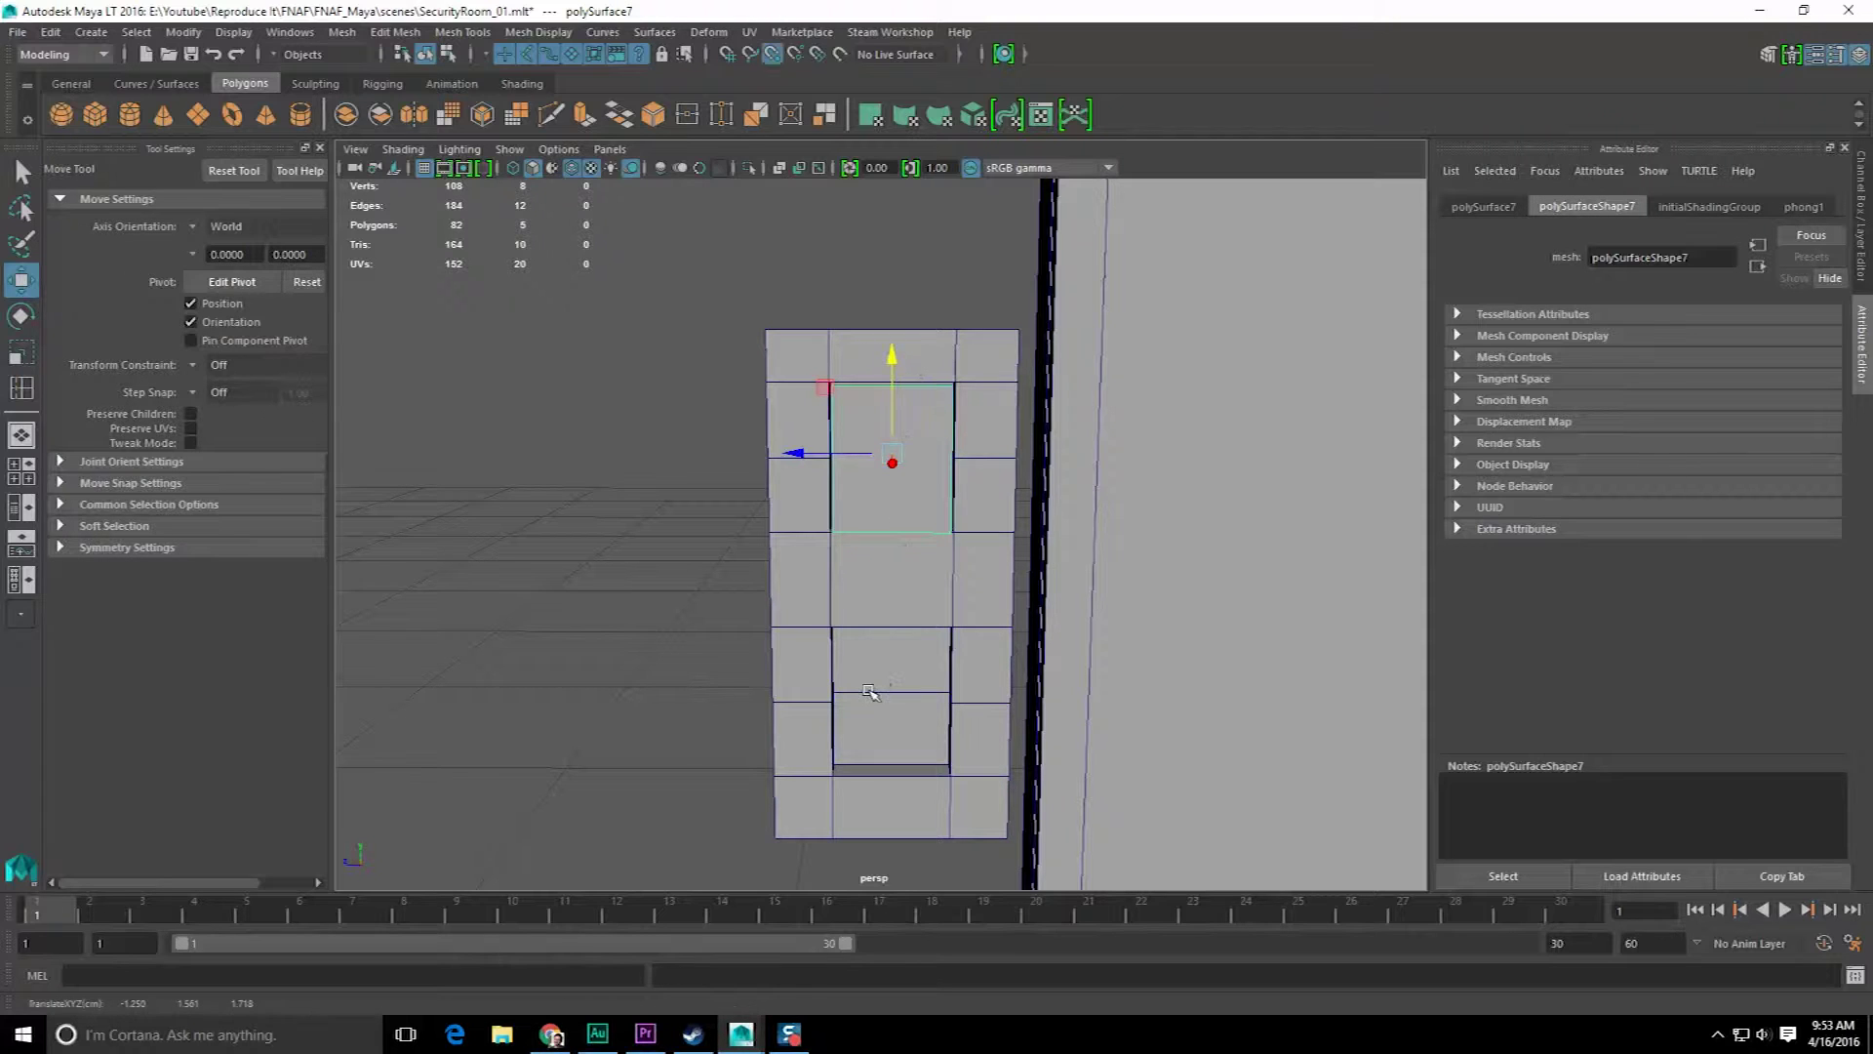
{"action": "middle_click_drag", "start_coordinate": [870, 693], "coordinate": [848, 692]}
- Delete the two helper edge loops through the middle of the button openings and save the scene
{"action": "left_click_drag", "start_coordinate": [858, 695], "coordinate": [817, 593], "text": "alt"}
{"action": "key", "text": "q"}
{"action": "left_click", "coordinate": [815, 575]}
{"action": "right_click", "coordinate": [814, 516]}
{"action": "right_click_drag", "start_coordinate": [812, 481], "coordinate": [810, 465]}
{"action": "key", "text": "ctrl+Delete"}
{"action": "key", "text": "r"}
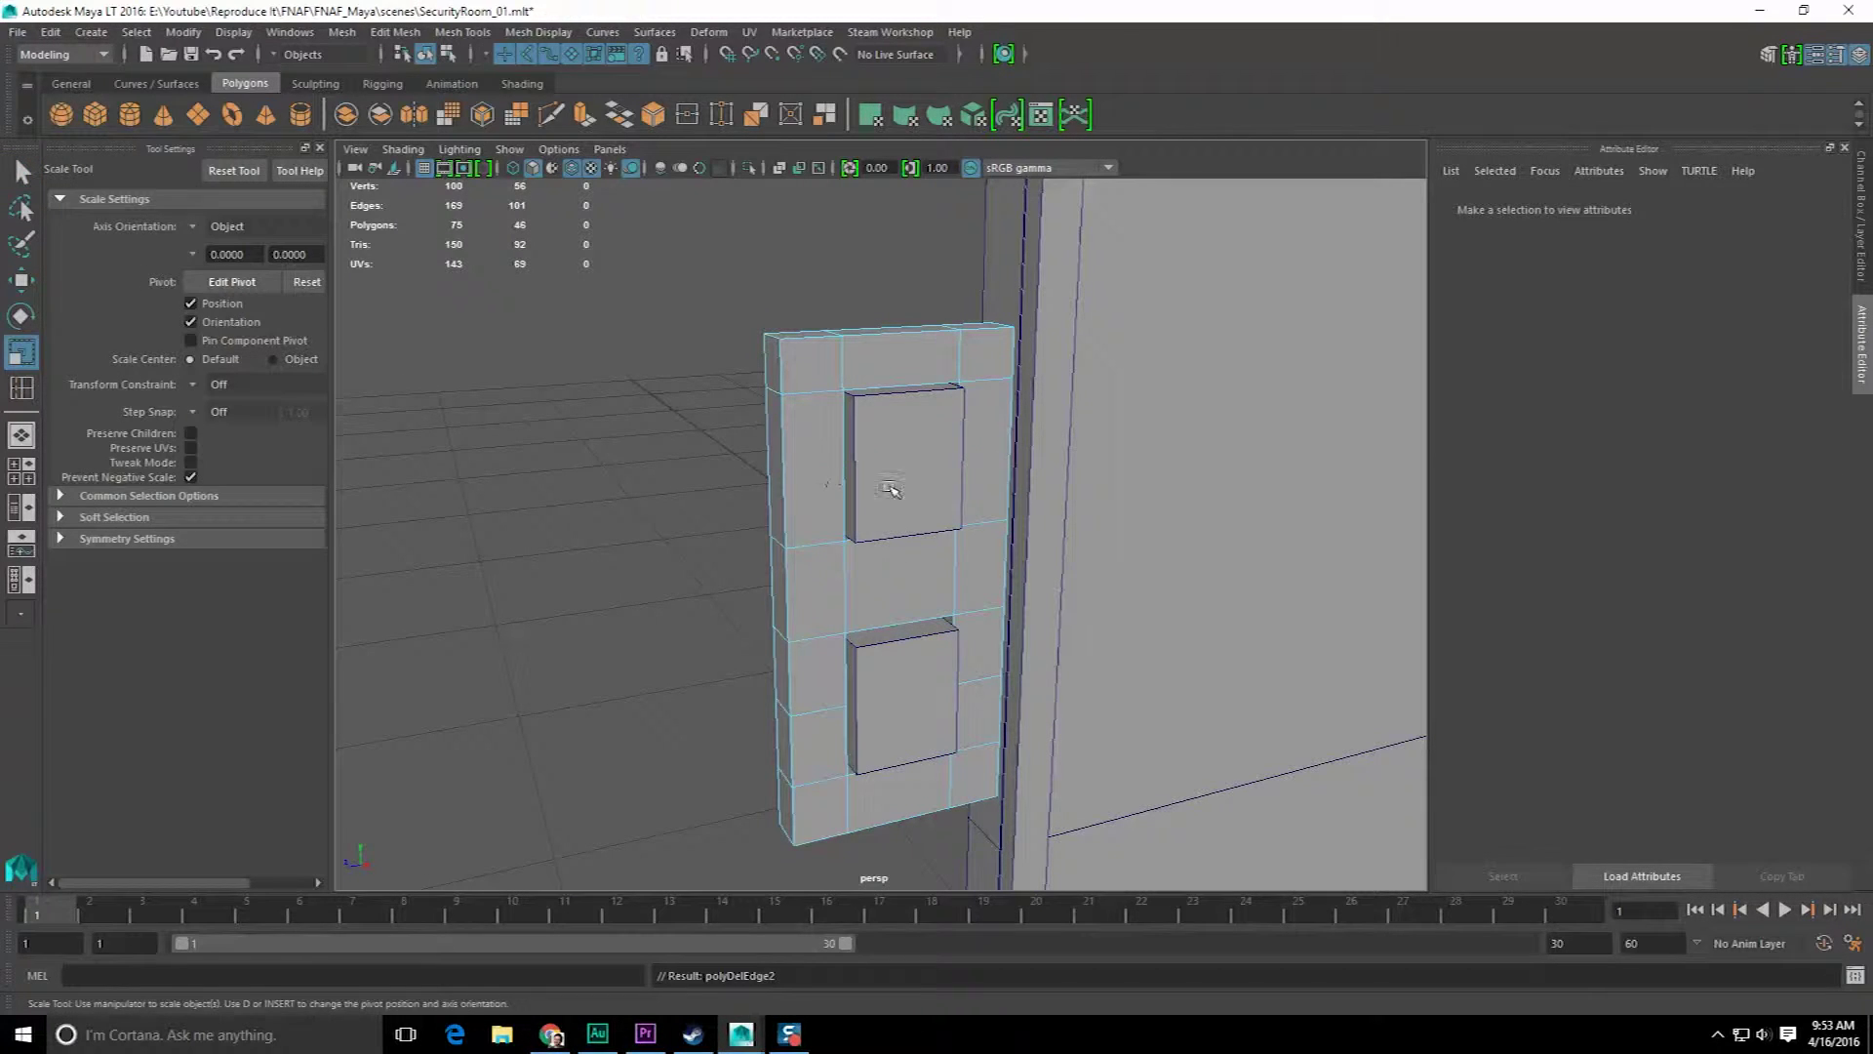
{"action": "double_click", "coordinate": [834, 707]}
{"action": "key", "text": "ctrl+Delete"}
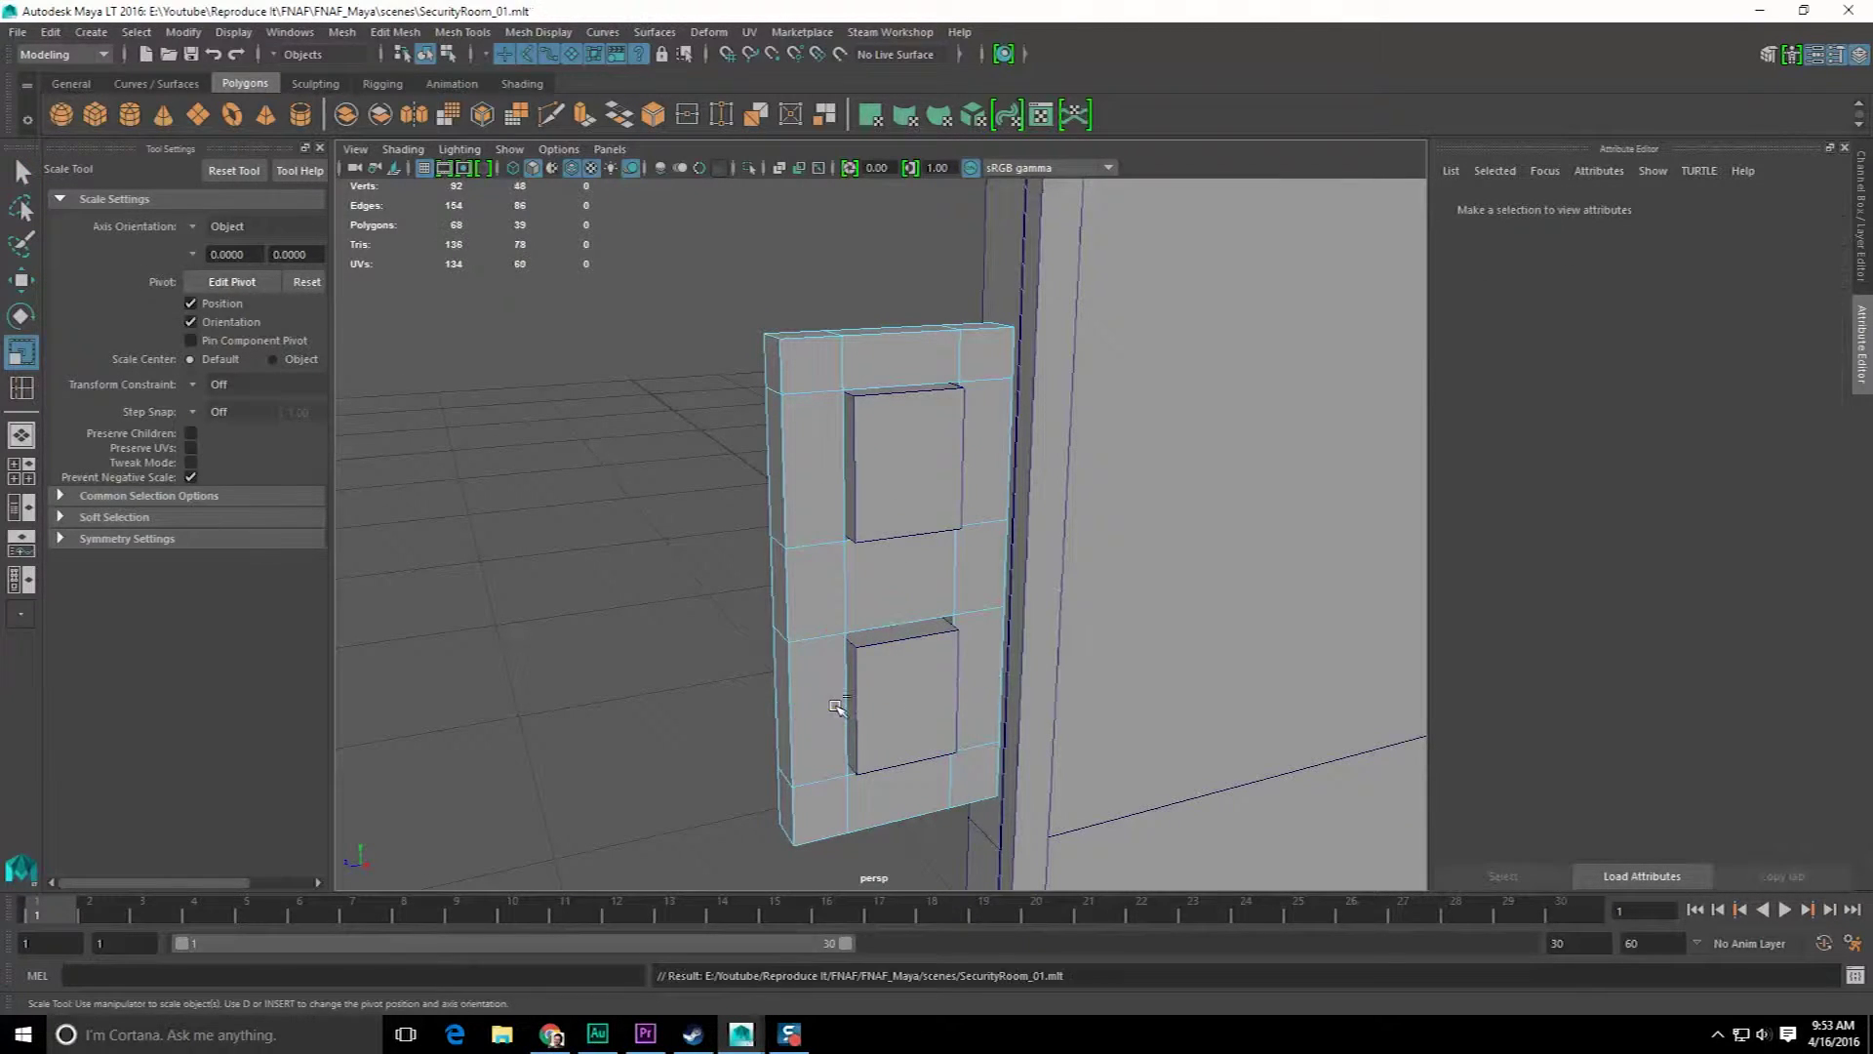
- Unhide the hidden room geometry around the doorway and button panel
{"action": "key", "text": "q"}
{"action": "key", "text": "F8"}
{"action": "key", "text": "F8"}
{"action": "left_click_drag", "start_coordinate": [731, 535], "coordinate": [932, 585], "text": "alt"}
{"action": "left_click", "coordinate": [907, 515]}
{"action": "left_click_drag", "start_coordinate": [907, 514], "coordinate": [879, 592], "text": "alt"}
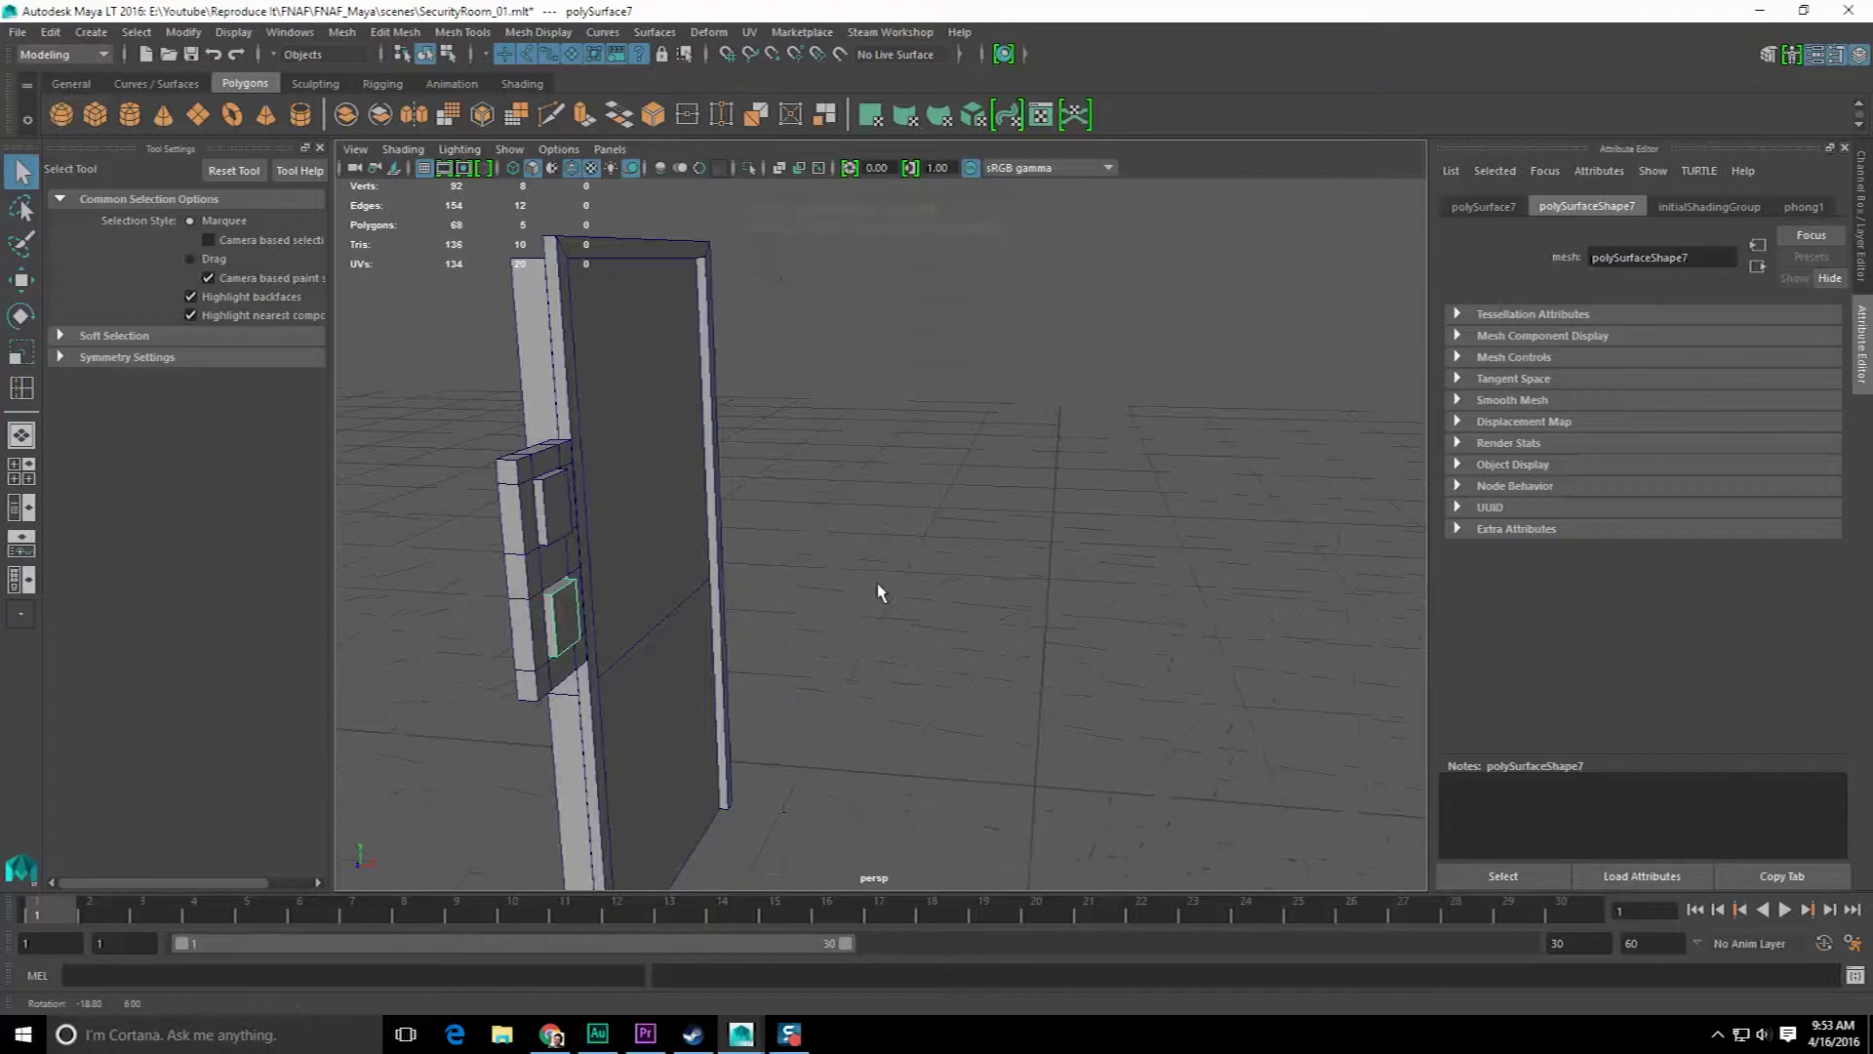
{"action": "left_click", "coordinate": [184, 32]}
{"action": "left_click", "coordinate": [959, 385]}
{"action": "key", "text": "space"}
{"action": "left_click", "coordinate": [871, 310]}
{"action": "mouse_move", "coordinate": [917, 309]}
{"action": "mouse_move", "coordinate": [985, 456]}
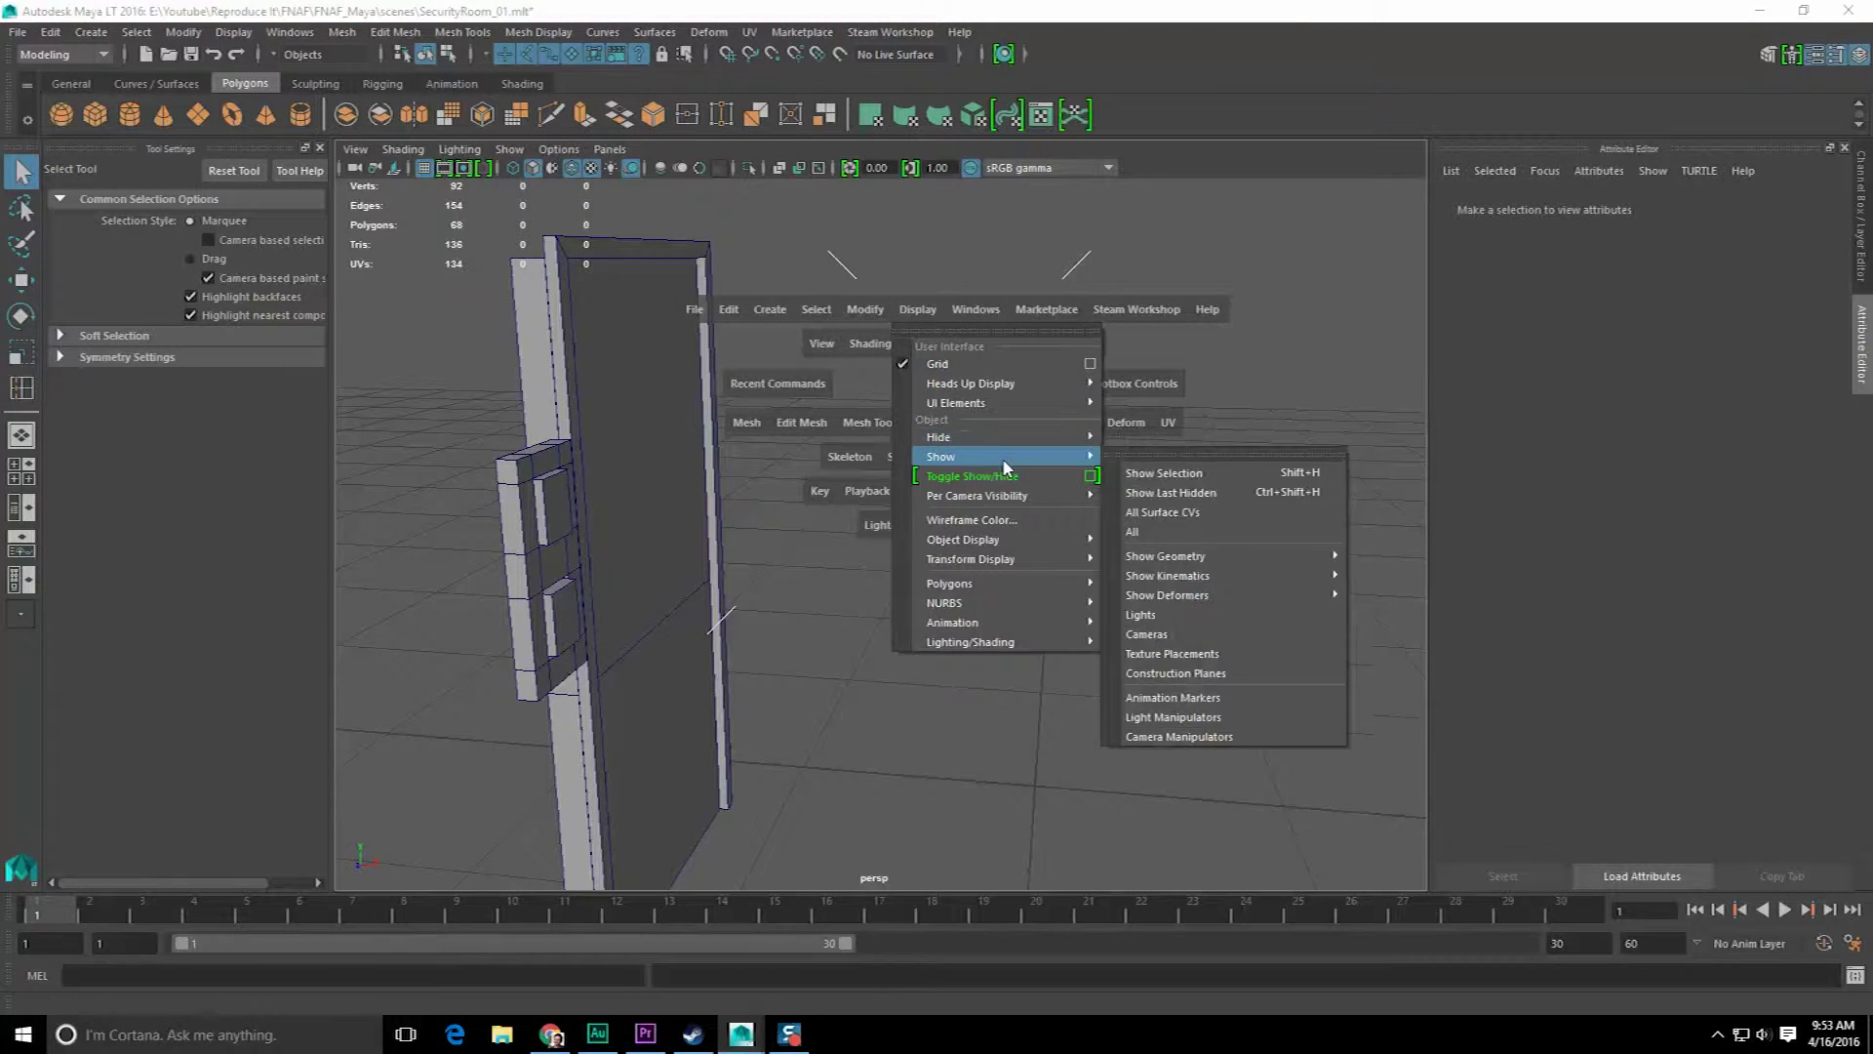
{"action": "mouse_move", "coordinate": [1192, 558]}
{"action": "left_click", "coordinate": [1376, 573]}
{"action": "left_click_drag", "start_coordinate": [1346, 566], "coordinate": [845, 556], "text": "alt"}
- Hide the door mesh that fills the doorway
{"action": "left_click", "coordinate": [901, 547]}
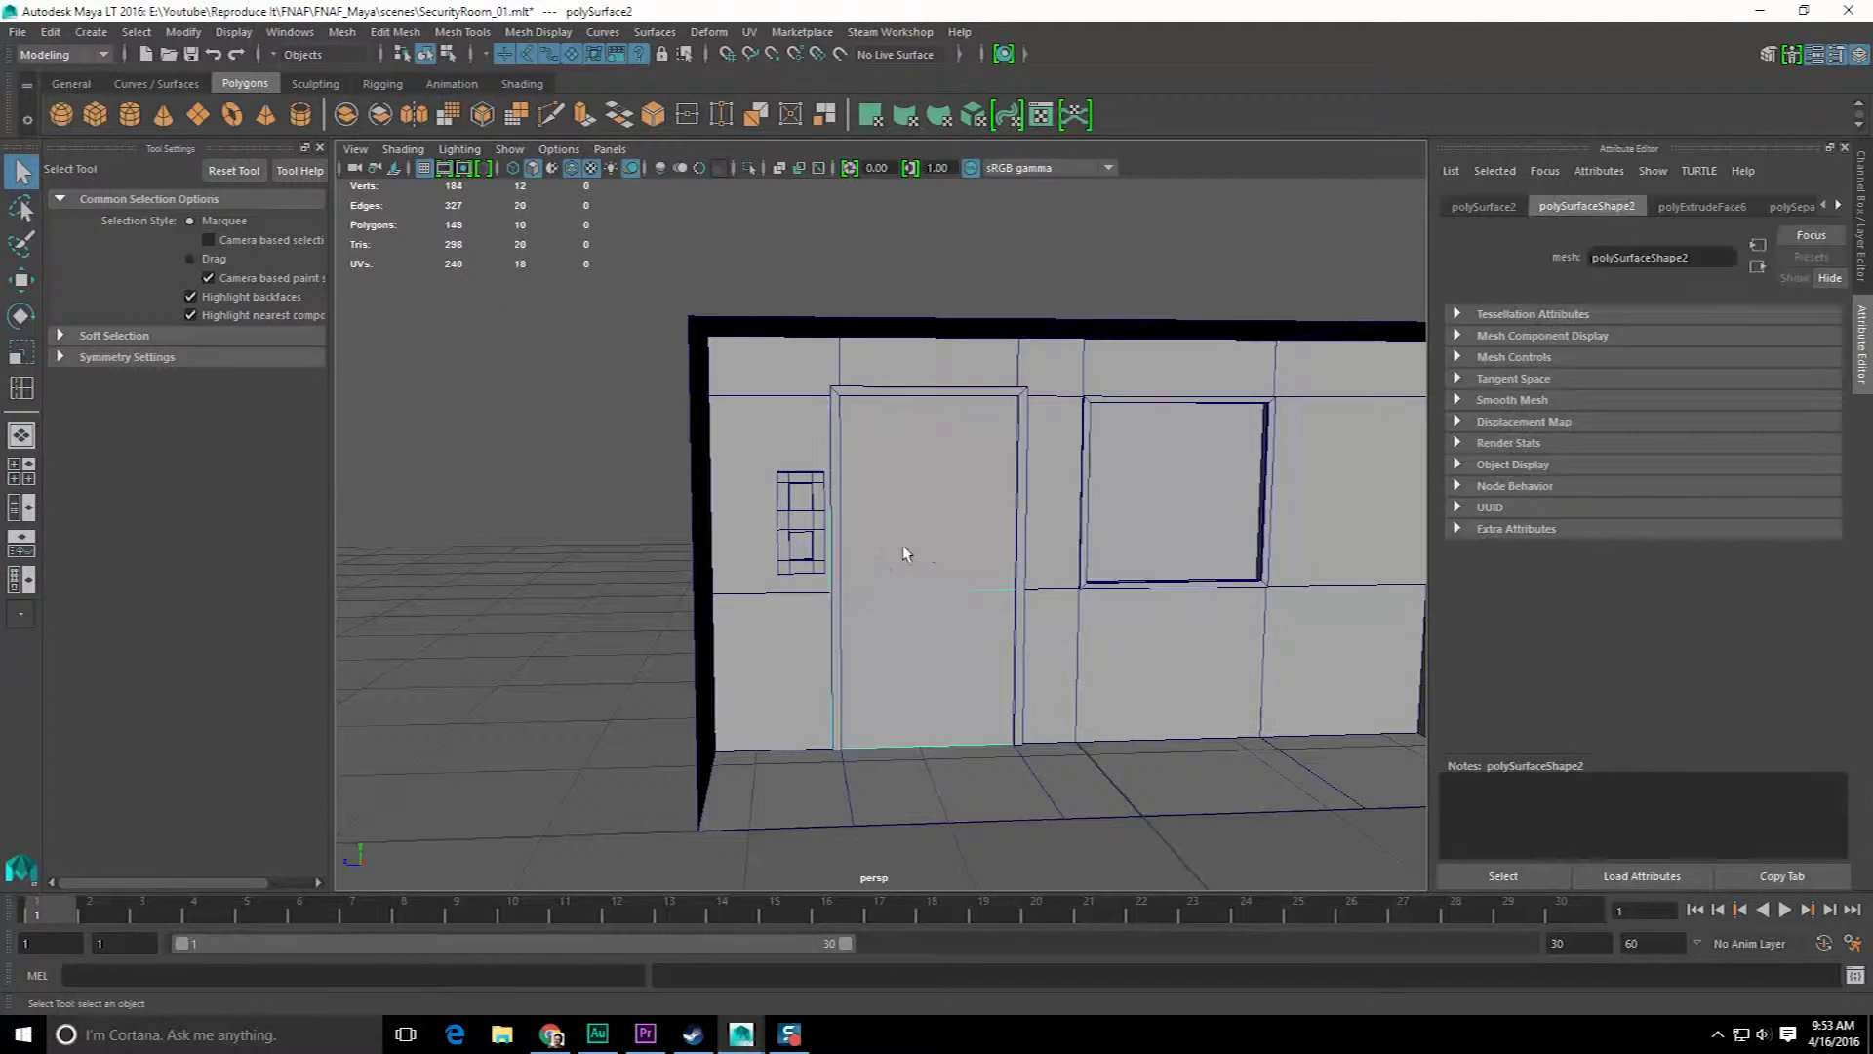
{"action": "left_click", "coordinate": [798, 508]}
{"action": "left_click_drag", "start_coordinate": [969, 556], "coordinate": [1132, 527], "text": "alt"}
{"action": "left_click", "coordinate": [1133, 523]}
{"action": "scroll", "coordinate": [1132, 517], "scroll_direction": "up", "scroll_amount": 3}
{"action": "left_click", "coordinate": [979, 478]}
{"action": "key", "text": "ctrl+h"}
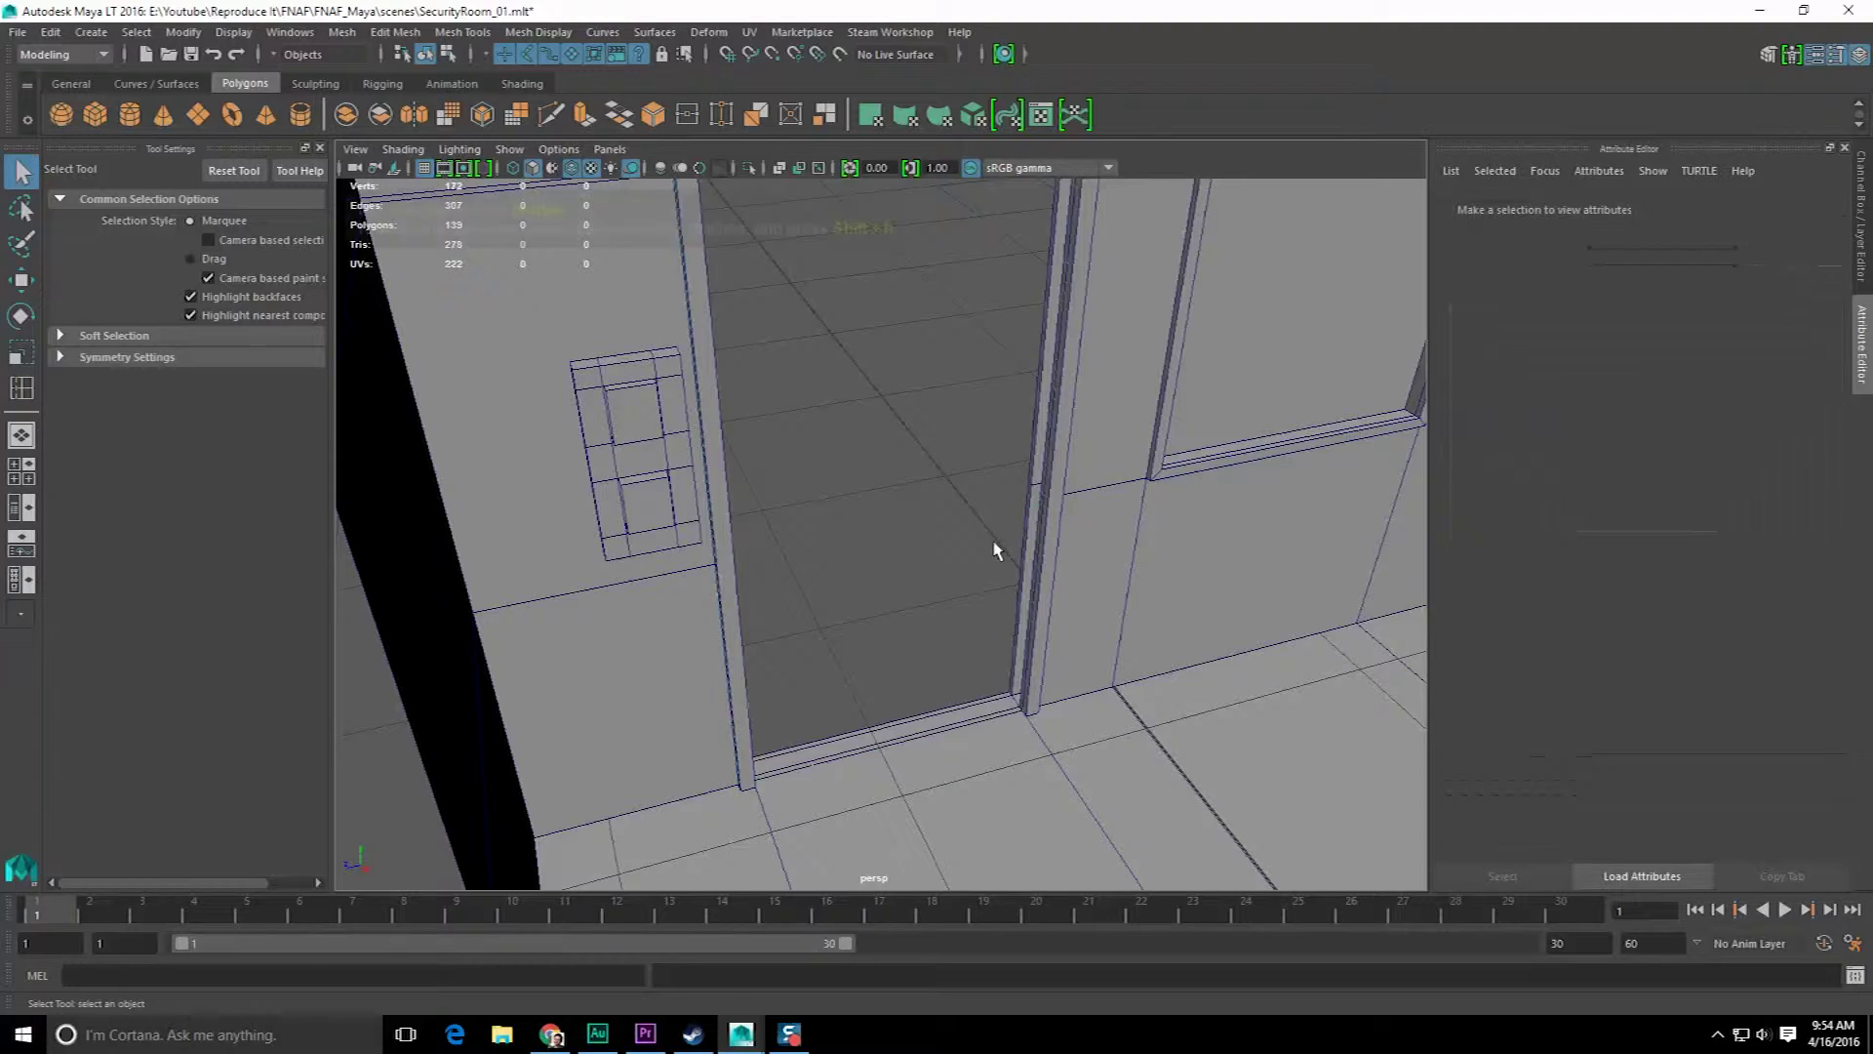
- Show the Channel Box and rename the door frame mesh Door_Border
{"action": "left_click", "coordinate": [1120, 535]}
{"action": "left_click_drag", "start_coordinate": [1119, 534], "coordinate": [969, 498], "text": "alt"}
{"action": "left_click", "coordinate": [966, 497]}
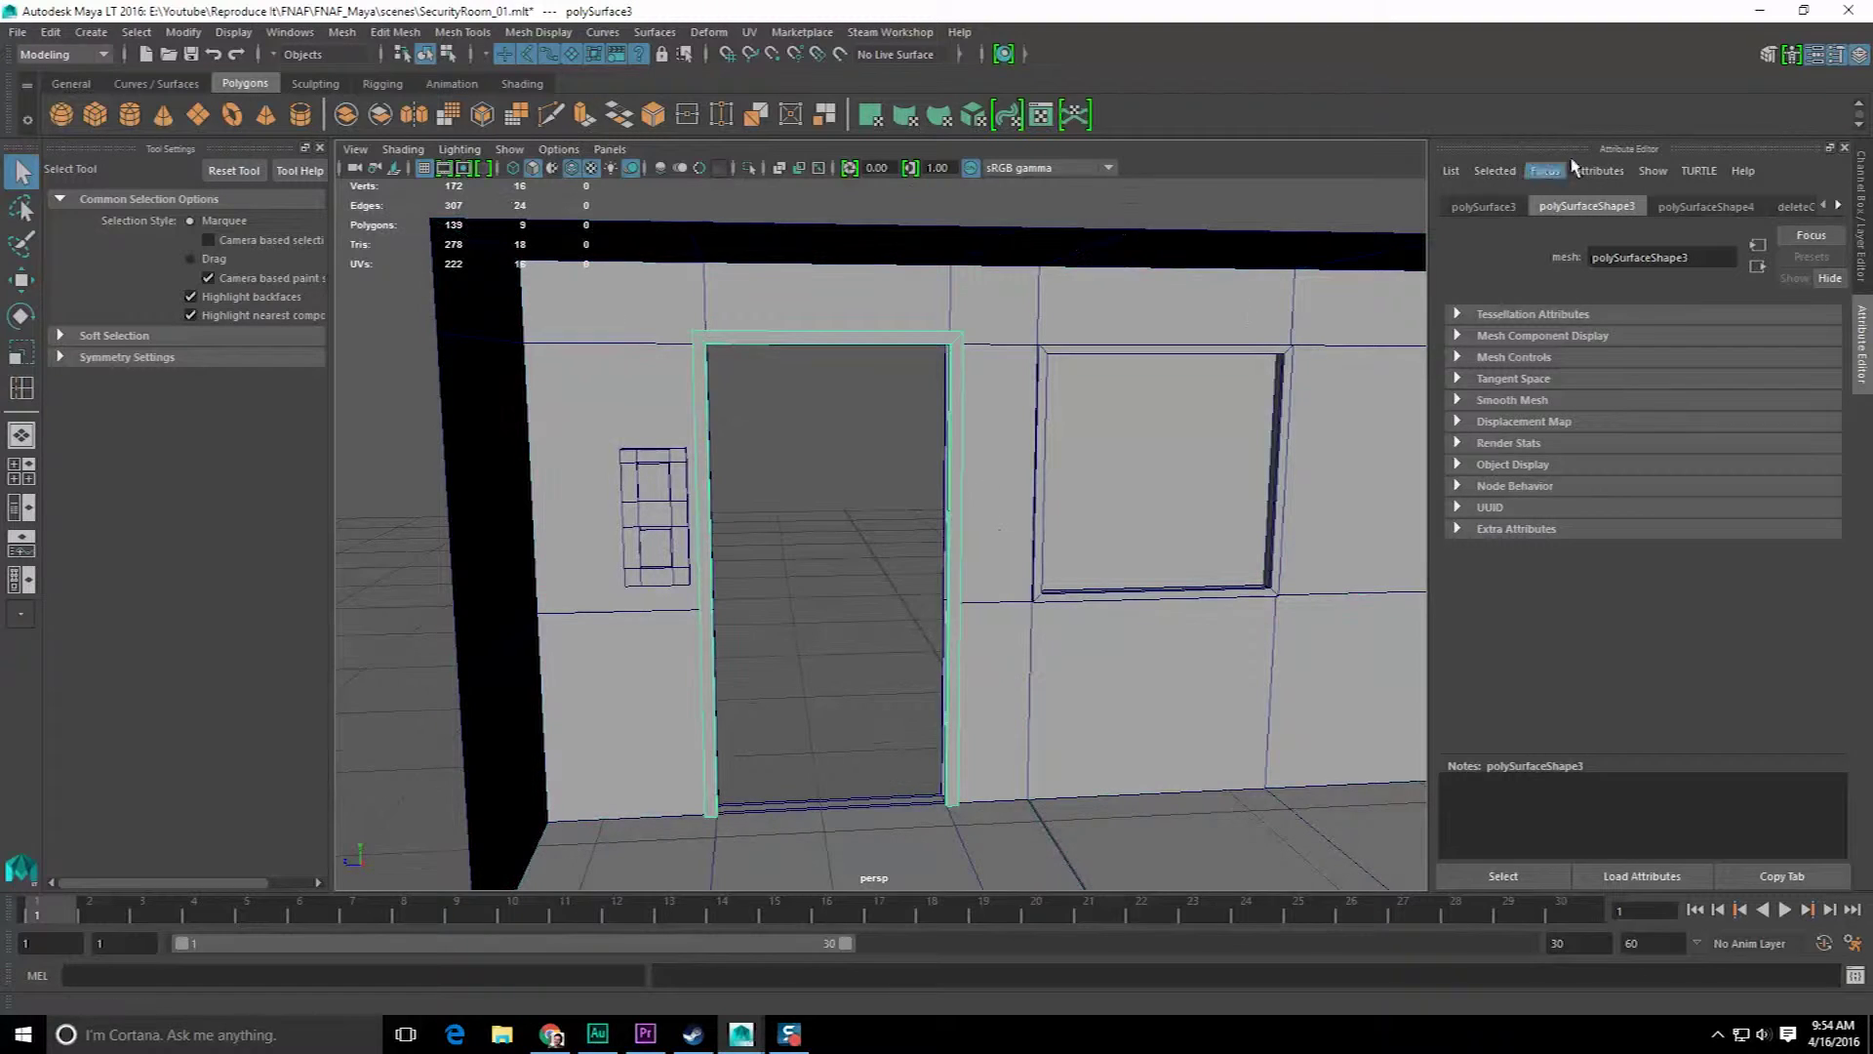
{"action": "left_click", "coordinate": [1857, 55]}
{"action": "left_click", "coordinate": [1837, 55]}
{"action": "double_click", "coordinate": [1709, 209]}
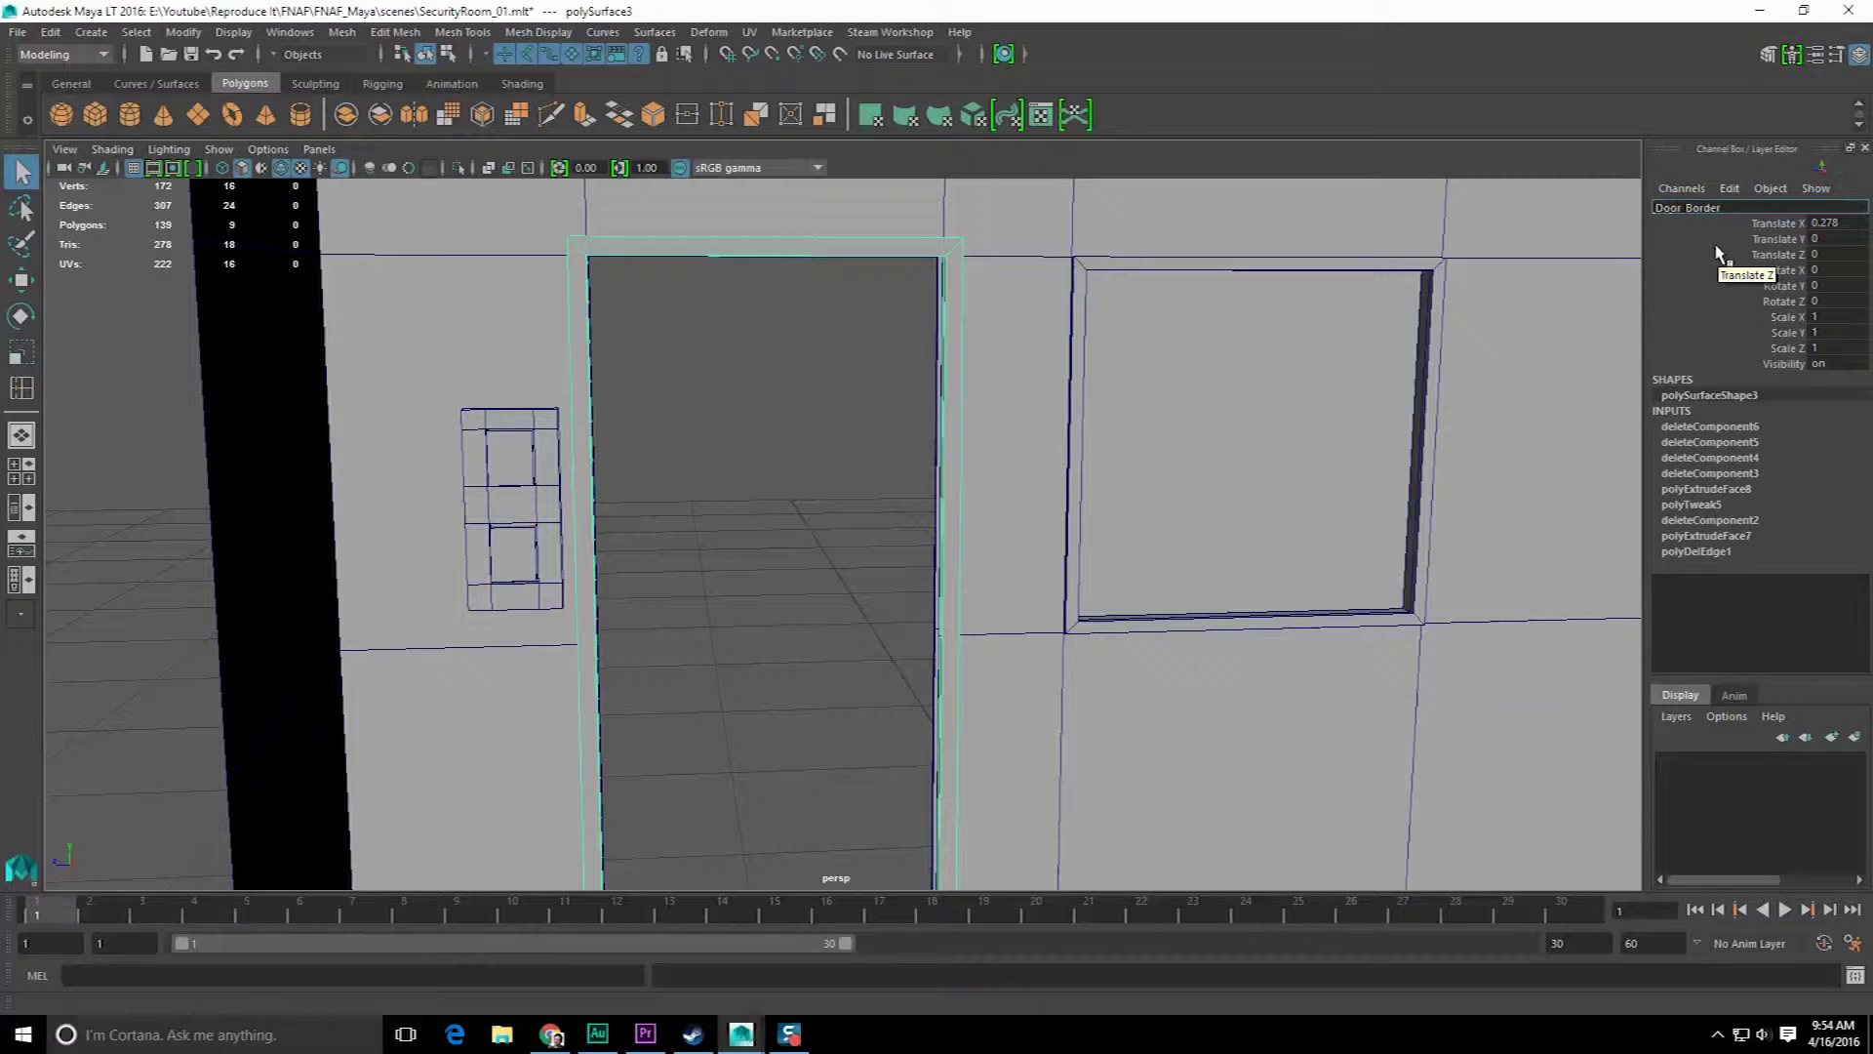
{"action": "key", "text": "Return"}
- Rename the room wall mesh Room
{"action": "left_click", "coordinate": [1242, 394]}
{"action": "double_click", "coordinate": [1708, 209]}
{"action": "type", "text": "Room"}
{"action": "key", "text": "Return"}
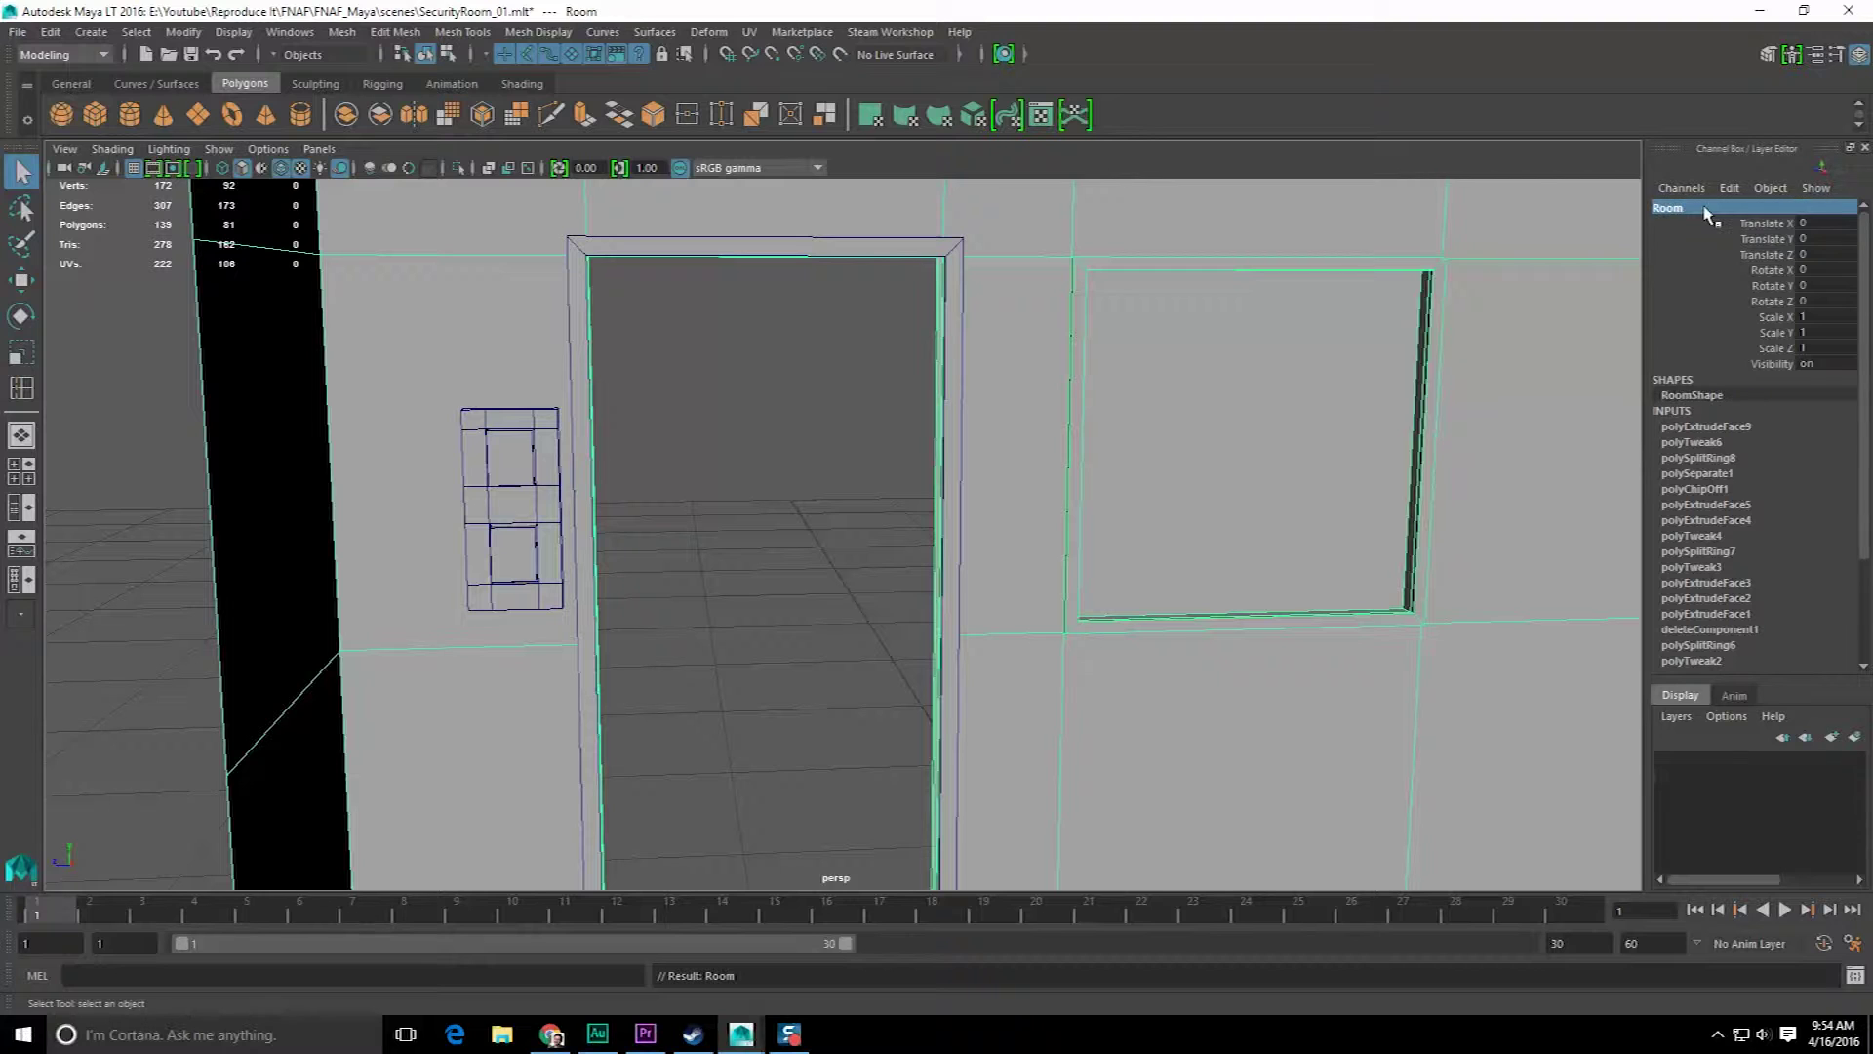
- Rename the button panel mesh beside the doorway LightSwitch_L_01
{"action": "left_click", "coordinate": [505, 468]}
{"action": "scroll", "coordinate": [752, 468], "scroll_direction": "up", "scroll_amount": 2}
{"action": "left_click_drag", "start_coordinate": [752, 468], "coordinate": [887, 489], "text": "alt"}
{"action": "left_click", "coordinate": [841, 492]}
{"action": "double_click", "coordinate": [1739, 206]}
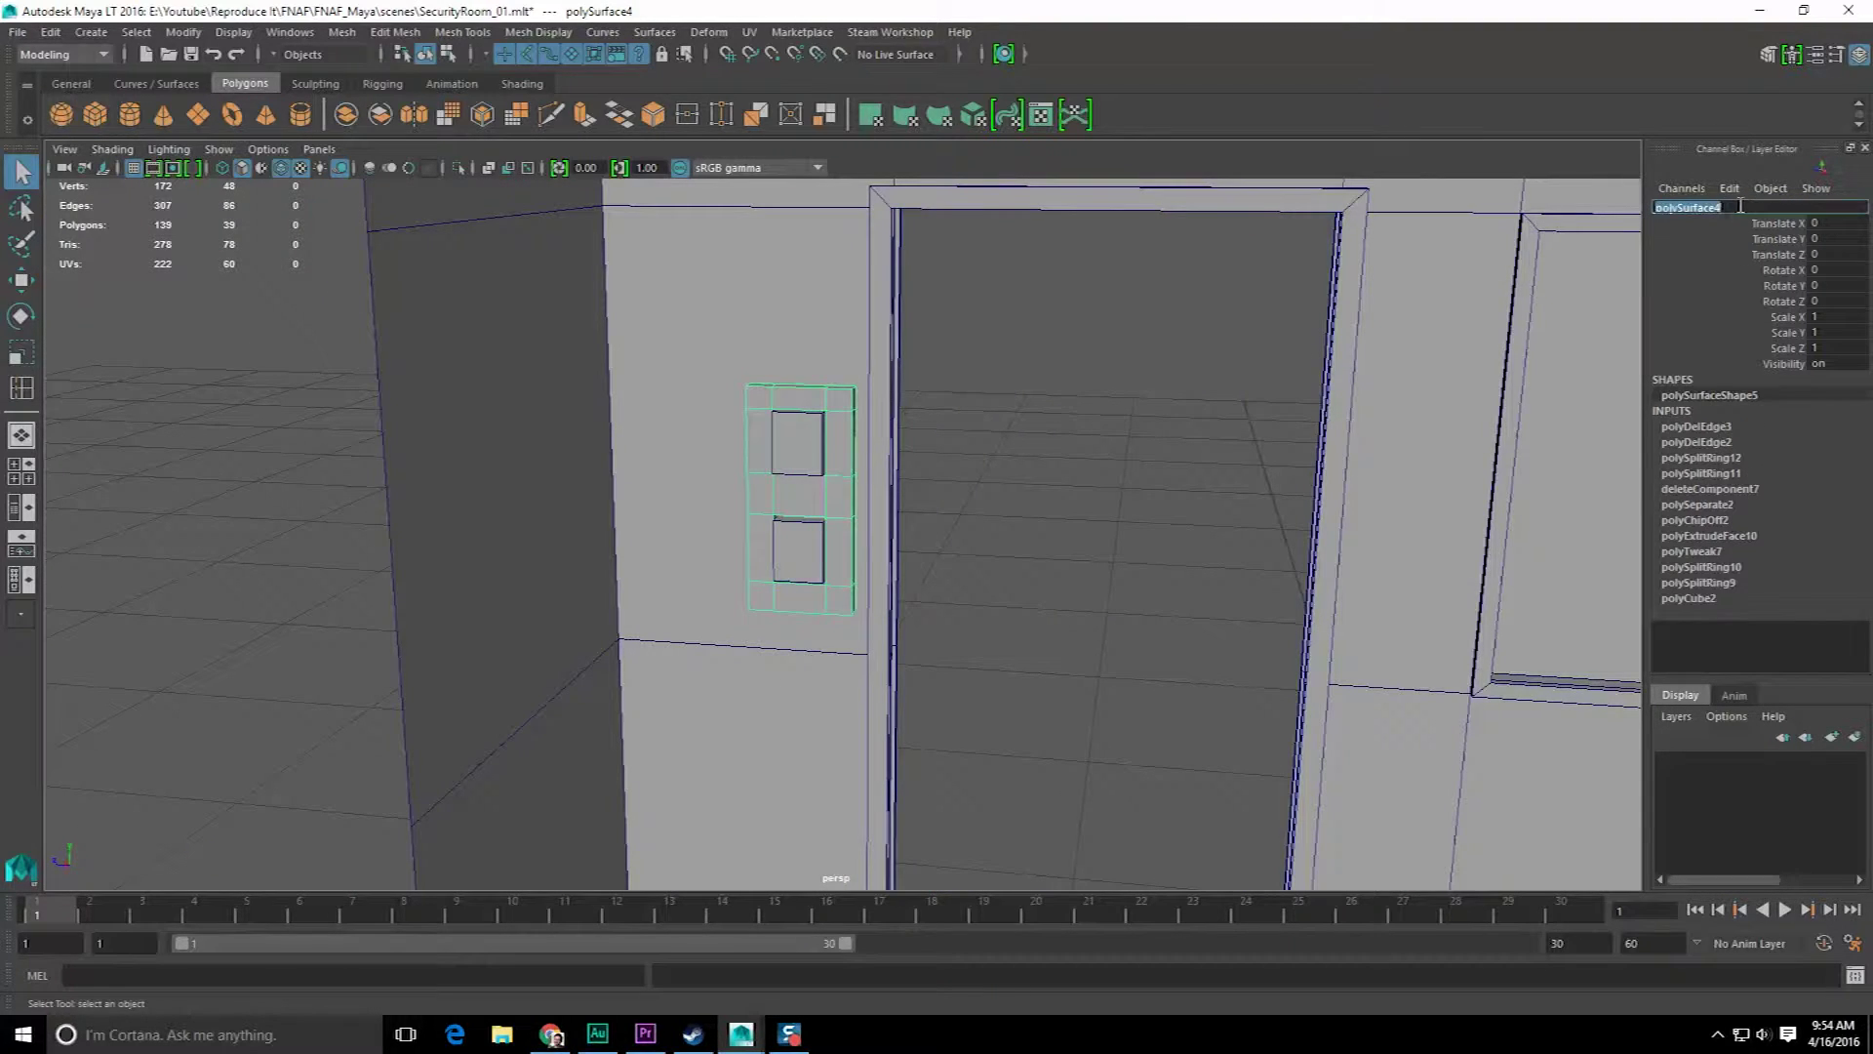
{"action": "type", "text": "LightSwitch_01"}
{"action": "key", "text": "Return"}
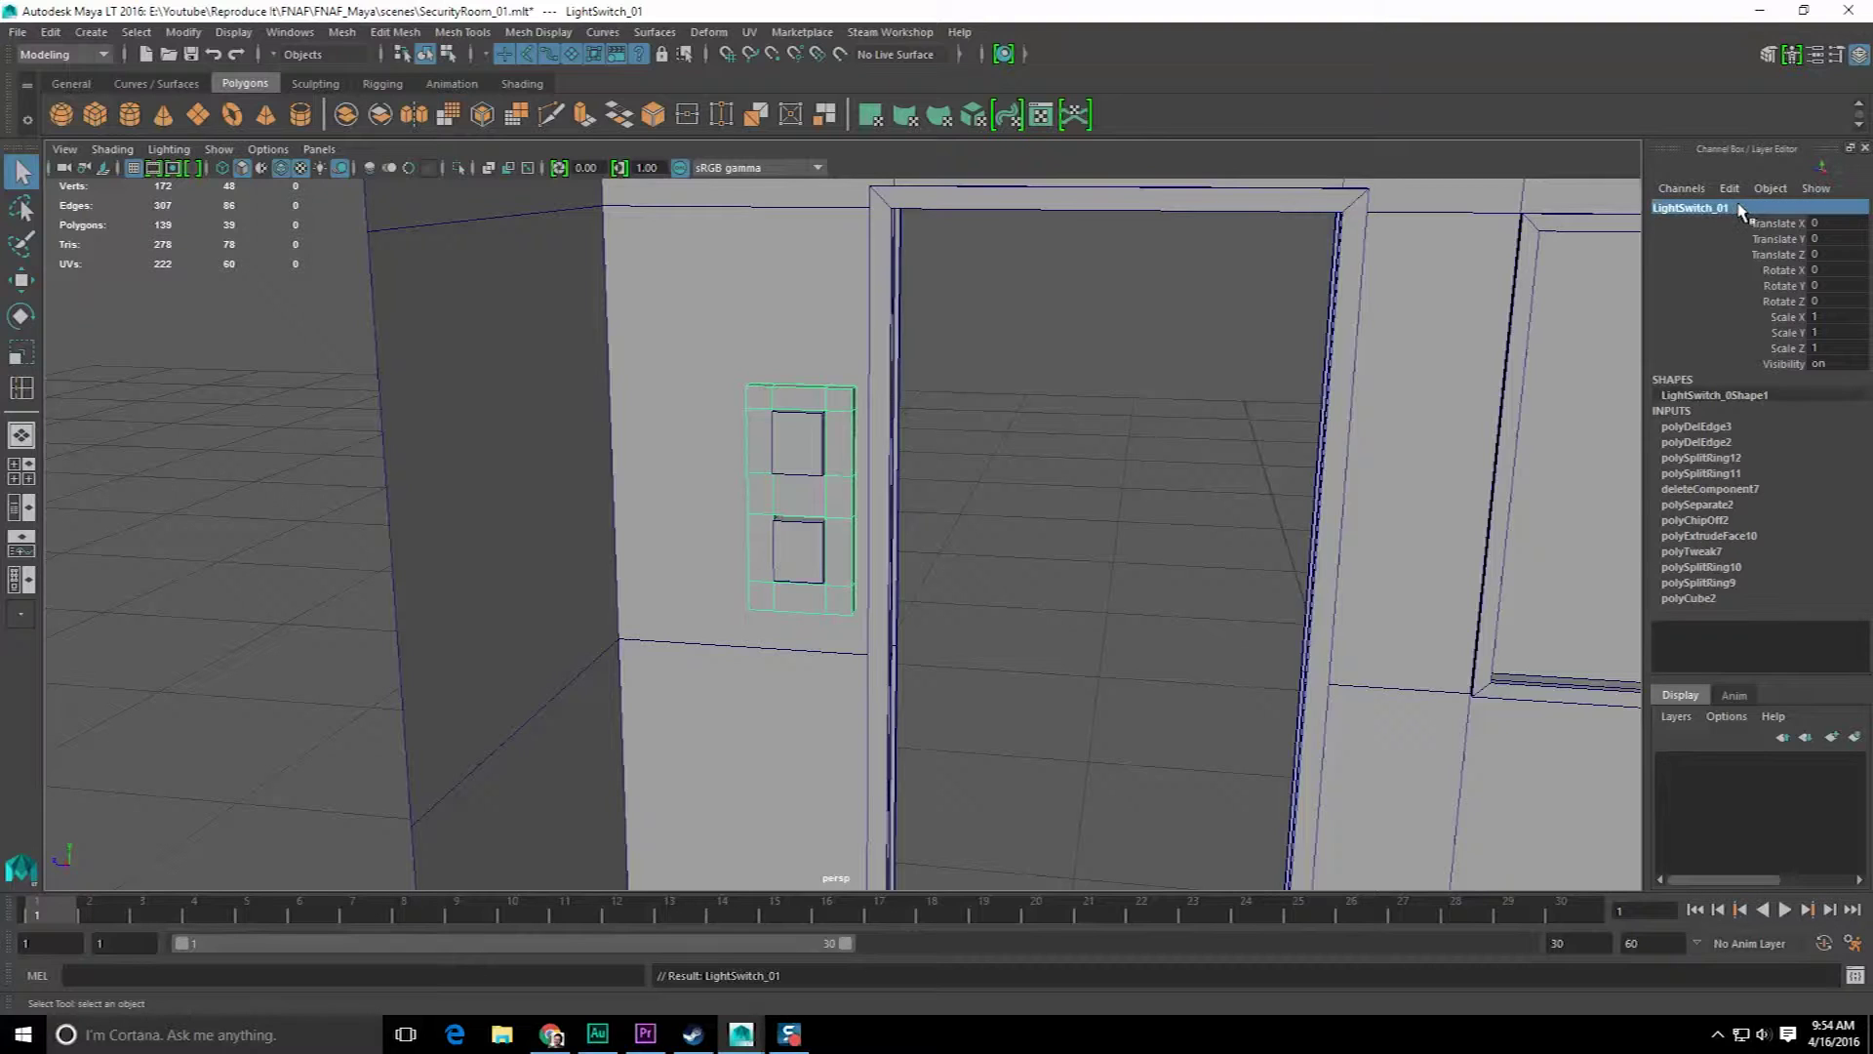
{"action": "double_click", "coordinate": [1724, 206]}
{"action": "left_click", "coordinate": [1768, 212]}
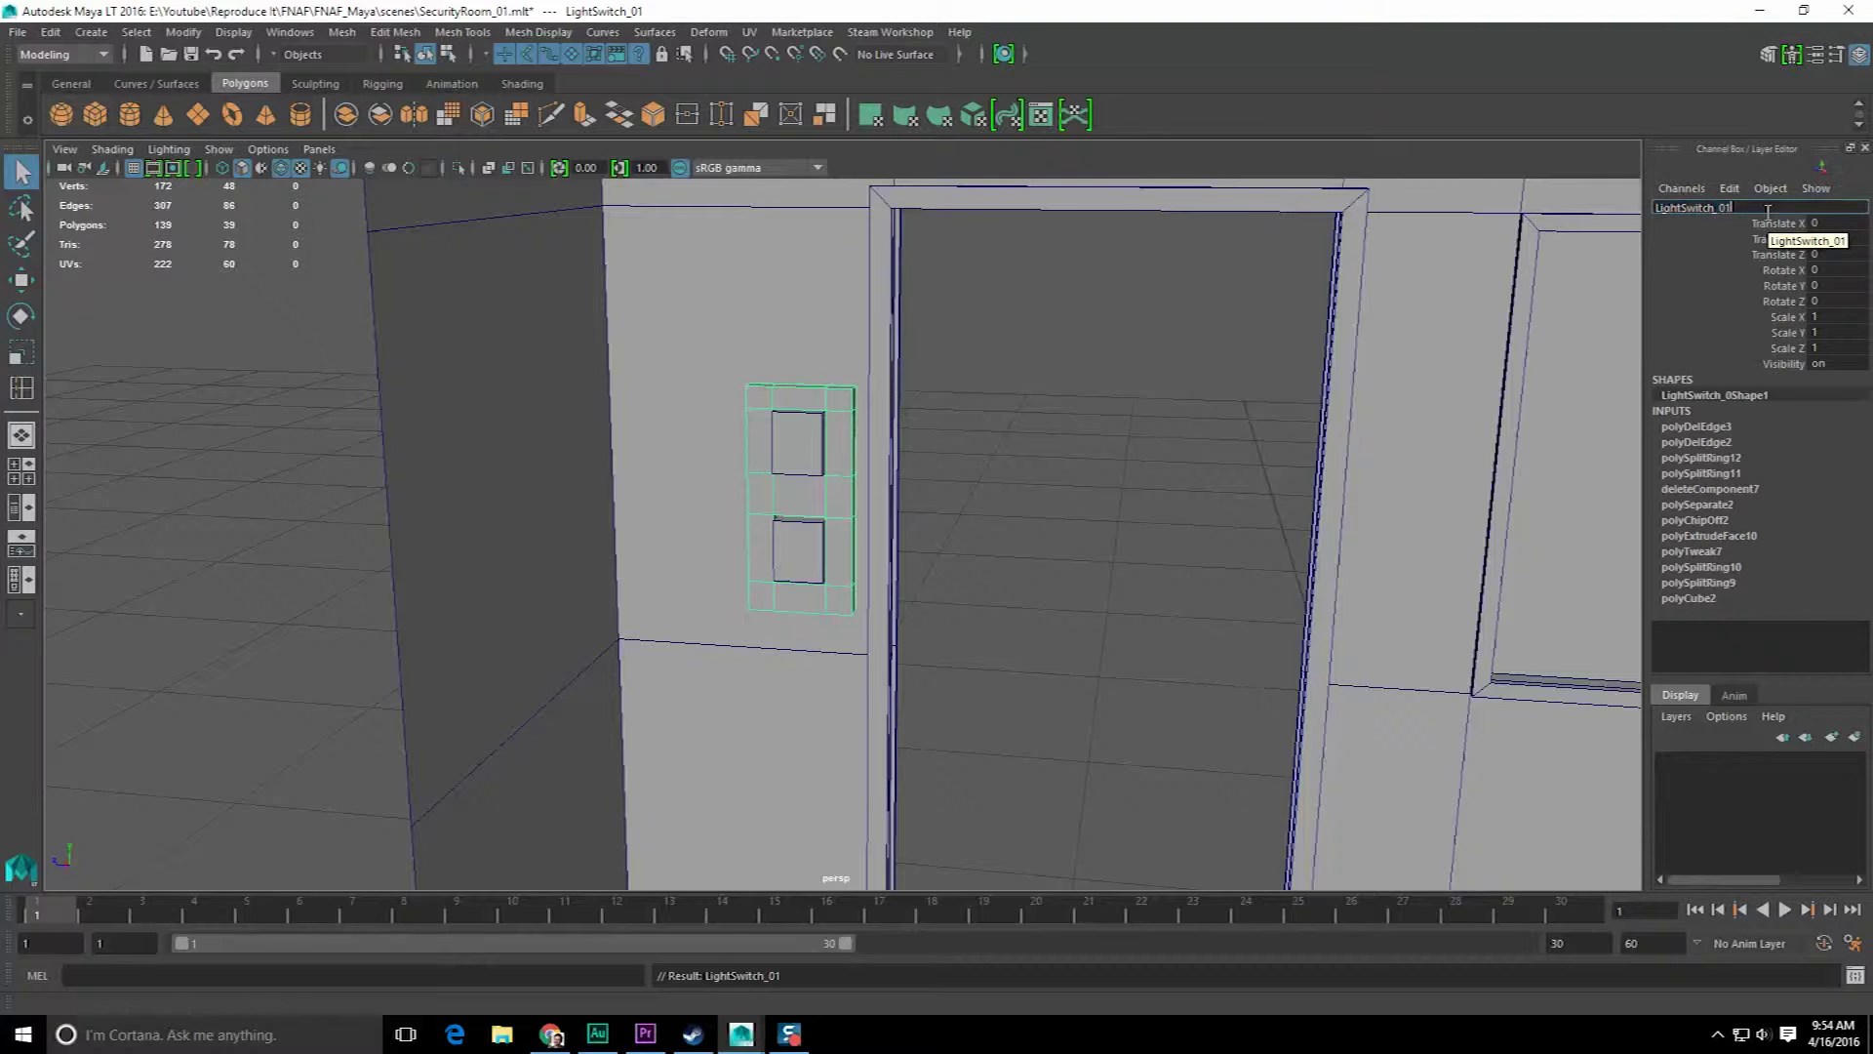
{"action": "type", "text": "L_01"}
{"action": "key", "text": "Return"}
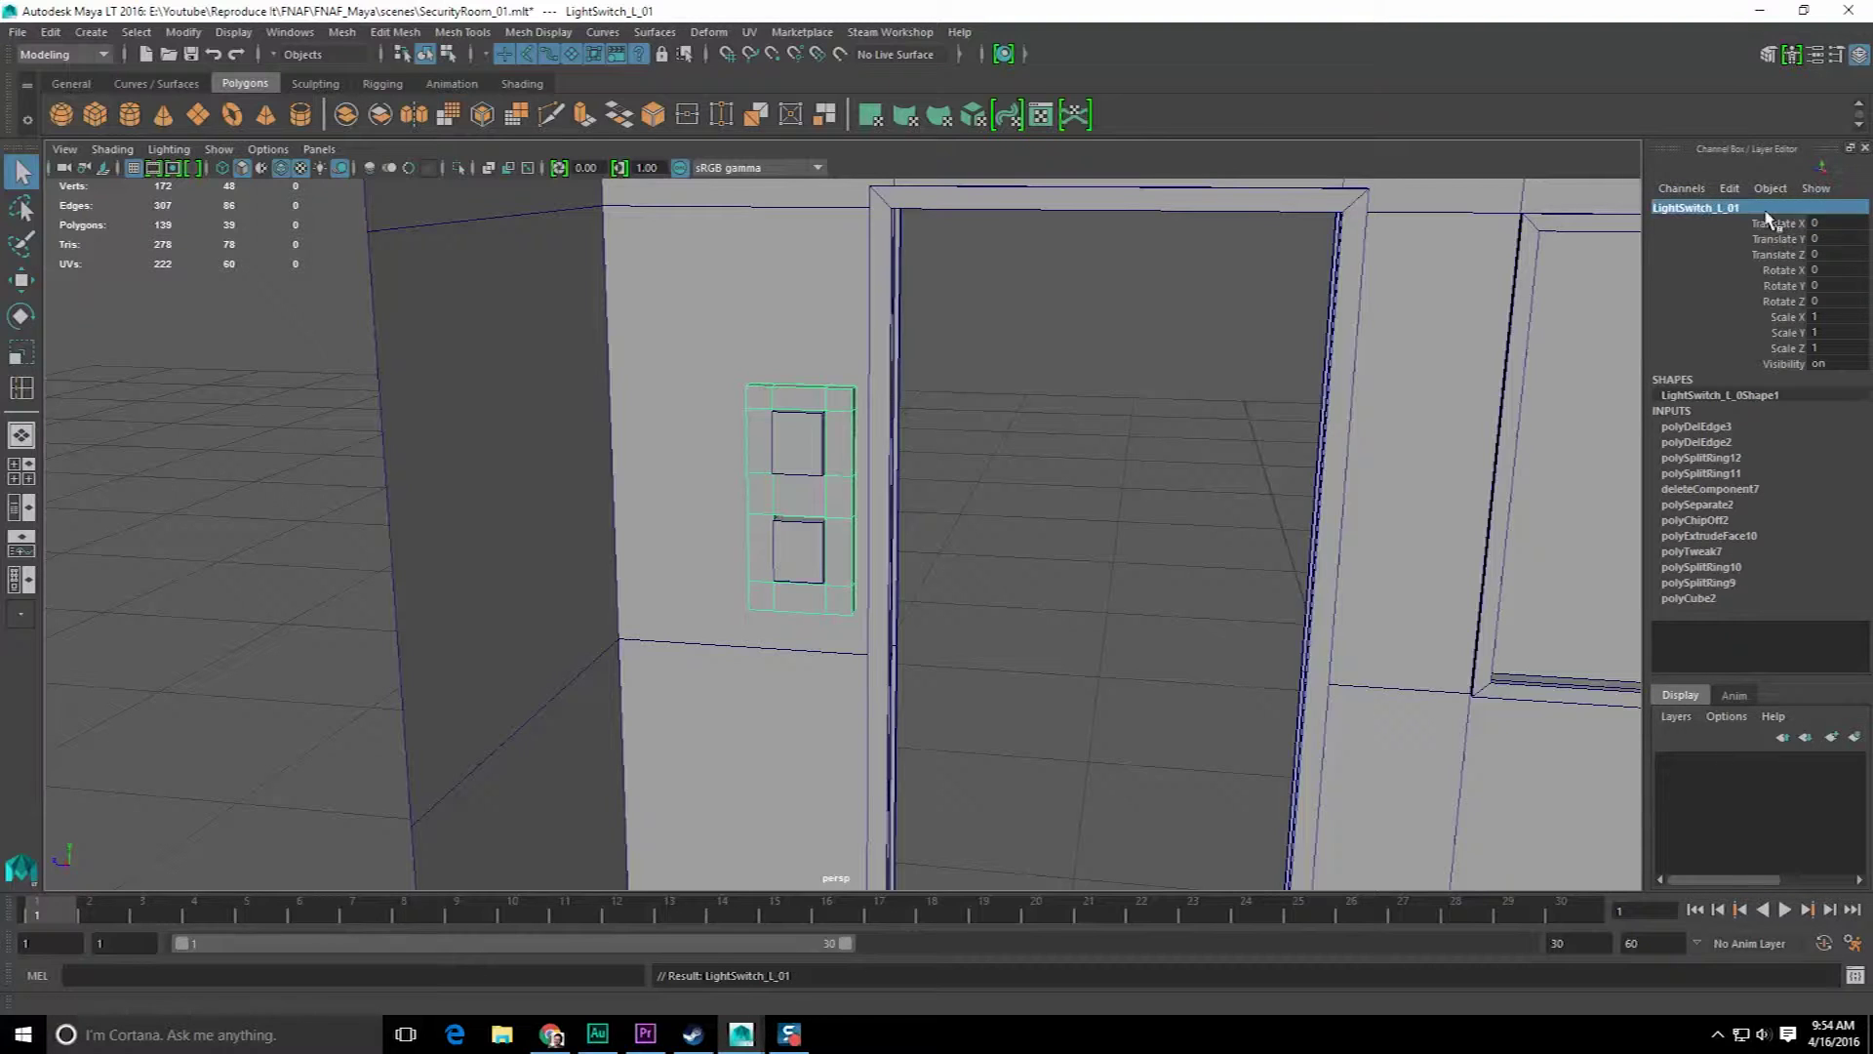
- Rename the upper button on the panel DoorControl_L_01
{"action": "left_click", "coordinate": [800, 469]}
{"action": "double_click", "coordinate": [1698, 207]}
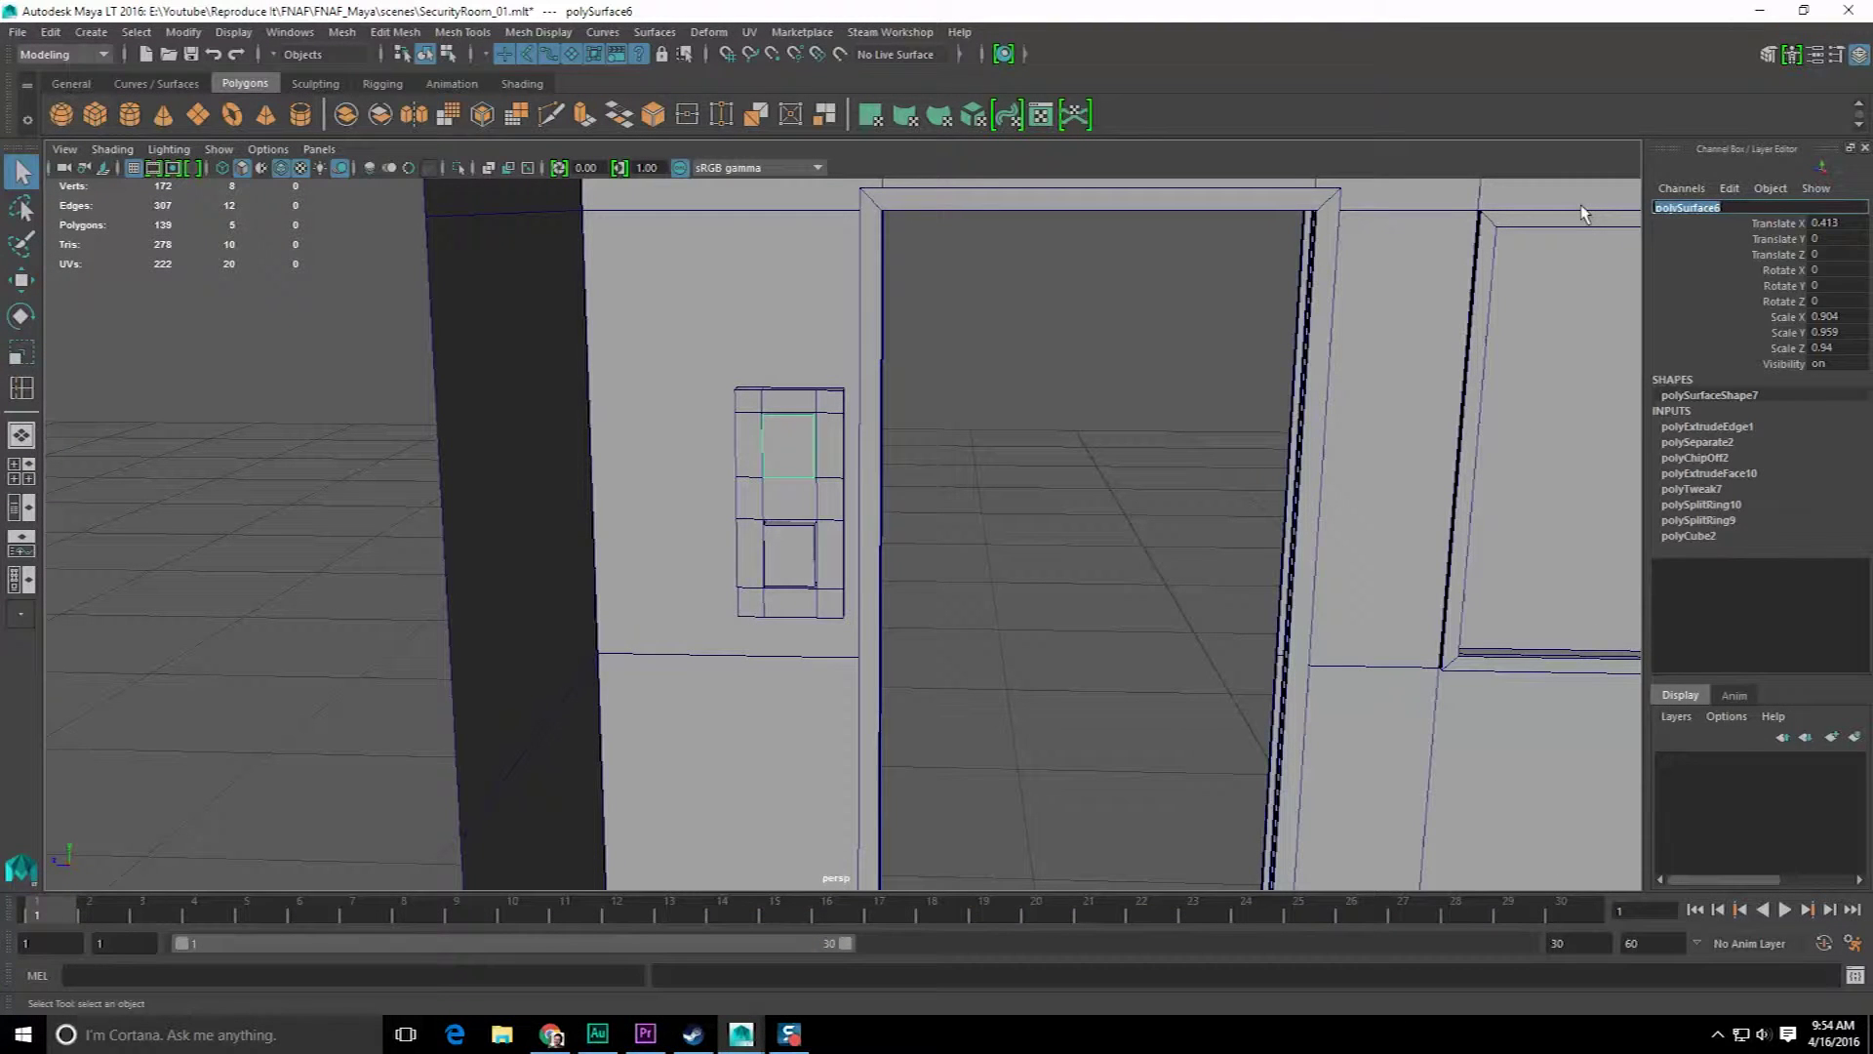
{"action": "type", "text": "DoorControl_L_01"}
{"action": "key", "text": "Return"}
- Reuse the name DoorControl_L_01 for the lower button with Door replaced by Light, and save the scene
{"action": "double_click", "coordinate": [1707, 212]}
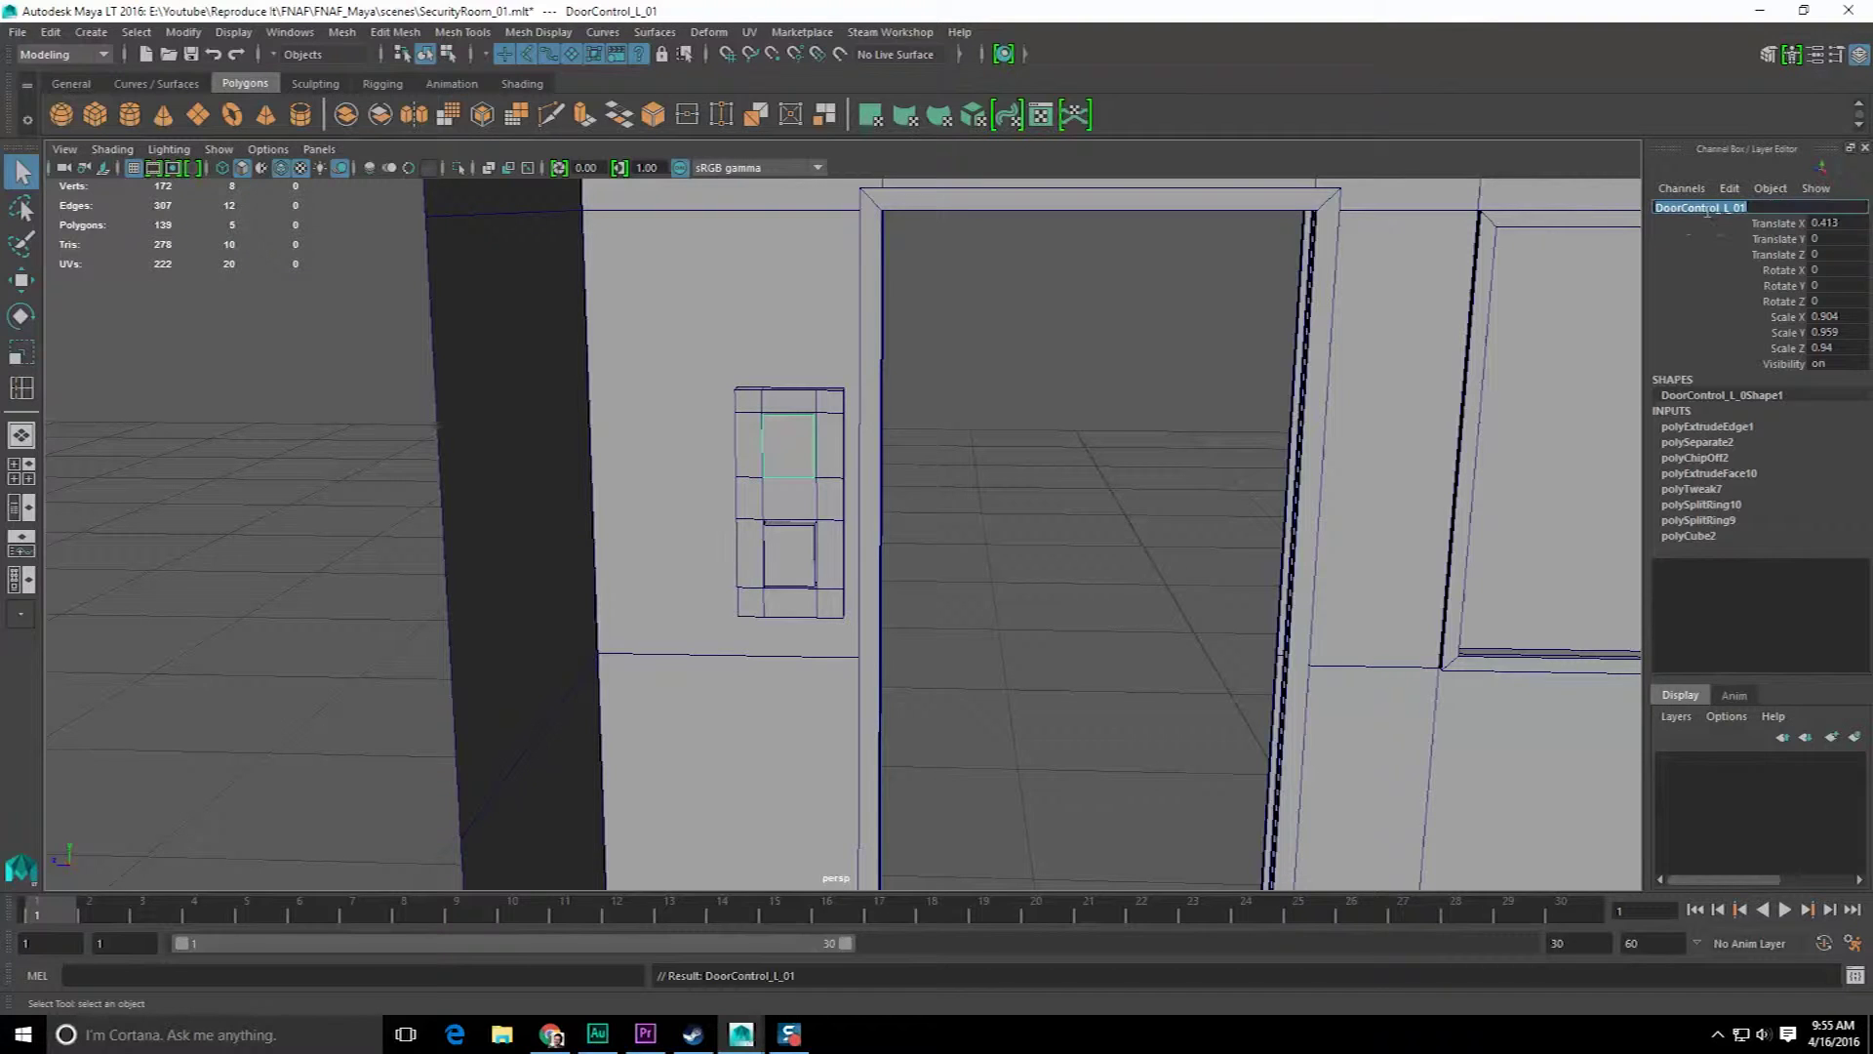
{"action": "left_click", "coordinate": [768, 558]}
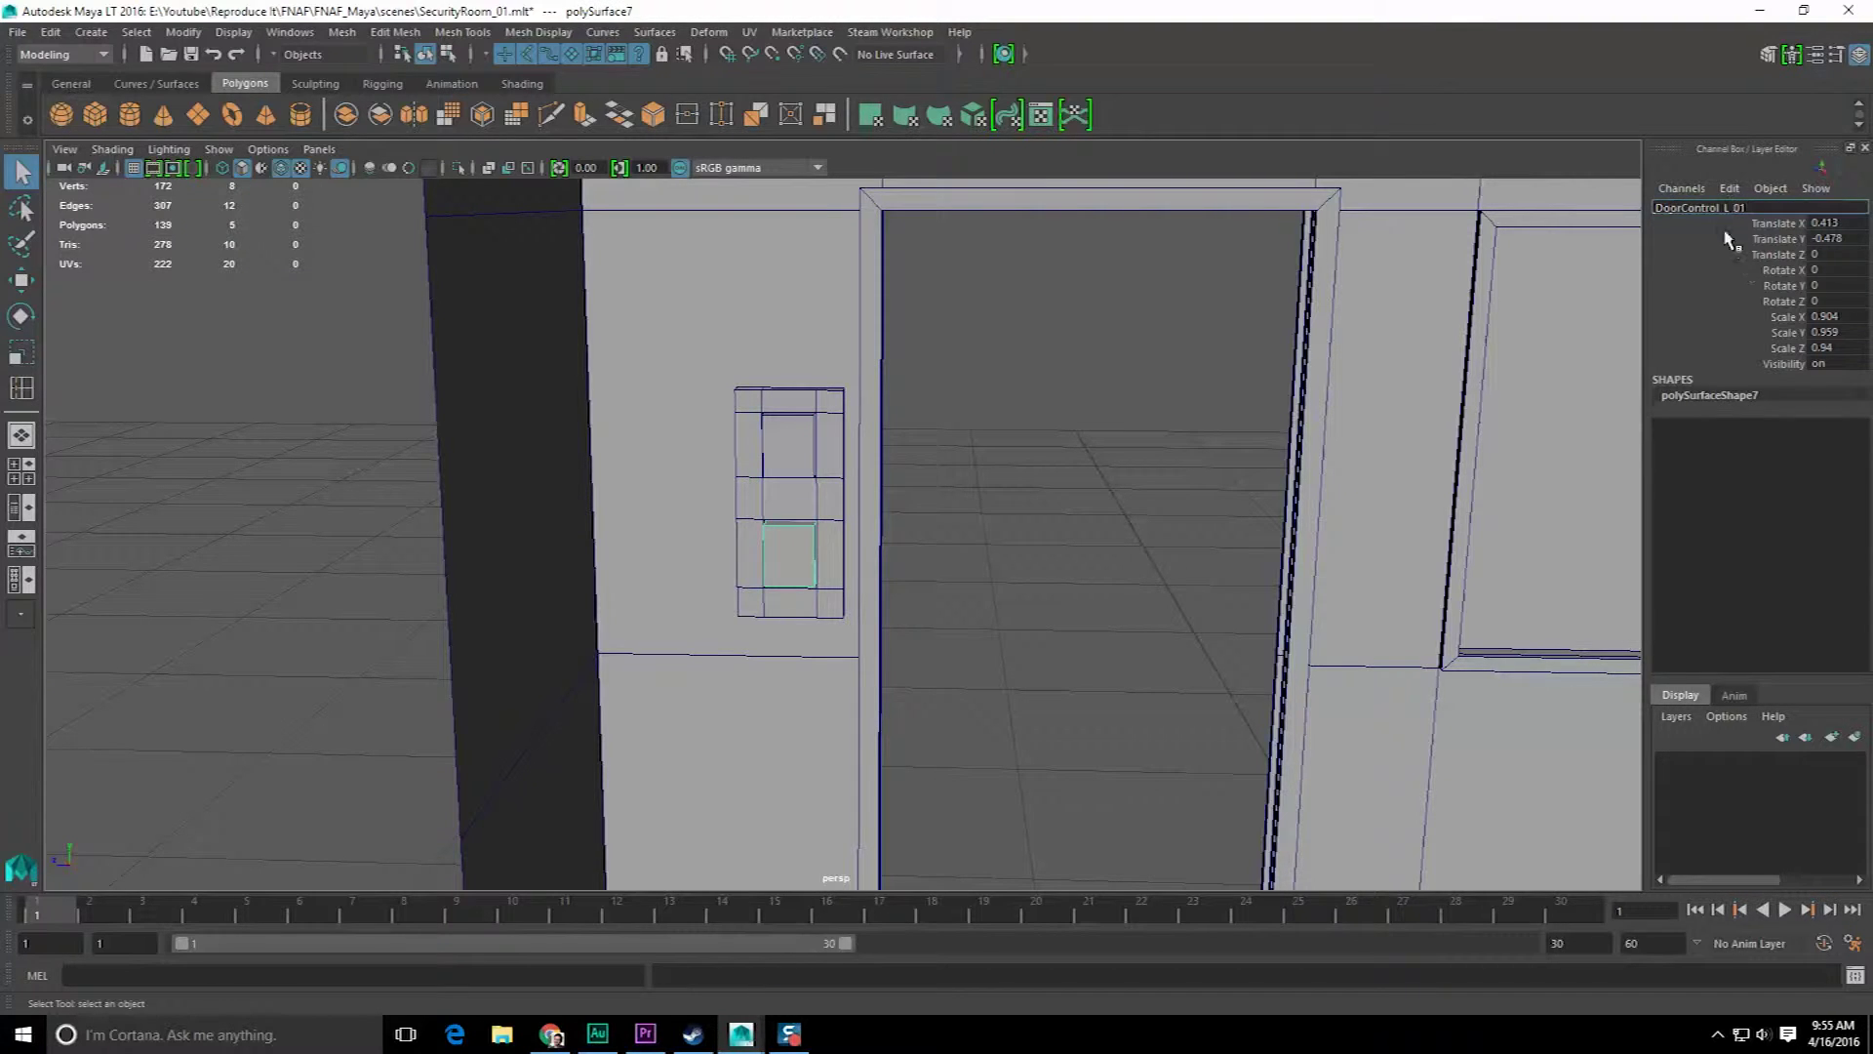
{"action": "type", "text": "Light"}
{"action": "key", "text": "Return"}
{"action": "left_click", "coordinate": [1185, 405]}
{"action": "key", "text": "ctrl+s"}
- Check the names of the button panel and its two buttons by selecting each part
{"action": "left_click", "coordinate": [763, 503]}
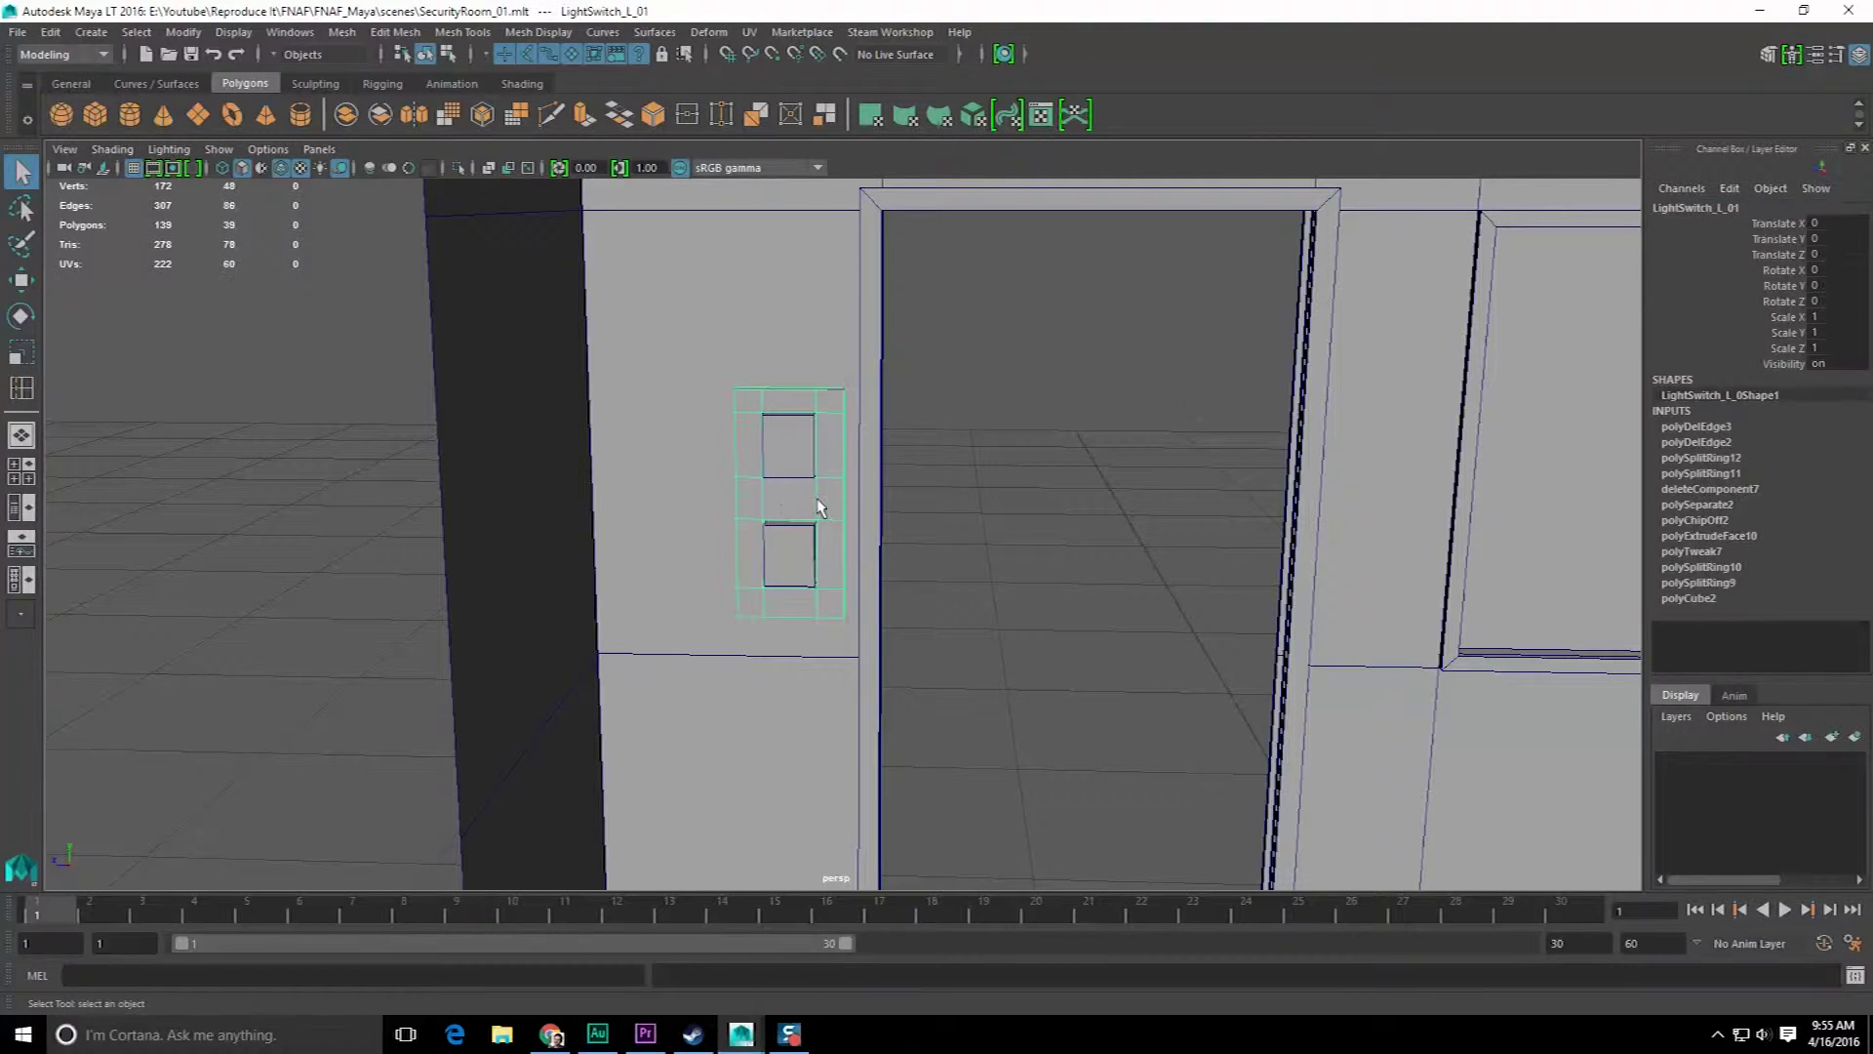
{"action": "left_click_drag", "start_coordinate": [815, 507], "coordinate": [824, 523], "text": "alt"}
{"action": "left_click", "coordinate": [781, 543]}
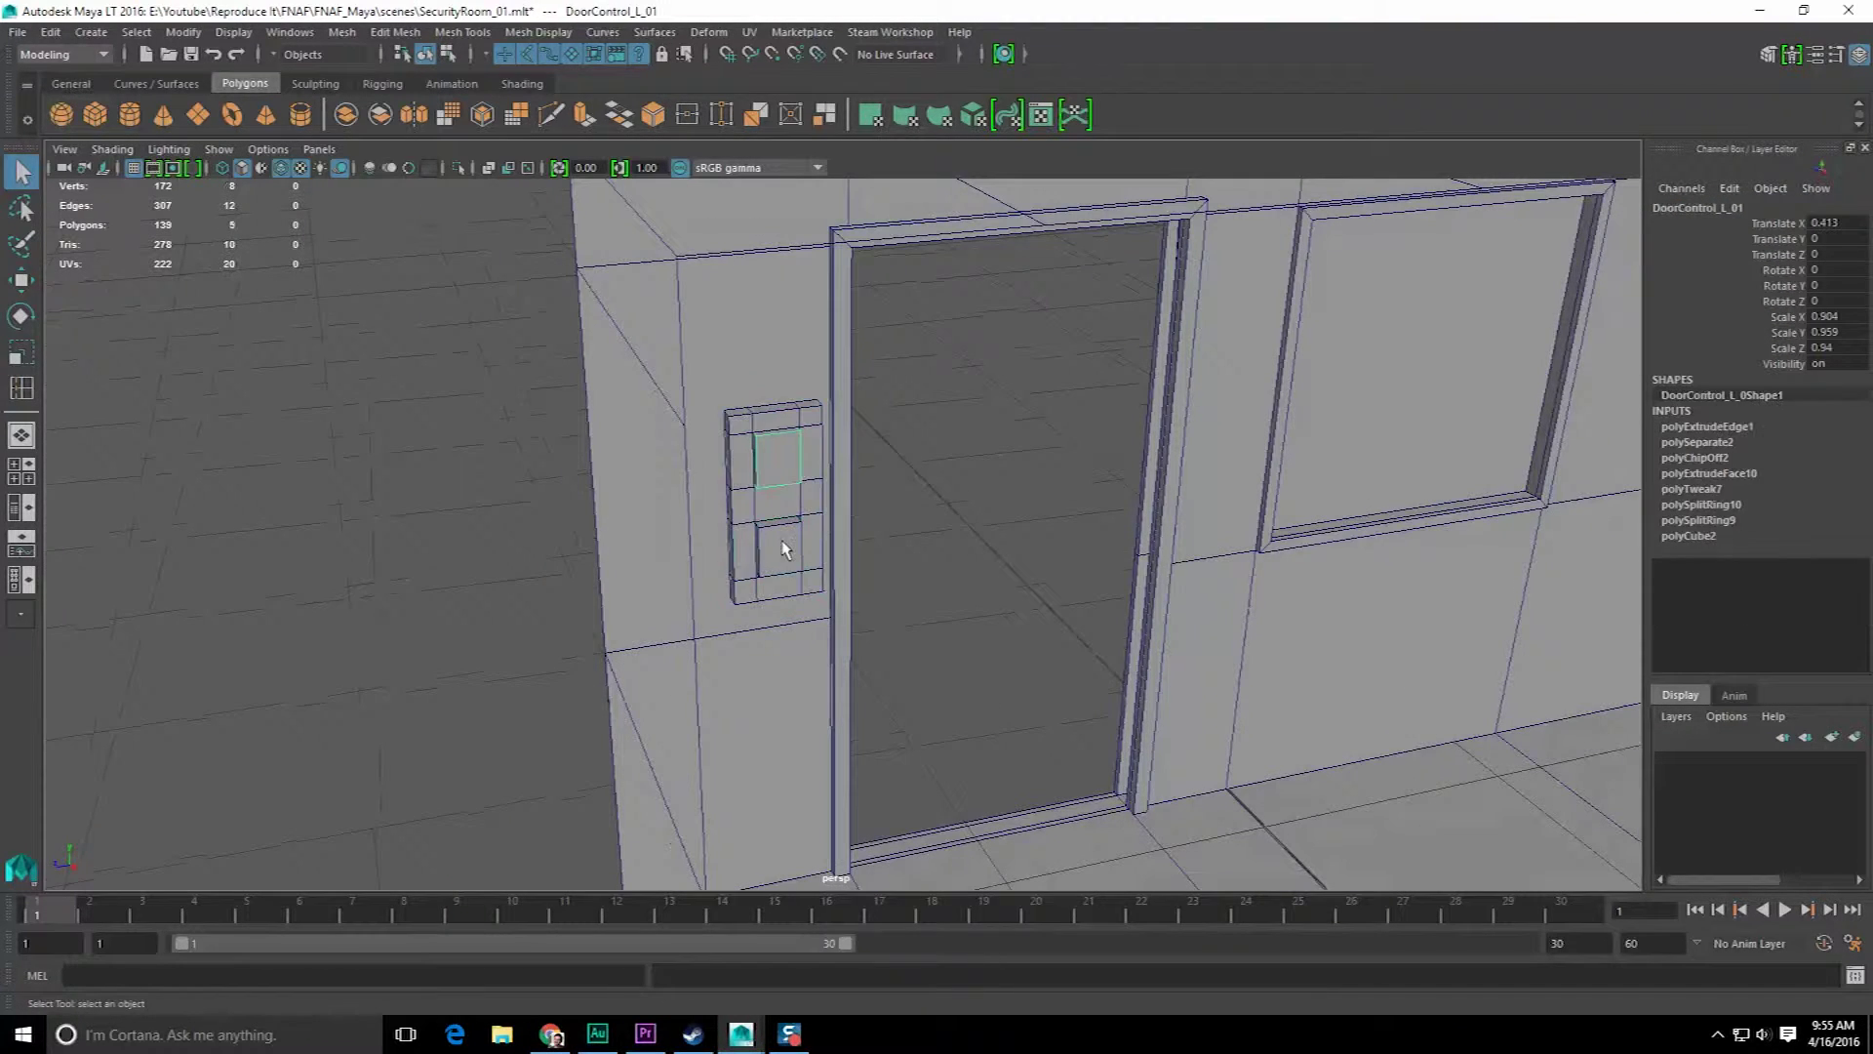
{"action": "left_click", "coordinate": [780, 480]}
{"action": "left_click", "coordinate": [739, 489]}
{"action": "left_click", "coordinate": [757, 483]}
{"action": "left_click", "coordinate": [757, 483]}
{"action": "left_click", "coordinate": [776, 564]}
{"action": "left_click", "coordinate": [787, 518]}
{"action": "left_click", "coordinate": [790, 519]}
{"action": "left_click", "coordinate": [546, 321]}
- Open the Outliner and delete the construction history of all objects in the scene
{"action": "left_click", "coordinate": [289, 31]}
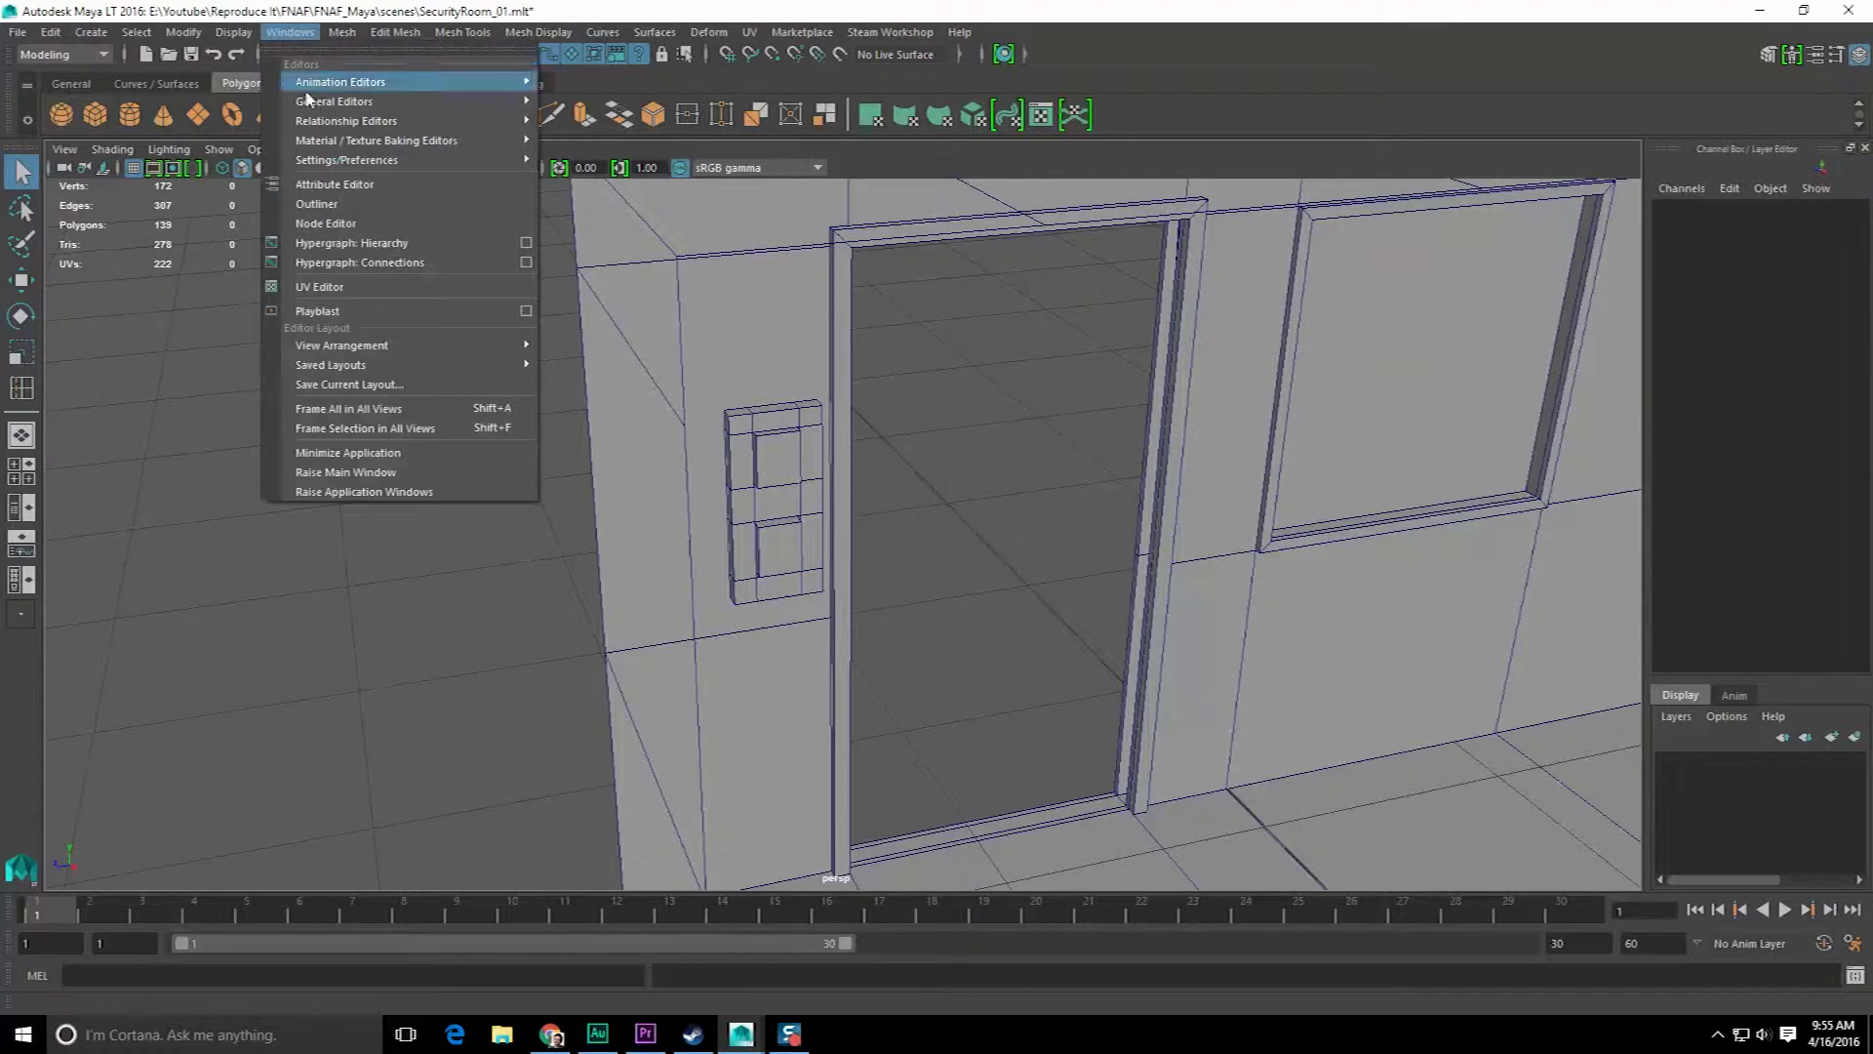
{"action": "left_click", "coordinate": [351, 222]}
{"action": "left_click_drag", "start_coordinate": [1642, 388], "coordinate": [252, 251]}
{"action": "left_click", "coordinate": [51, 31]}
{"action": "mouse_move", "coordinate": [207, 272]}
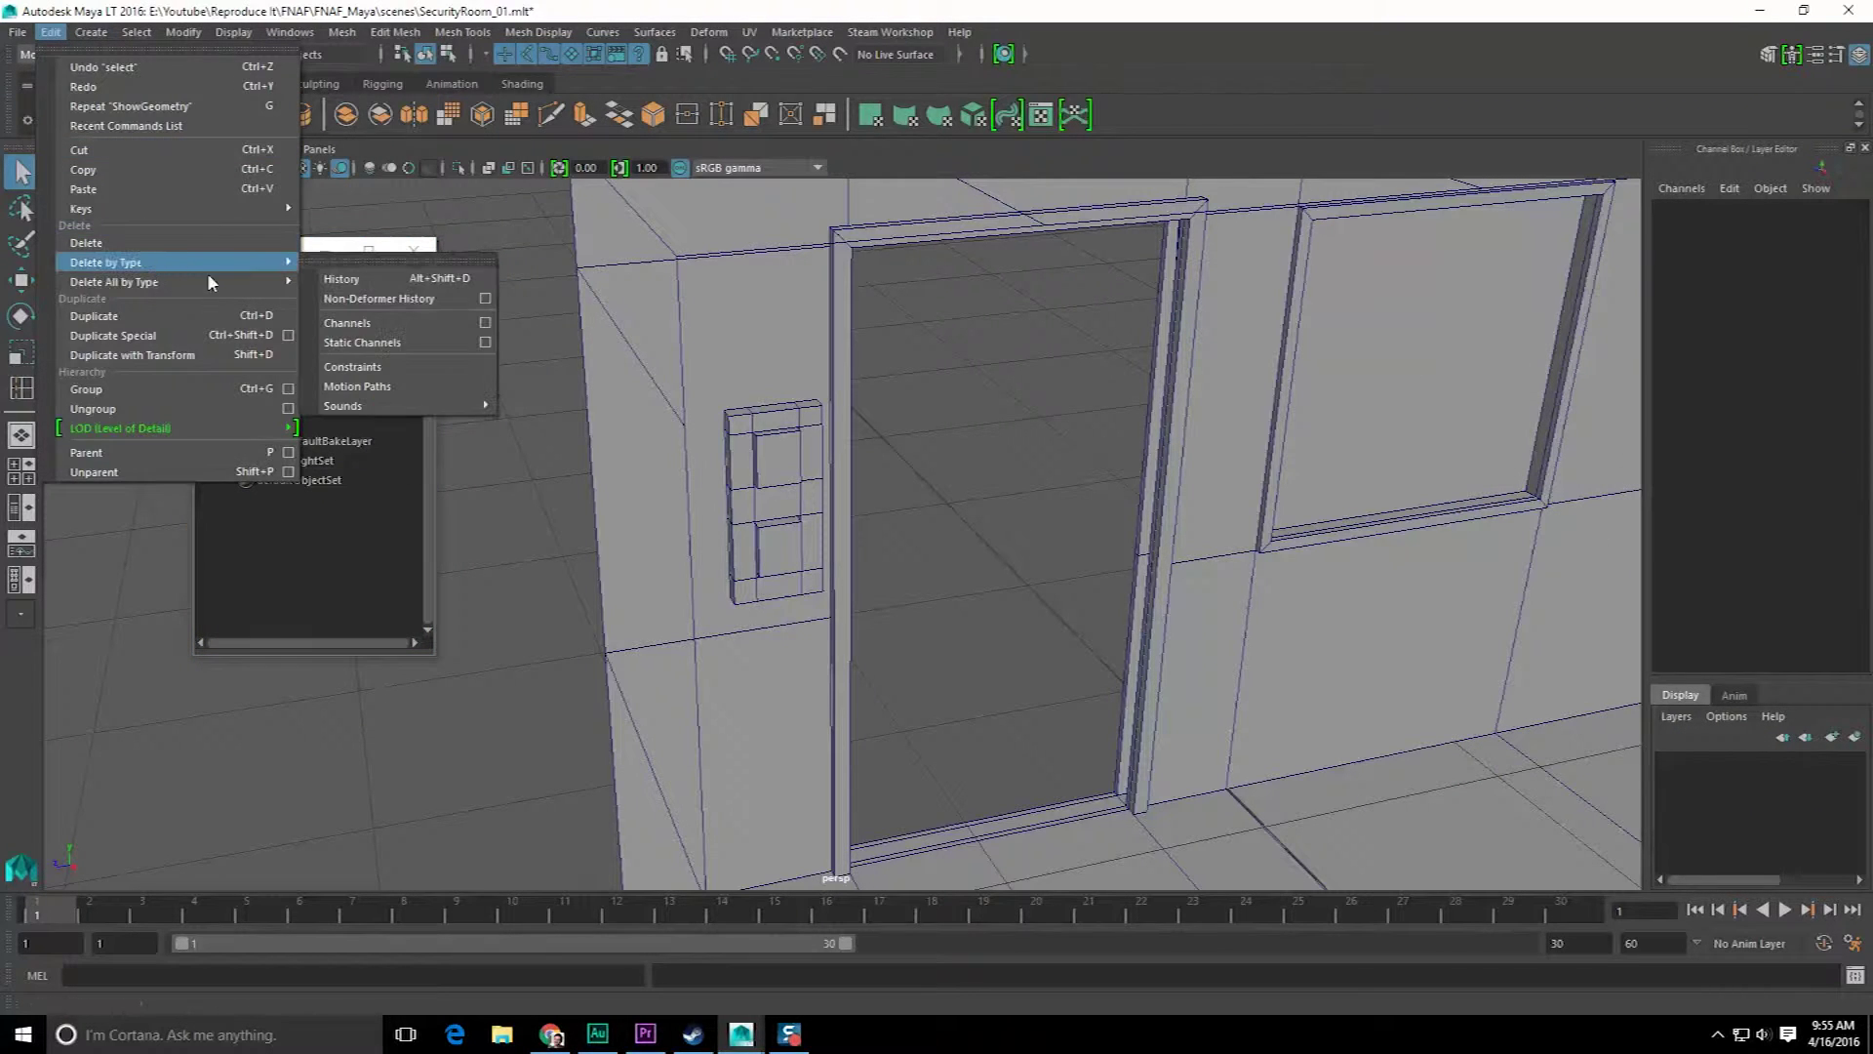
{"action": "left_click", "coordinate": [355, 301]}
- Rename the pCube1 group containing the room SecurityRoom
{"action": "left_click_drag", "start_coordinate": [792, 492], "coordinate": [822, 483], "text": "alt"}
{"action": "left_click", "coordinate": [277, 402]}
{"action": "key", "text": "f"}
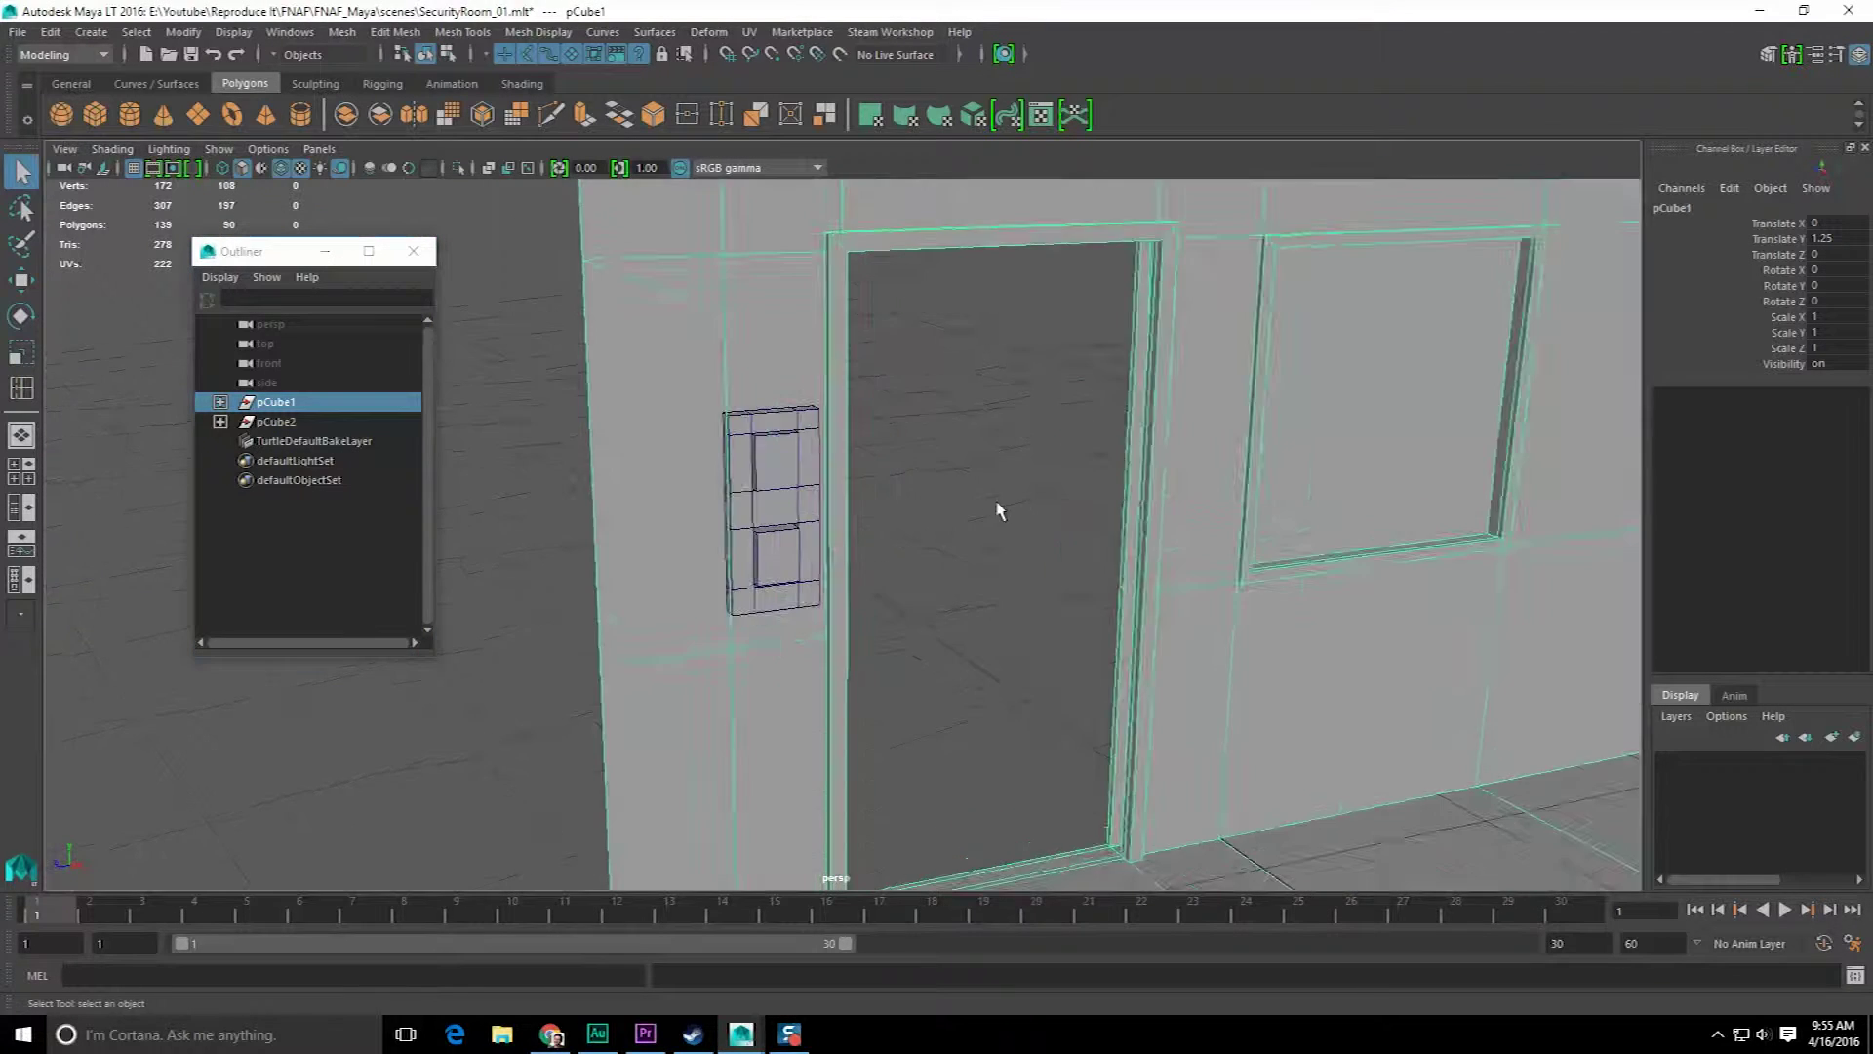
{"action": "double_click", "coordinate": [1679, 209]}
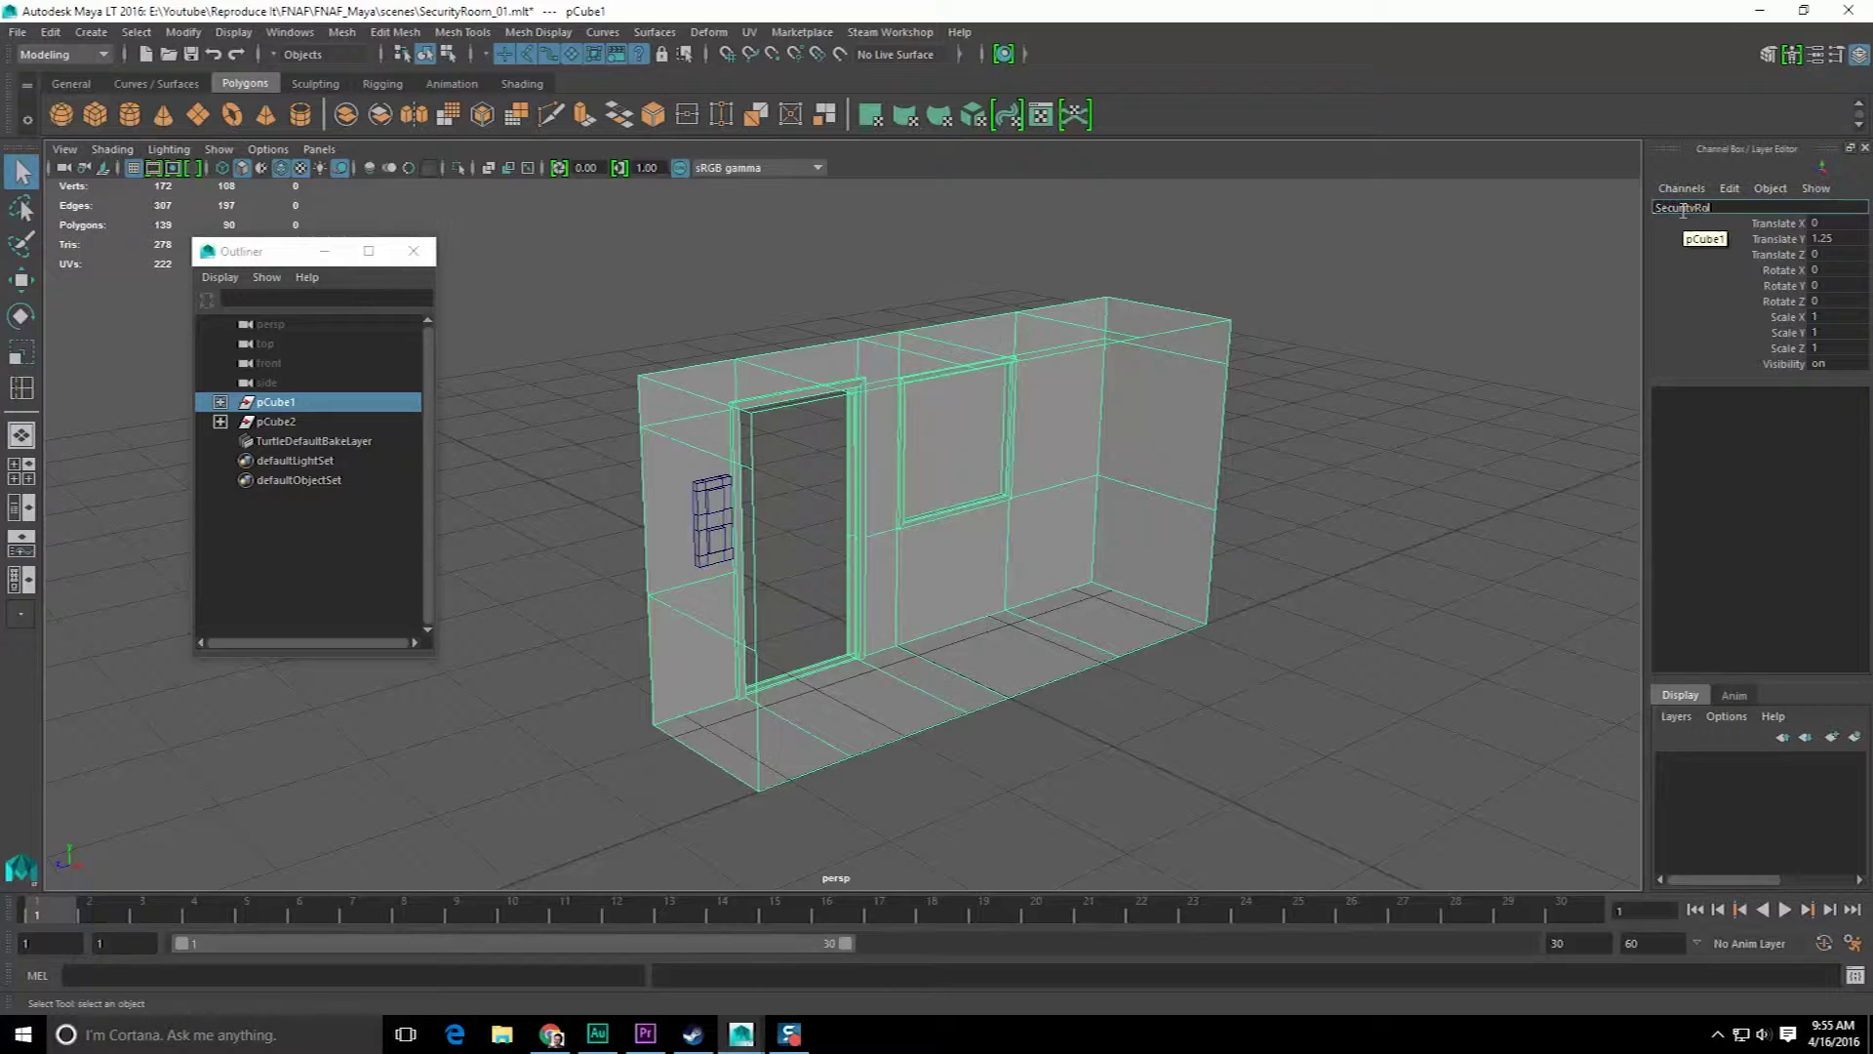
{"action": "type", "text": "SecurityRoom"}
{"action": "key", "text": "Return"}
- Rename the pCube2 group containing the button panel ControlPanel_L_01 and save the scene
{"action": "left_click", "coordinate": [276, 425]}
{"action": "scroll", "coordinate": [858, 540], "scroll_direction": "up", "scroll_amount": 3}
{"action": "left_click_drag", "start_coordinate": [858, 539], "coordinate": [803, 531], "text": "alt"}
{"action": "middle_click_drag", "start_coordinate": [803, 531], "coordinate": [935, 492], "text": "alt"}
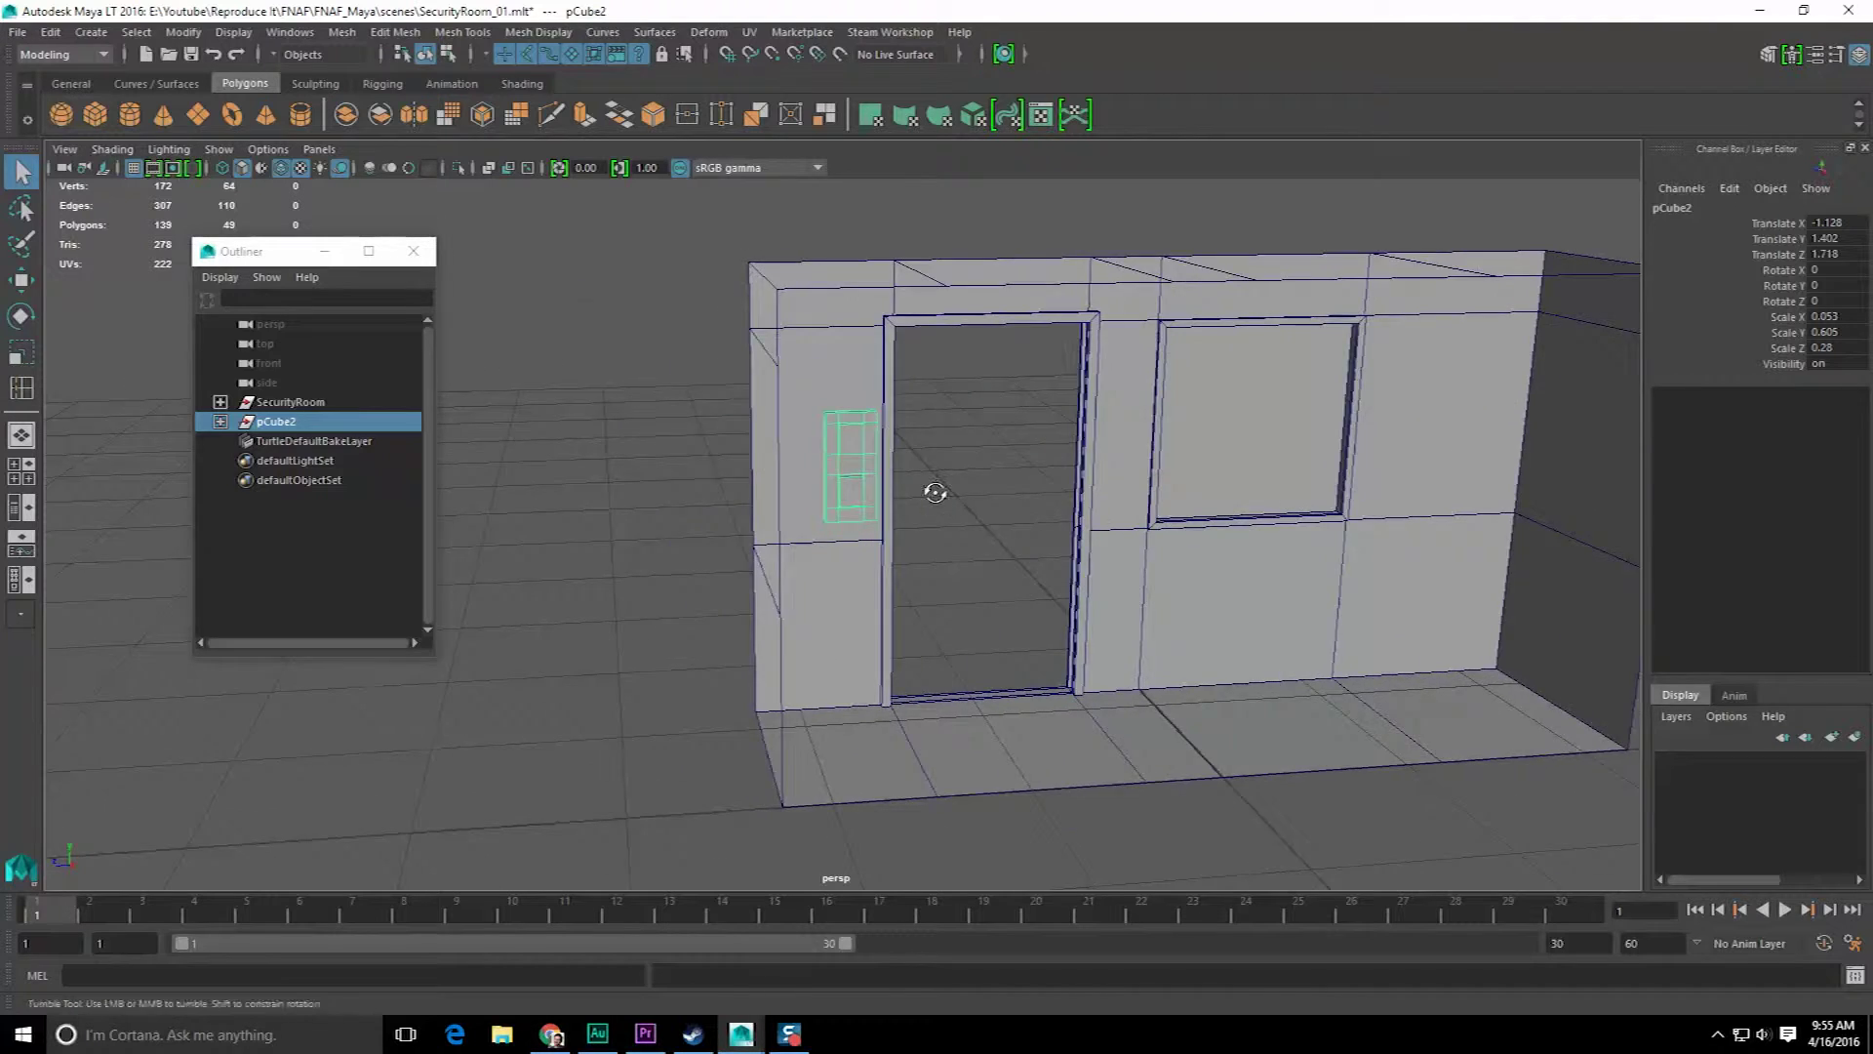
{"action": "left_click_drag", "start_coordinate": [935, 492], "coordinate": [975, 483], "text": "alt"}
{"action": "double_click", "coordinate": [1679, 207]}
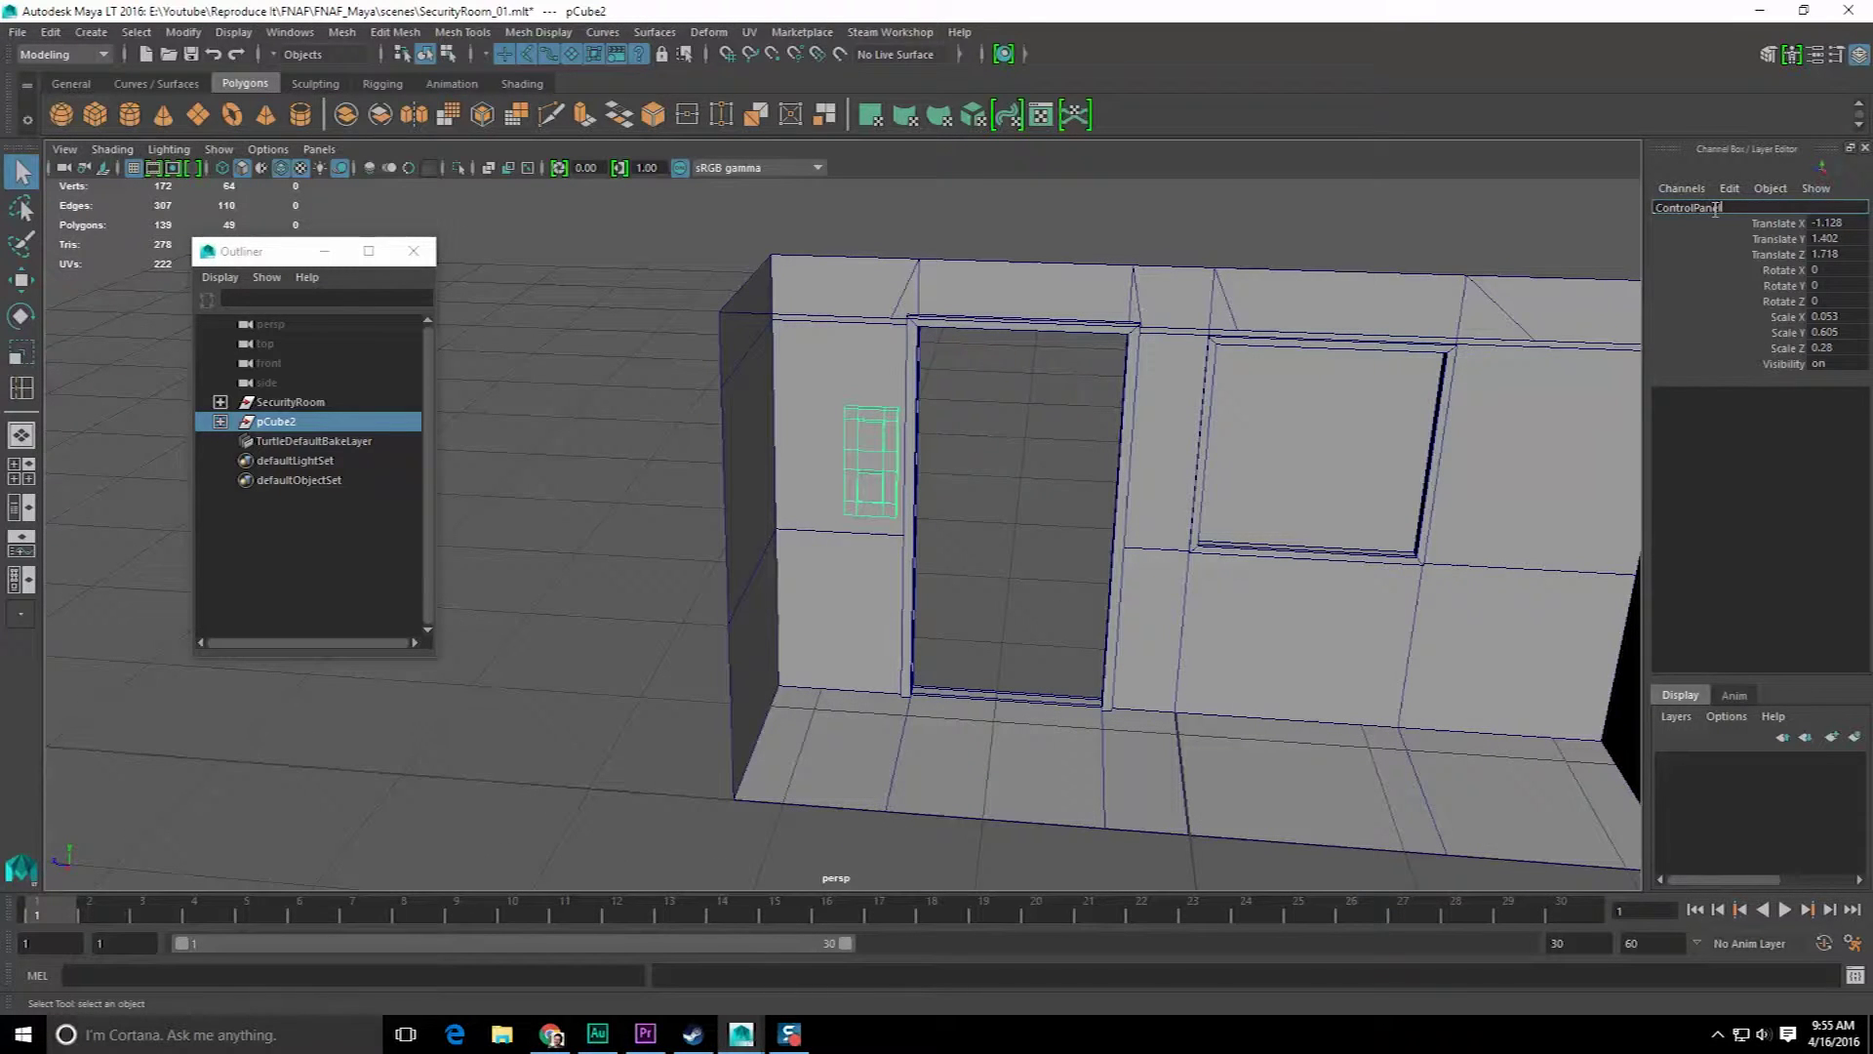
{"action": "type", "text": "ControlPanel_L_01"}
{"action": "key", "text": "Return"}
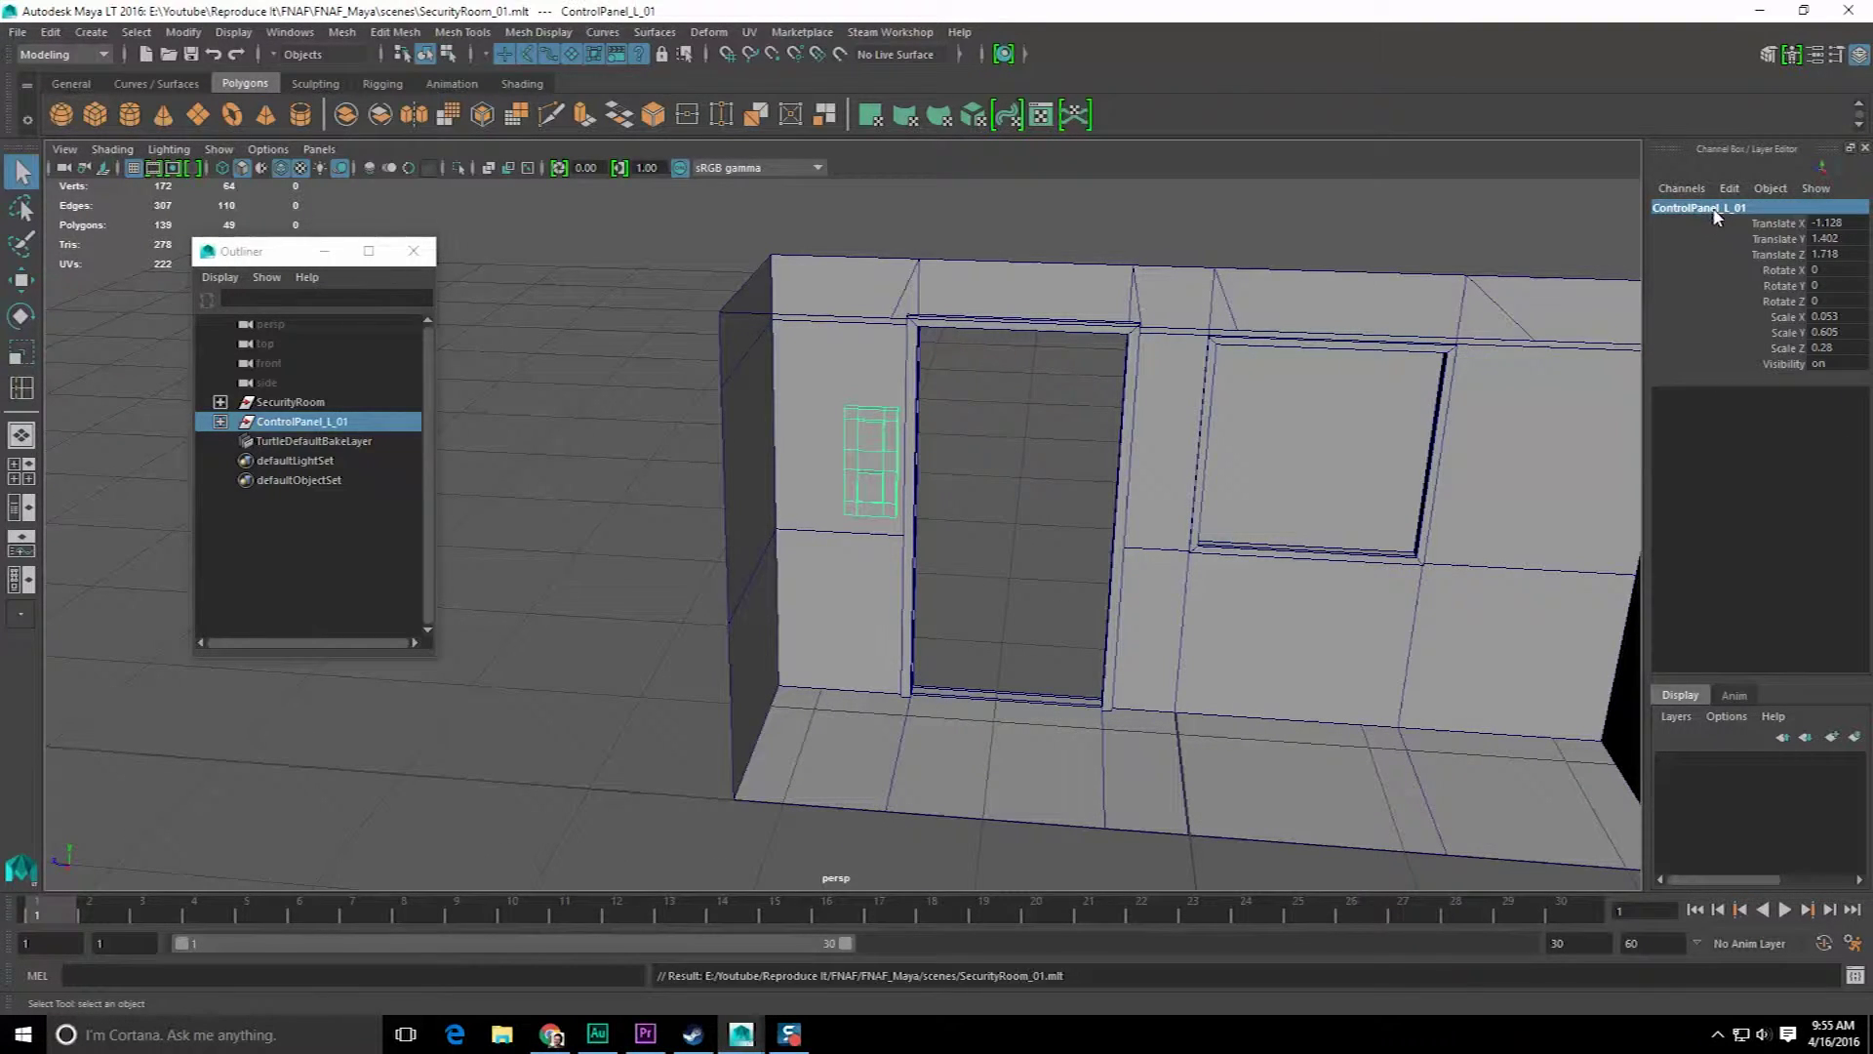
- Parent ControlPanel_L_01 under the SecurityRoom group, close the Outliner and save the scene
{"action": "middle_click_drag", "start_coordinate": [286, 409], "coordinate": [286, 402]}
{"action": "left_click_drag", "start_coordinate": [536, 493], "coordinate": [917, 448], "text": "alt"}
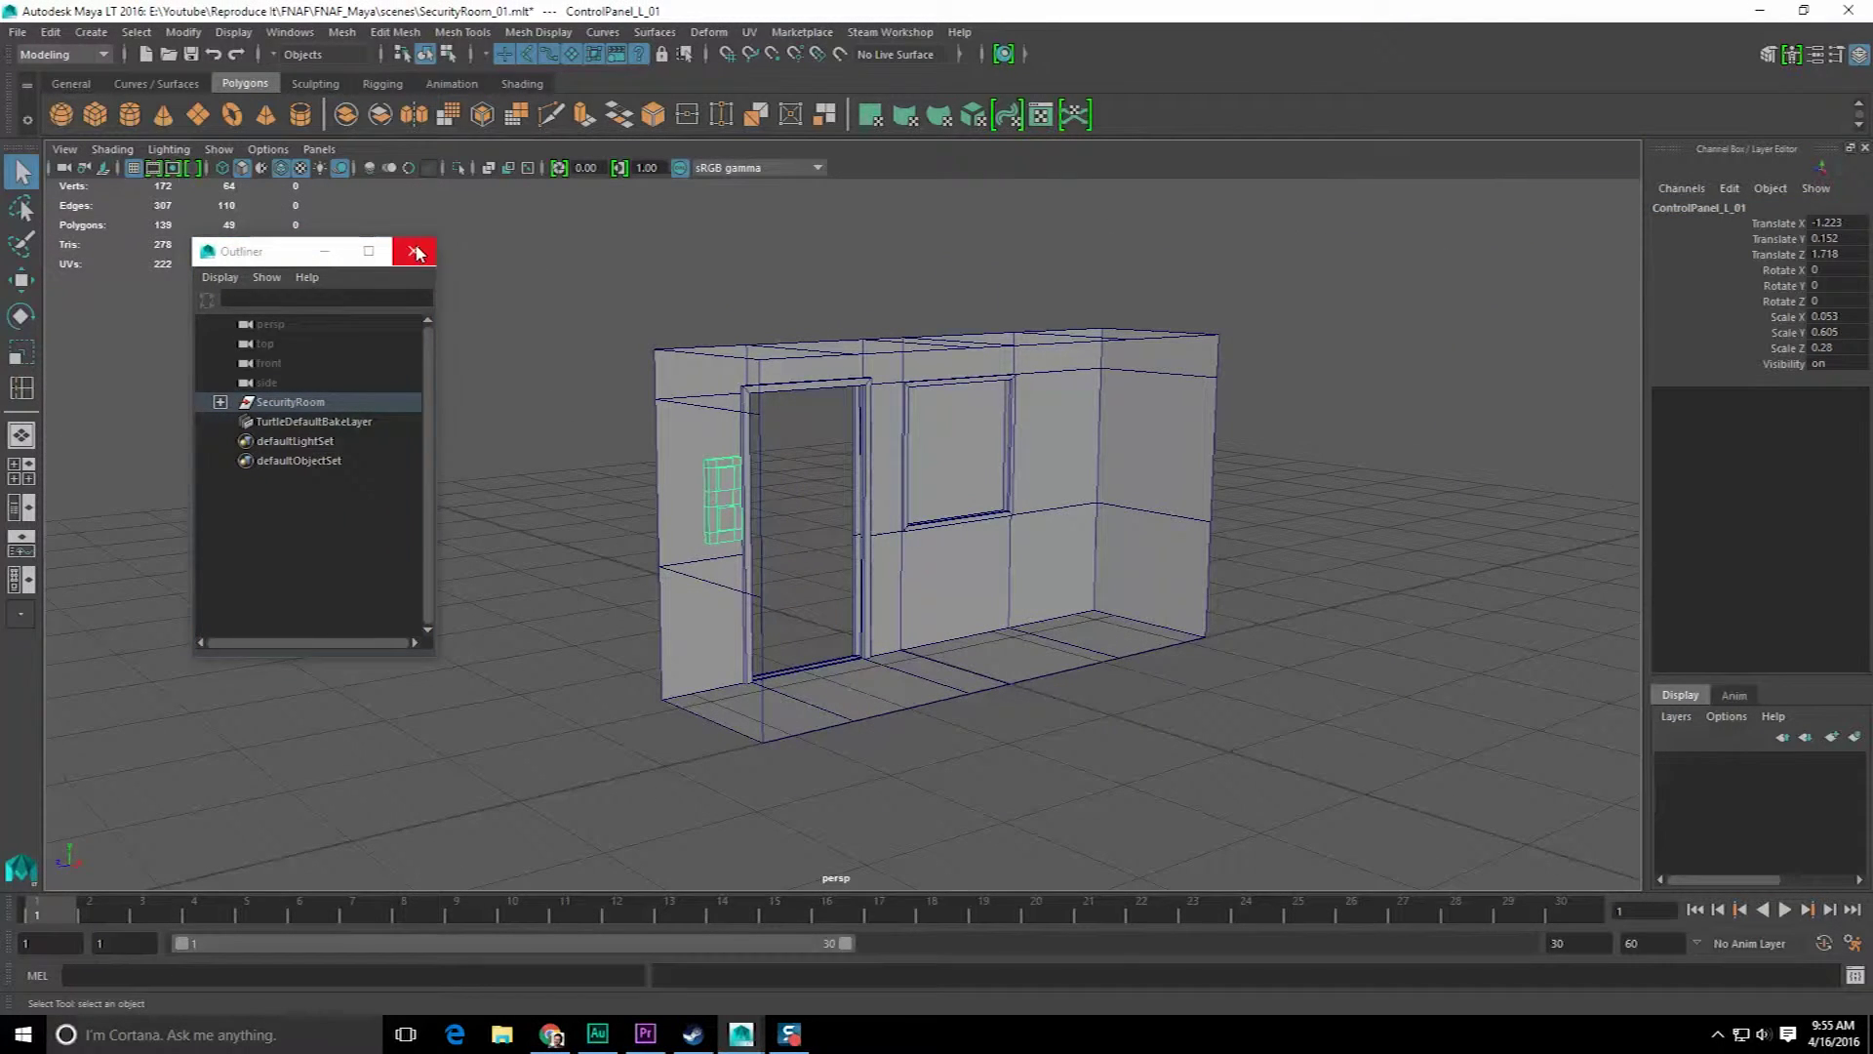
{"action": "left_click", "coordinate": [416, 252]}
{"action": "key", "text": "ctrl+s"}
- Mirror the Room mesh in the +X direction, merging it with the original and merging its vertices
{"action": "left_click_drag", "start_coordinate": [672, 456], "coordinate": [907, 454], "text": "alt"}
{"action": "right_click_drag", "start_coordinate": [907, 454], "coordinate": [1028, 569], "text": "alt"}
{"action": "middle_click_drag", "start_coordinate": [1028, 568], "coordinate": [917, 501], "text": "alt"}
{"action": "left_click_drag", "start_coordinate": [917, 502], "coordinate": [956, 548], "text": "alt"}
{"action": "left_click", "coordinate": [956, 548]}
{"action": "left_click_drag", "start_coordinate": [771, 542], "coordinate": [878, 541], "text": "alt"}
{"action": "right_click_drag", "start_coordinate": [878, 541], "coordinate": [732, 539], "text": "alt"}
{"action": "left_click_drag", "start_coordinate": [731, 540], "coordinate": [778, 505], "text": "alt"}
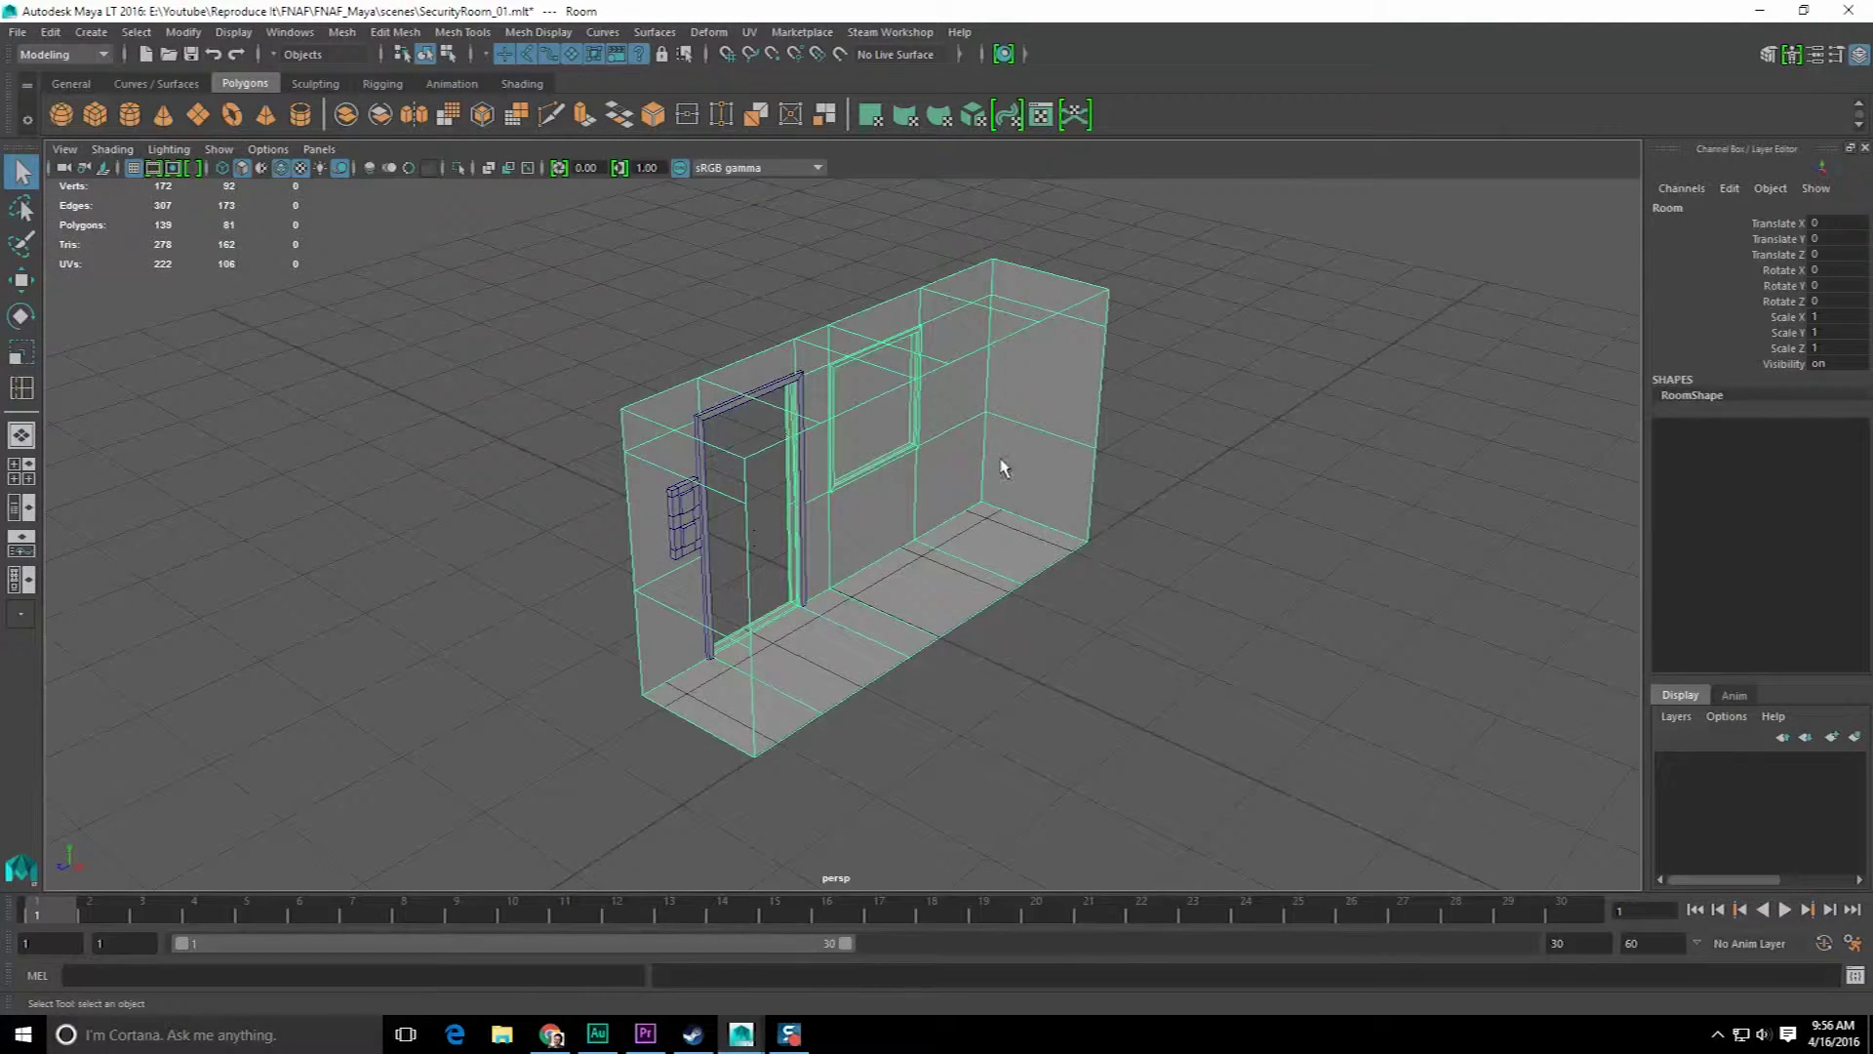
{"action": "left_click", "coordinate": [391, 36]}
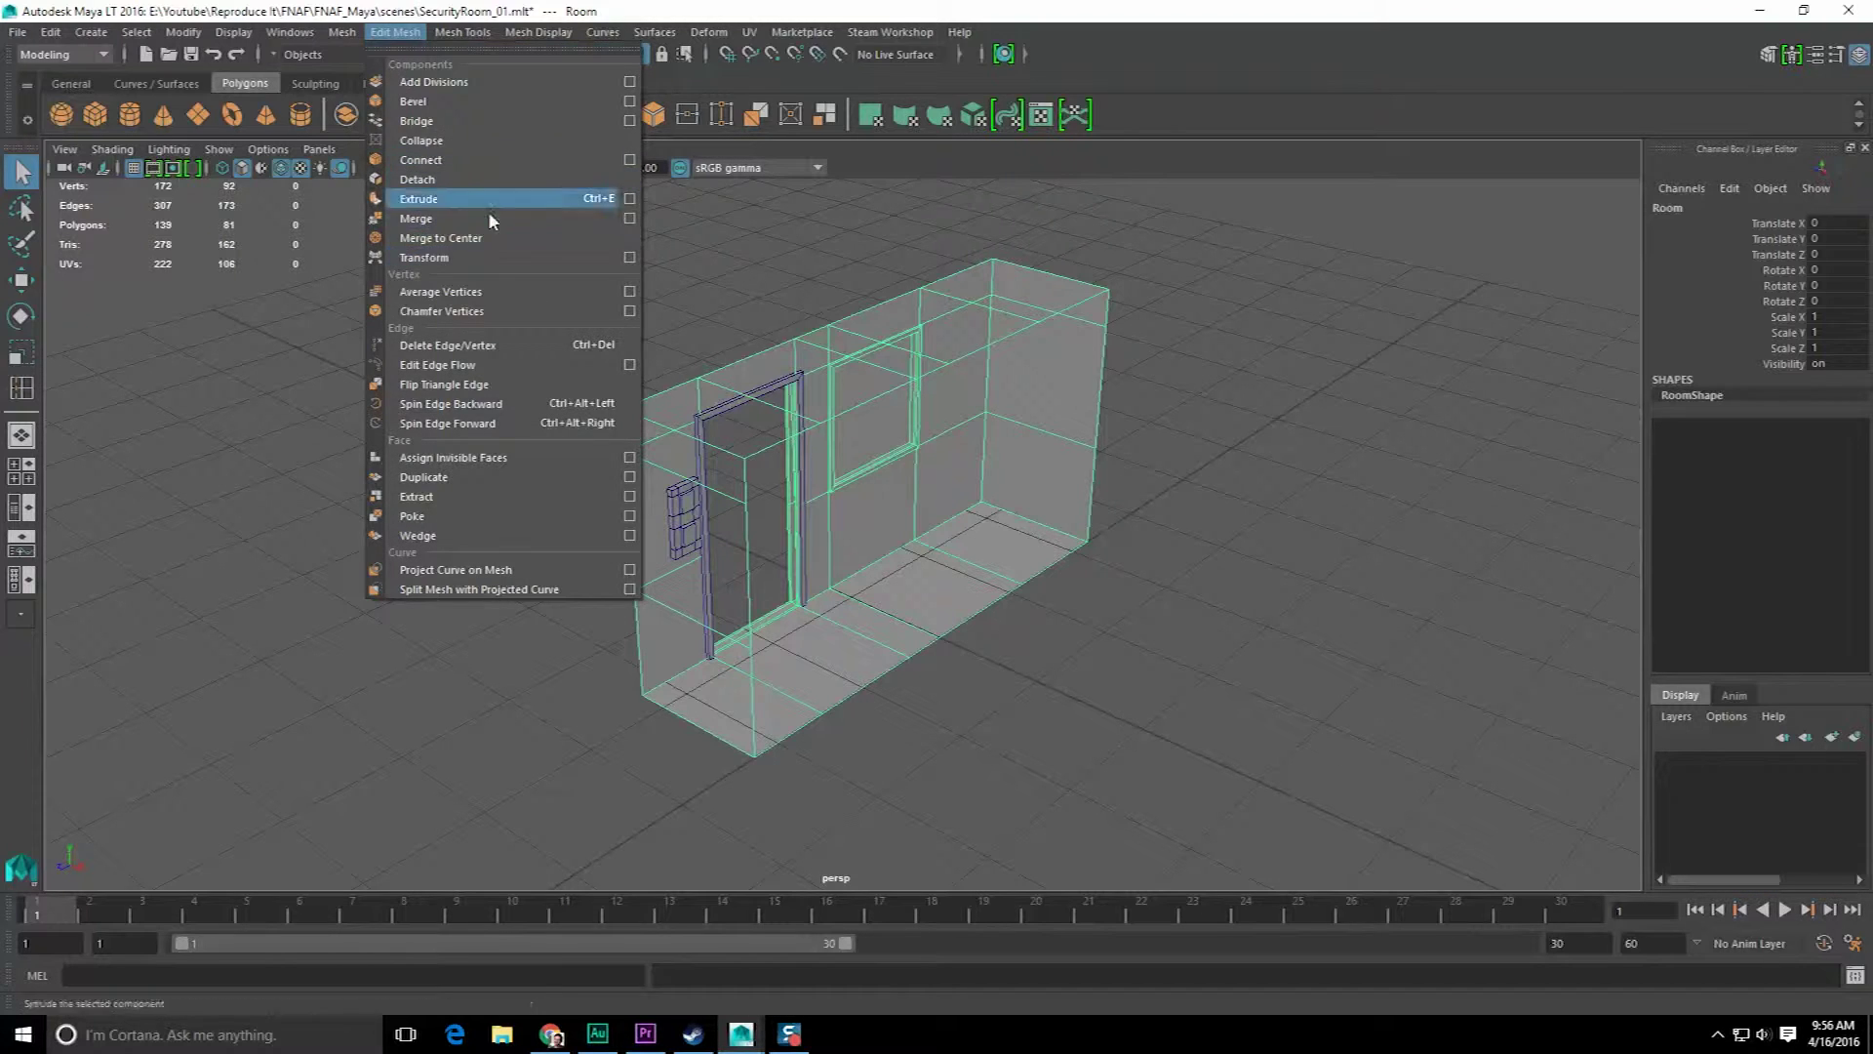
{"action": "mouse_move", "coordinate": [343, 33]}
{"action": "left_click", "coordinate": [522, 310]}
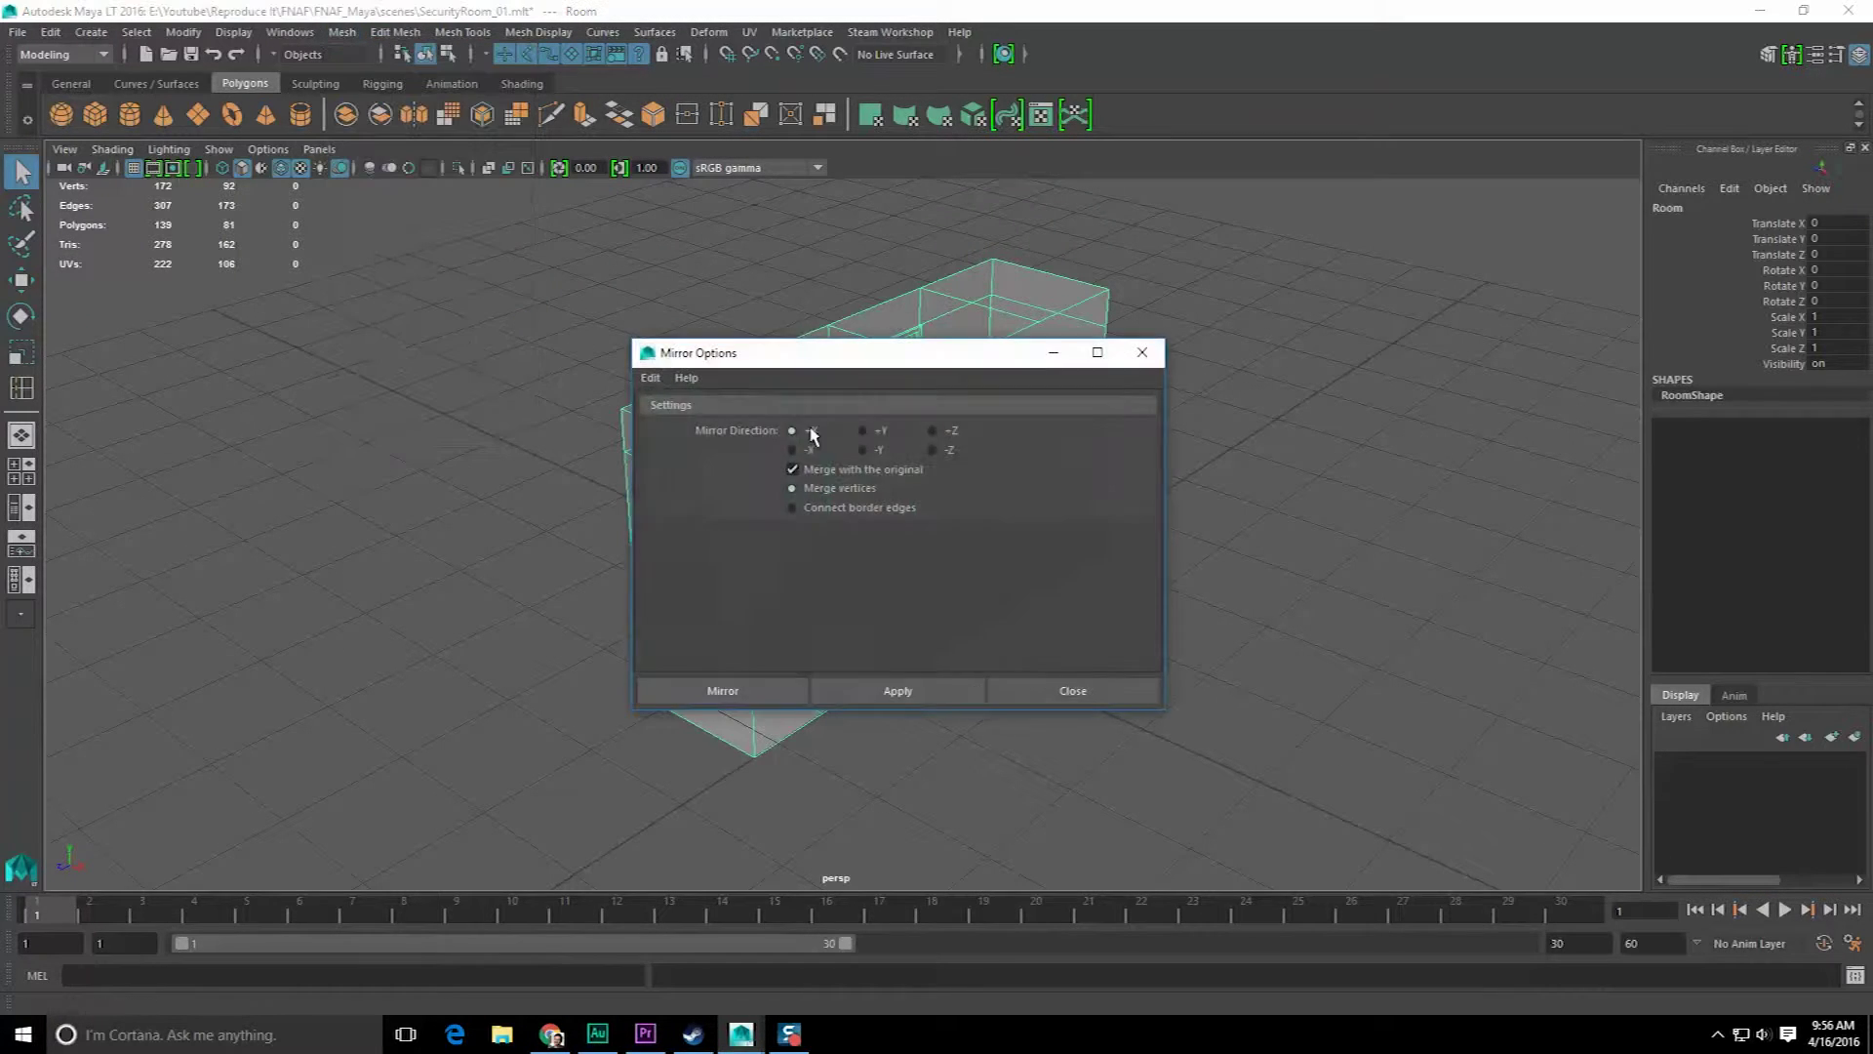
{"action": "left_click_drag", "start_coordinate": [912, 364], "coordinate": [491, 123]}
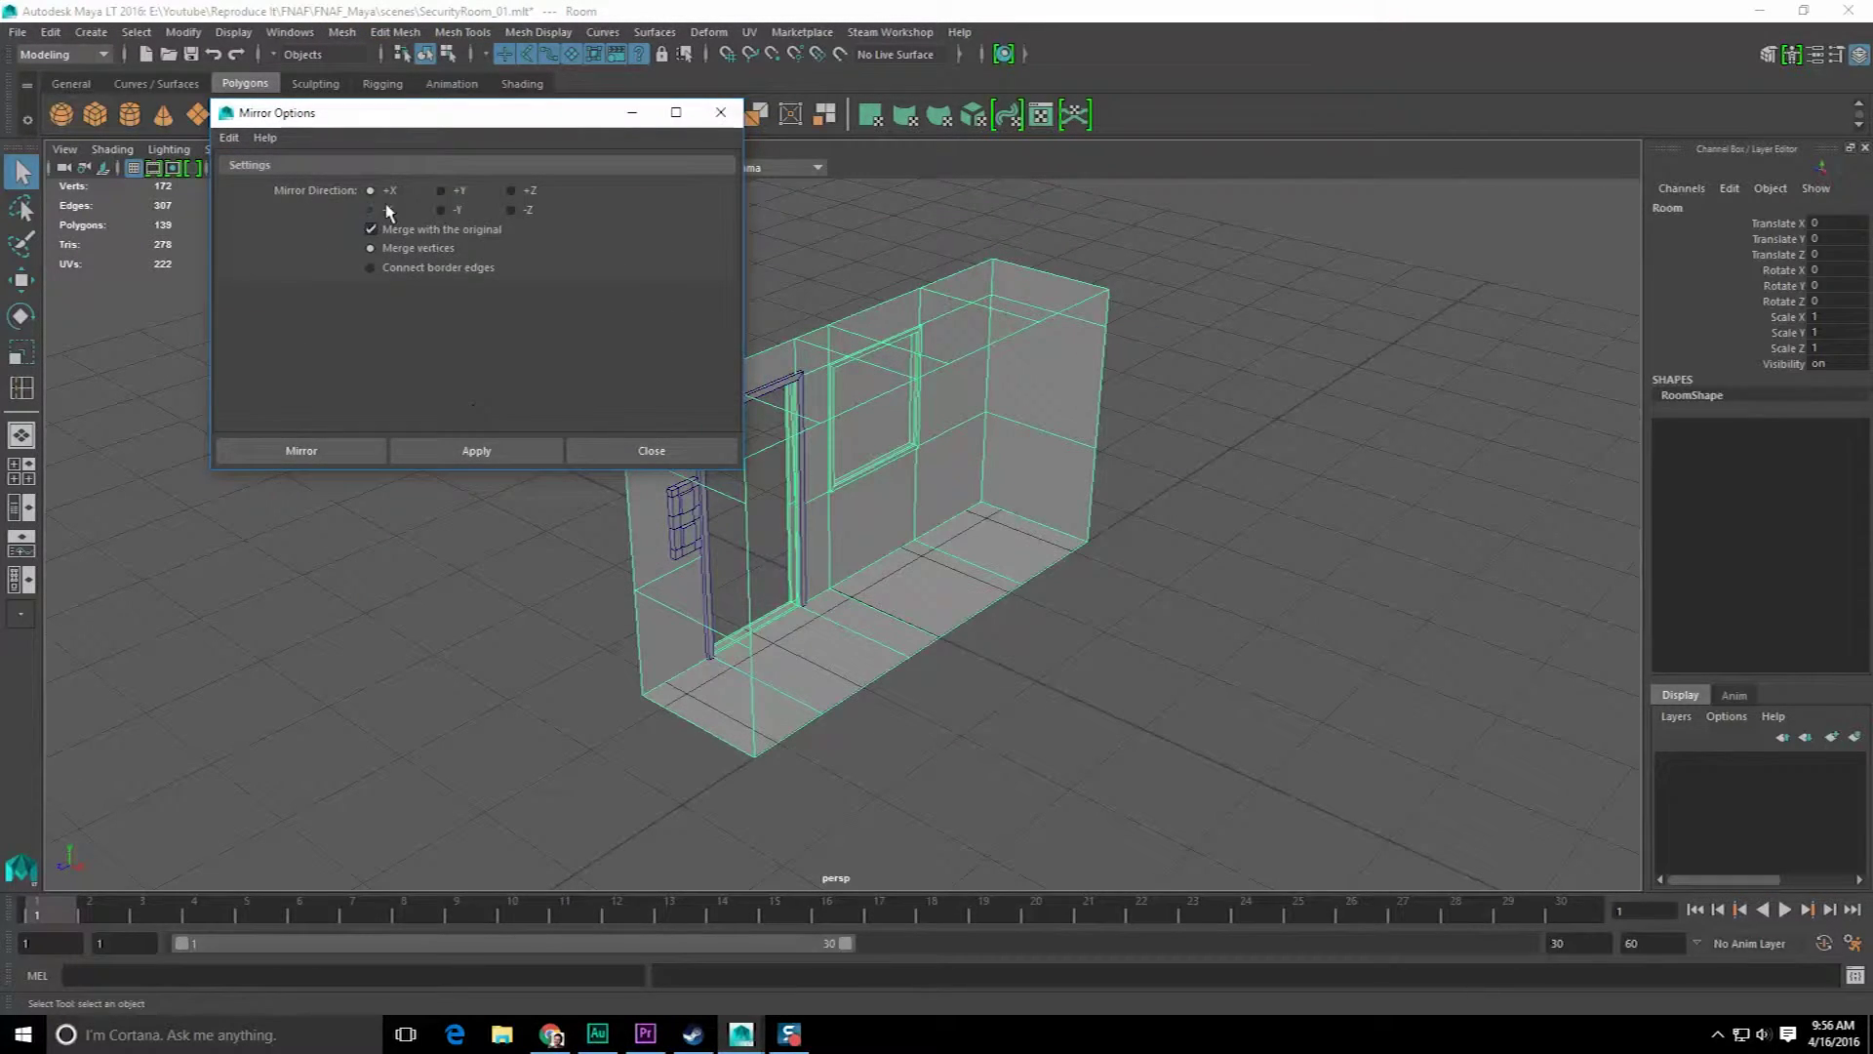
{"action": "left_click", "coordinate": [483, 449]}
{"action": "key", "text": "ctrl+z"}
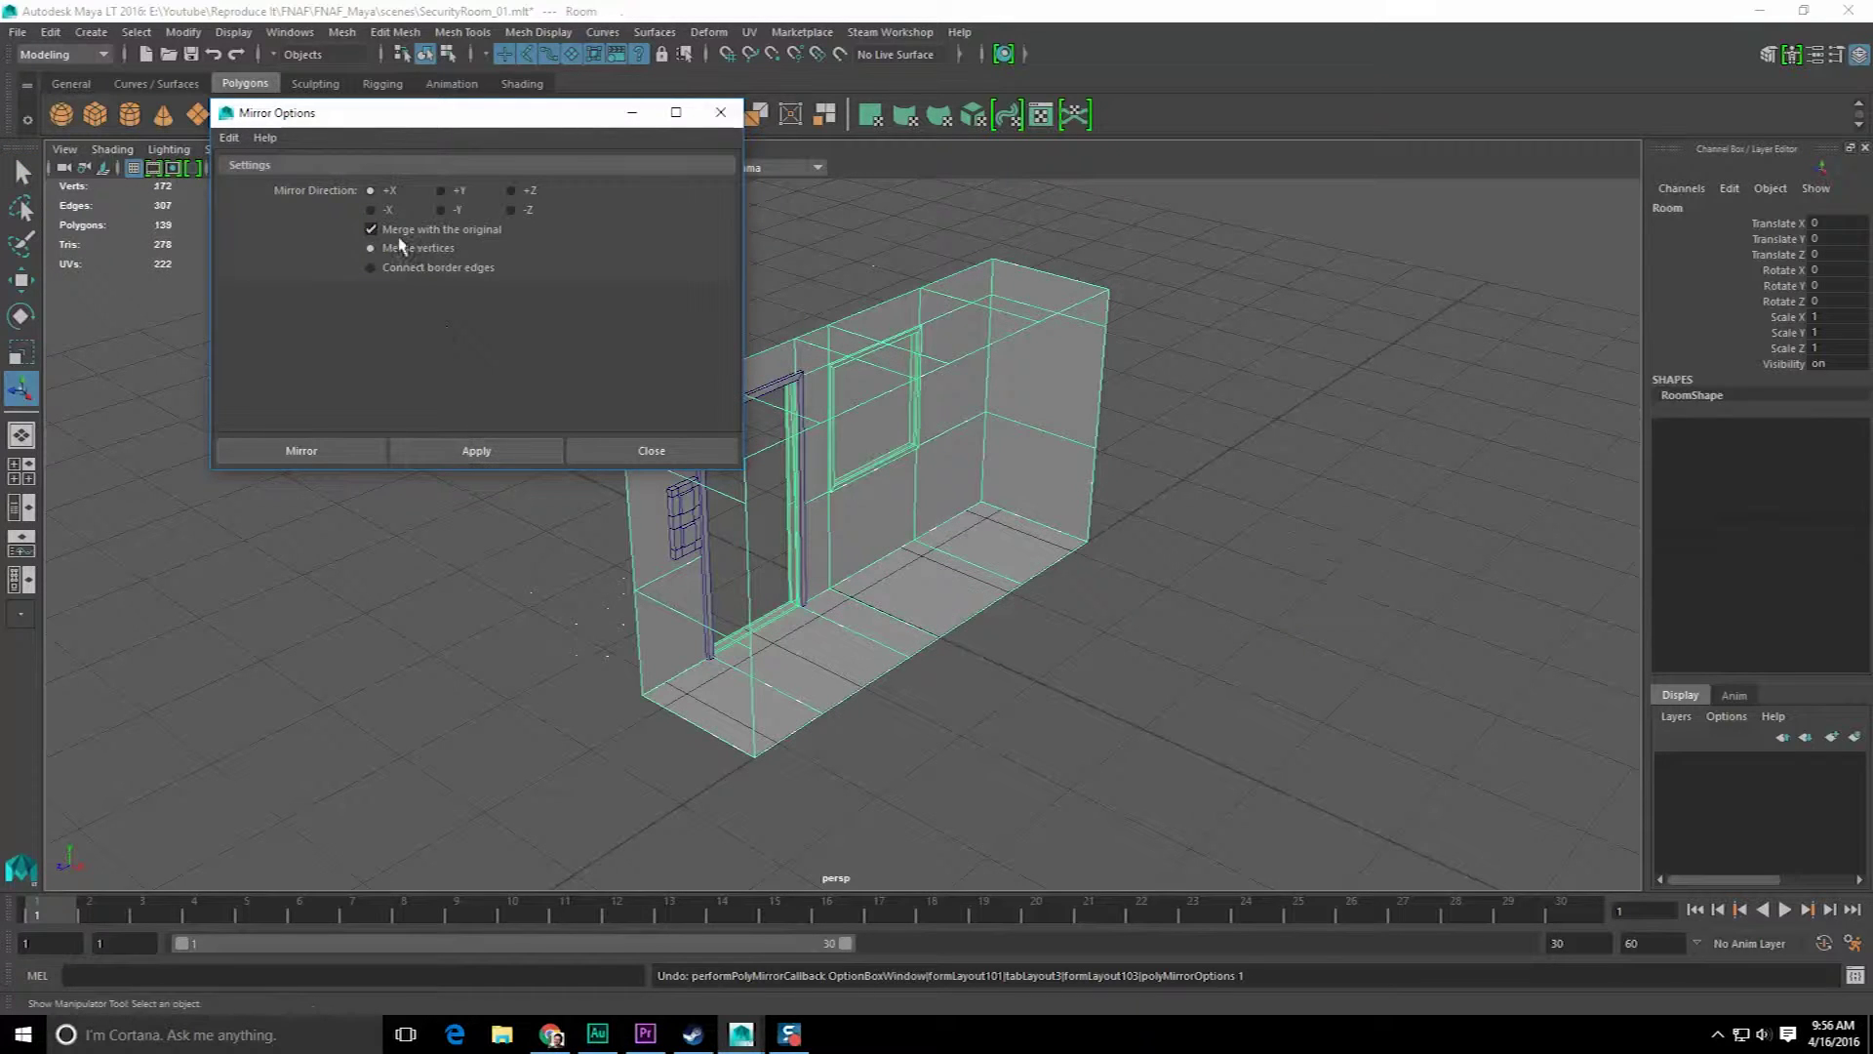
{"action": "left_click", "coordinate": [387, 211]}
{"action": "left_click", "coordinate": [478, 450]}
{"action": "key", "text": "ctrl+z"}
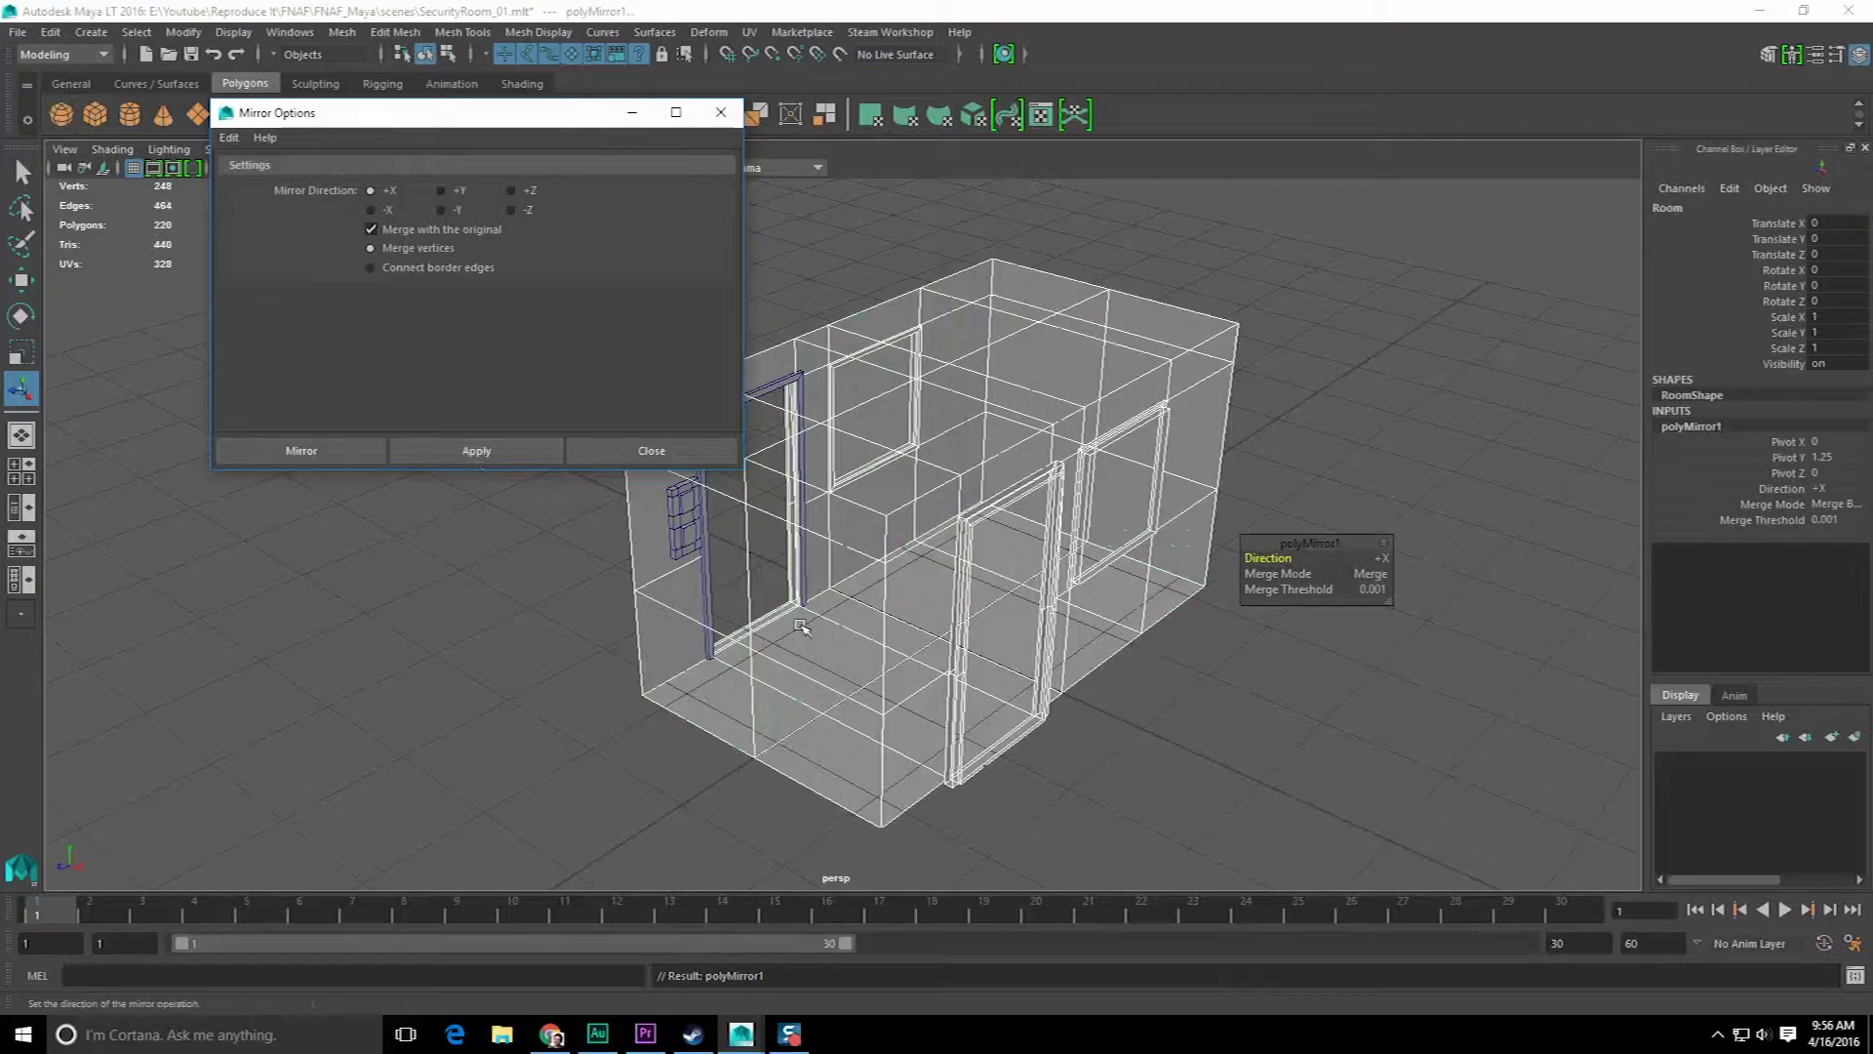
{"action": "left_click_drag", "start_coordinate": [819, 664], "coordinate": [926, 598], "text": "alt"}
{"action": "scroll", "coordinate": [926, 598], "scroll_direction": "up", "scroll_amount": 3}
{"action": "key", "text": "q"}
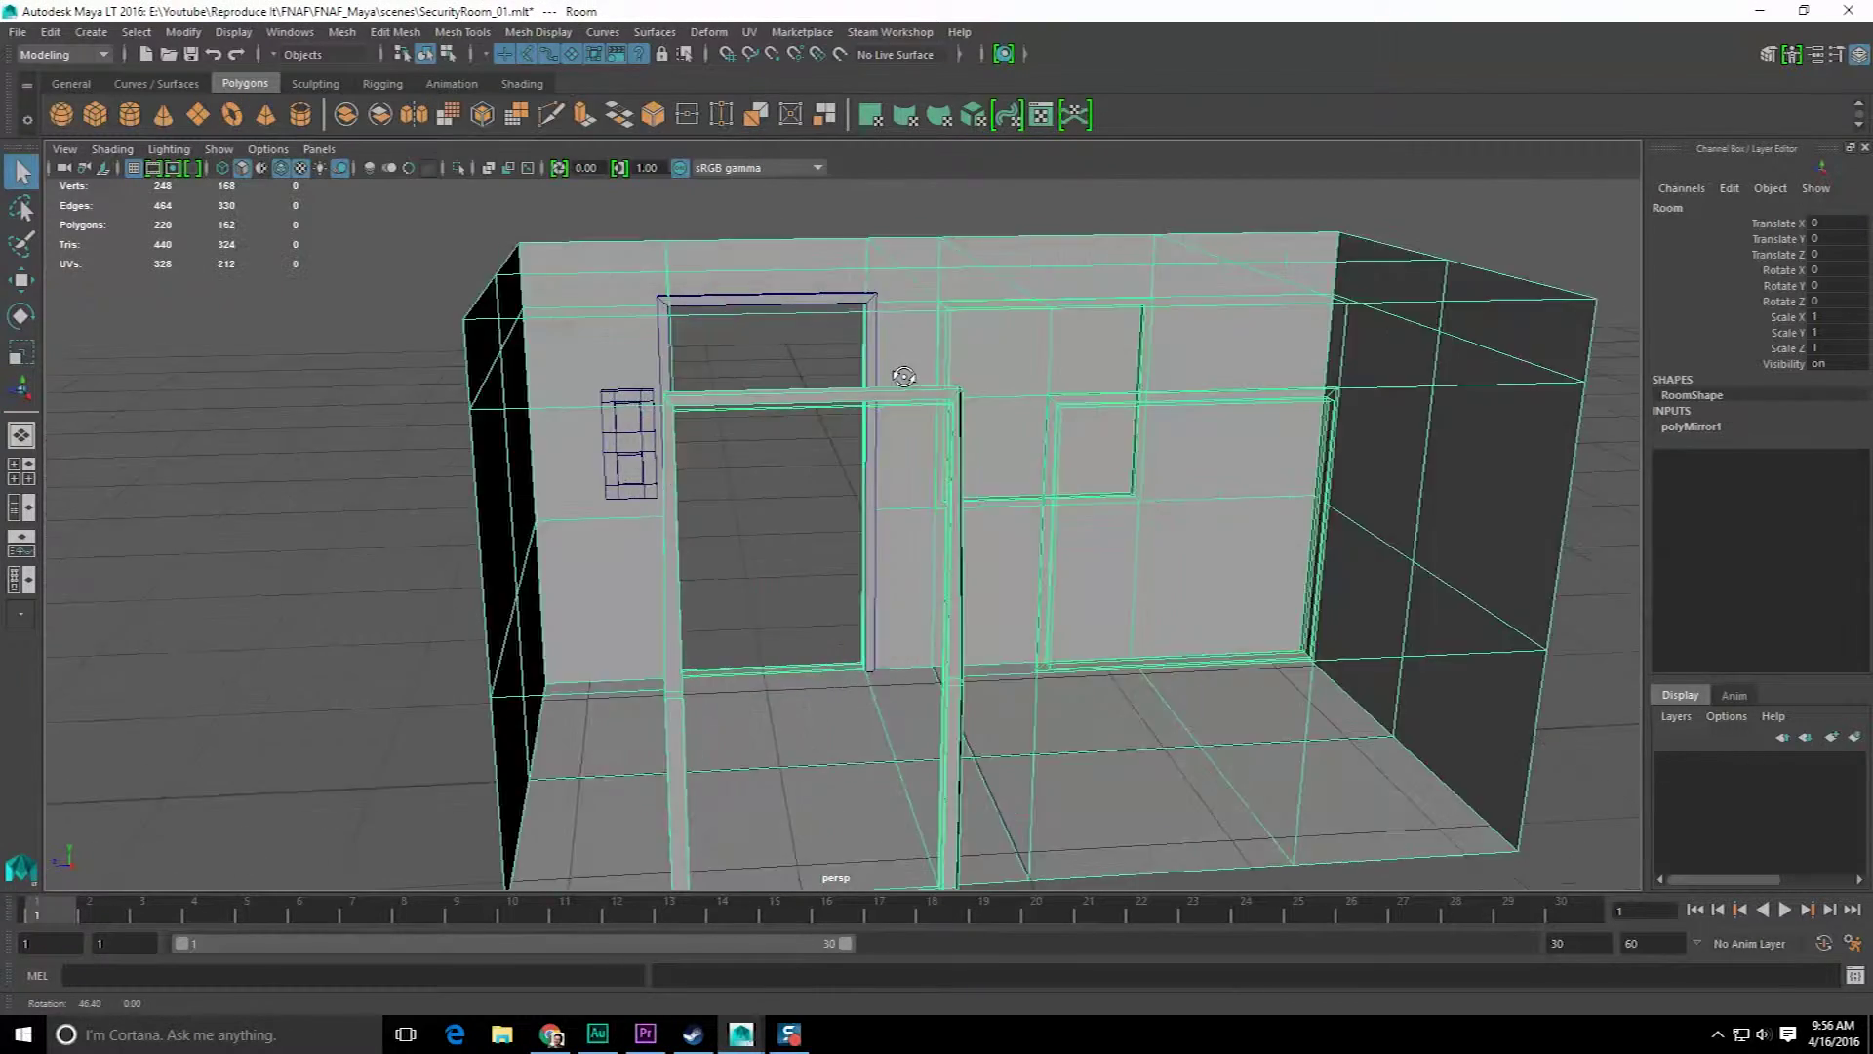
- Duplicate Door_Border_01 and move the copy along X into the middle of the room, at about 1.227
{"action": "left_click_drag", "start_coordinate": [895, 377], "coordinate": [787, 423], "text": "alt"}
{"action": "right_click_drag", "start_coordinate": [787, 422], "coordinate": [838, 426], "text": "alt"}
{"action": "left_click_drag", "start_coordinate": [838, 426], "coordinate": [1054, 401], "text": "alt"}
{"action": "left_click", "coordinate": [1053, 401]}
{"action": "right_click_drag", "start_coordinate": [1037, 400], "coordinate": [806, 389], "text": "alt"}
{"action": "left_click_drag", "start_coordinate": [807, 389], "coordinate": [851, 417], "text": "alt"}
{"action": "right_click_drag", "start_coordinate": [850, 417], "coordinate": [771, 426], "text": "alt"}
{"action": "left_click_drag", "start_coordinate": [771, 425], "coordinate": [902, 464], "text": "alt"}
{"action": "left_click", "coordinate": [343, 32]}
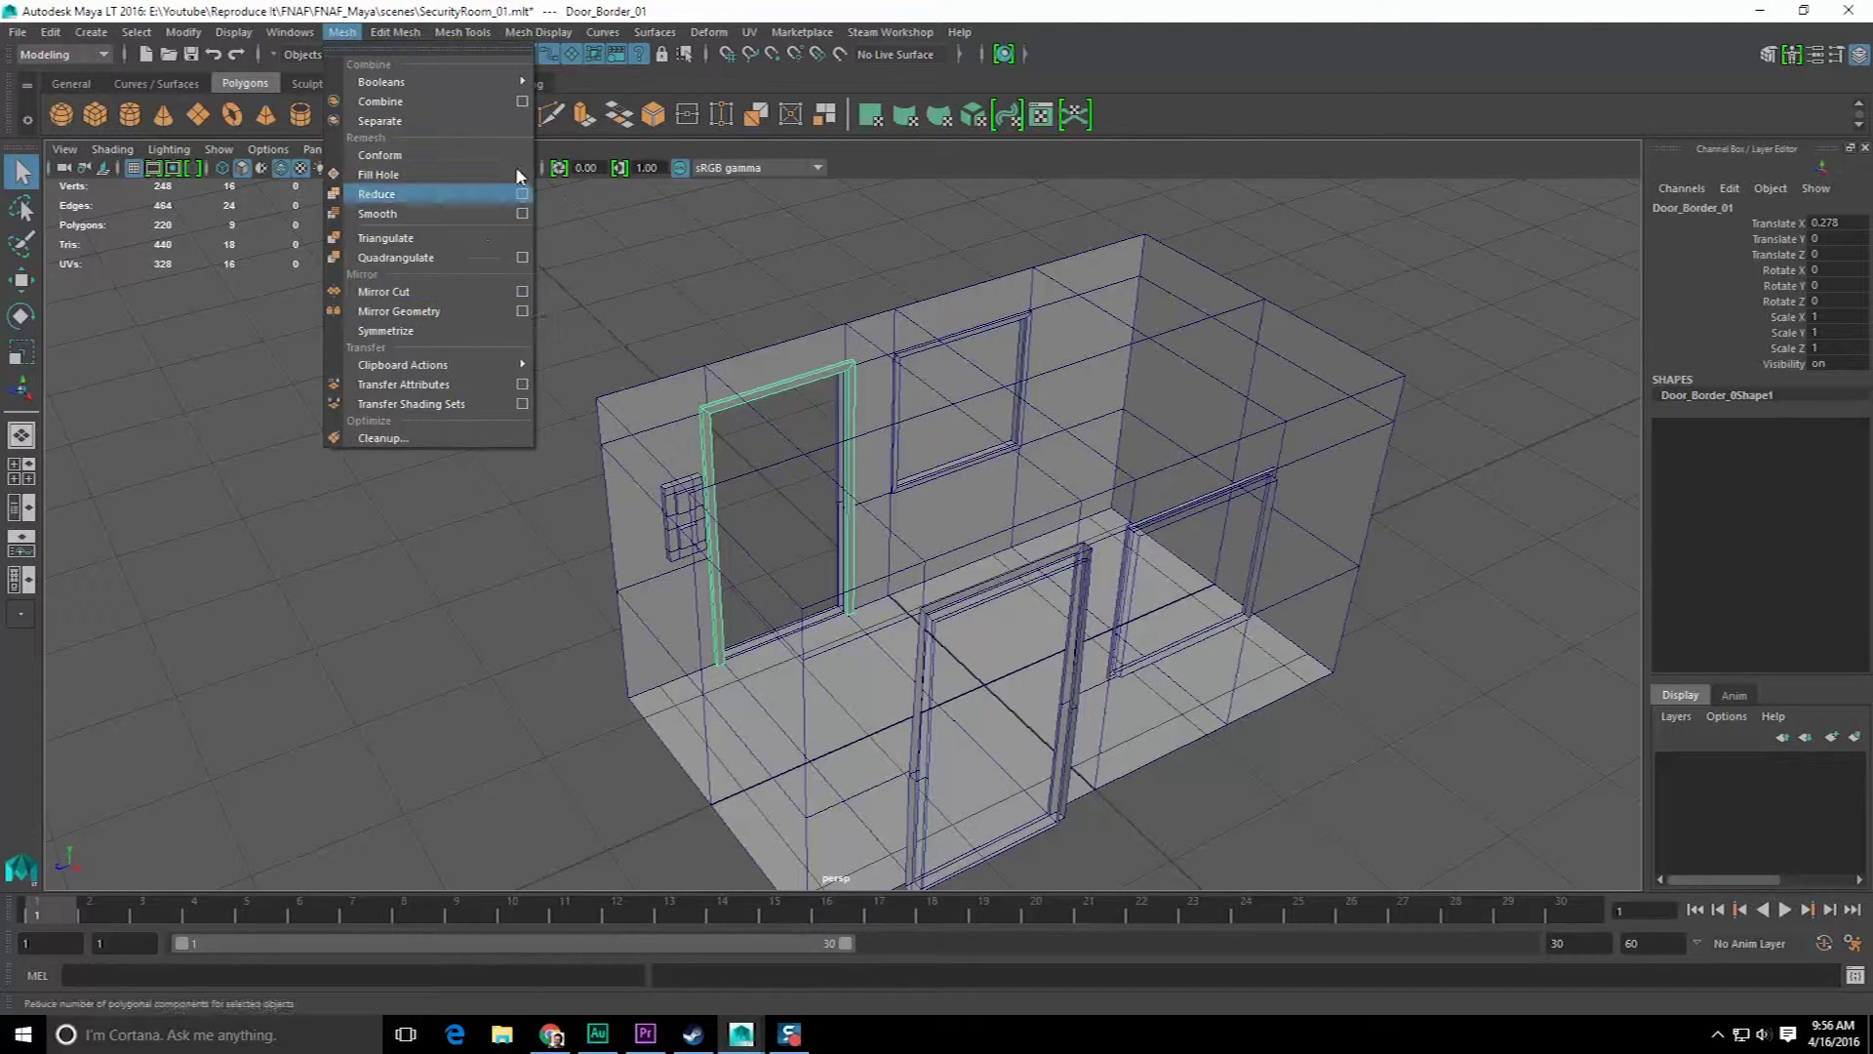
{"action": "left_click", "coordinate": [537, 33]}
{"action": "key", "text": "w"}
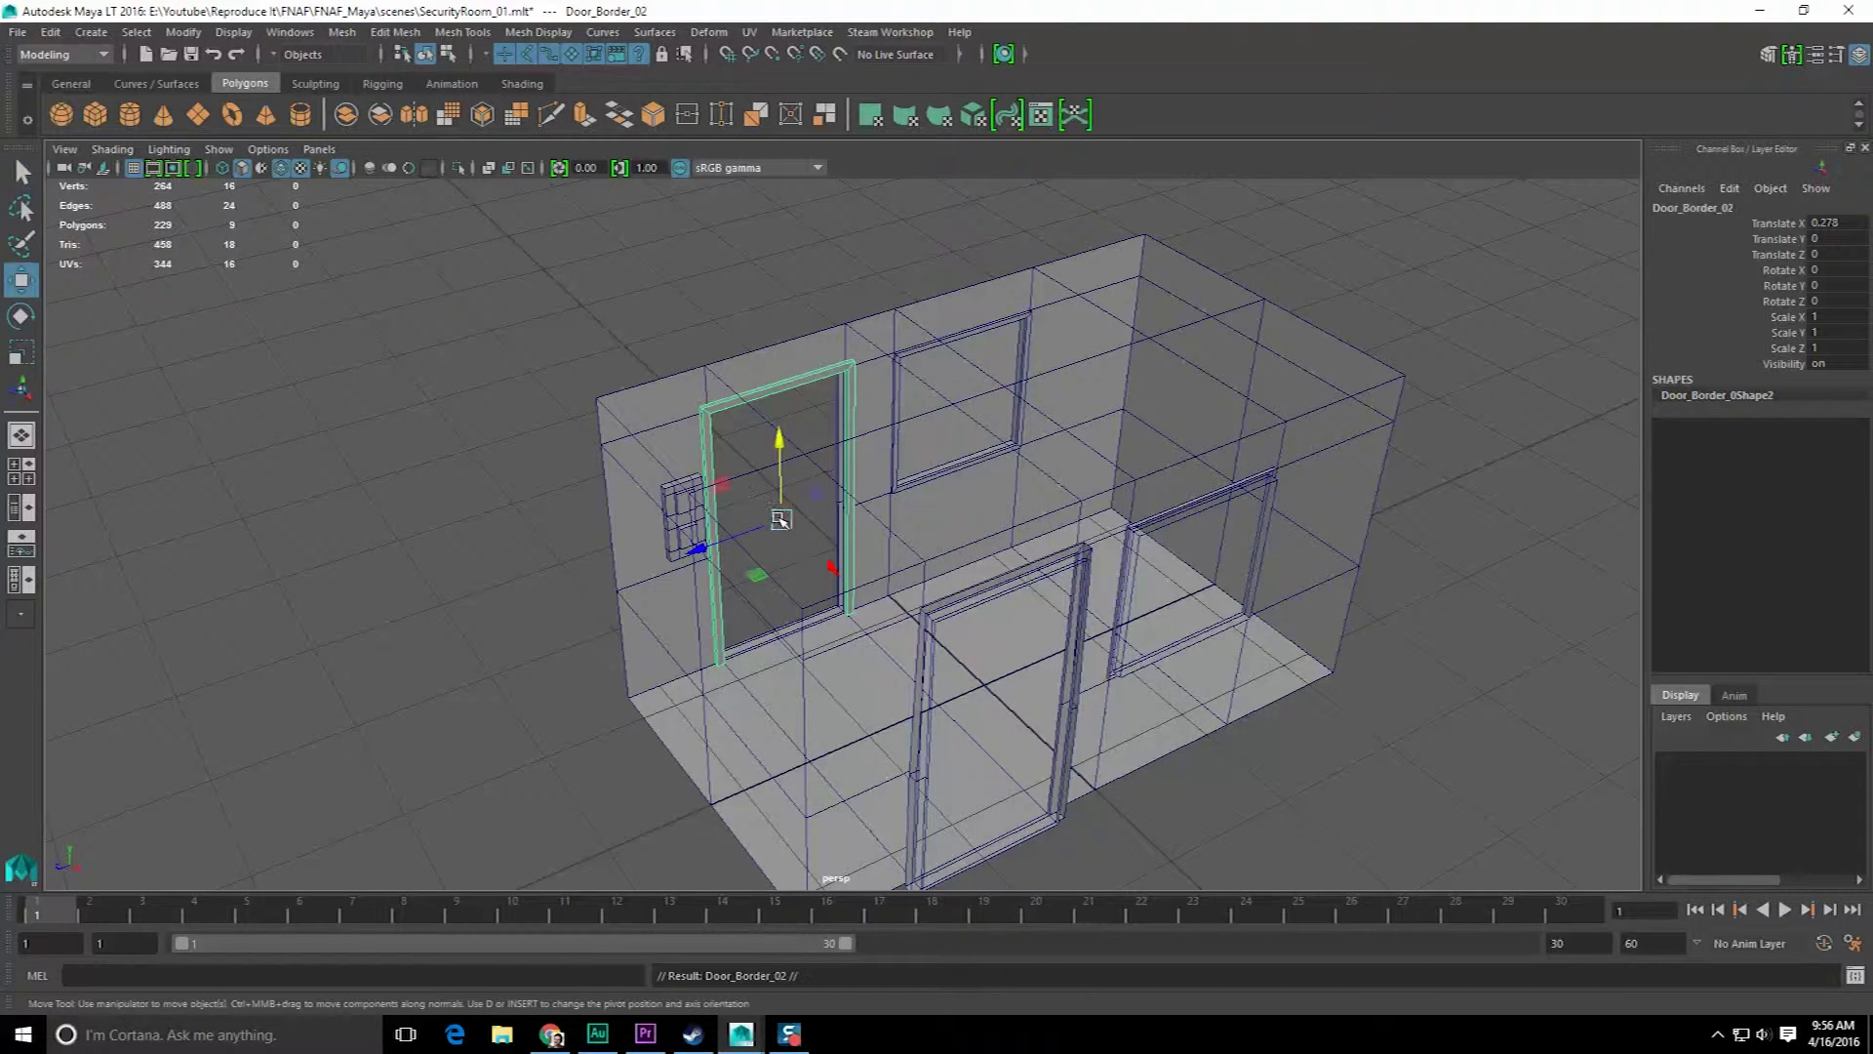
{"action": "left_click_drag", "start_coordinate": [821, 560], "coordinate": [888, 625]}
{"action": "middle_click_drag", "start_coordinate": [887, 625], "coordinate": [740, 459], "text": "alt"}
{"action": "left_click_drag", "start_coordinate": [740, 460], "coordinate": [899, 399], "text": "alt"}
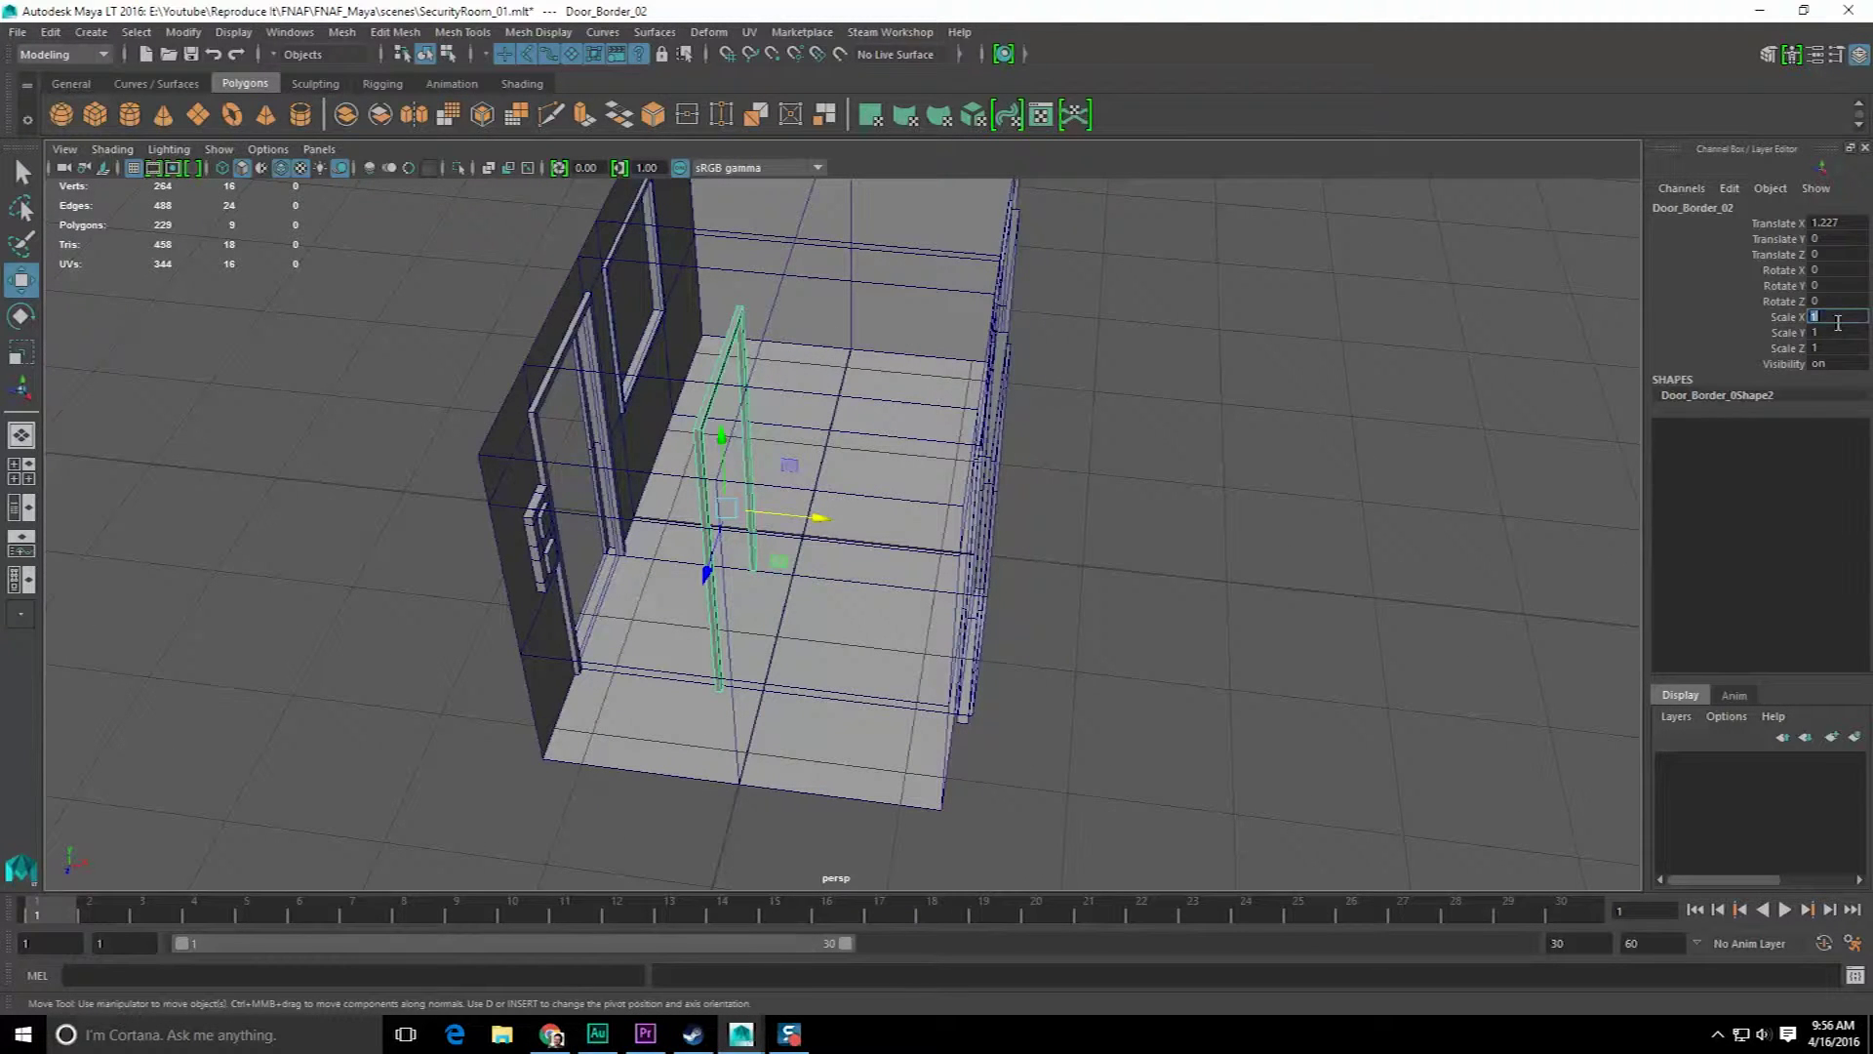
- Flip the copied door border by setting its Scale X to -1 and freeze its transformations
{"action": "type", "text": "-1"}
{"action": "key", "text": "Return"}
{"action": "left_click", "coordinate": [184, 32]}
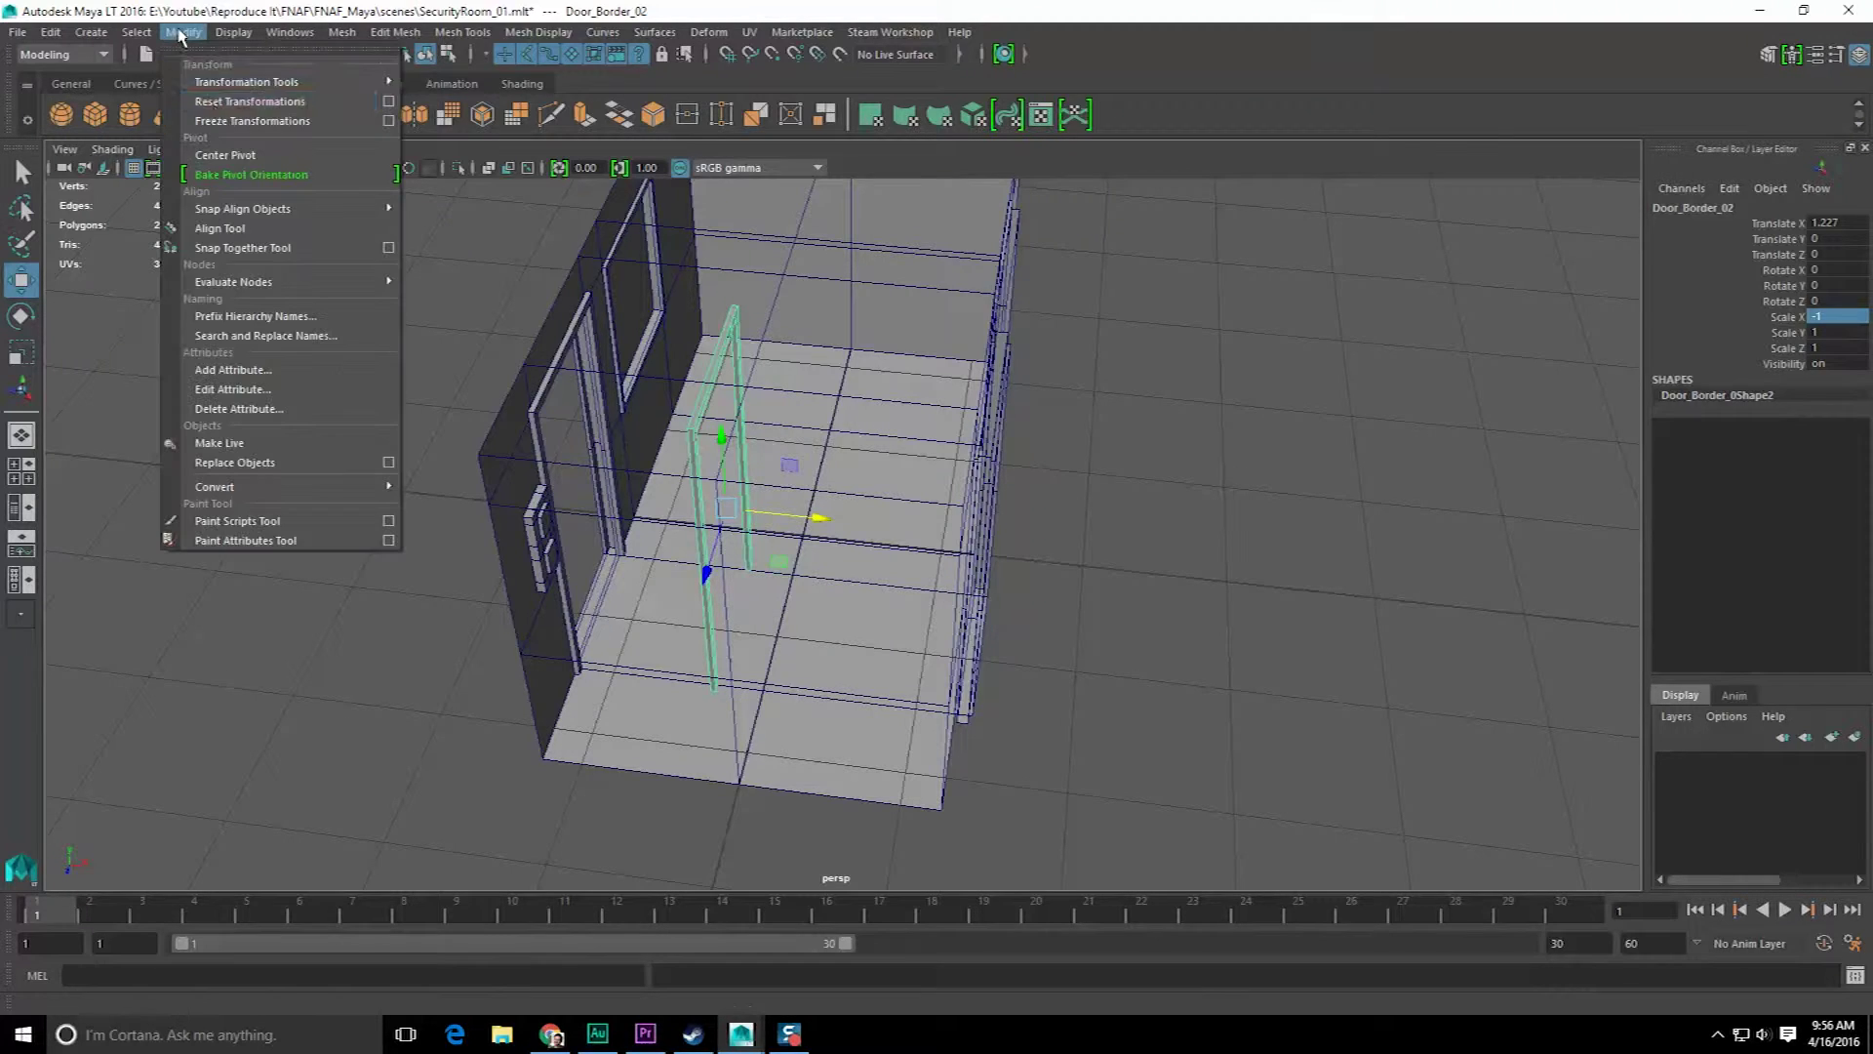
{"action": "left_click", "coordinate": [234, 120]}
- Snap the flipped door border onto the doorway of the mirrored wall using vertex snapping
{"action": "left_click_drag", "start_coordinate": [628, 426], "coordinate": [837, 491], "text": "alt"}
{"action": "left_click_drag", "start_coordinate": [948, 478], "coordinate": [895, 493], "text": "alt"}
{"action": "key", "text": "v"}
{"action": "middle_click_drag", "start_coordinate": [891, 602], "coordinate": [890, 597]}
{"action": "key", "text": "q"}
{"action": "left_click", "coordinate": [1029, 552]}
- Try duplicating the light switch panel, moving the copy across the room and rotating it
{"action": "left_click_drag", "start_coordinate": [1033, 548], "coordinate": [874, 408], "text": "alt"}
{"action": "left_click", "coordinate": [585, 351]}
{"action": "key", "text": "ctrl+d"}
{"action": "key", "text": "w"}
{"action": "key", "text": "e"}
{"action": "key", "text": "w"}
{"action": "left_click_drag", "start_coordinate": [876, 553], "coordinate": [1112, 512]}
{"action": "key", "text": "r"}
{"action": "key", "text": "e"}
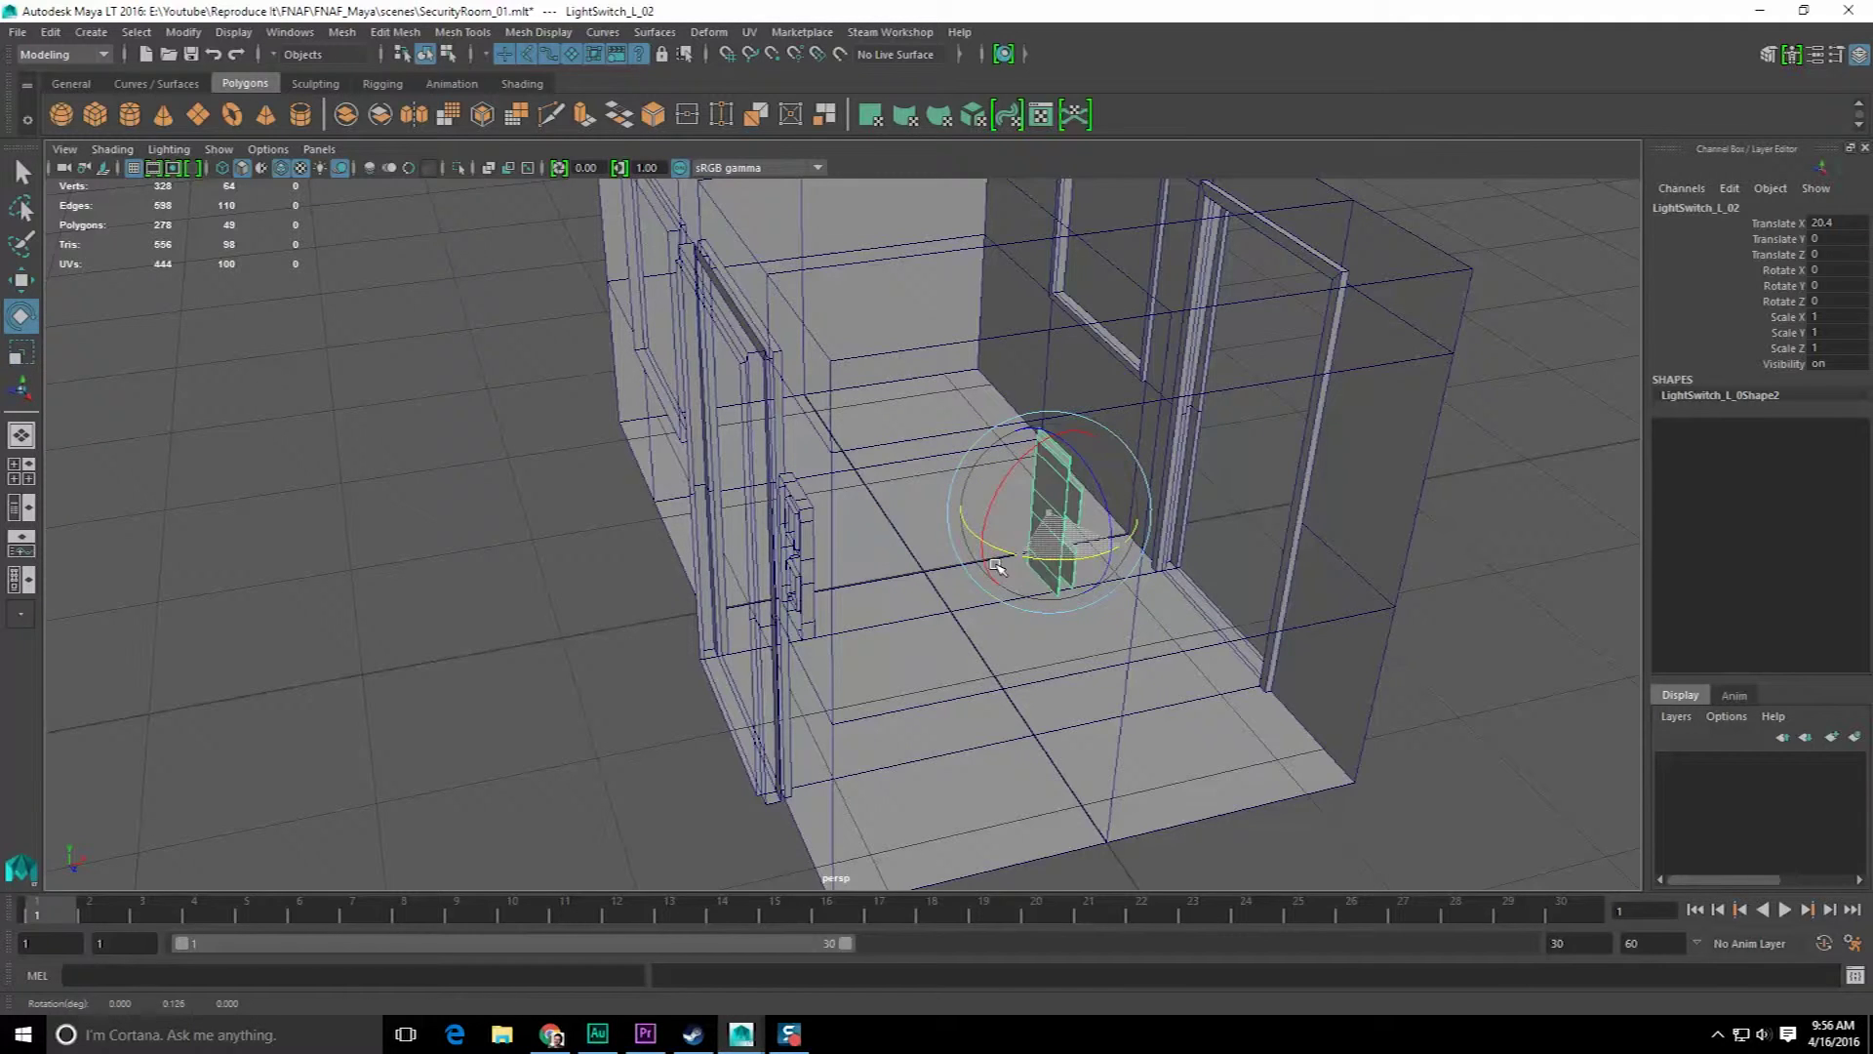
{"action": "mouse_move", "coordinate": [859, 482]}
{"action": "left_mouse_down", "text": "alt"}
{"action": "mouse_move", "coordinate": [820, 487]}
{"action": "mouse_move", "coordinate": [847, 473]}
{"action": "left_mouse_up", "text": "alt"}
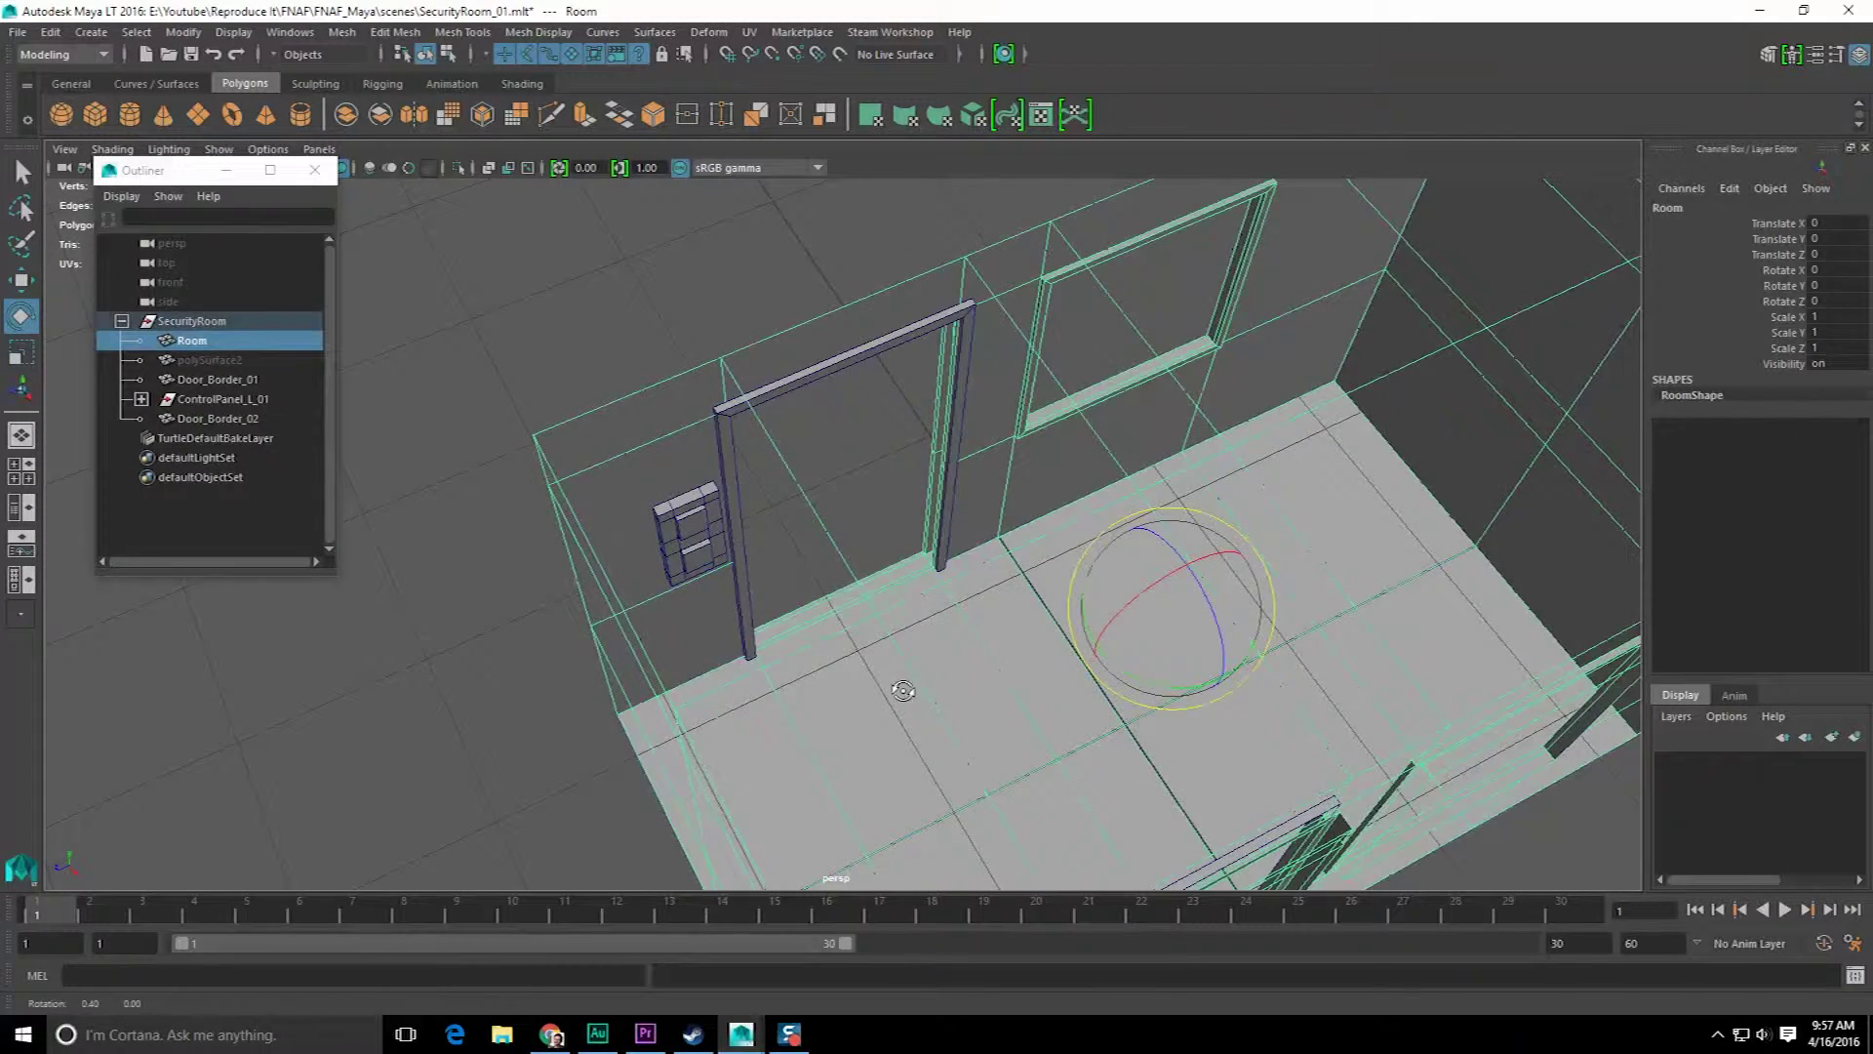
- Duplicate LightSwitch_L_01, move the copy toward the room's centre and set its Rotate Y to 180
{"action": "left_click_drag", "start_coordinate": [899, 682], "coordinate": [683, 410], "text": "alt"}
{"action": "key", "text": "q"}
{"action": "left_click", "coordinate": [666, 349]}
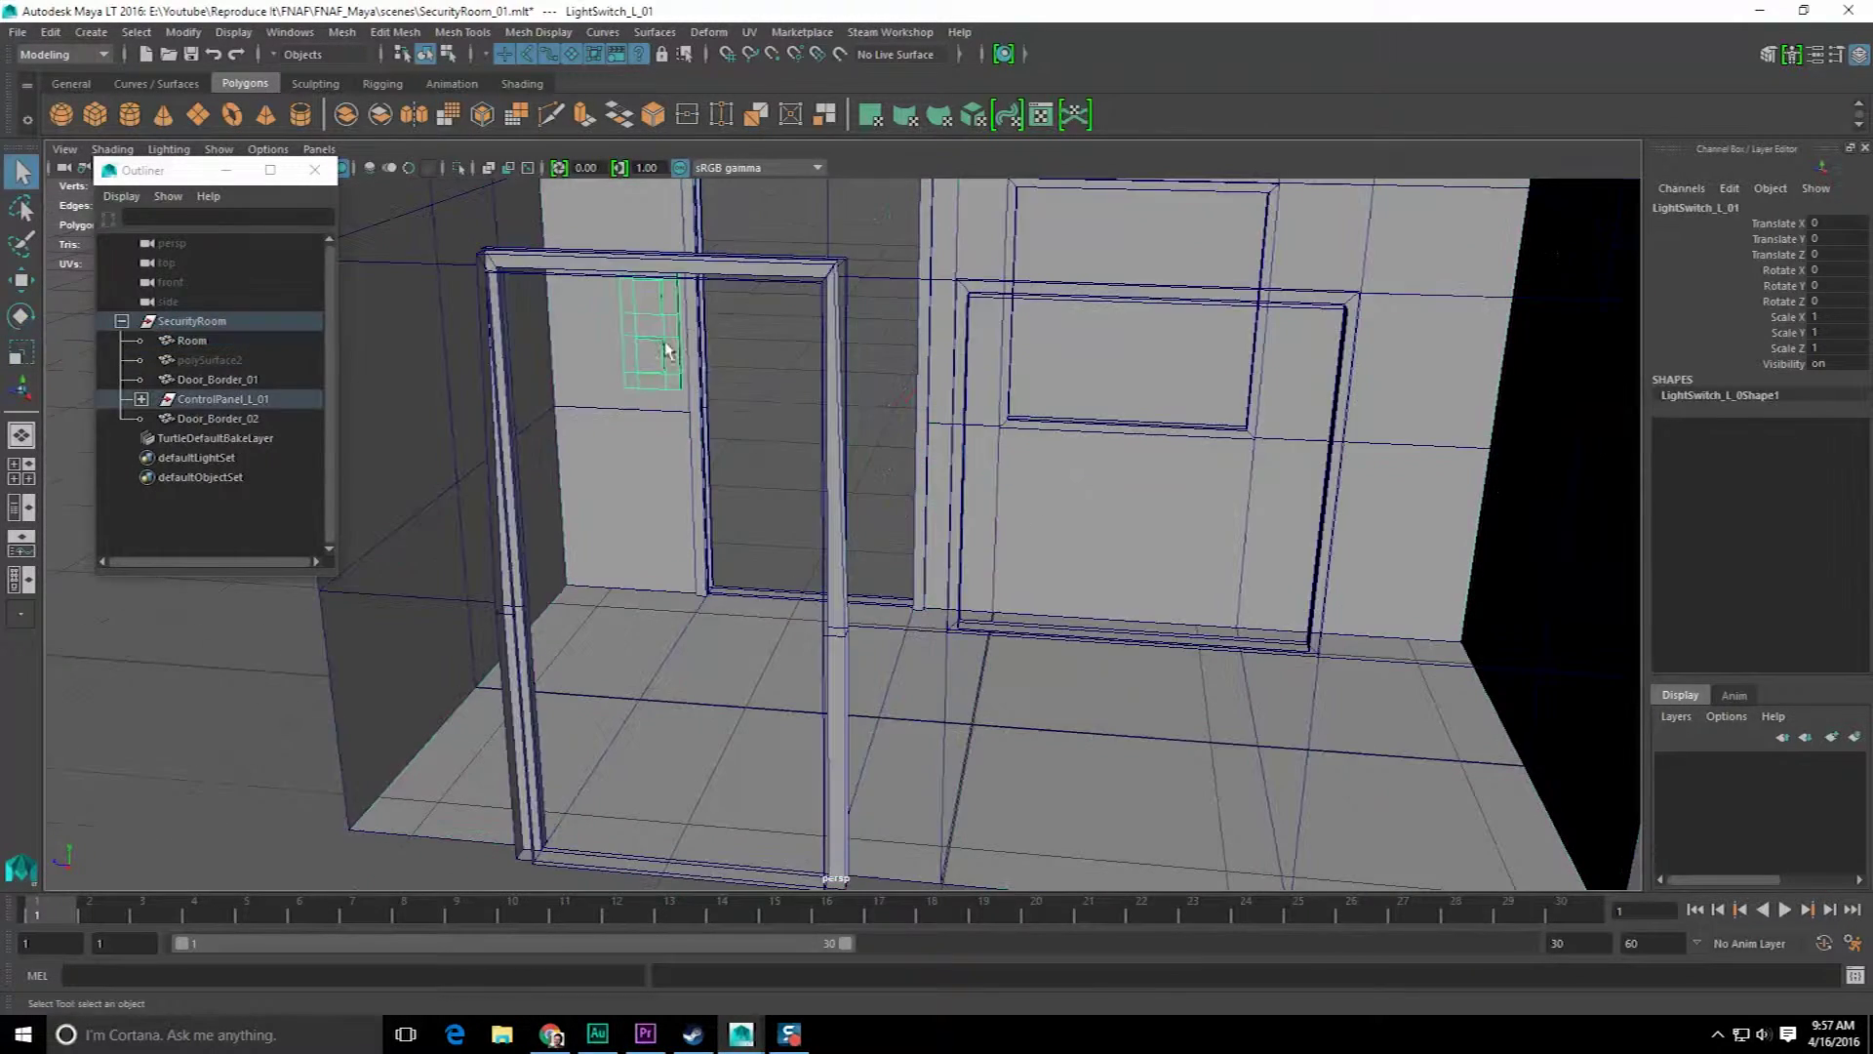
{"action": "key", "text": "w"}
{"action": "left_click_drag", "start_coordinate": [646, 363], "coordinate": [868, 449], "text": "alt"}
{"action": "key", "text": "e"}
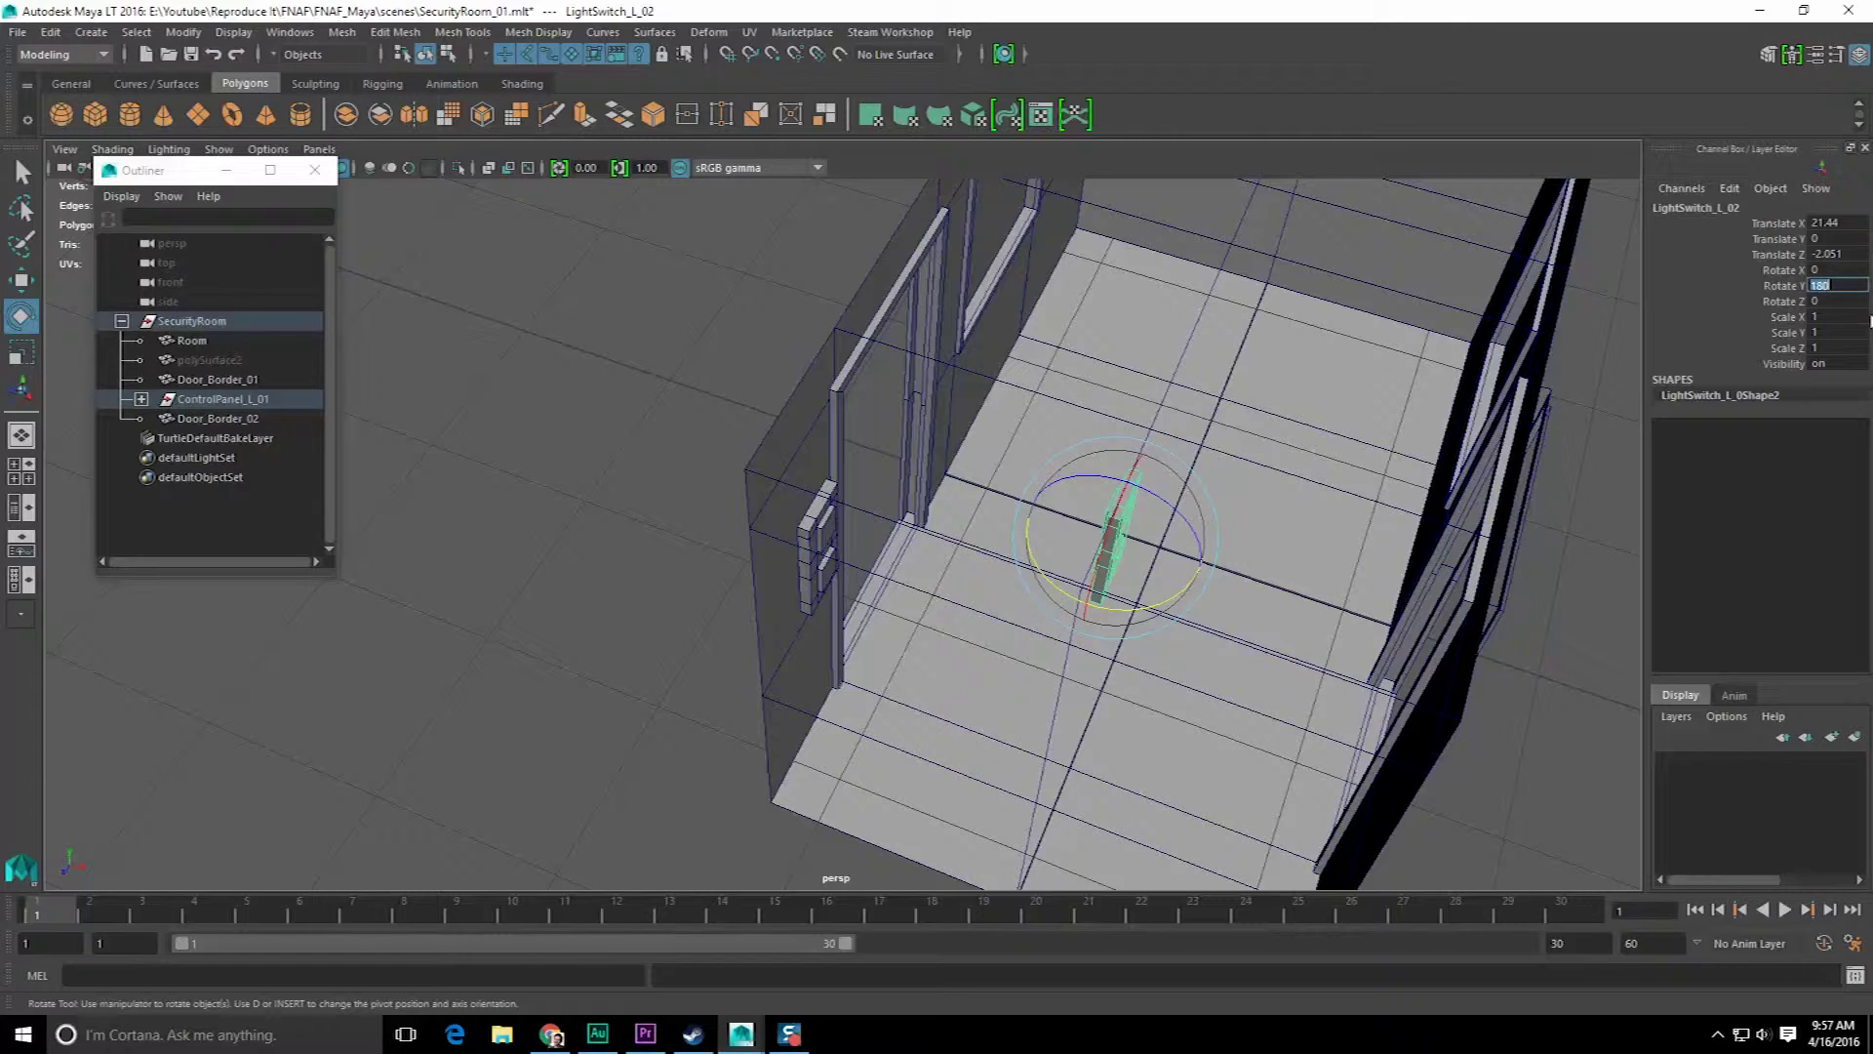
{"action": "left_click_drag", "start_coordinate": [1456, 462], "coordinate": [1124, 573], "text": "alt"}
{"action": "key", "text": "w"}
{"action": "left_click_drag", "start_coordinate": [981, 536], "coordinate": [893, 558], "text": "alt"}
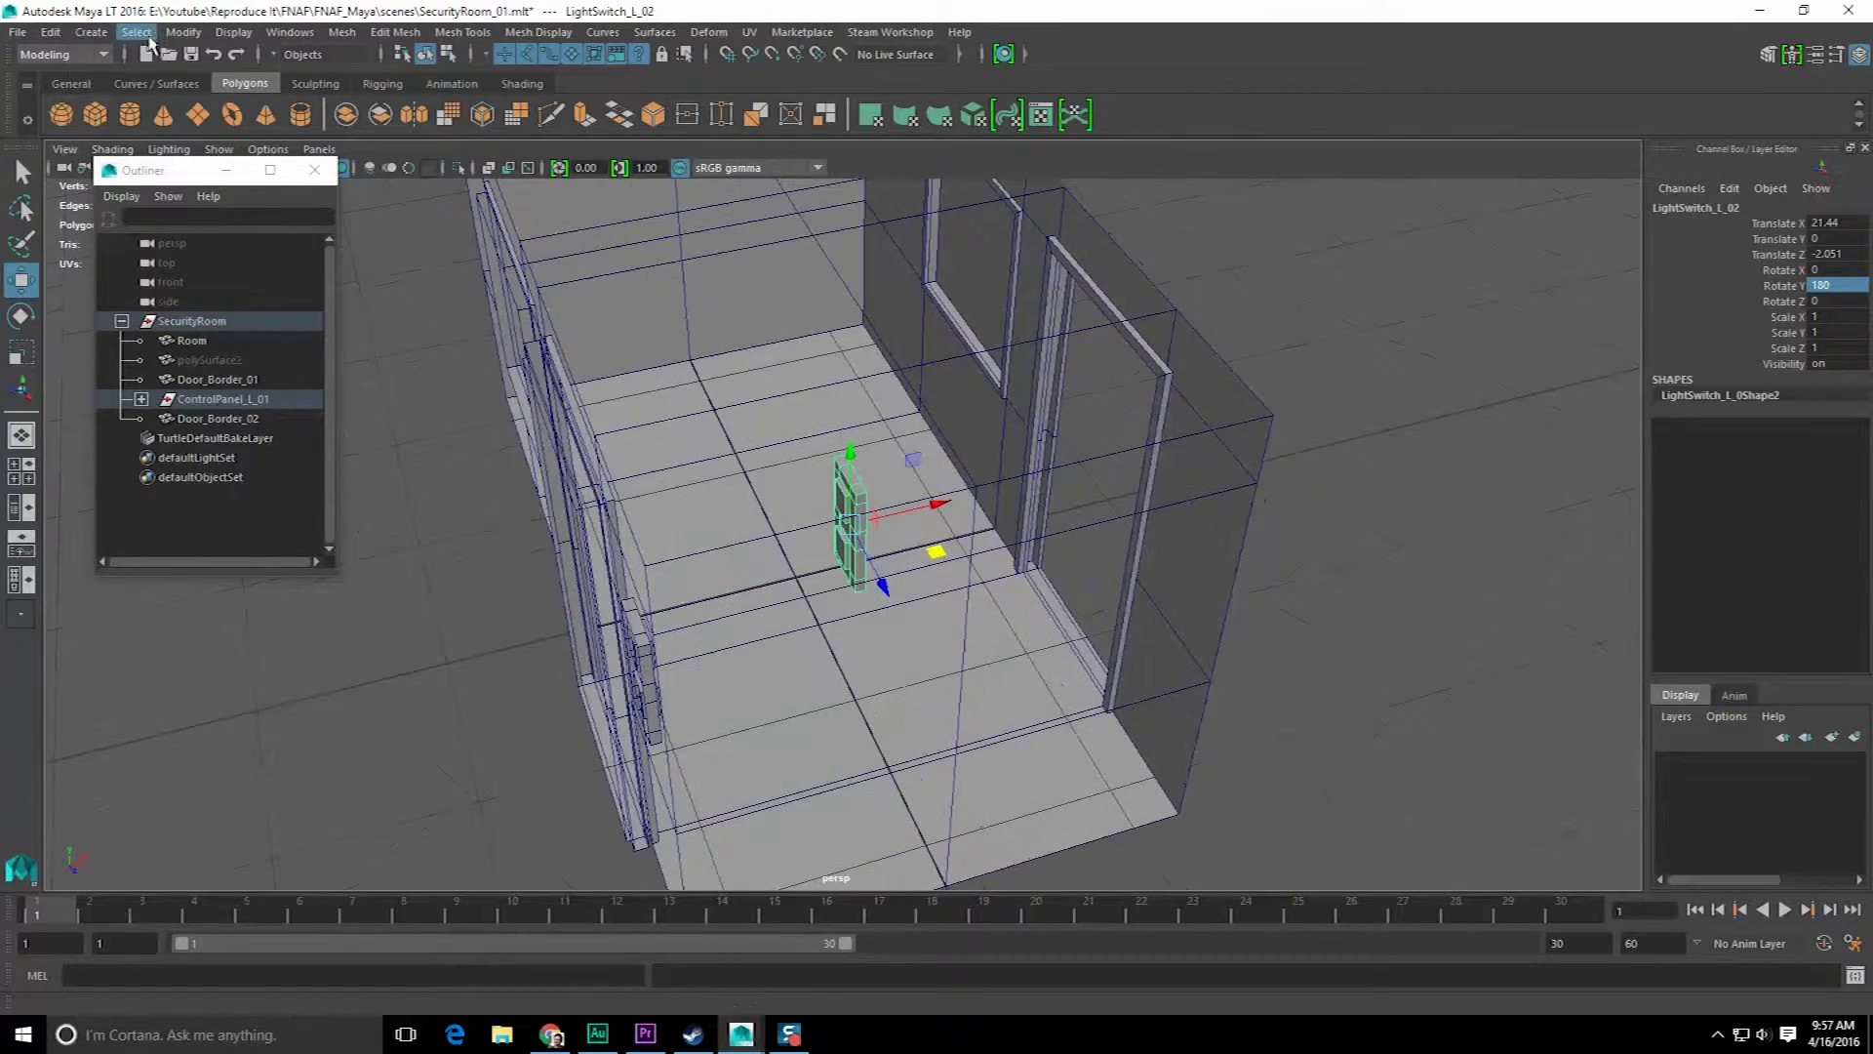
- Freeze the copied switch panel's transformations and snap it along Z in line with the original panel
{"action": "left_click", "coordinate": [184, 34]}
{"action": "left_click", "coordinate": [252, 120]}
{"action": "left_click_drag", "start_coordinate": [1034, 585], "coordinate": [920, 460], "text": "alt"}
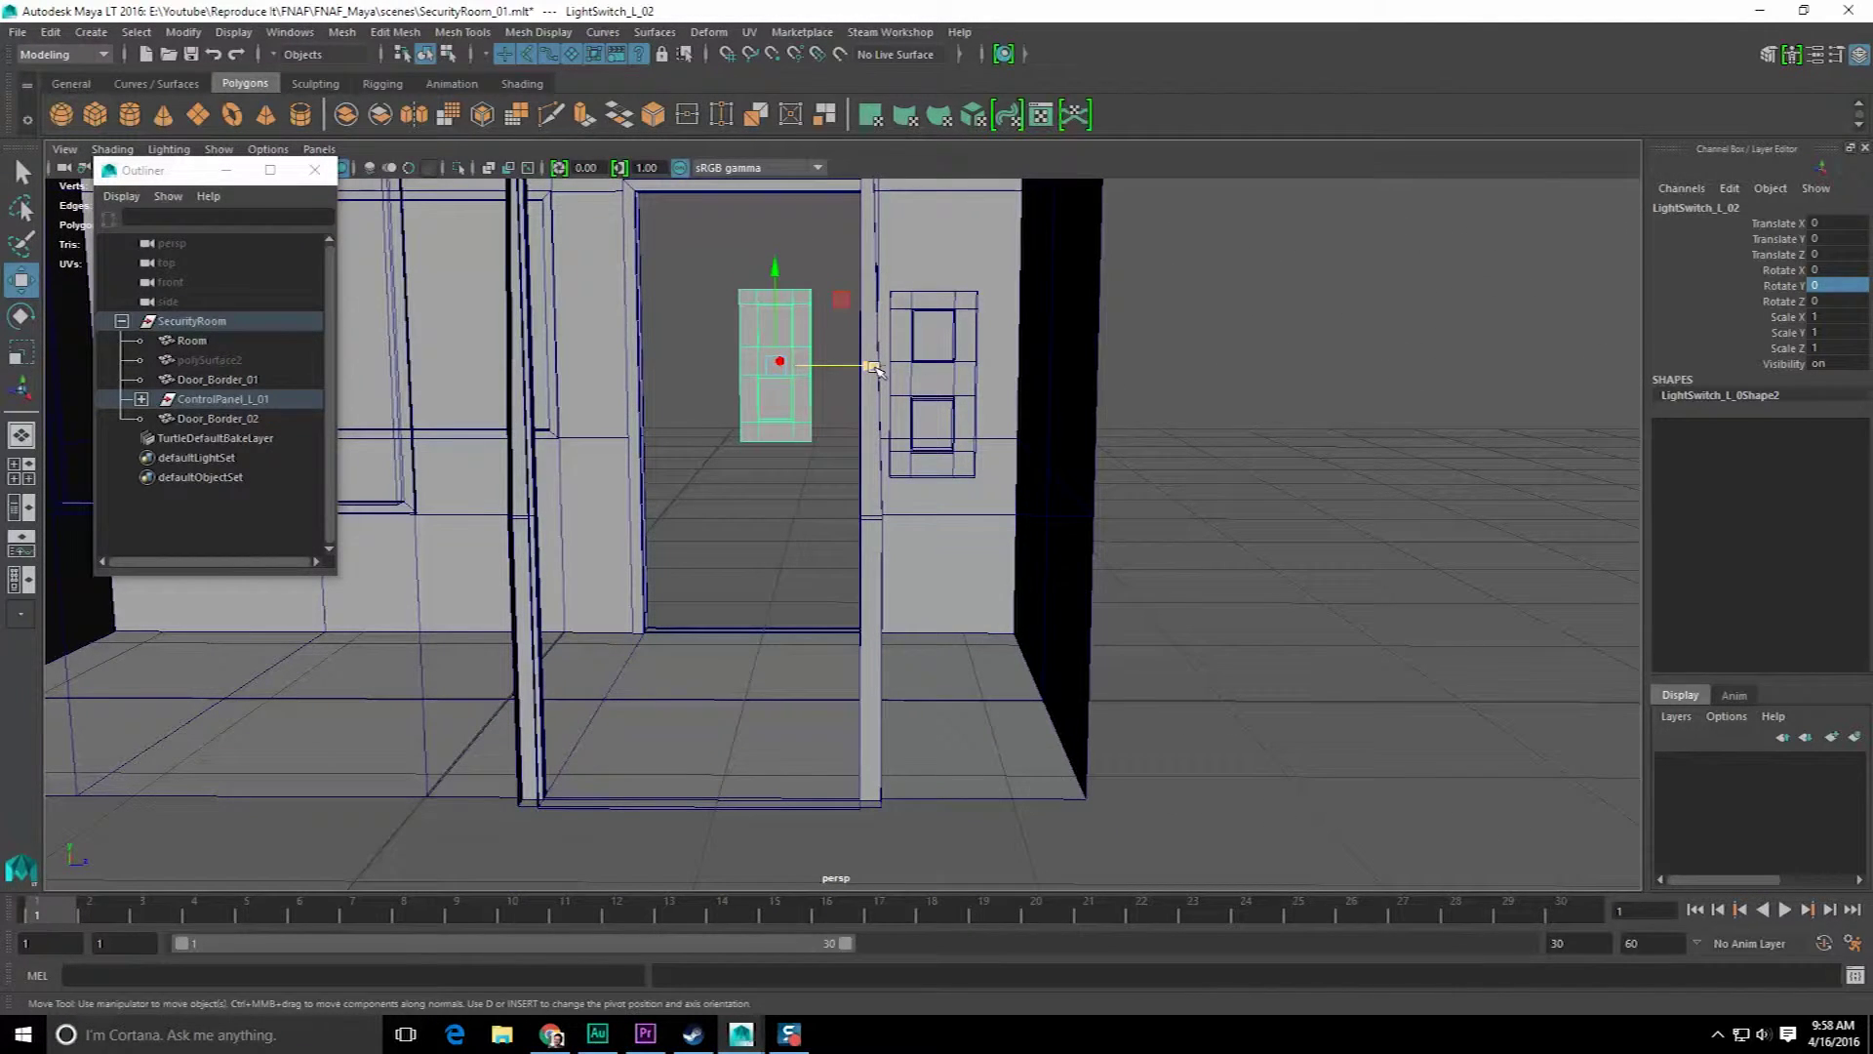
{"action": "key", "text": "v"}
{"action": "left_click_drag", "start_coordinate": [744, 327], "coordinate": [881, 297]}
- Snap the copied switch panel along X onto the opposite wall beside the doorway
{"action": "left_click_drag", "start_coordinate": [1015, 373], "coordinate": [683, 392], "text": "alt"}
{"action": "left_click", "coordinate": [744, 389]}
{"action": "key", "text": "d+v"}
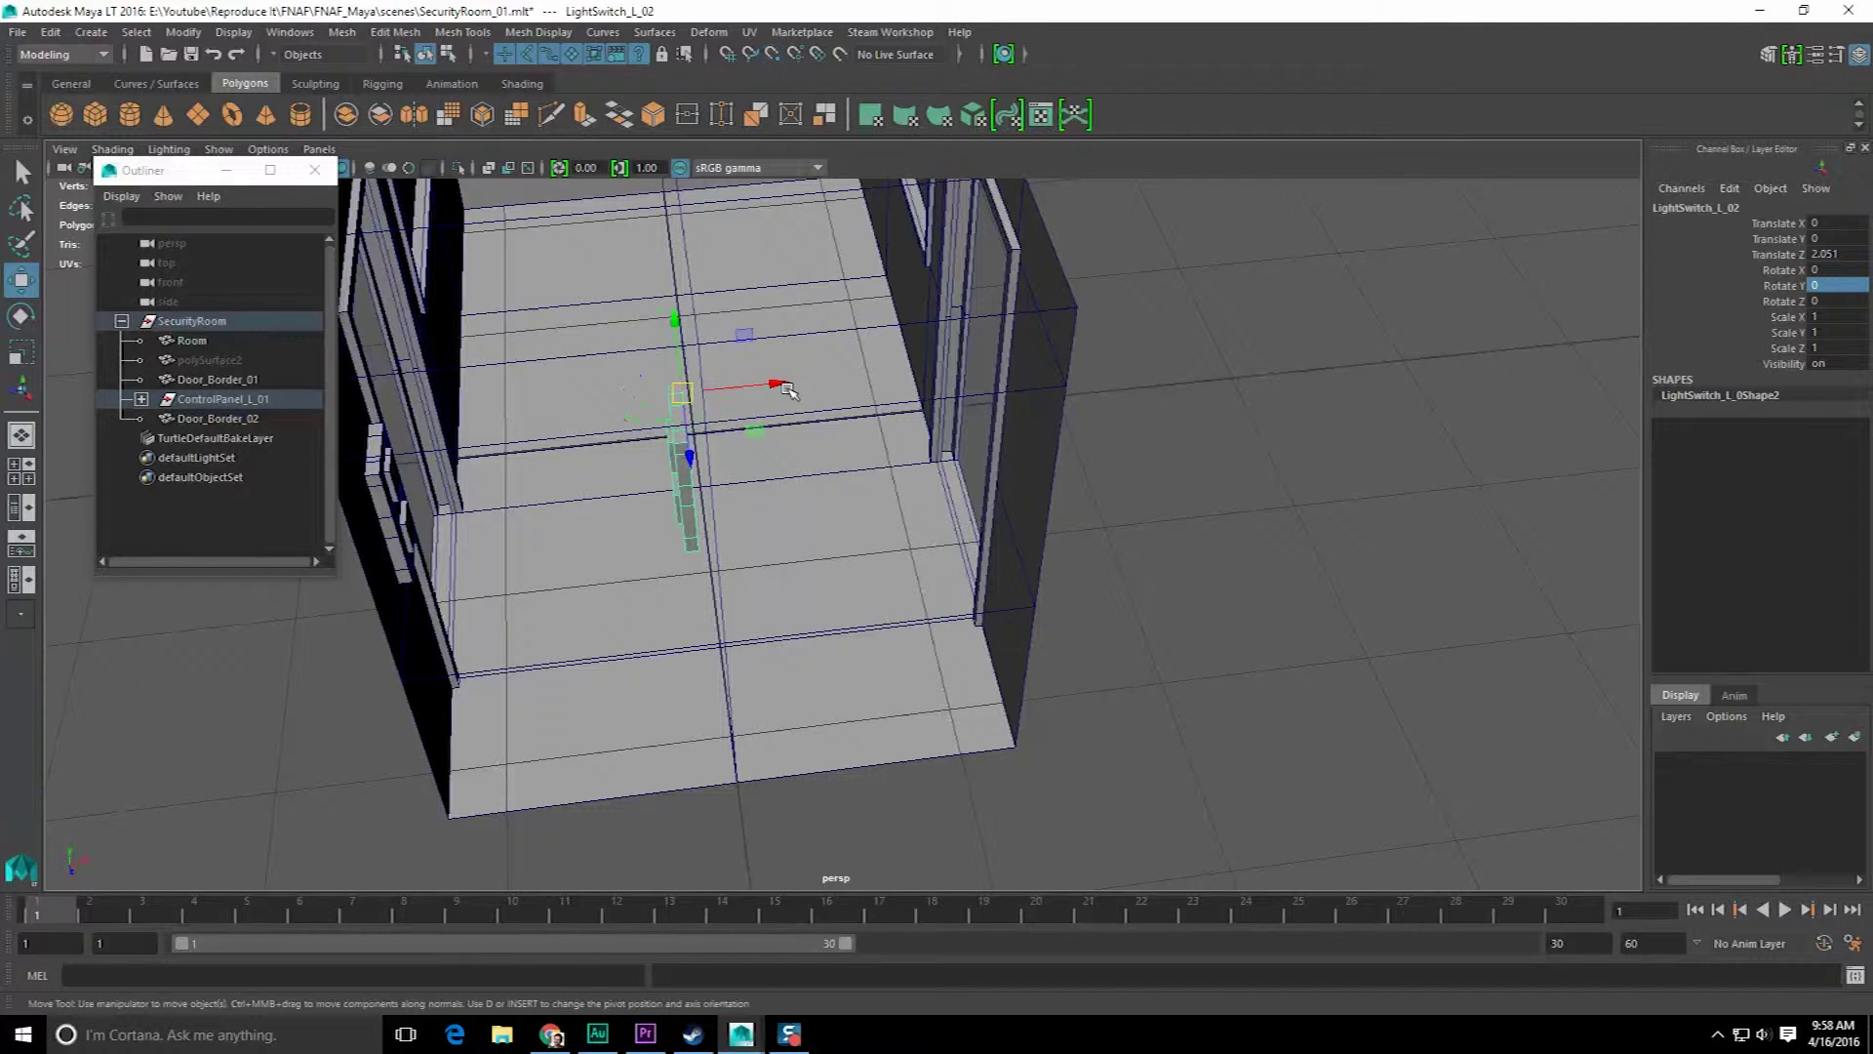
{"action": "middle_click_drag", "start_coordinate": [1024, 668], "coordinate": [1015, 719]}
{"action": "key", "text": "q"}
{"action": "left_click_drag", "start_coordinate": [1120, 669], "coordinate": [645, 629], "text": "alt"}
- Expand the ControlPanel_L_01 group in the Outliner and delete LightSwitch_L_02 from it
{"action": "left_click", "coordinate": [142, 398]}
{"action": "left_click", "coordinate": [220, 418]}
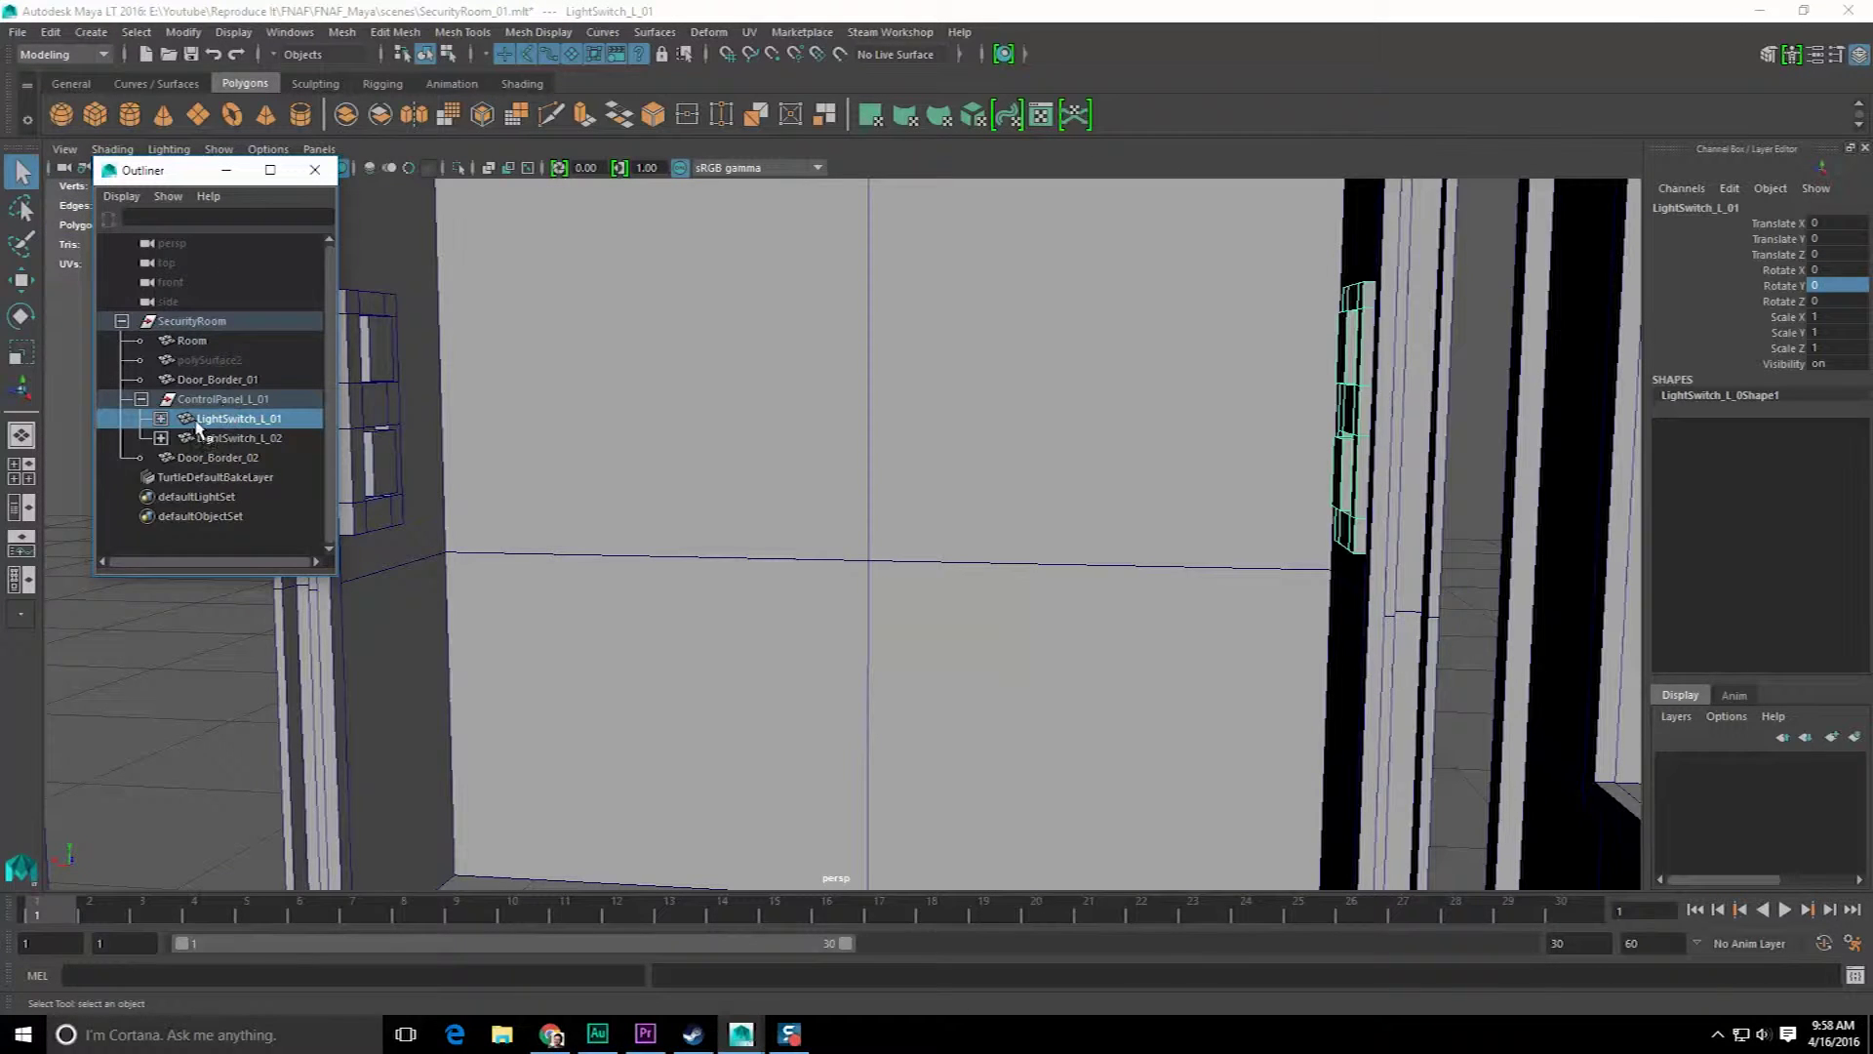
{"action": "left_click", "coordinate": [234, 438]}
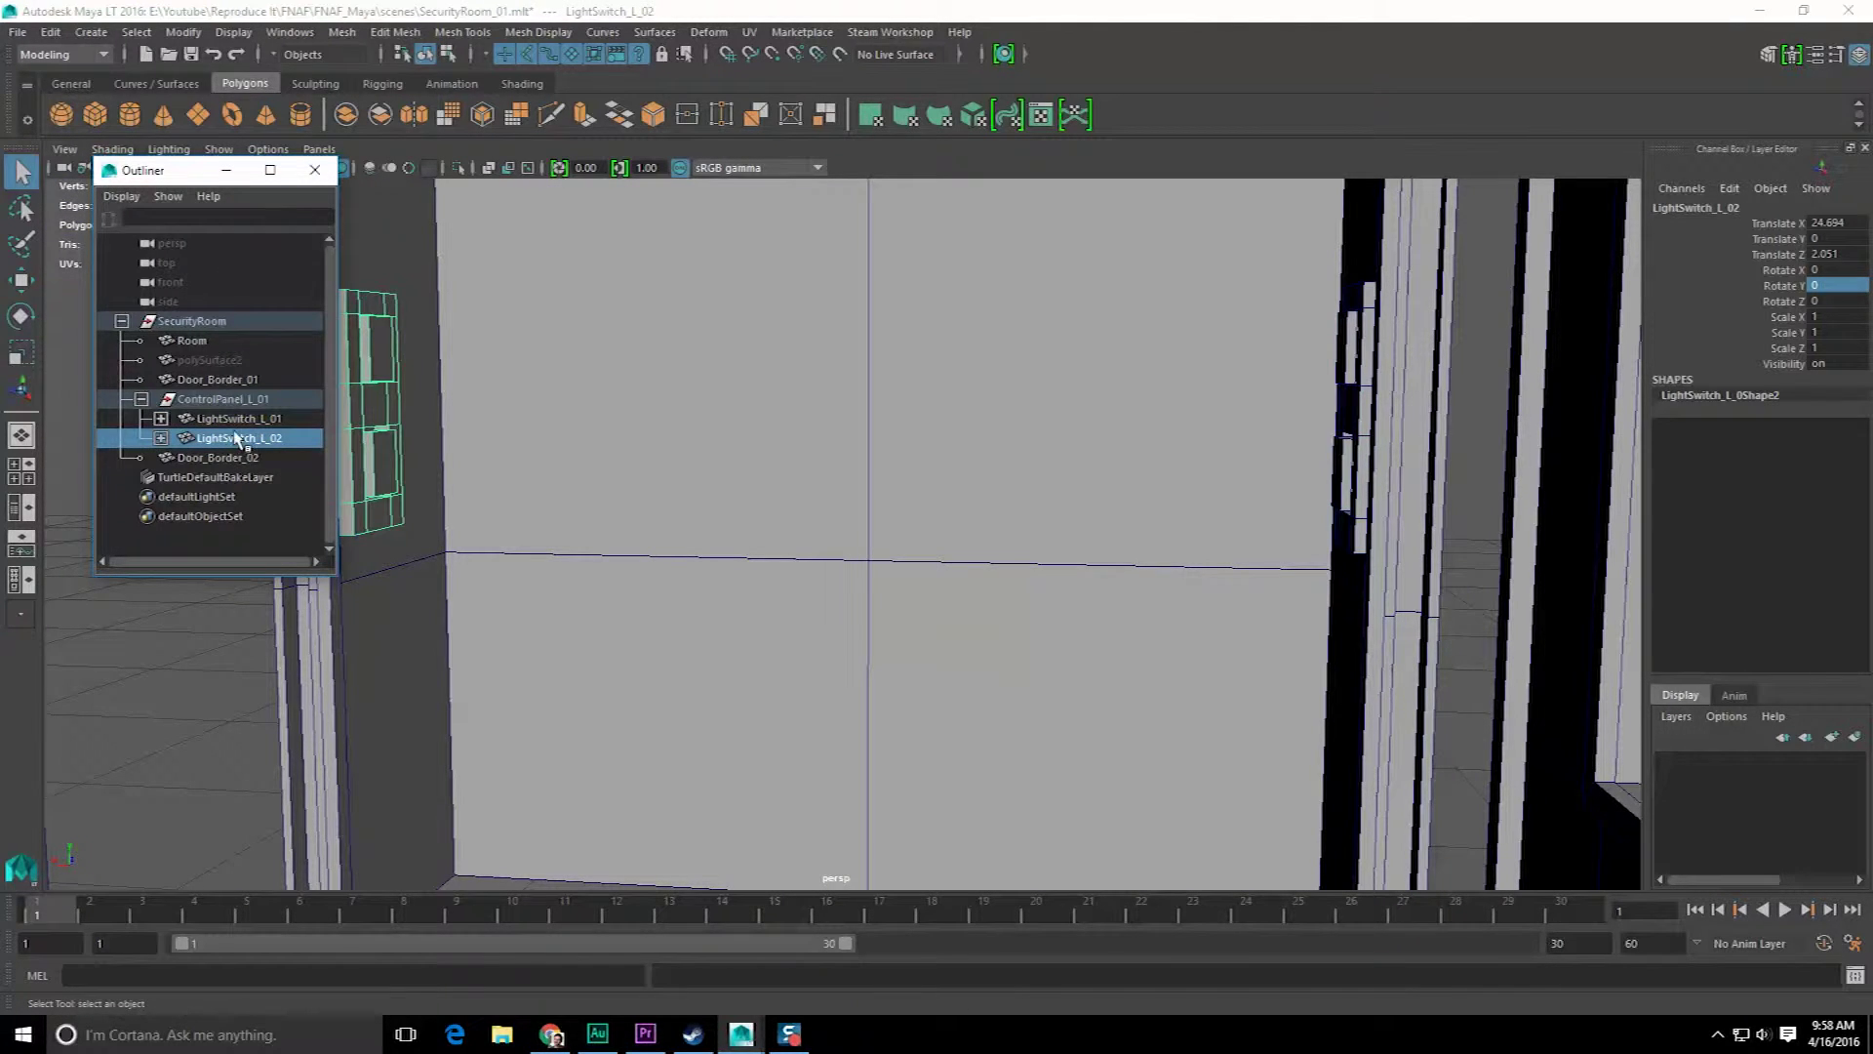
{"action": "key", "text": "Delete"}
- Duplicate the ControlPanel_L_01 group, move the copy along X across the room and set its Rotate Y to 180
{"action": "left_click", "coordinate": [219, 400]}
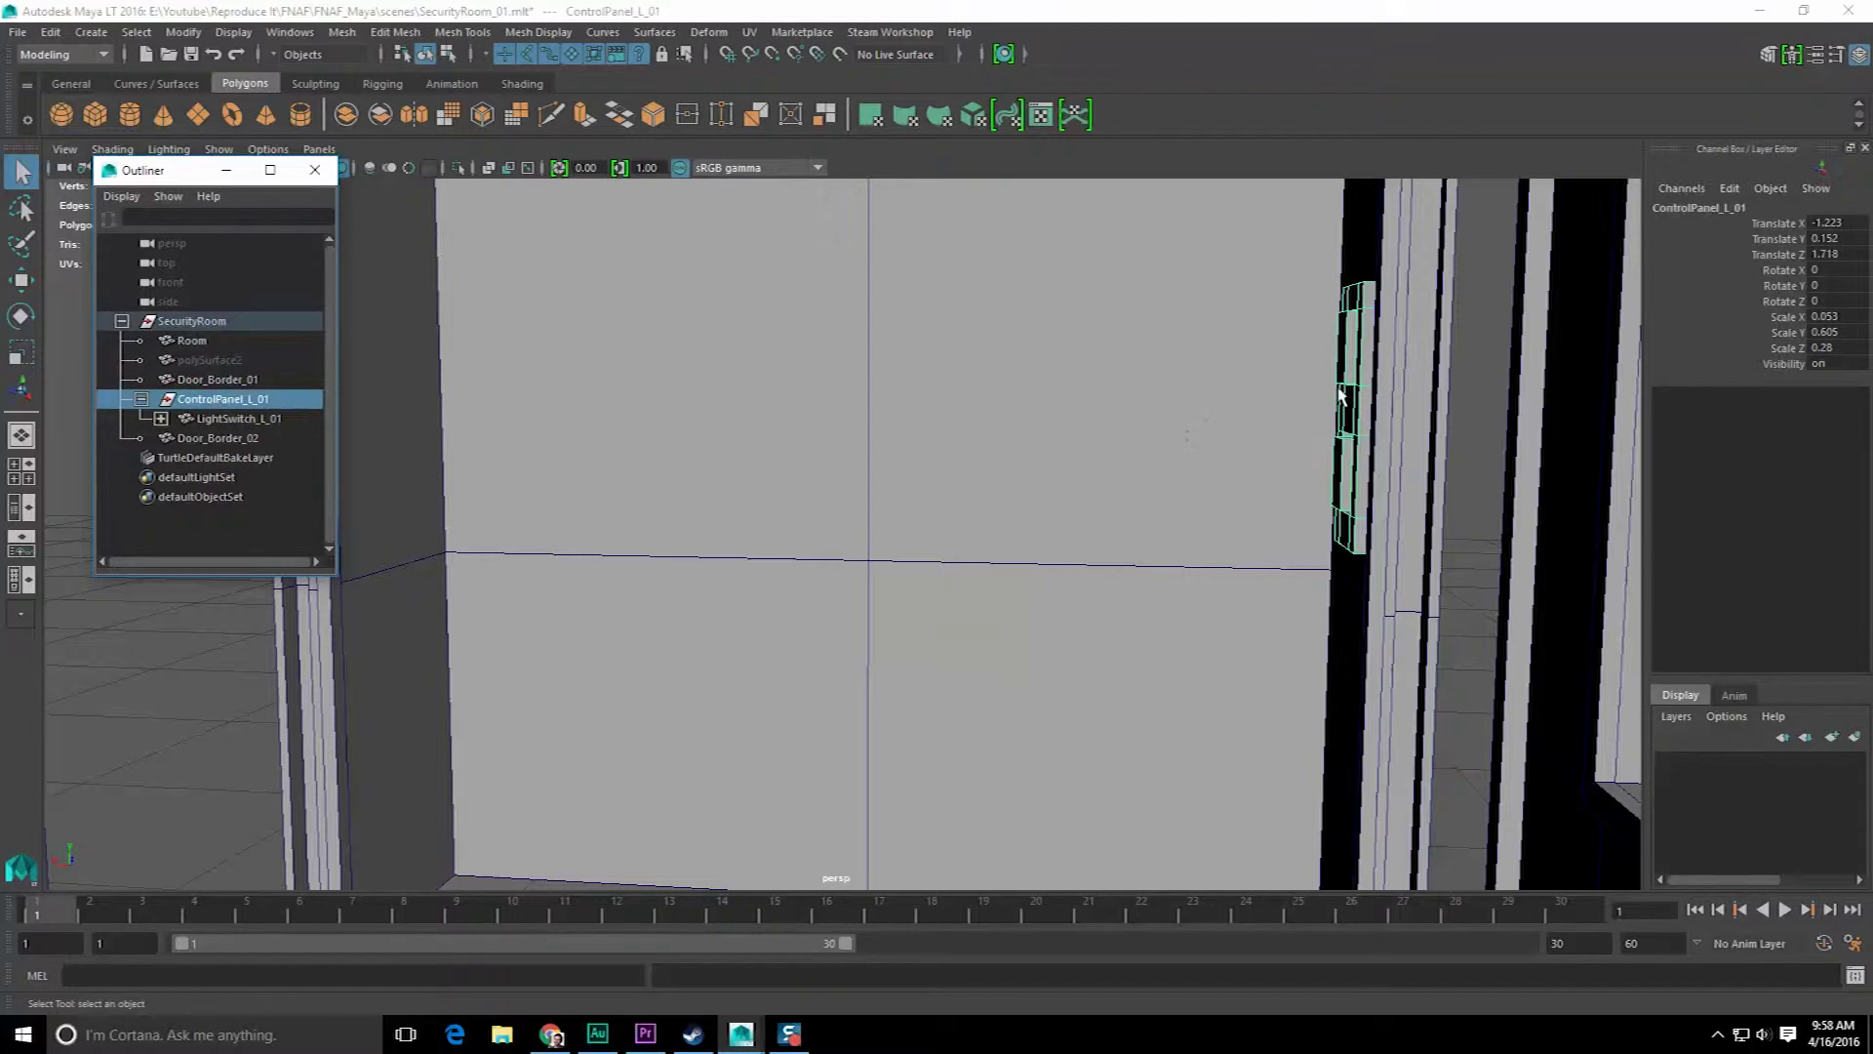
{"action": "key", "text": "ctrl+d"}
{"action": "right_click_drag", "start_coordinate": [1344, 395], "coordinate": [1225, 451], "text": "alt"}
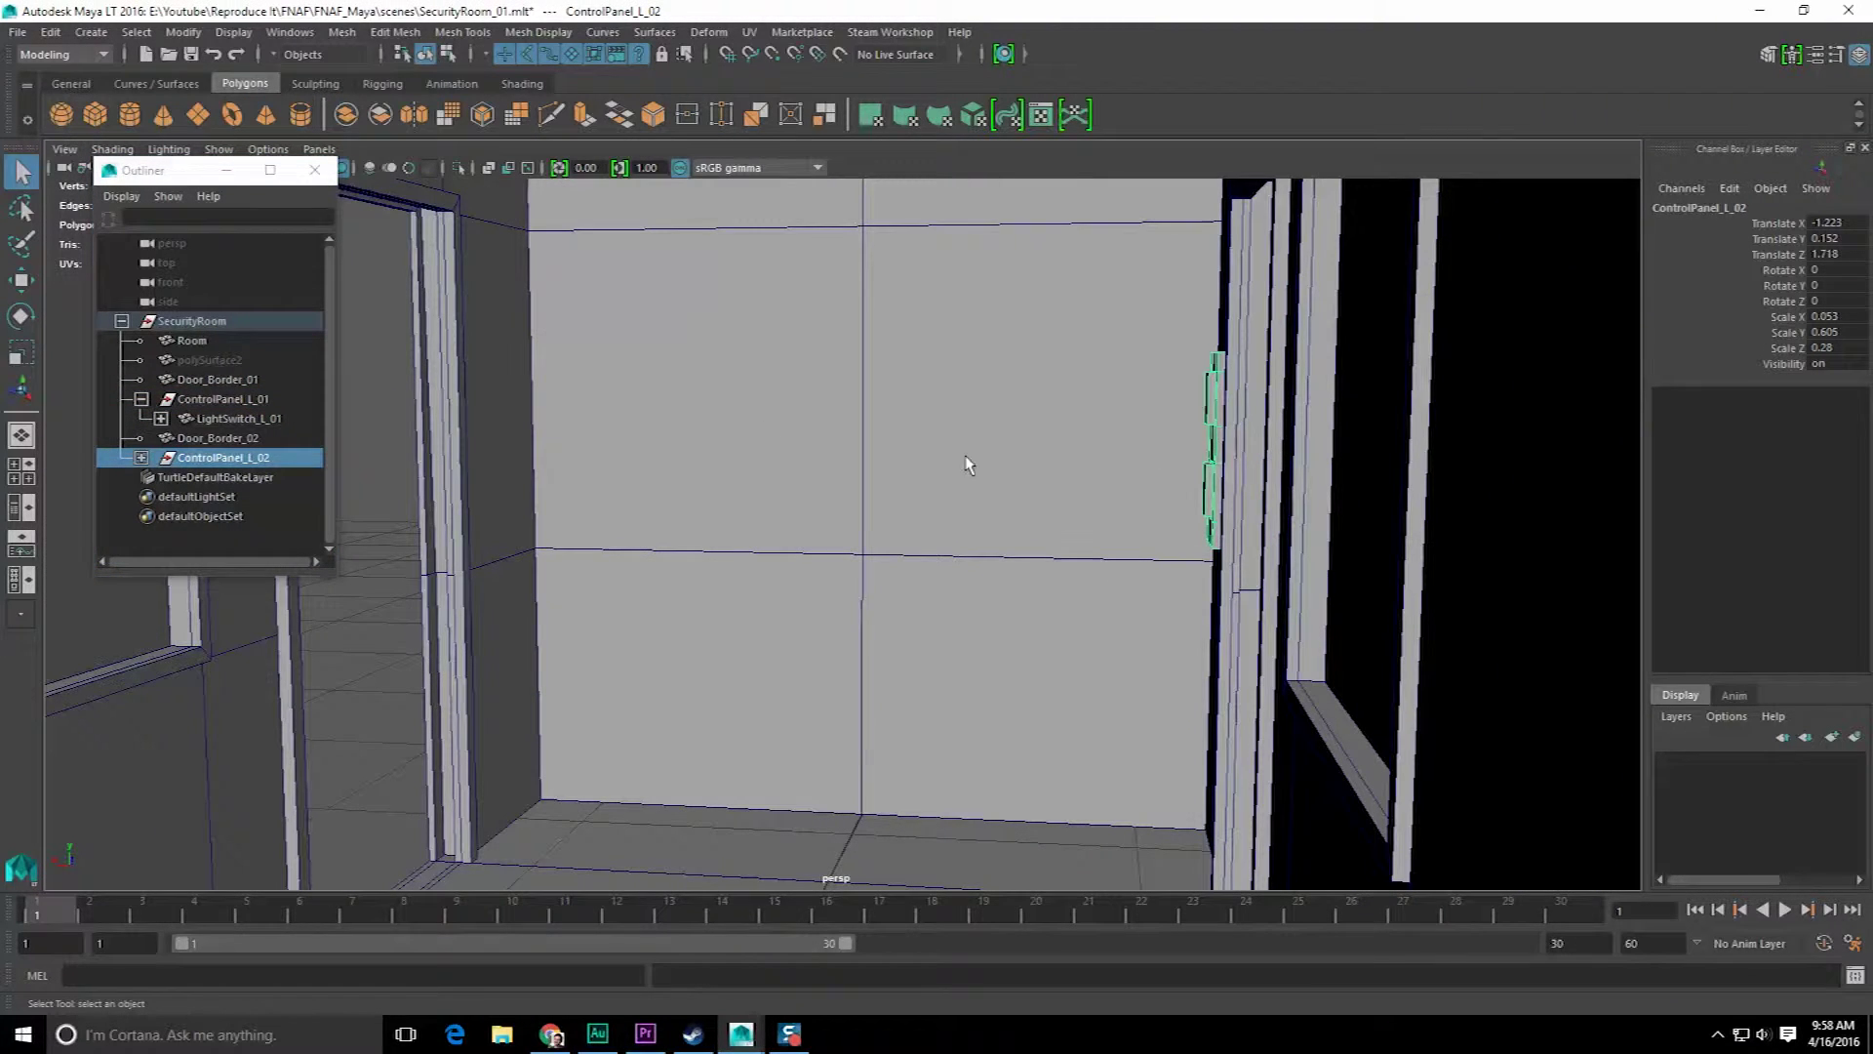
{"action": "key", "text": "w"}
{"action": "left_click_drag", "start_coordinate": [1112, 458], "coordinate": [1732, 310]}
{"action": "key", "text": "e"}
{"action": "key", "text": "Tab"}
{"action": "type", "text": "180"}
{"action": "key", "text": "Return"}
- Snap the rotated control panel copy against the opposite wall, at X about 1.277, and save the scene
{"action": "key", "text": "w"}
{"action": "left_click_drag", "start_coordinate": [971, 522], "coordinate": [777, 577], "text": "alt"}
{"action": "key", "text": "v"}
{"action": "middle_click_drag", "start_coordinate": [775, 579], "coordinate": [766, 549]}
{"action": "key", "text": "q"}
{"action": "left_click", "coordinate": [648, 493]}
{"action": "key", "text": "ctrl+s"}
- Rename the copied panel group ControlPanel_R_01 and the panel mesh inside it LightSwitch_R_01
{"action": "left_click", "coordinate": [224, 458]}
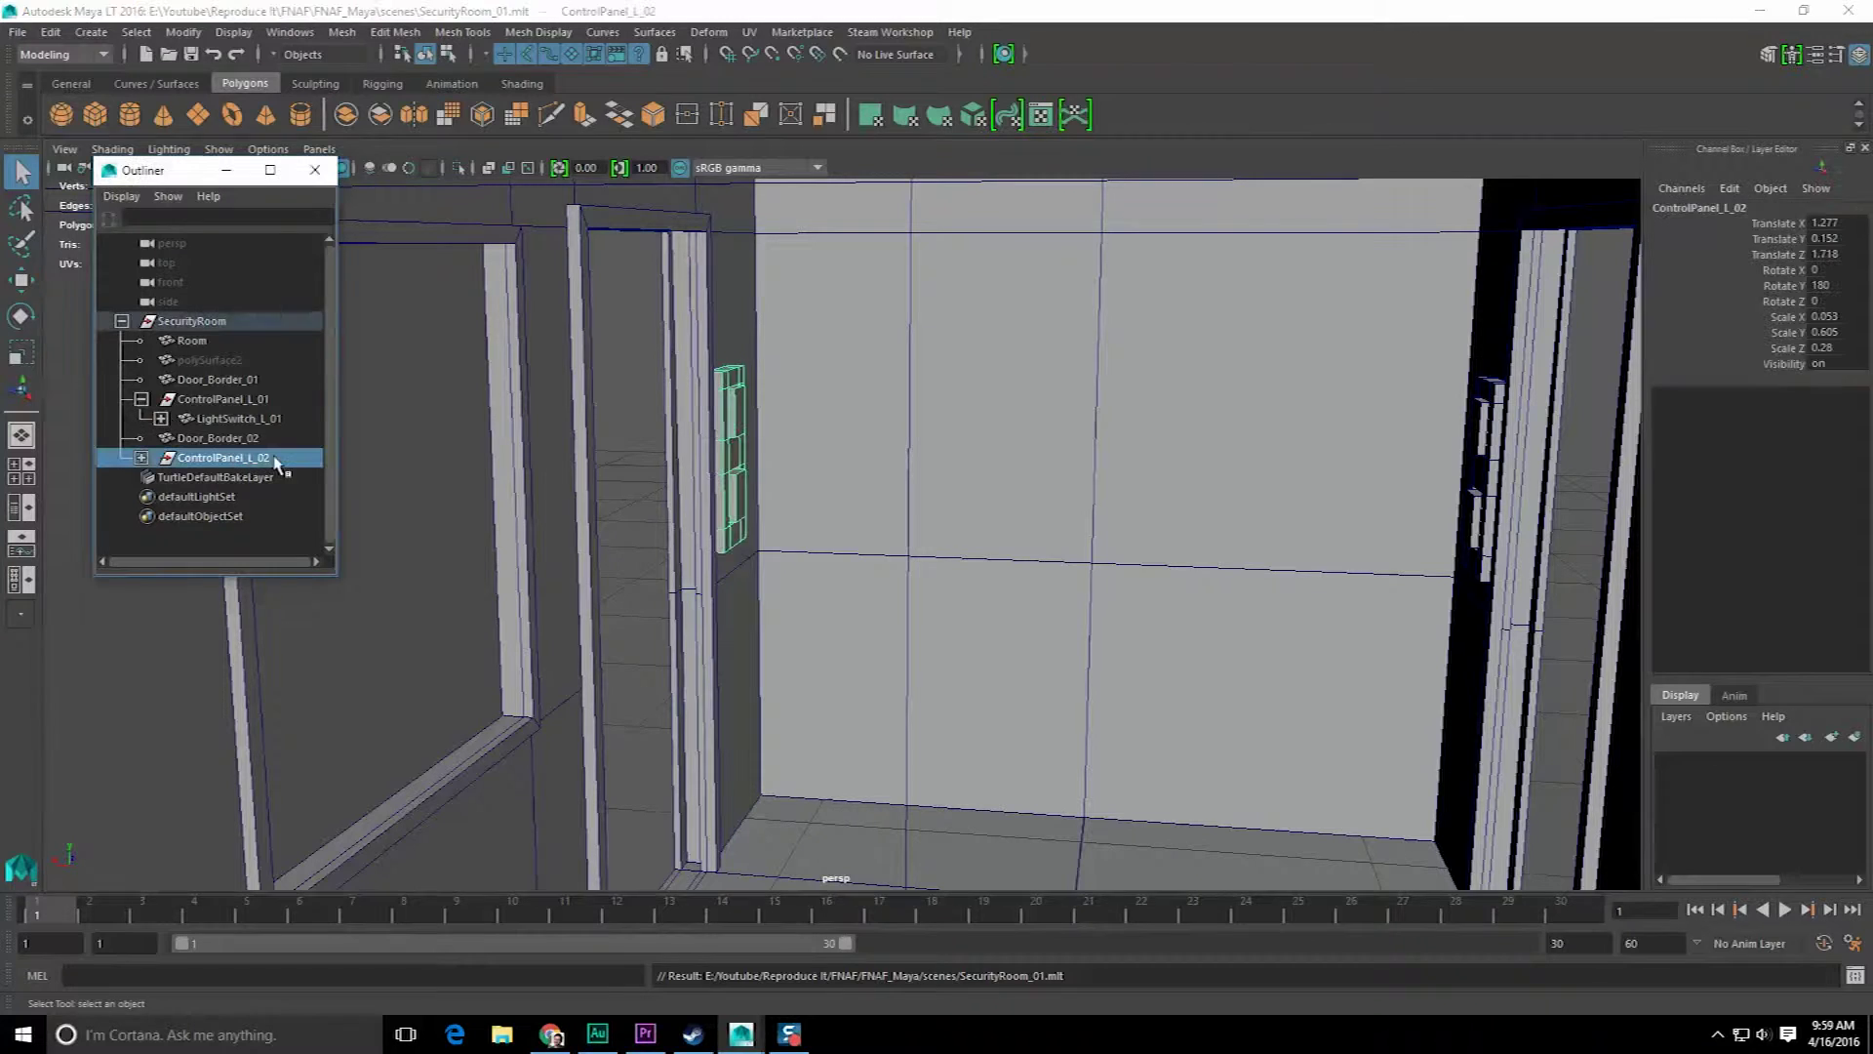
{"action": "left_click", "coordinate": [1734, 207]}
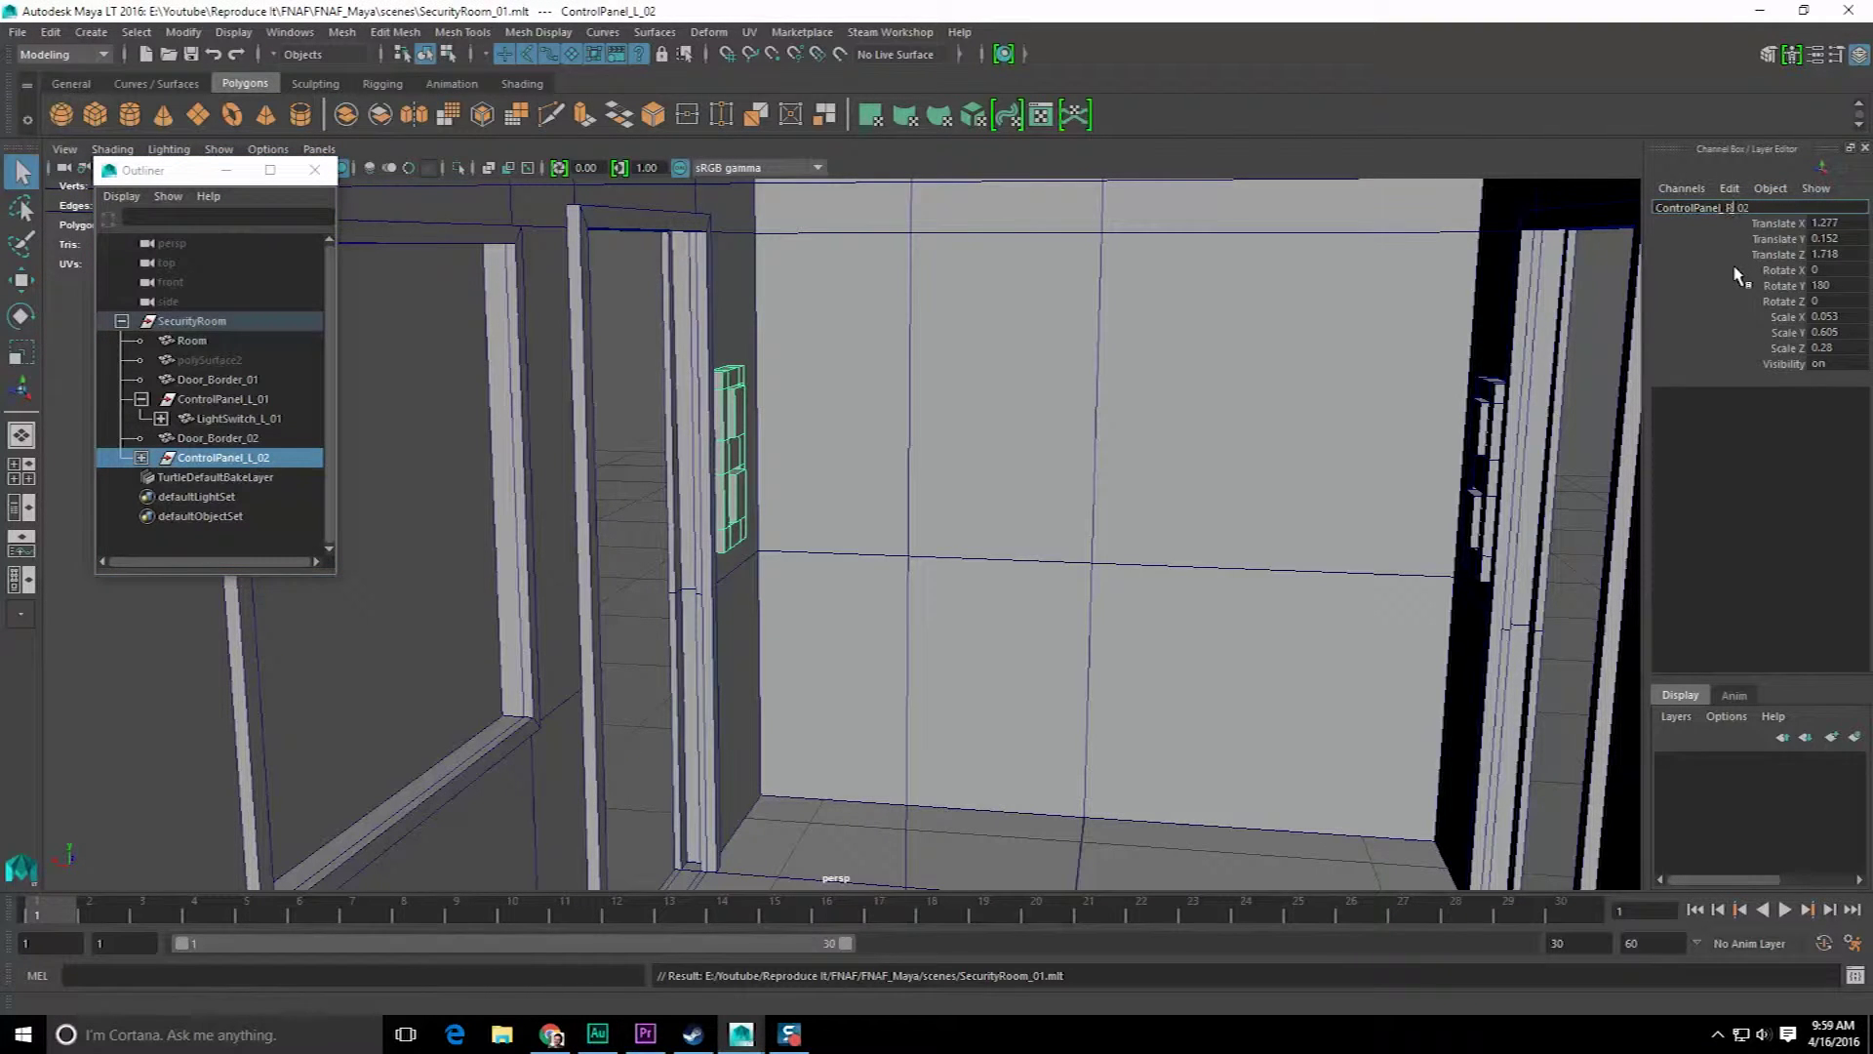
{"action": "type", "text": "1"}
{"action": "key", "text": "Return"}
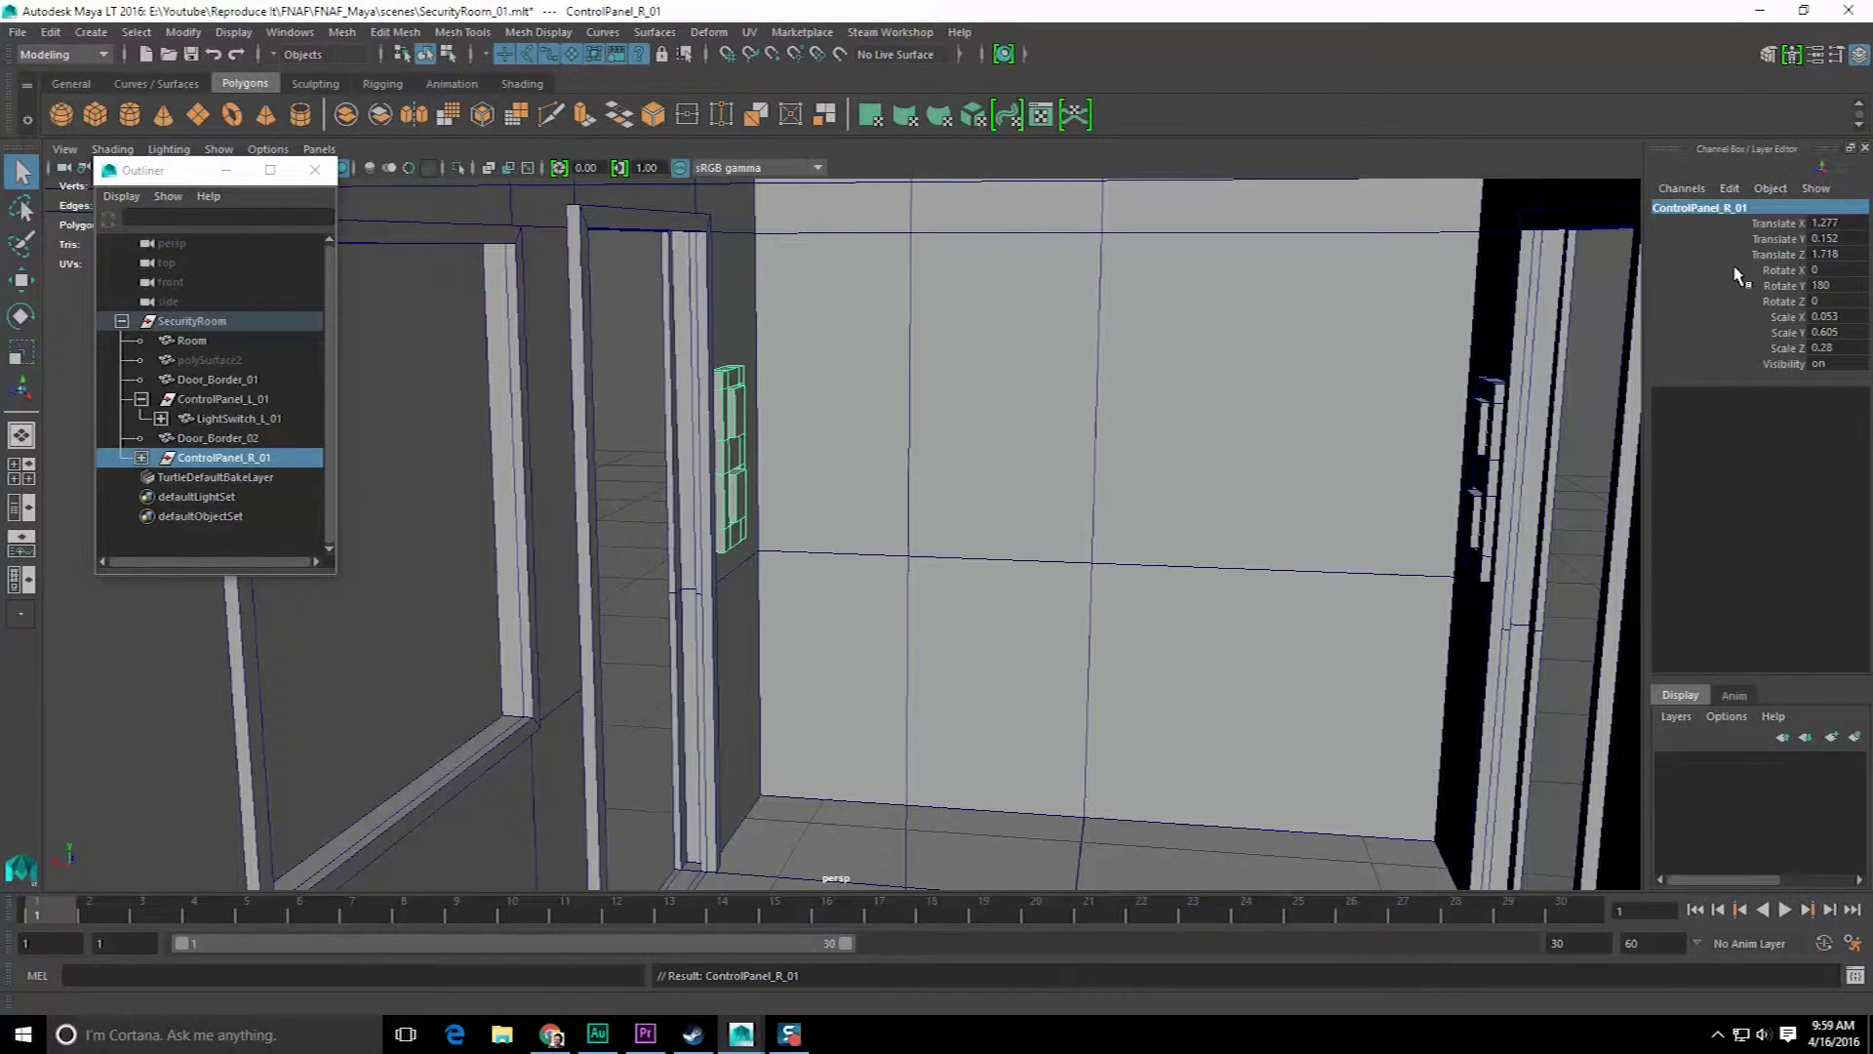
{"action": "left_click", "coordinate": [143, 457]}
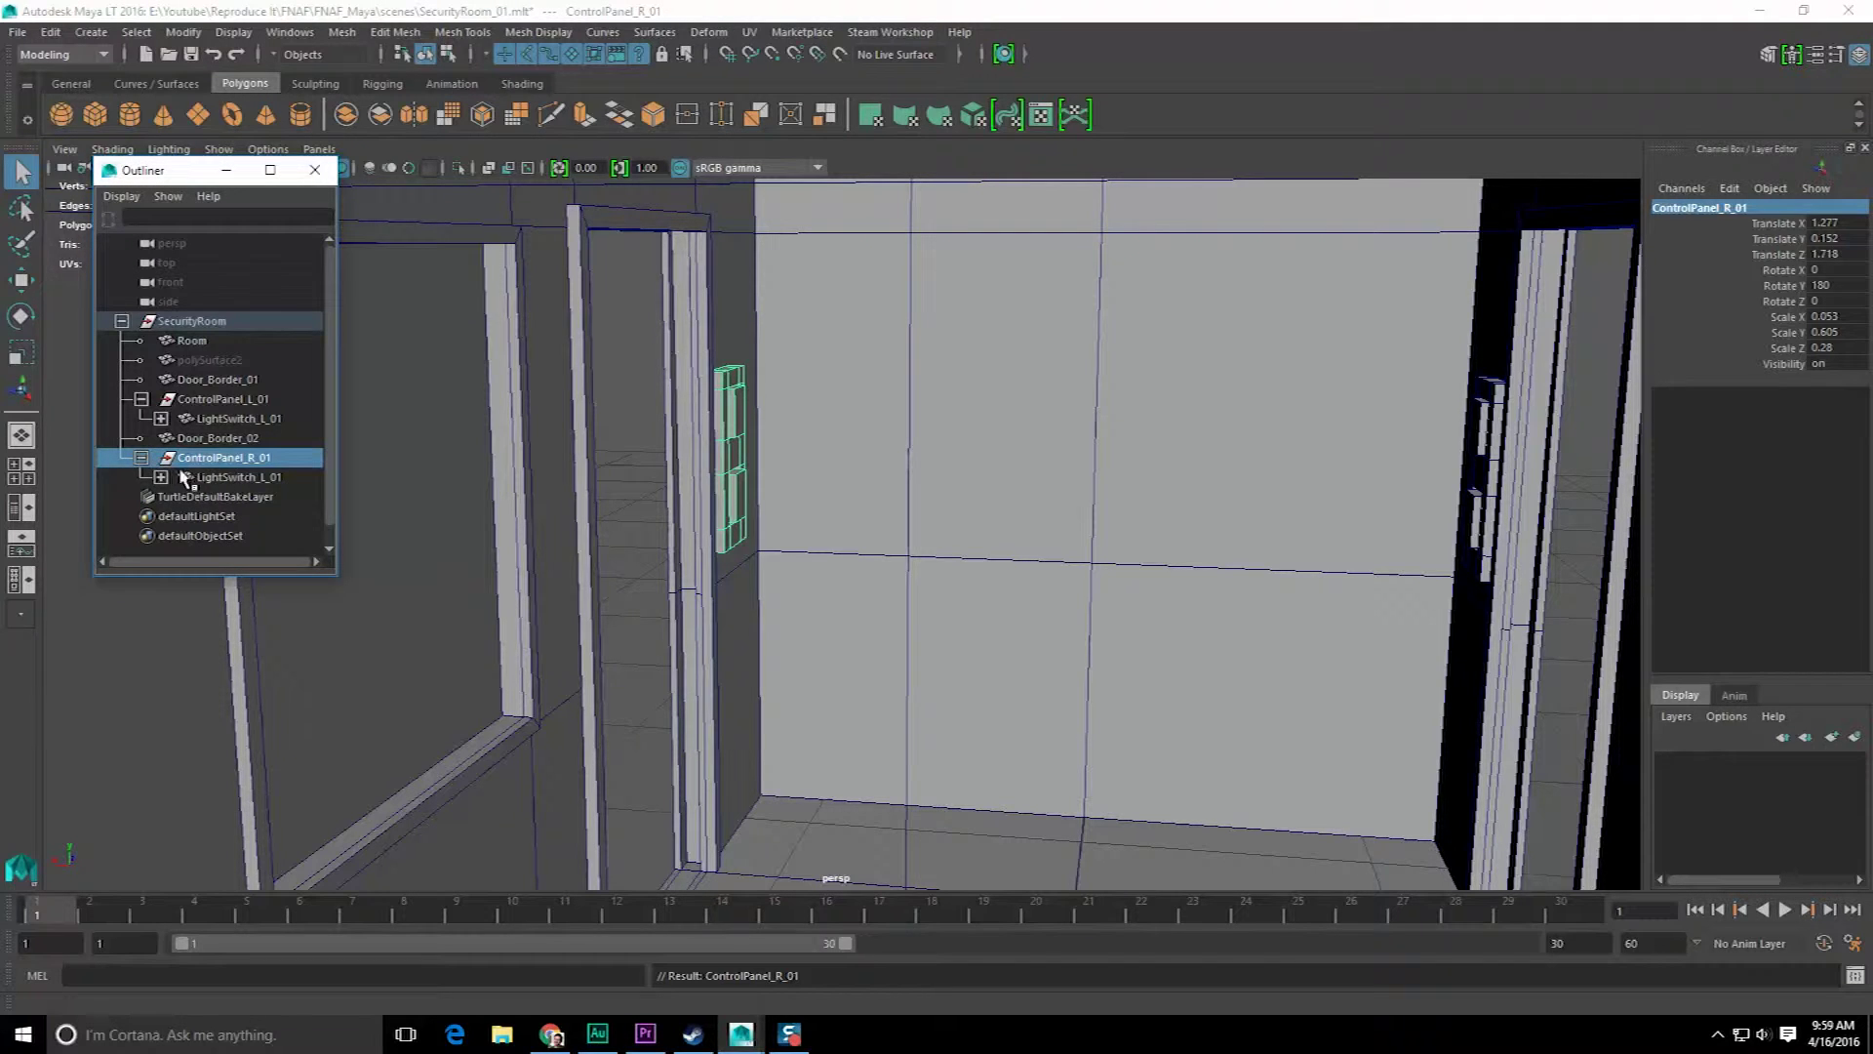
{"action": "left_click", "coordinate": [182, 477]}
{"action": "left_click", "coordinate": [1723, 209]}
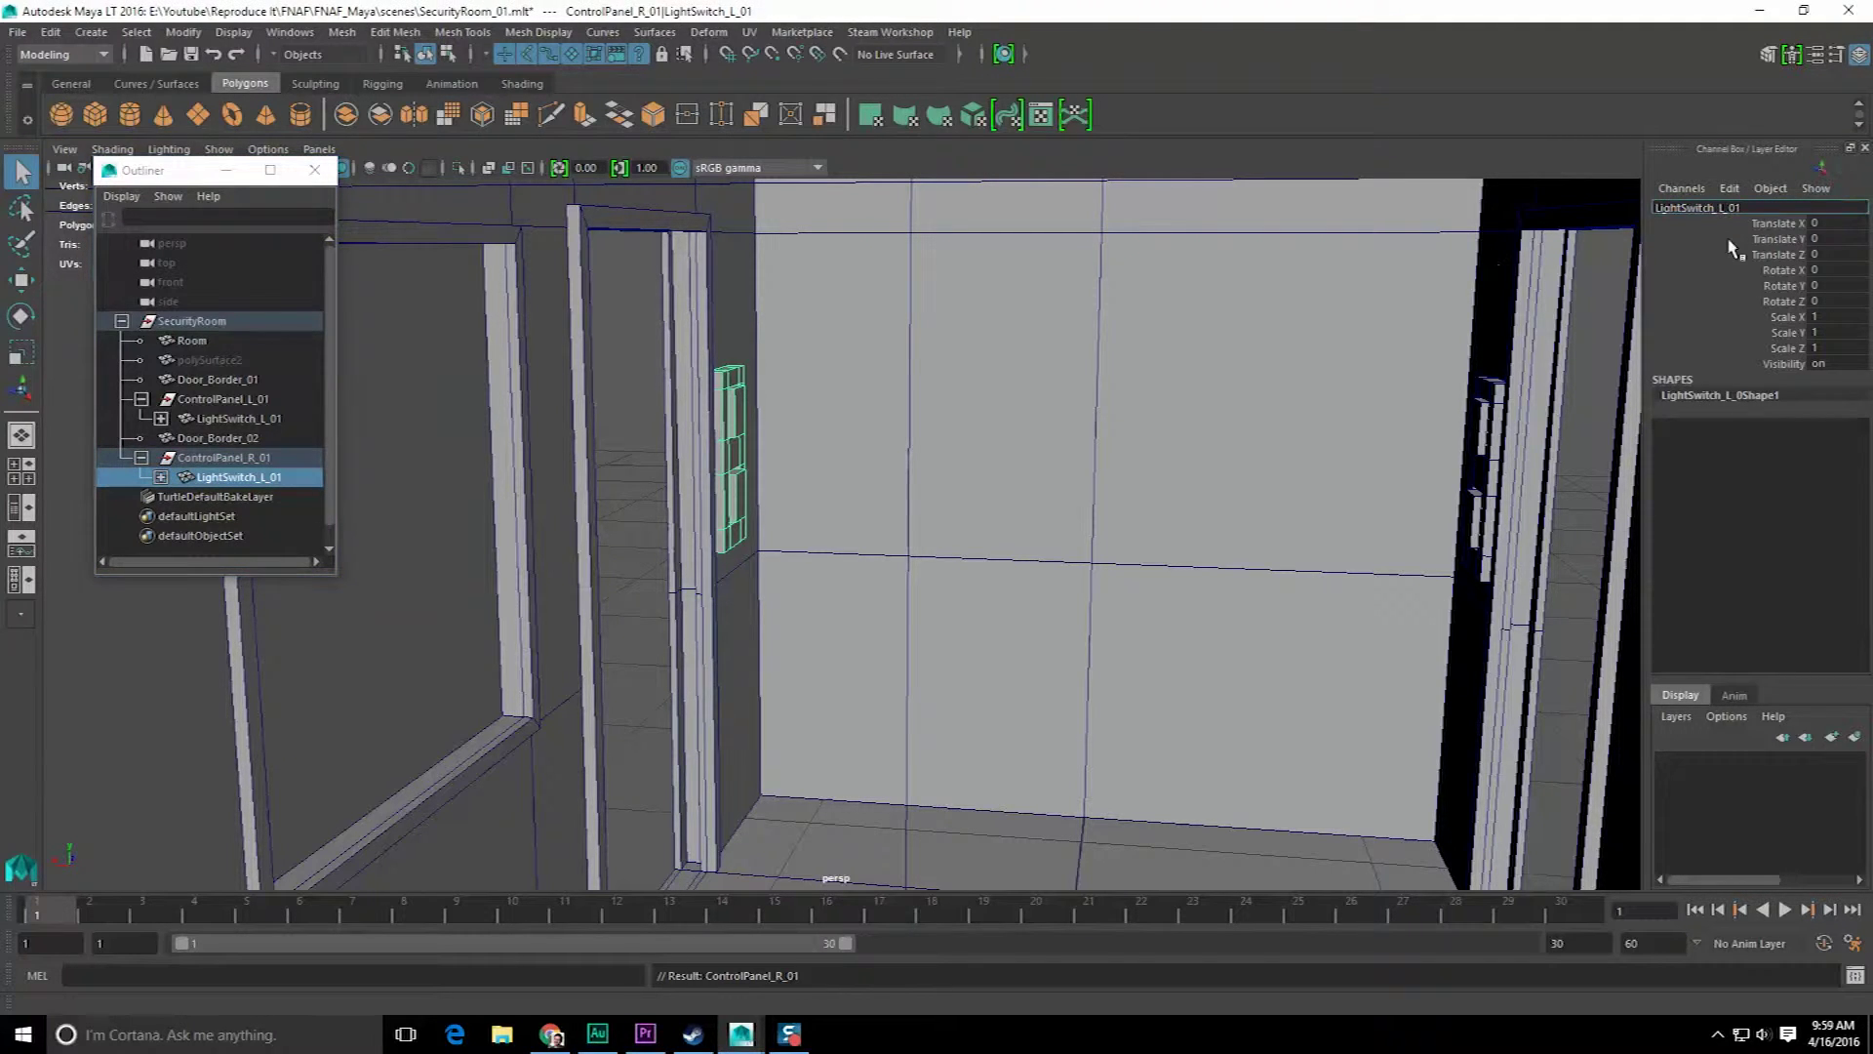
{"action": "type", "text": "R"}
{"action": "key", "text": "Return"}
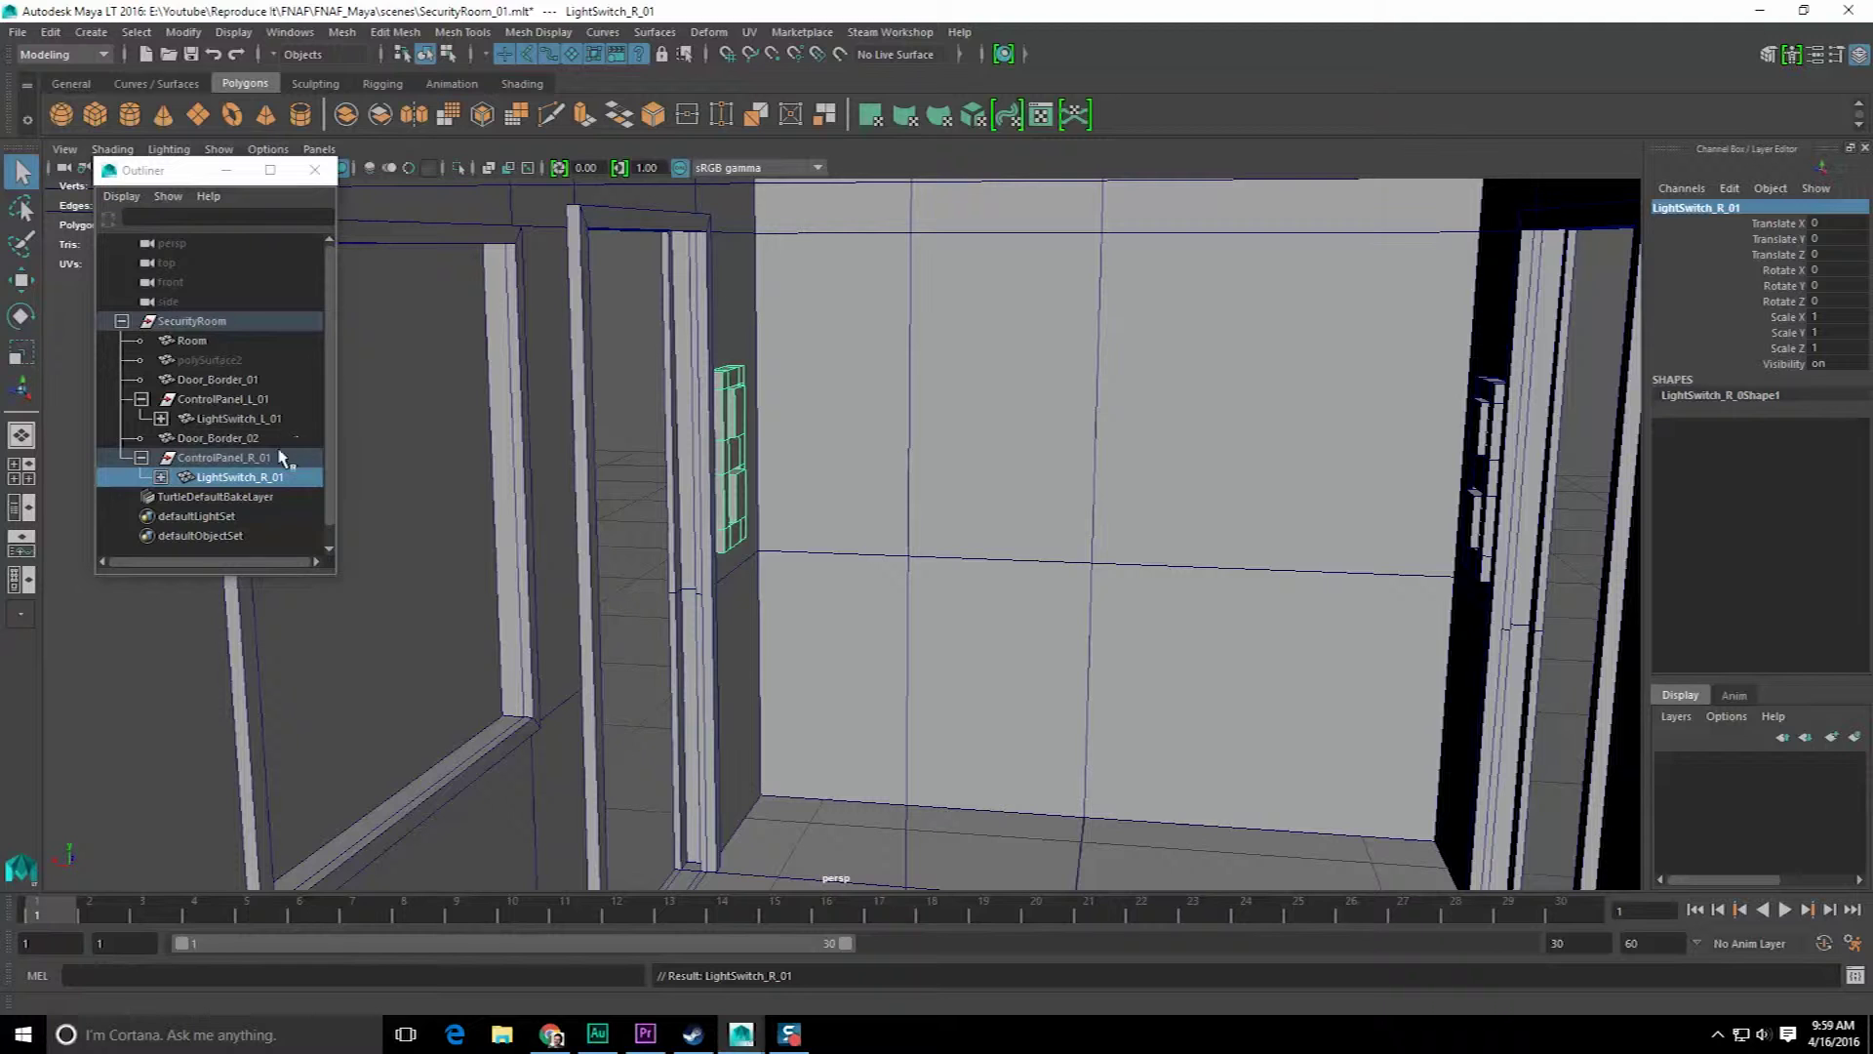
- Move DoorControl_L_01 and LightControl_L_01 out of LightSwitch_R_01 and parent them back under it
{"action": "left_click", "coordinate": [161, 477]}
{"action": "left_click", "coordinate": [246, 497]}
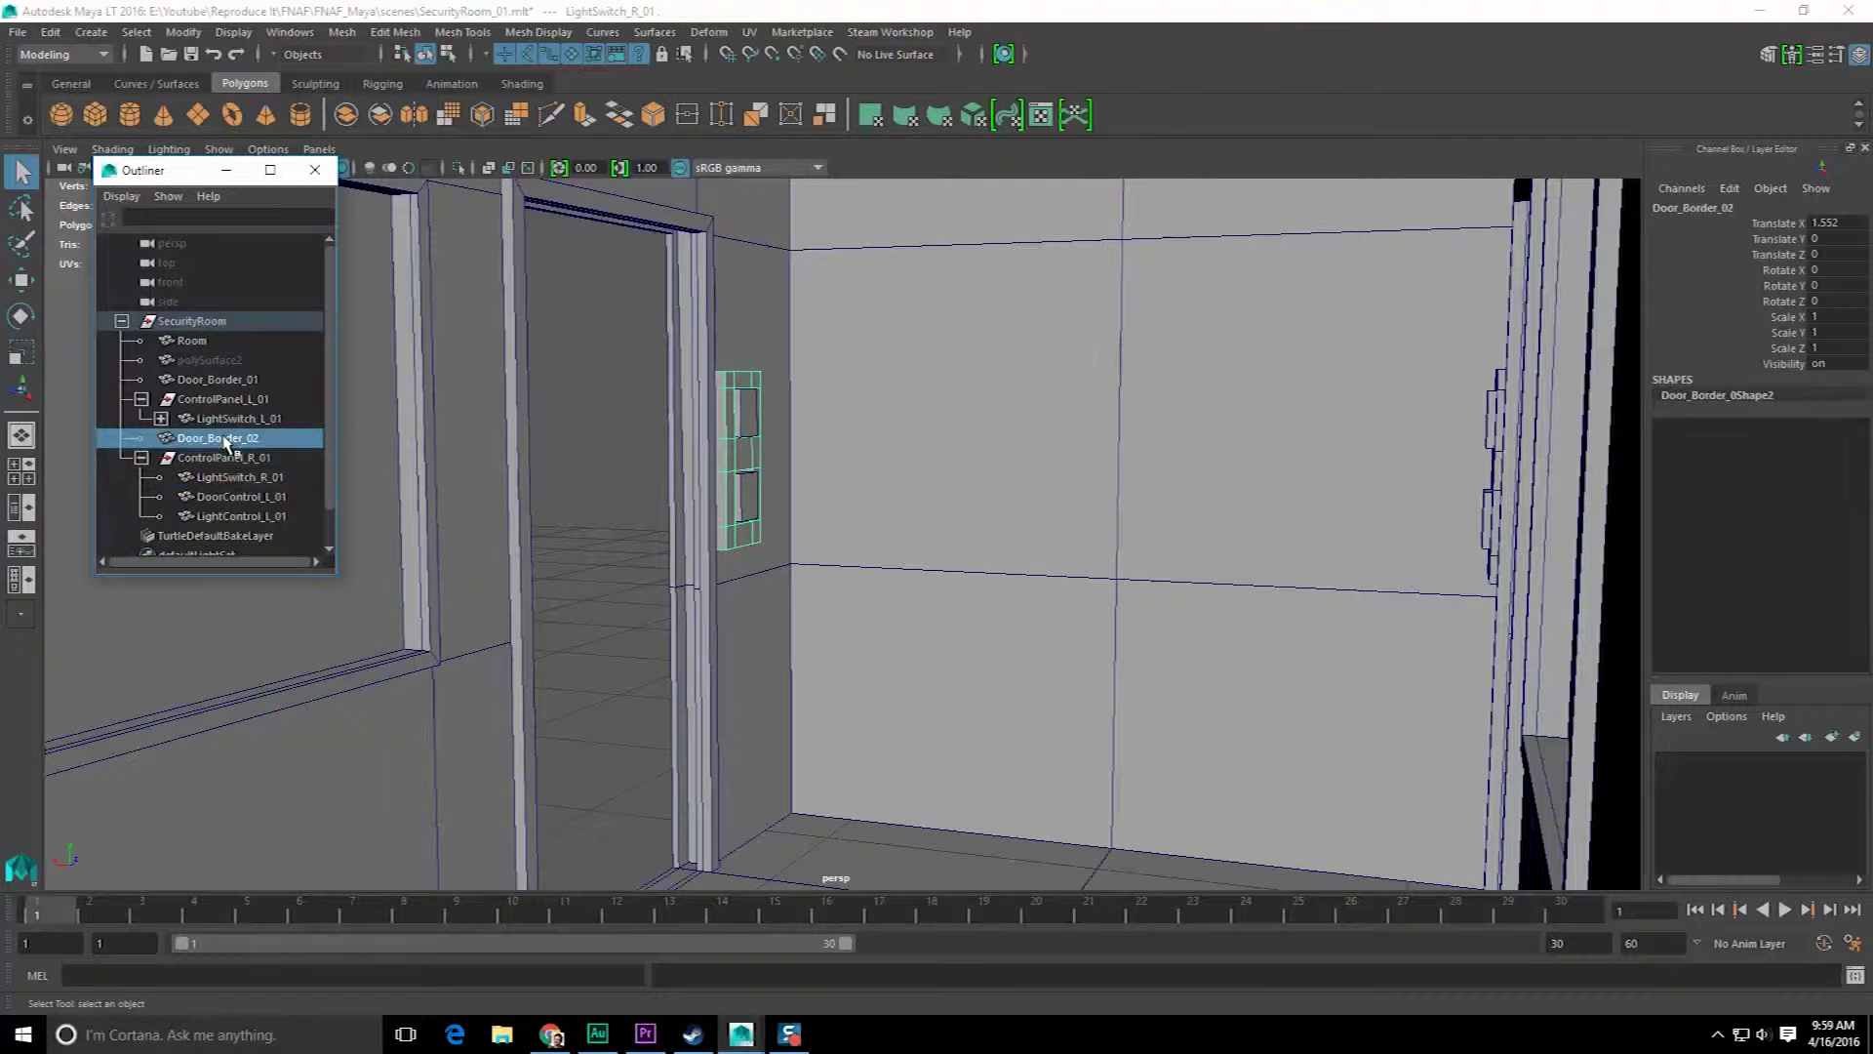
{"action": "left_click", "coordinate": [234, 418]}
{"action": "left_click", "coordinate": [195, 459]}
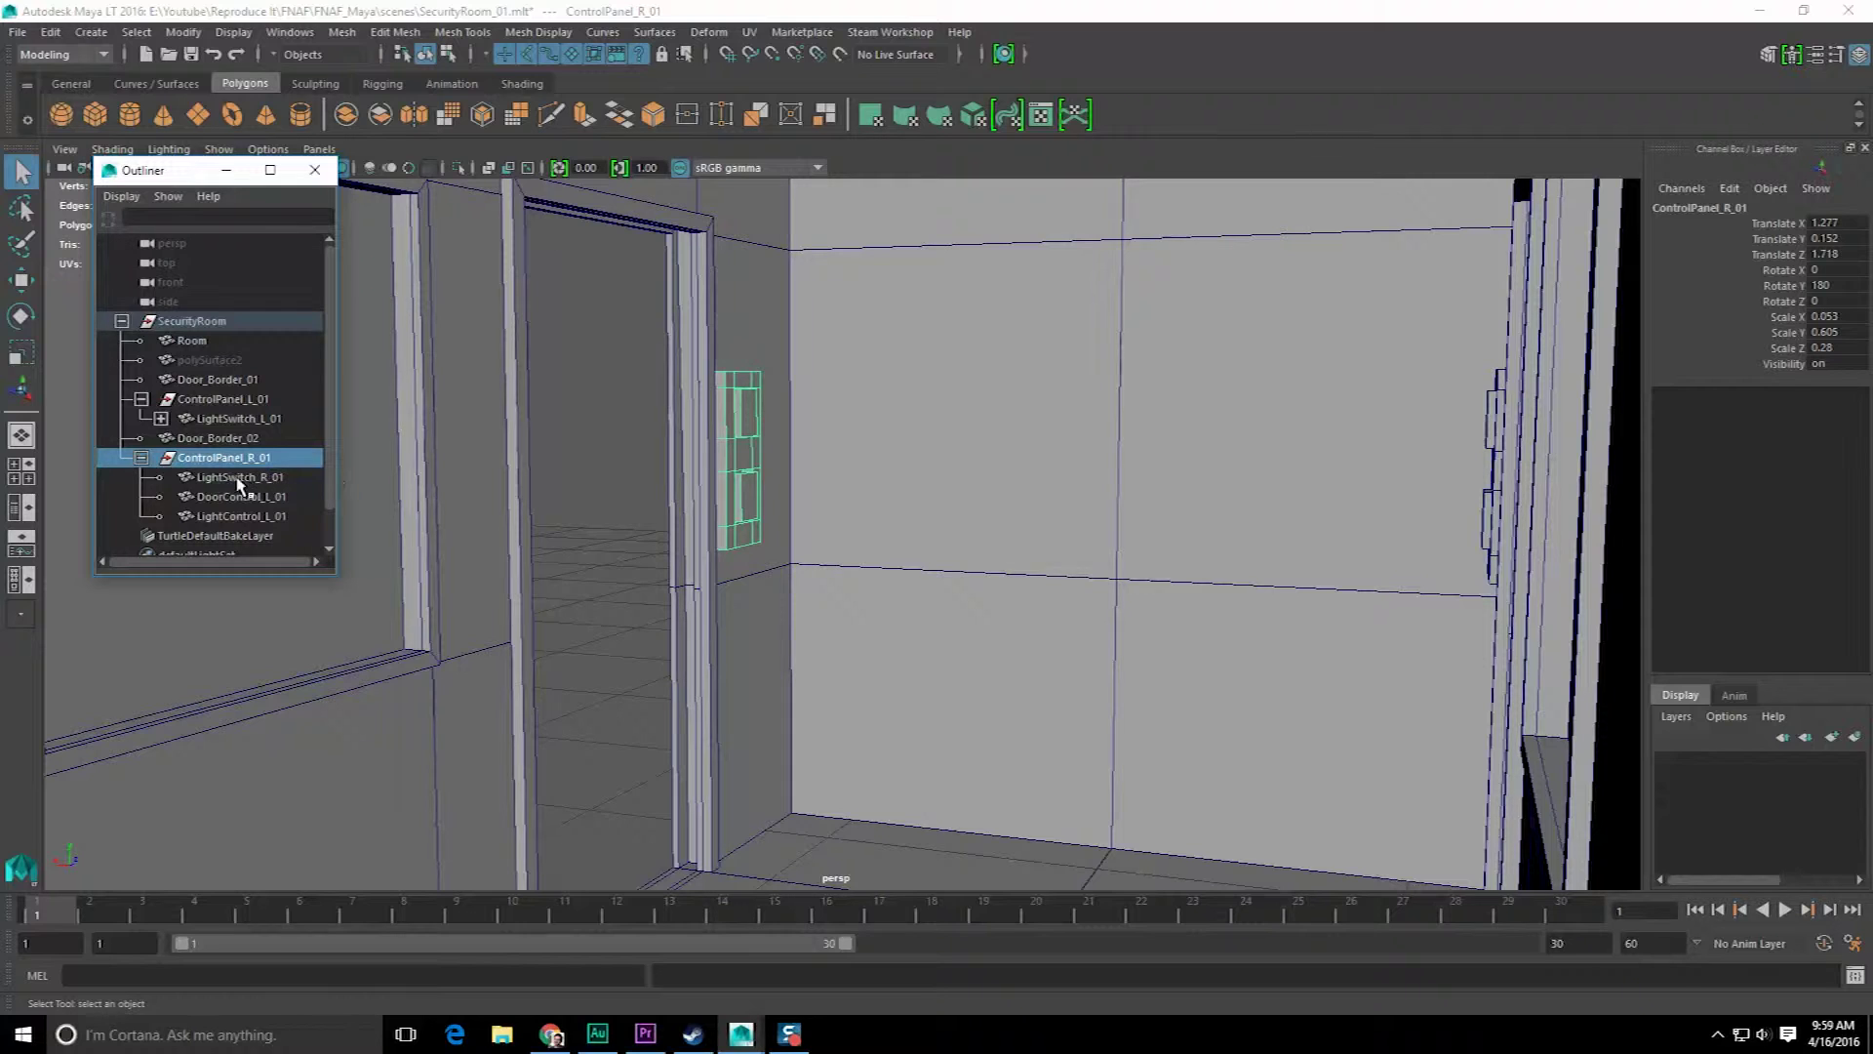
{"action": "left_click_drag", "start_coordinate": [239, 495], "coordinate": [244, 510]}
{"action": "middle_click_drag", "start_coordinate": [246, 502], "coordinate": [239, 477]}
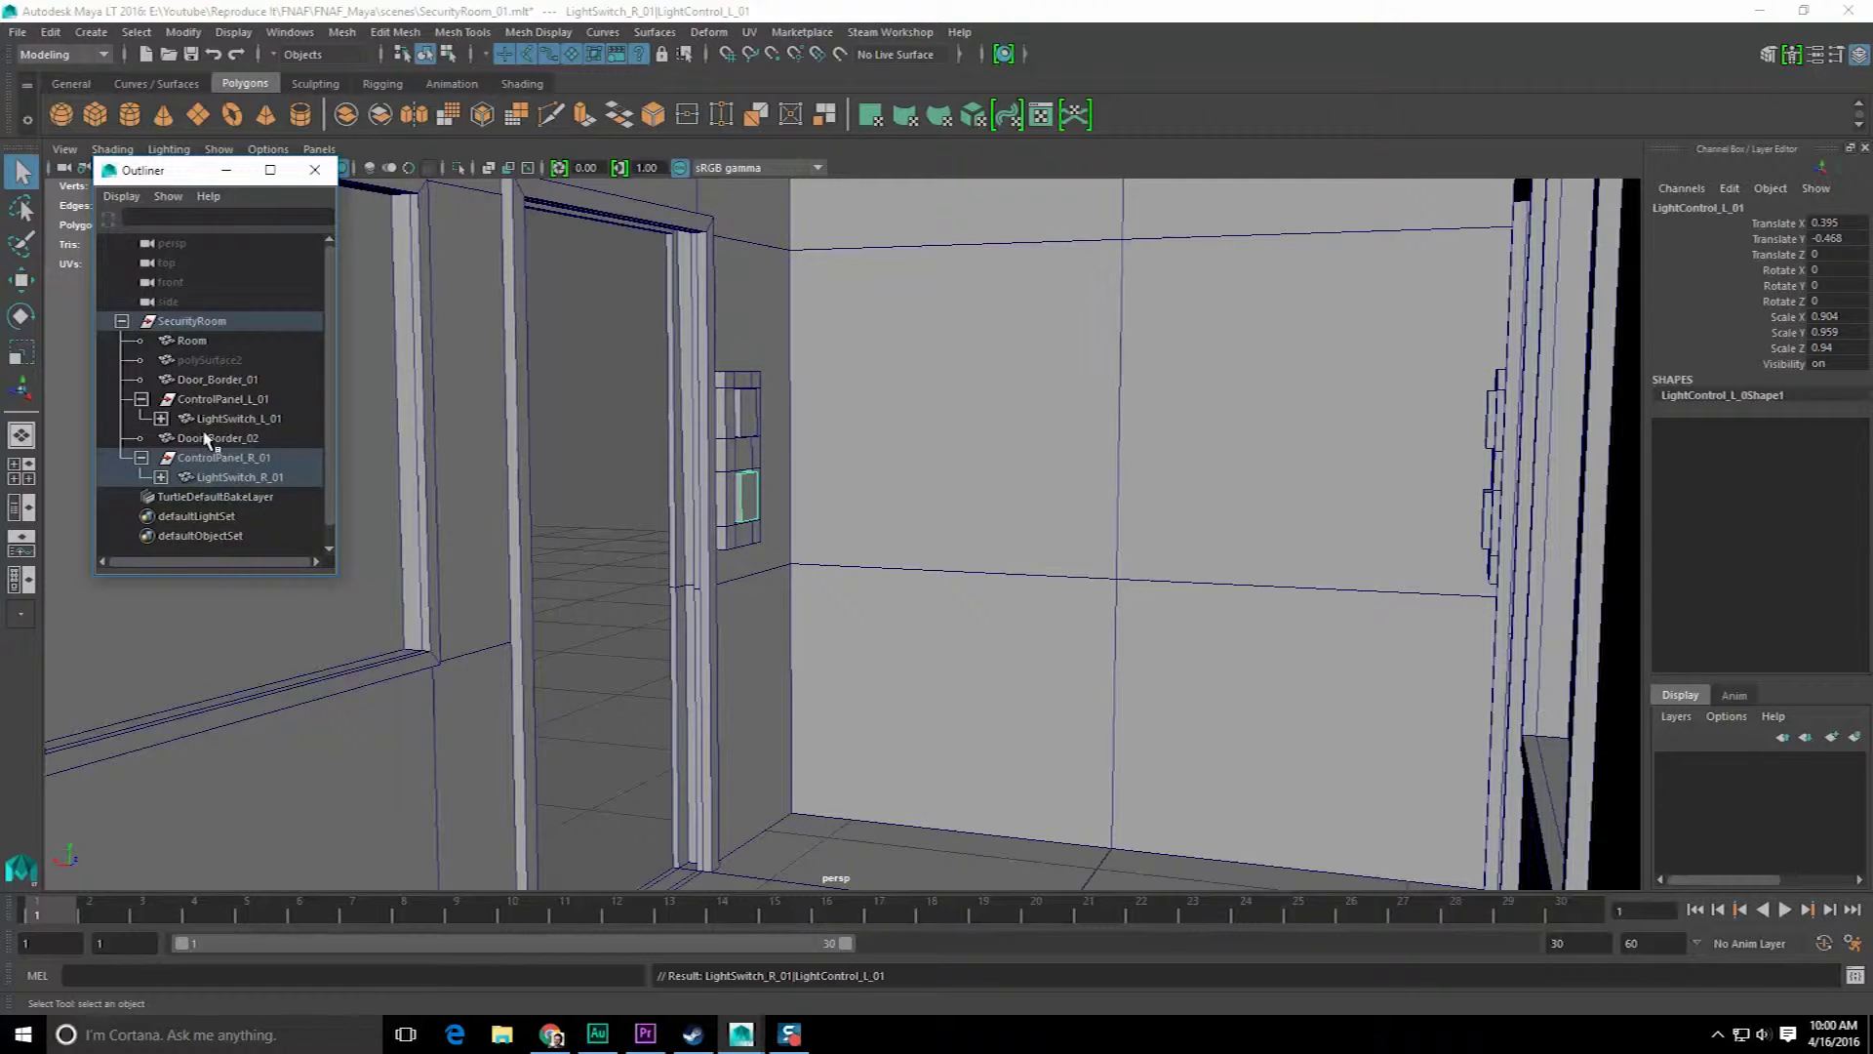
- Parent LightSwitch_R_01 directly under the SecurityRoom group and delete the empty ControlPanel_R_01 group
{"action": "left_click", "coordinate": [201, 458]}
{"action": "left_click", "coordinate": [187, 478]}
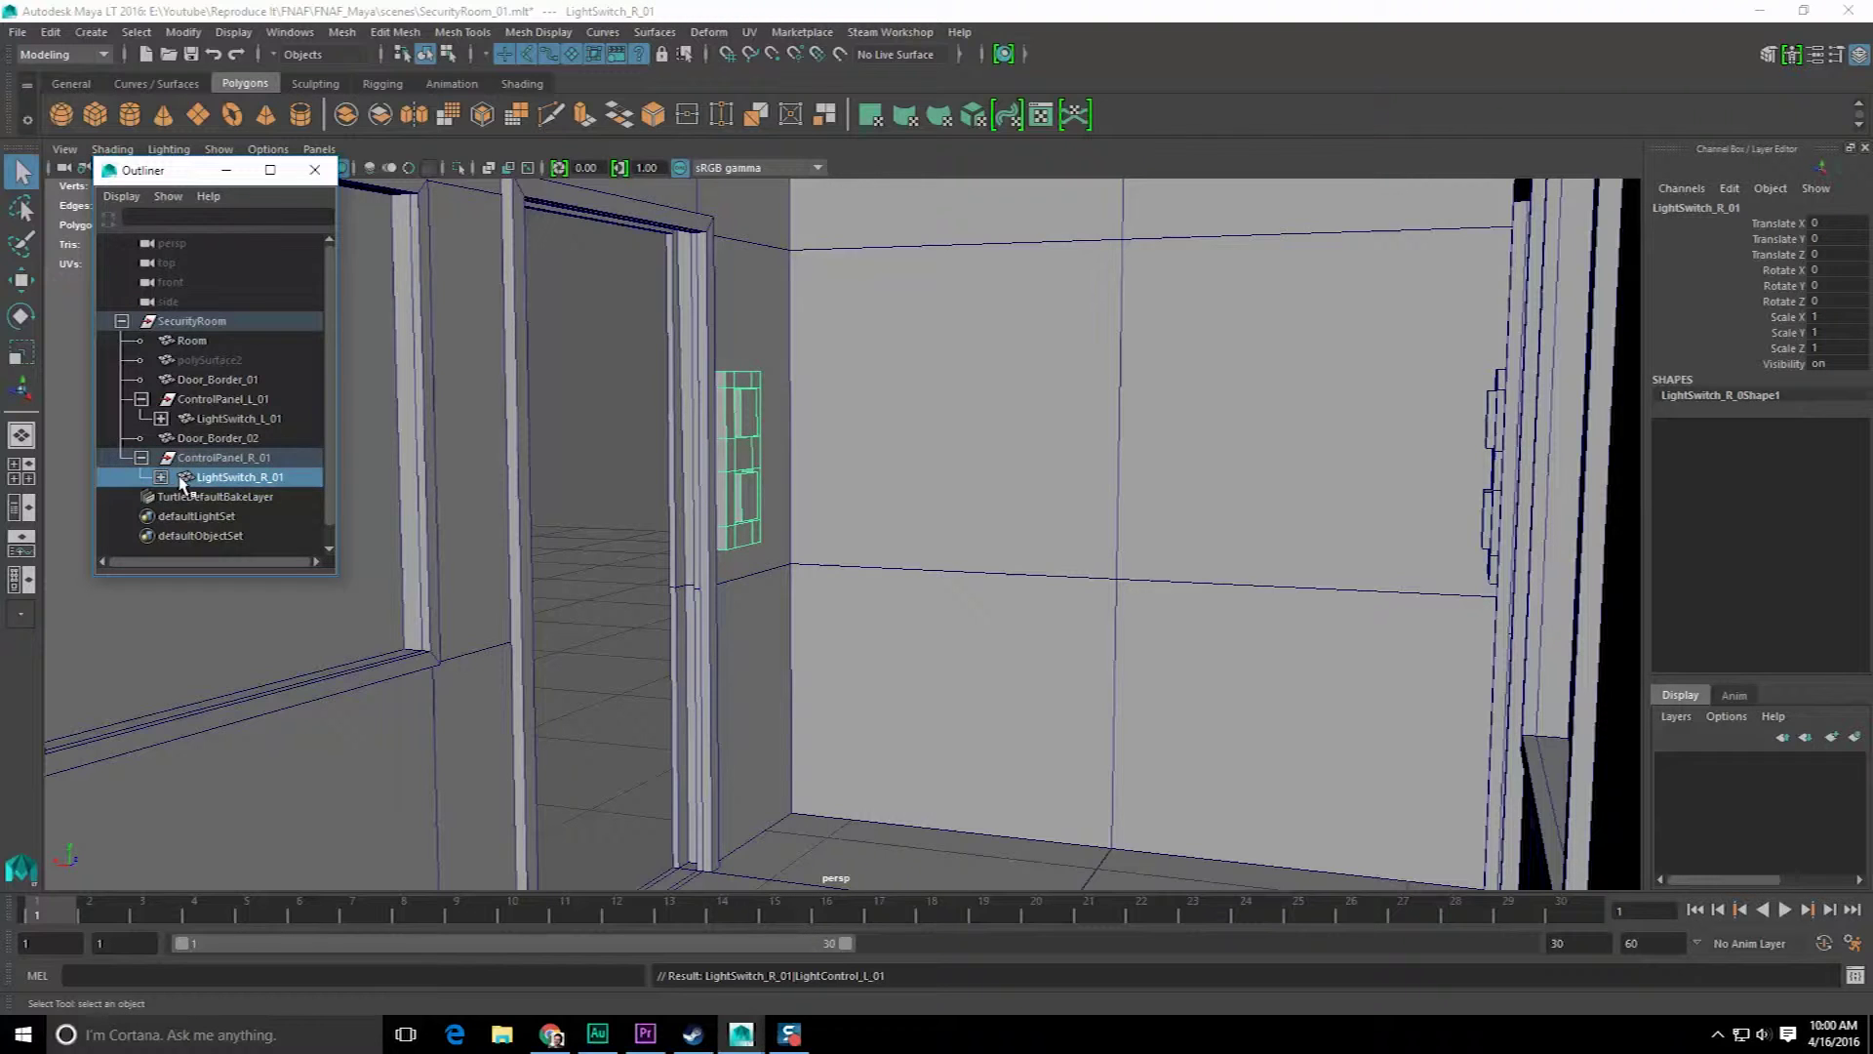
{"action": "middle_click_drag", "start_coordinate": [191, 476], "coordinate": [195, 322]}
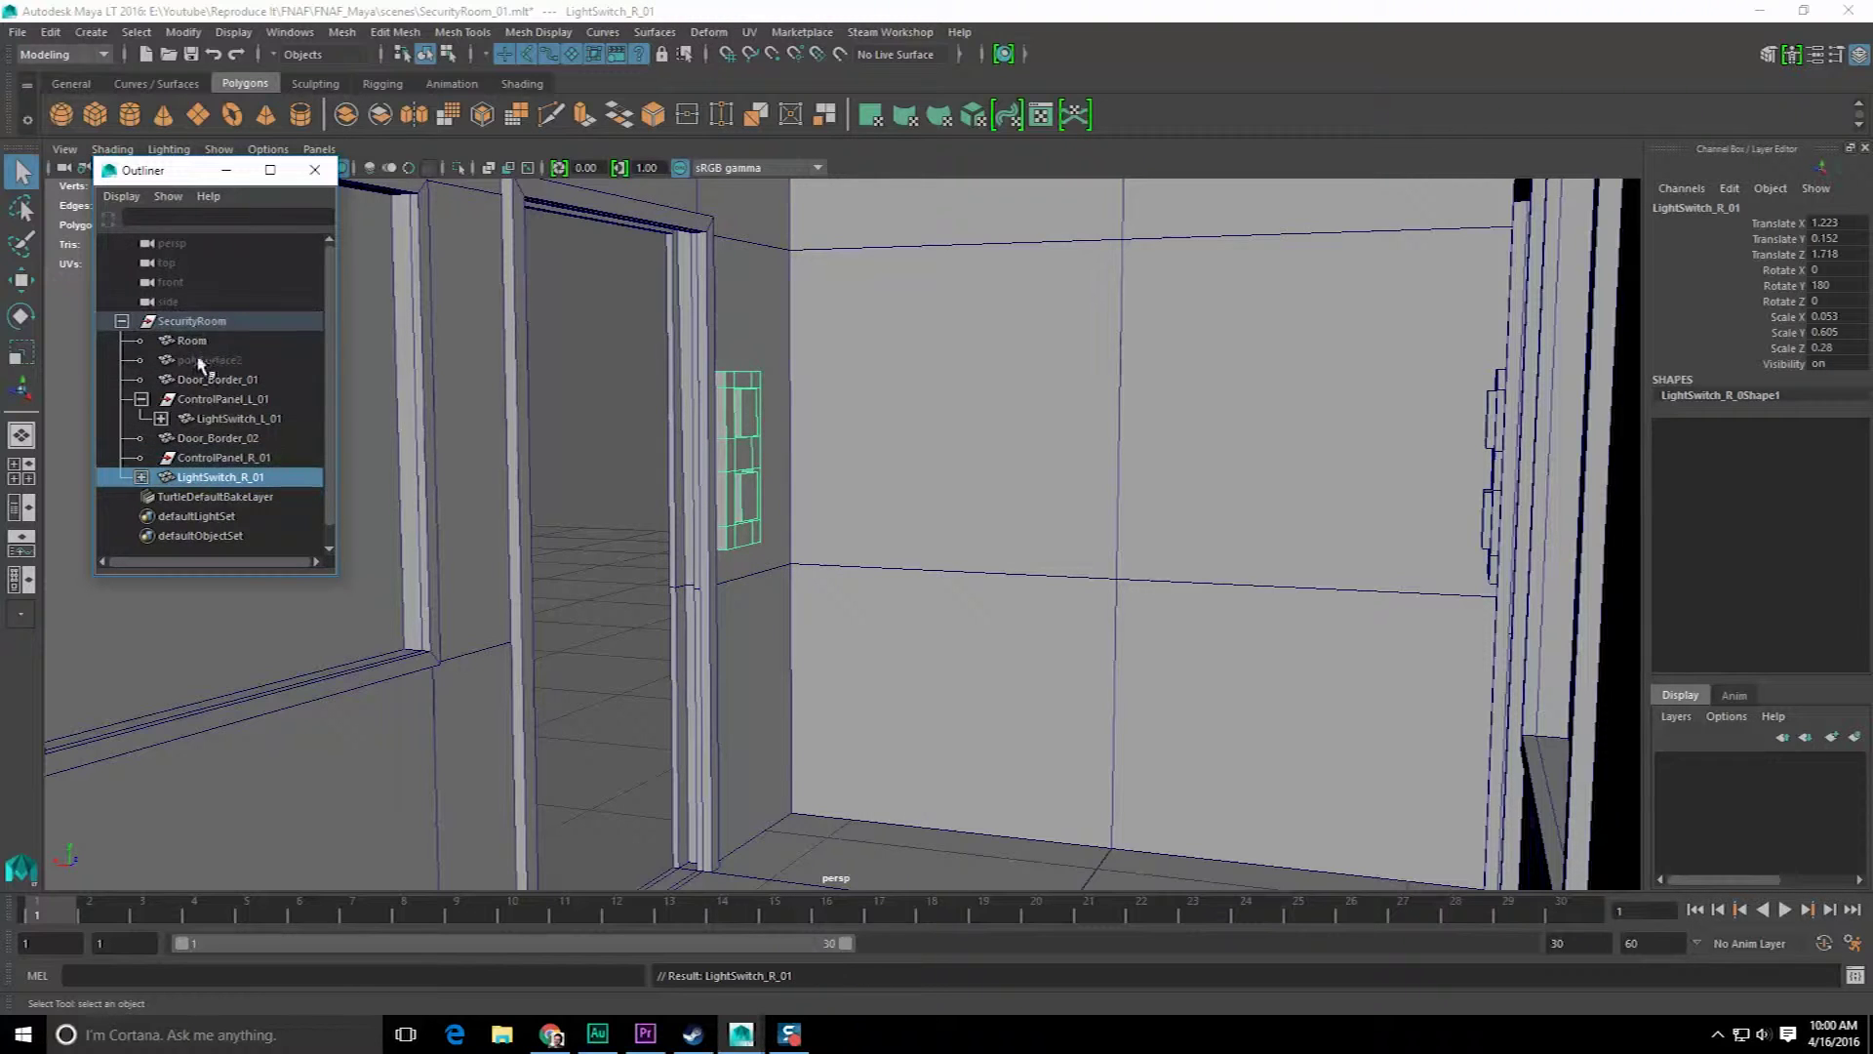
{"action": "left_click", "coordinate": [210, 459]}
{"action": "key", "text": "Delete"}
- Parent LightSwitch_L_01 directly under the SecurityRoom group and delete the empty ControlPanel_L_01 group
{"action": "left_click", "coordinate": [205, 417]}
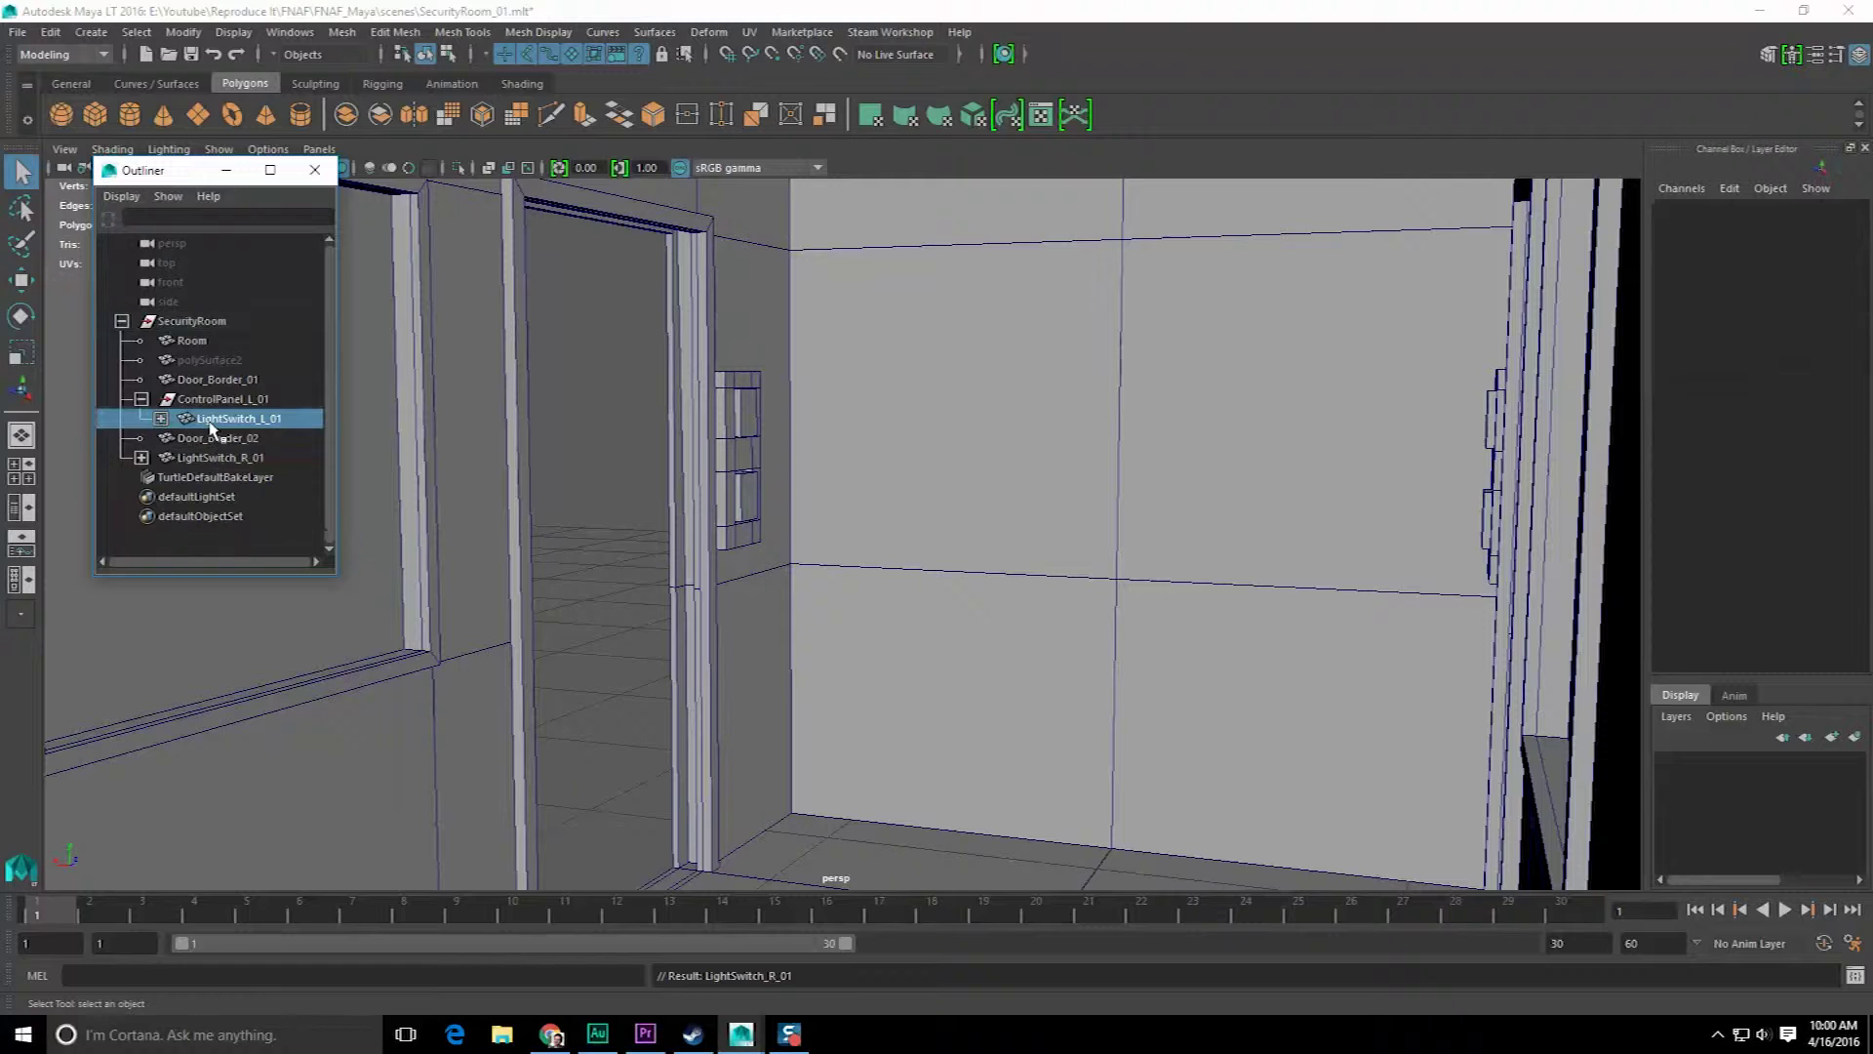
{"action": "middle_click_drag", "start_coordinate": [207, 426], "coordinate": [207, 332]}
{"action": "left_click", "coordinate": [203, 421]}
{"action": "key", "text": "Delete"}
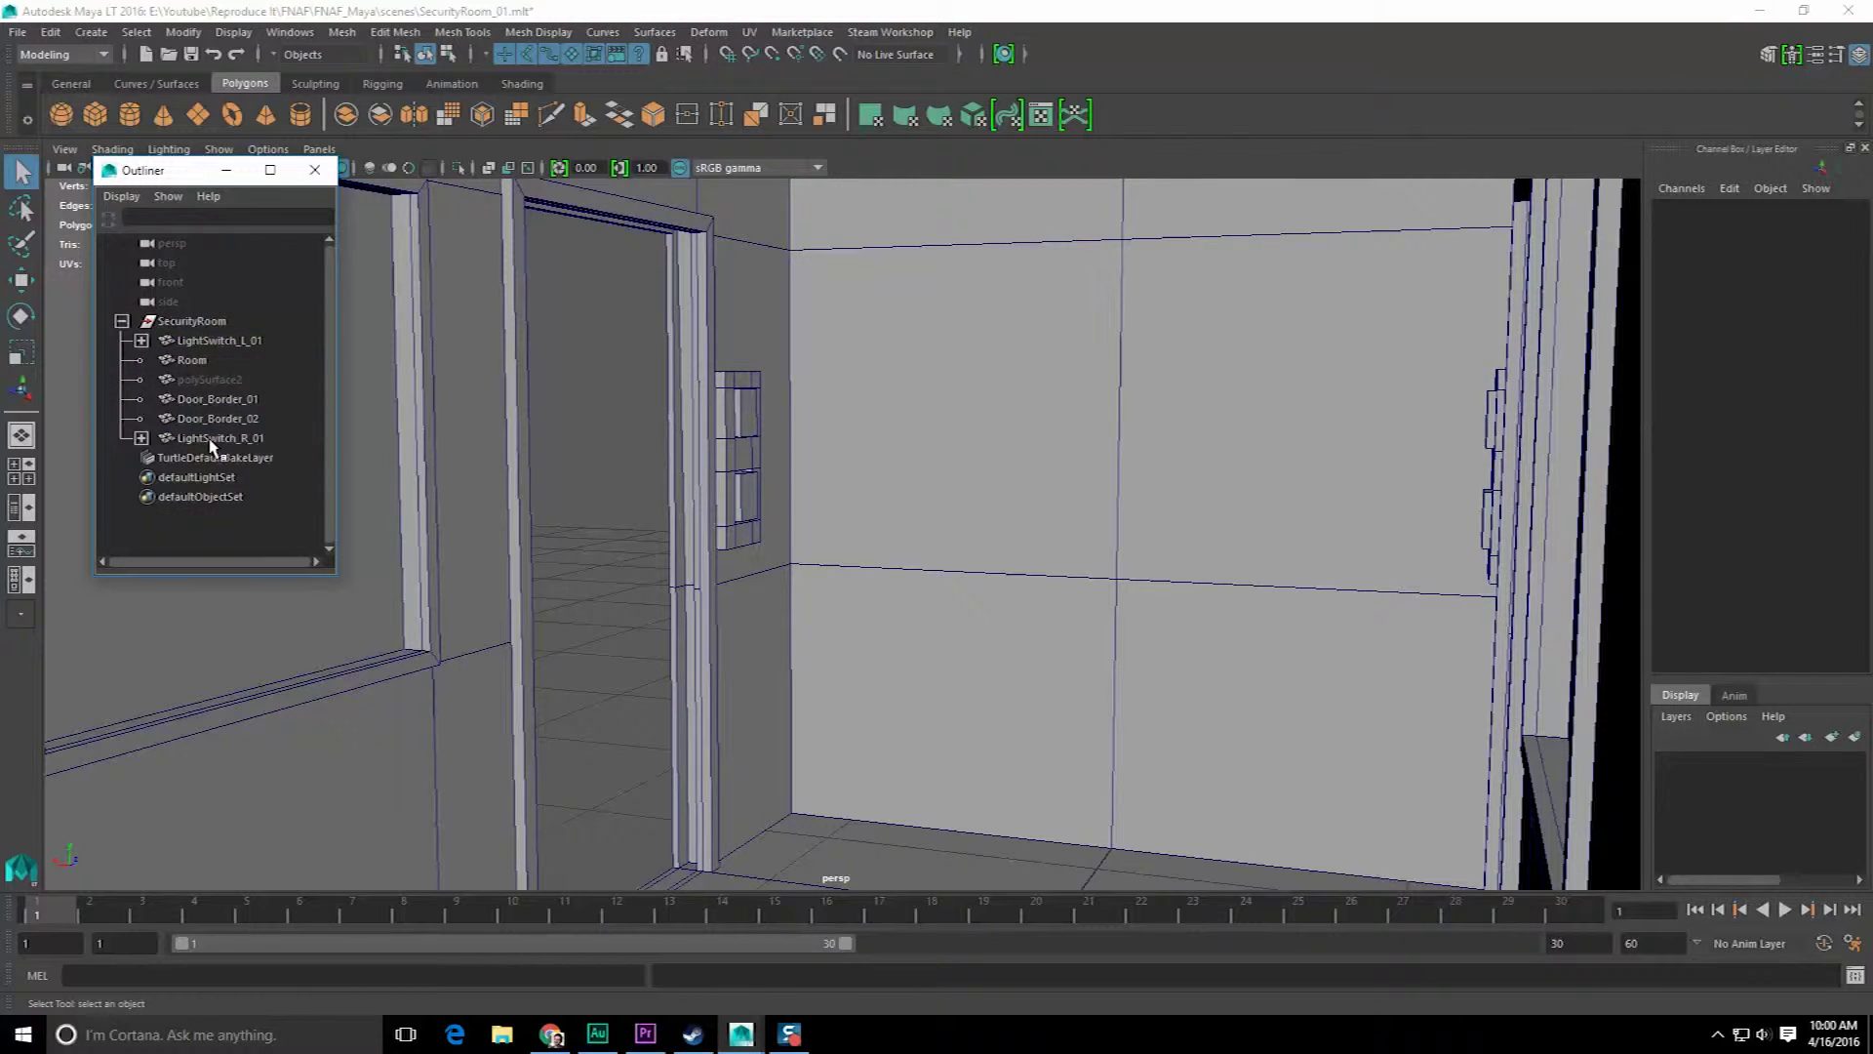
- Save the scene and rename Door_Border_01 as Door_Border_L_01
{"action": "left_click_drag", "start_coordinate": [664, 519], "coordinate": [600, 517], "text": "alt"}
{"action": "key", "text": "ctrl+s"}
{"action": "left_click", "coordinate": [742, 430]}
{"action": "left_click", "coordinate": [217, 418]}
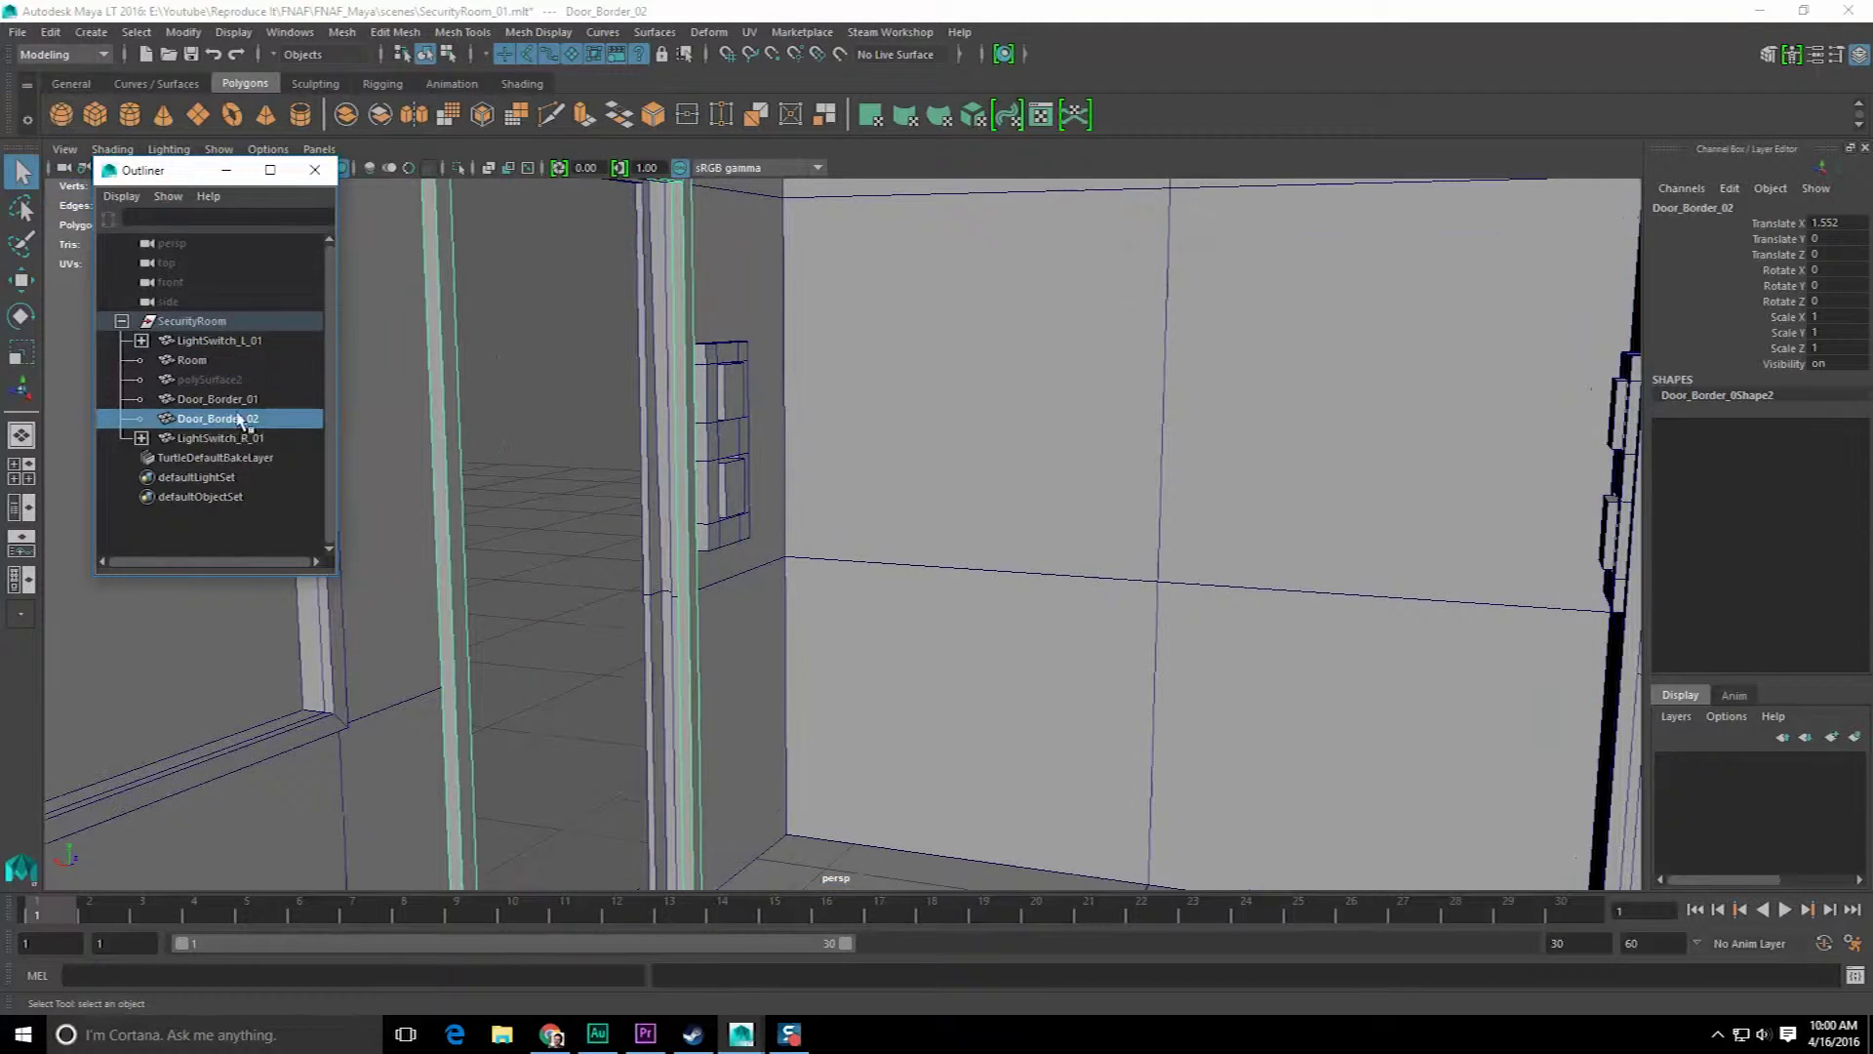
{"action": "left_click", "coordinate": [216, 398]}
{"action": "left_click_drag", "start_coordinate": [1059, 492], "coordinate": [1158, 497], "text": "alt"}
{"action": "middle_click_drag", "start_coordinate": [1157, 497], "coordinate": [974, 537], "text": "alt"}
{"action": "left_click", "coordinate": [1729, 208]}
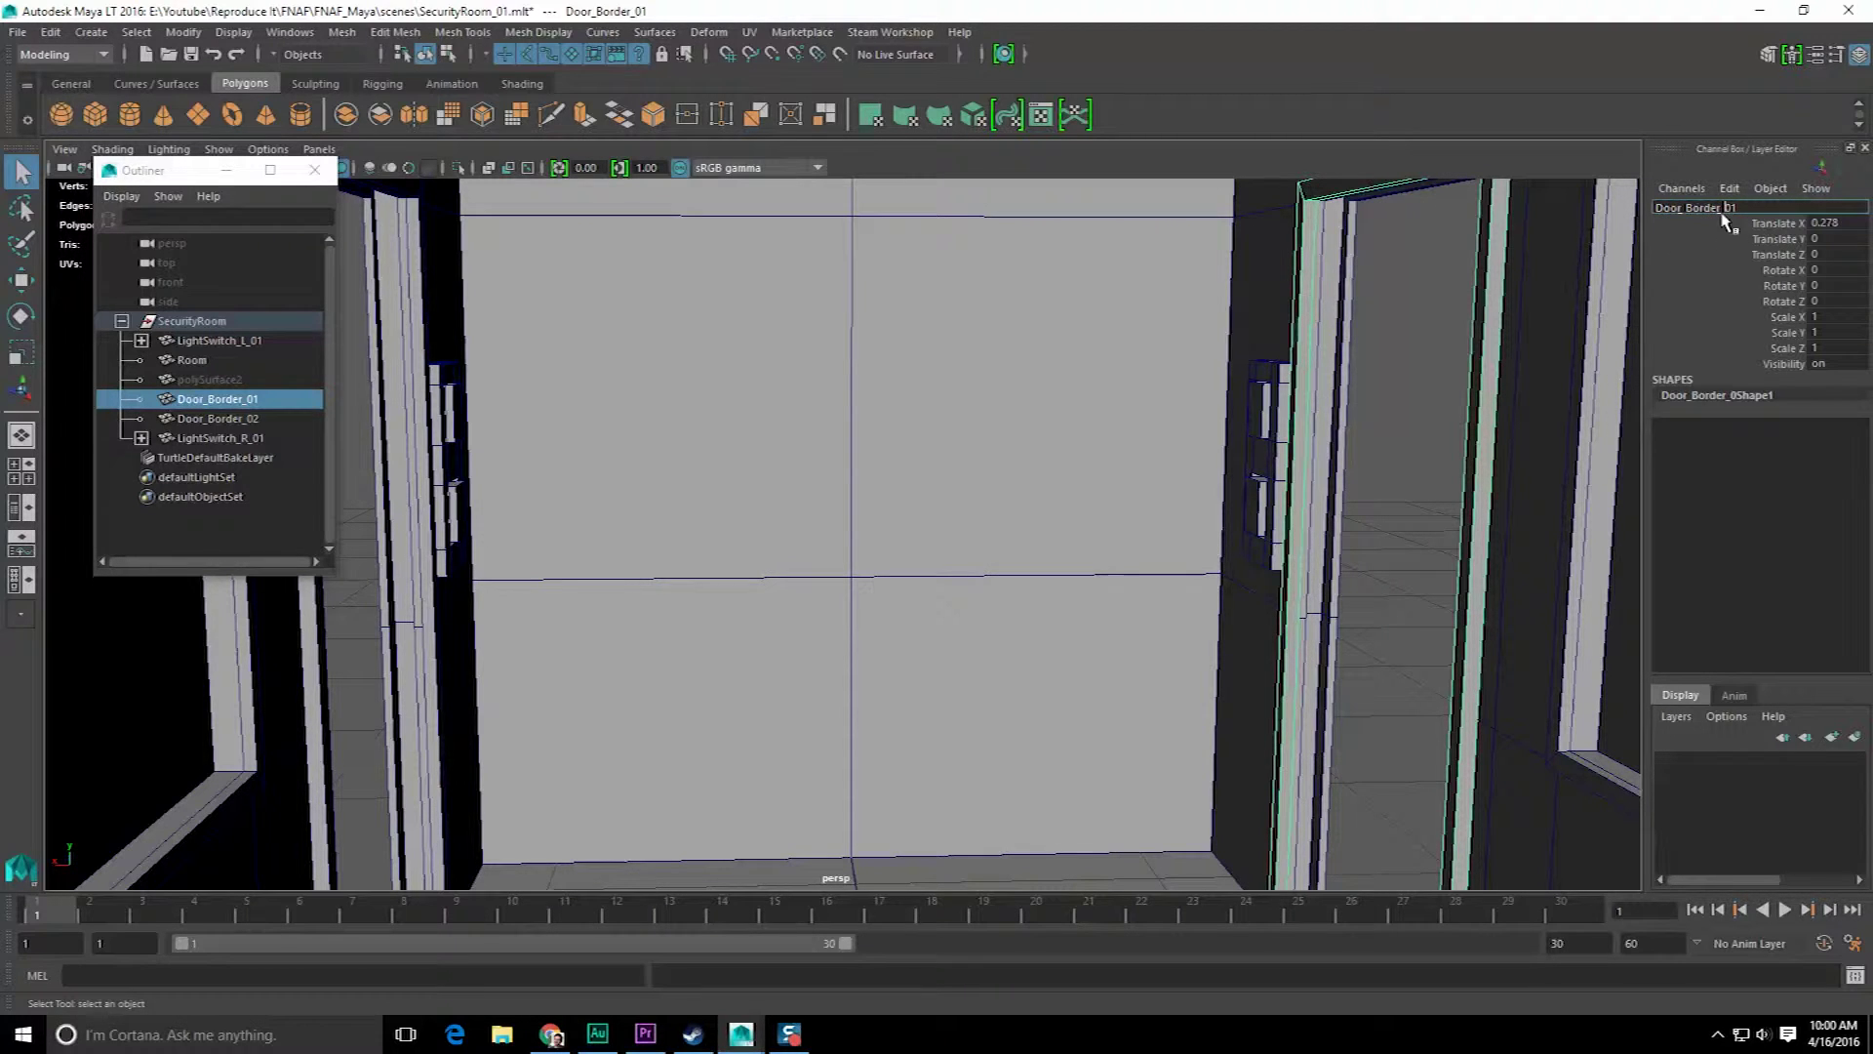
{"action": "type", "text": "L_"}
{"action": "key", "text": "Return"}
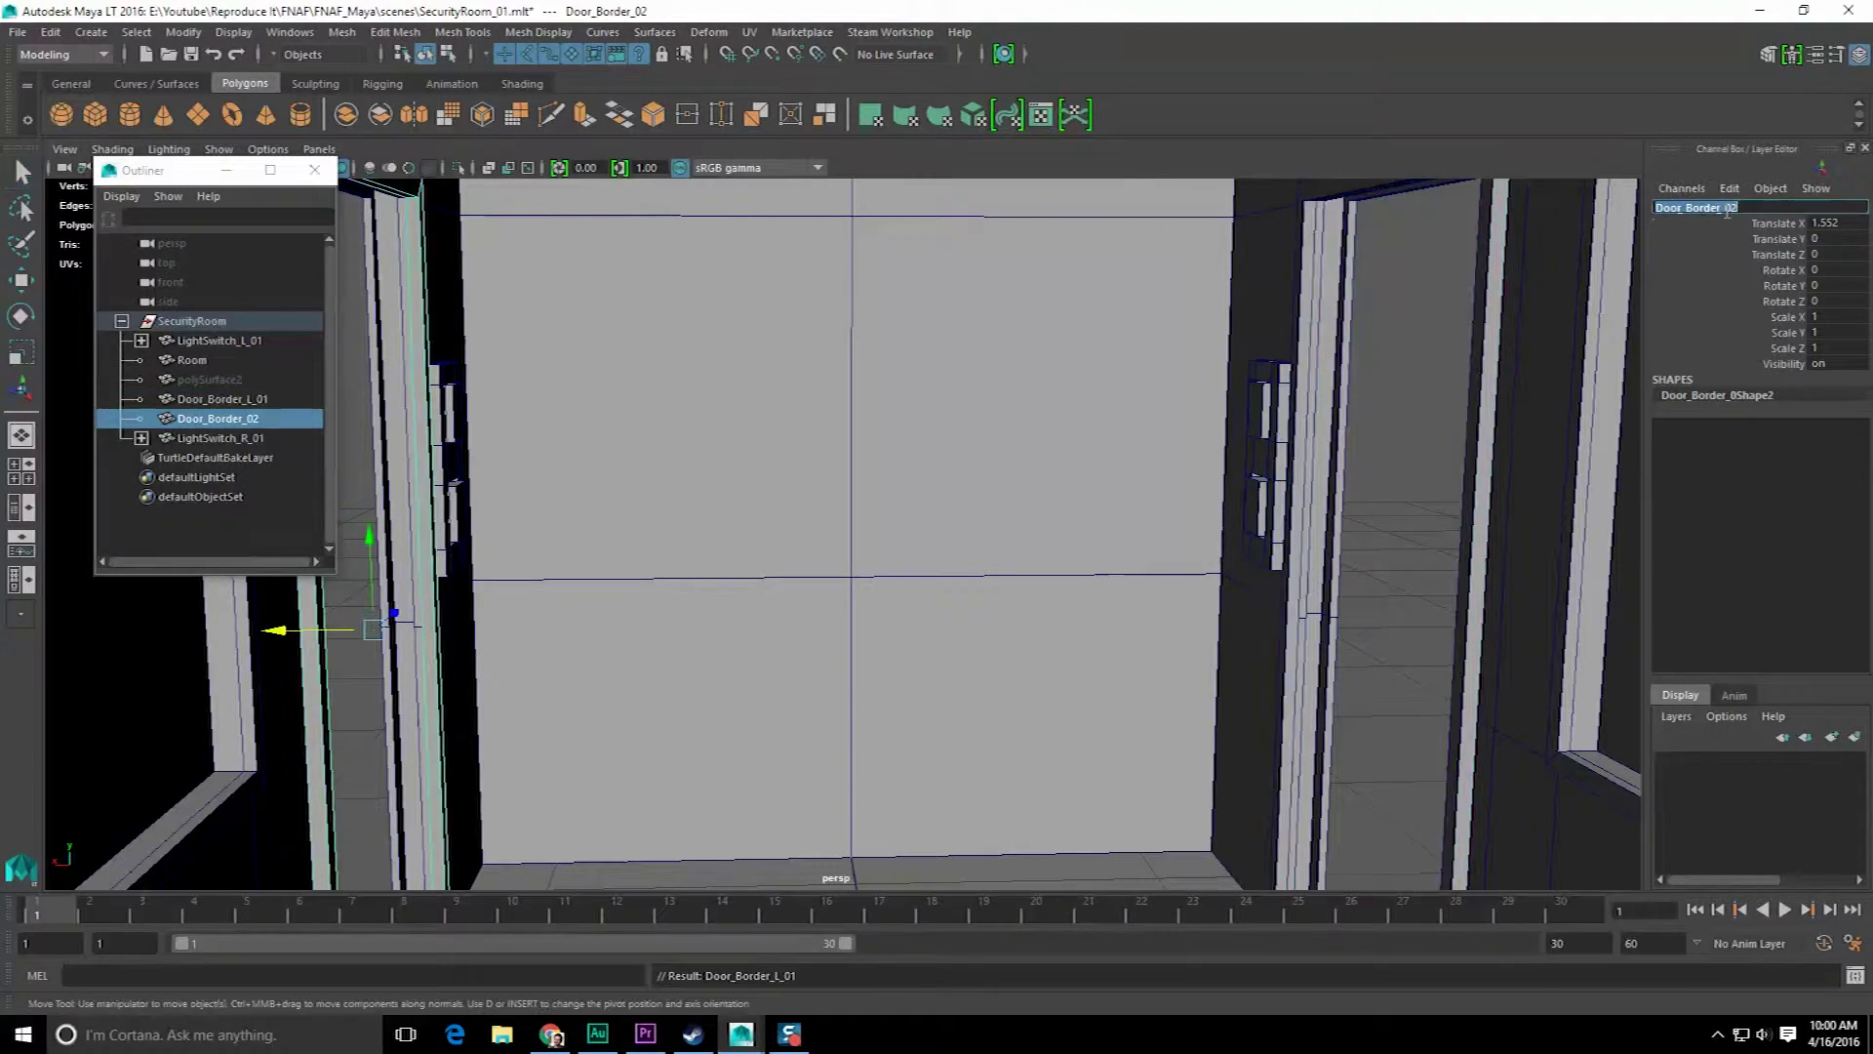
- Rename Door_Border_02 as Door_Border_R_01 and save the scene
{"action": "left_click", "coordinate": [1725, 207]}
{"action": "type", "text": "R_"}
{"action": "key", "text": "Return"}
{"action": "left_click", "coordinate": [1756, 207]}
{"action": "key", "text": "BackSpace"}
{"action": "type", "text": "1"}
{"action": "key", "text": "Return"}
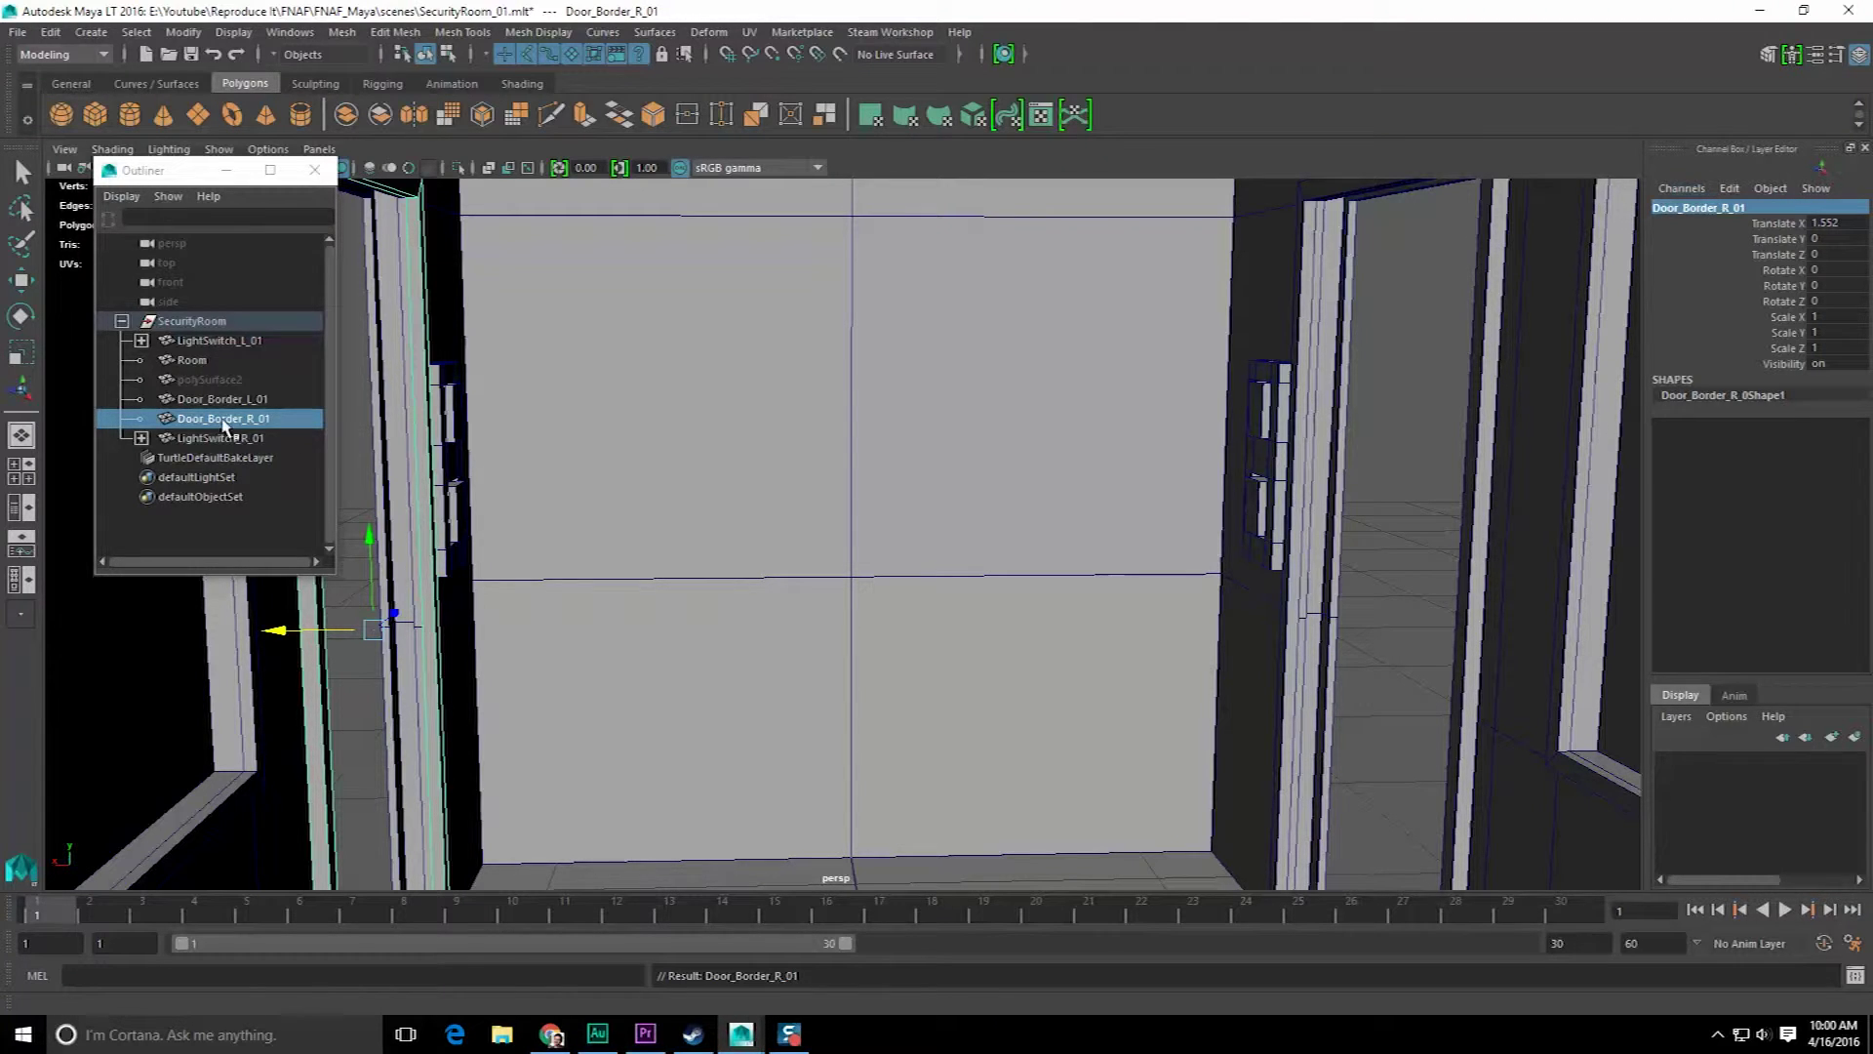
{"action": "key", "text": "q"}
{"action": "key", "text": "ctrl+s"}
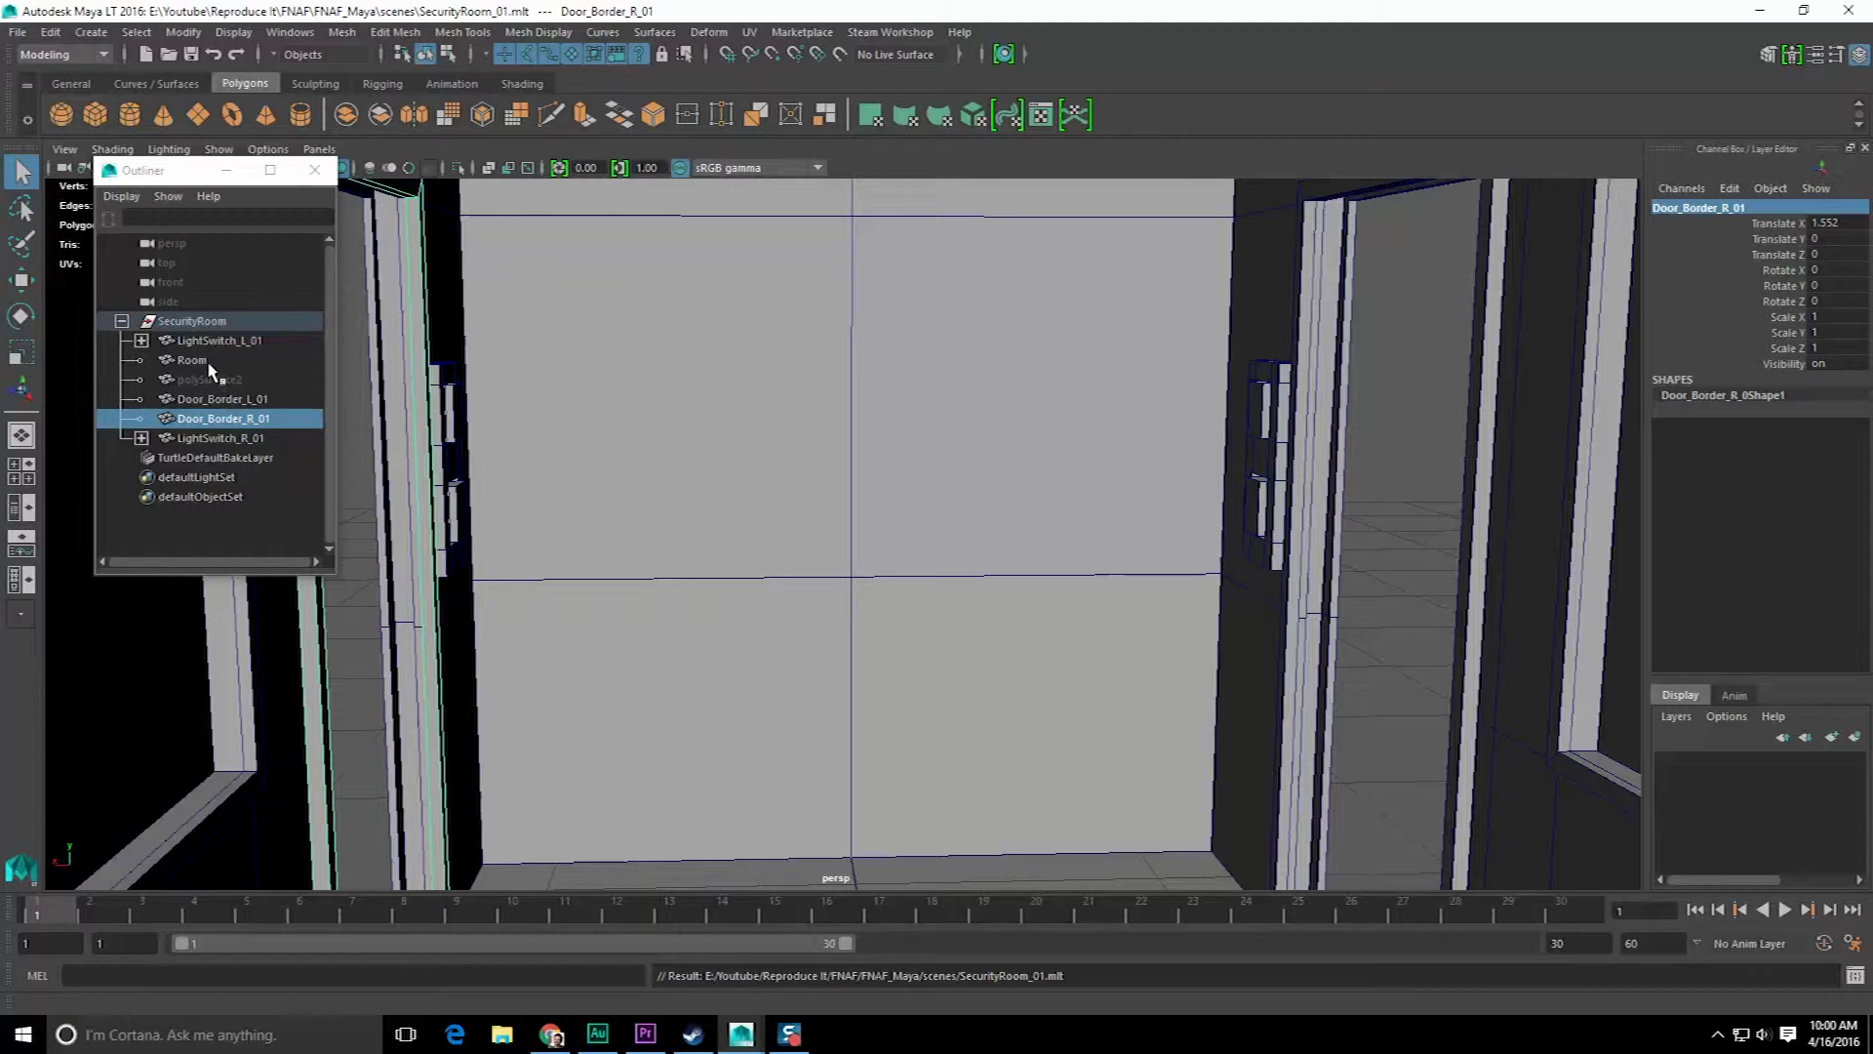
- Rename the two buttons under LightSwitch_R_01 as DoorControl_R_01 and LightControl_R_01, and collapse the group
{"action": "left_click", "coordinate": [142, 437]}
{"action": "left_click", "coordinate": [229, 456]}
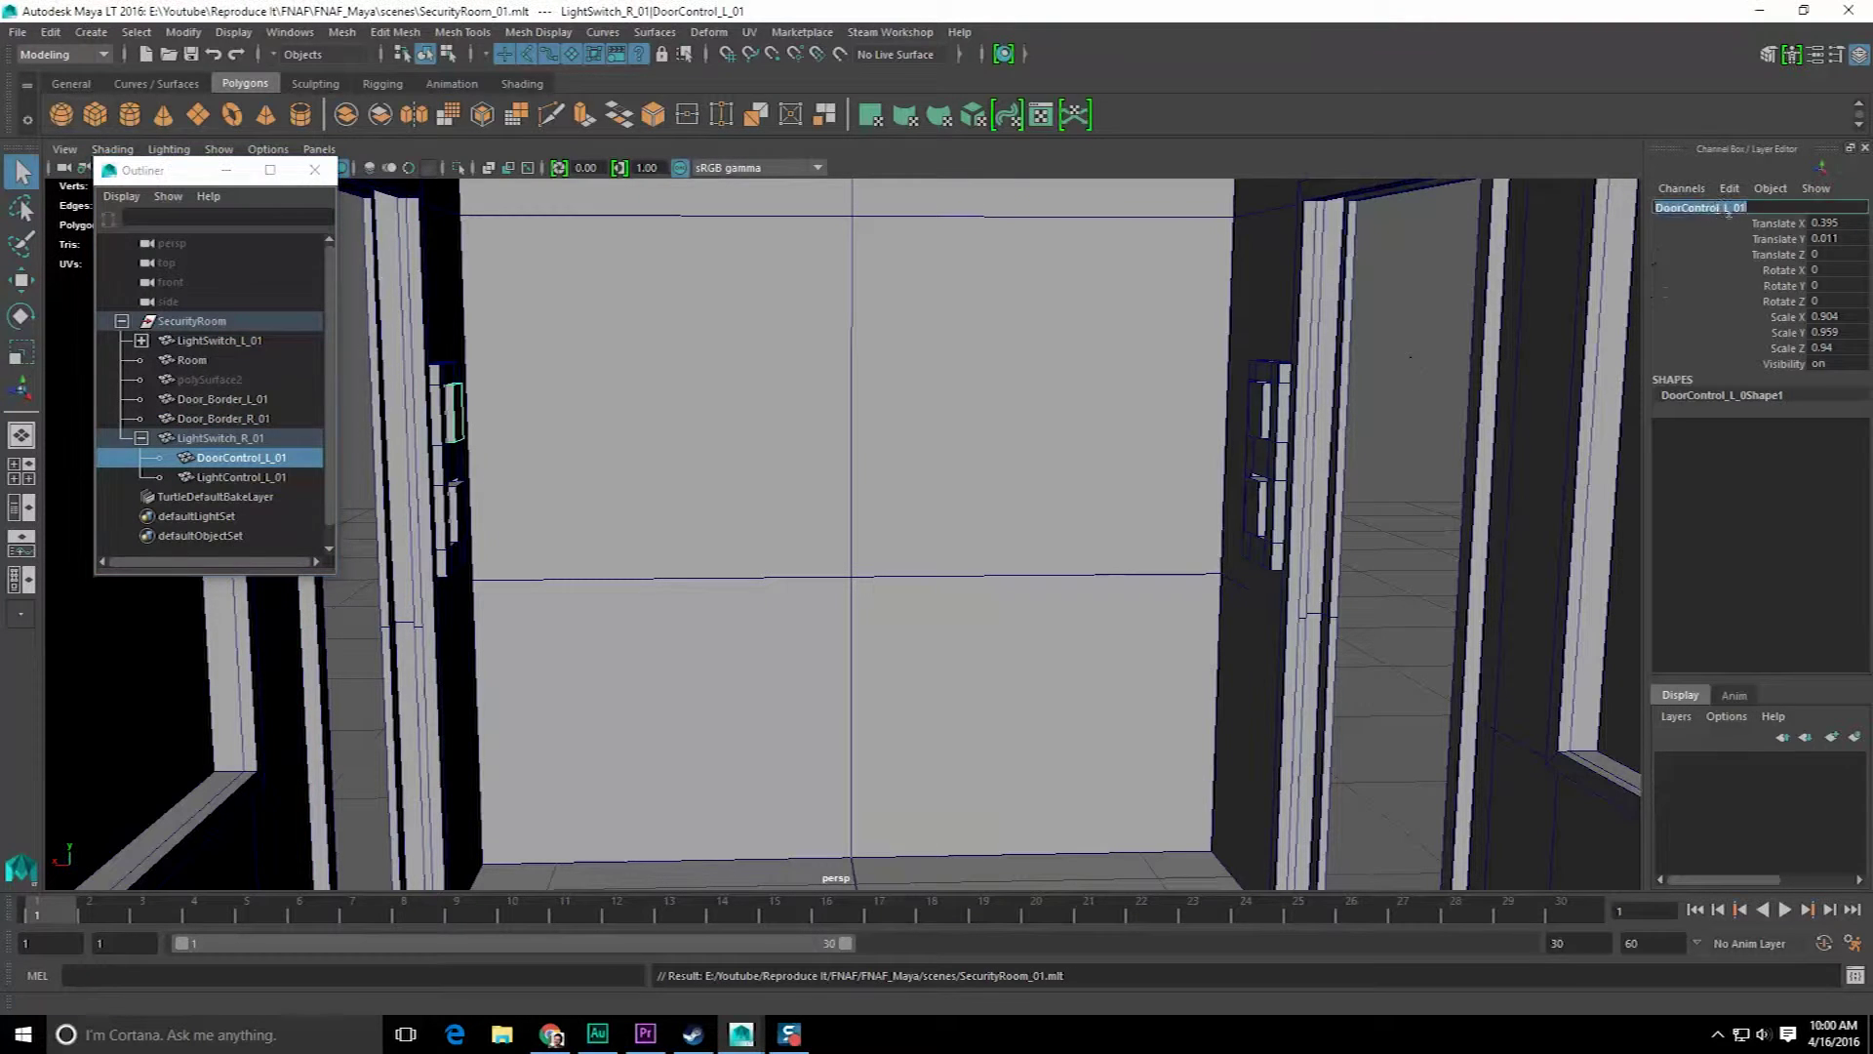
{"action": "type", "text": "R"}
{"action": "key", "text": "Return"}
{"action": "left_click", "coordinate": [241, 476]}
{"action": "left_click", "coordinate": [1732, 207]}
{"action": "type", "text": "R"}
{"action": "key", "text": "Return"}
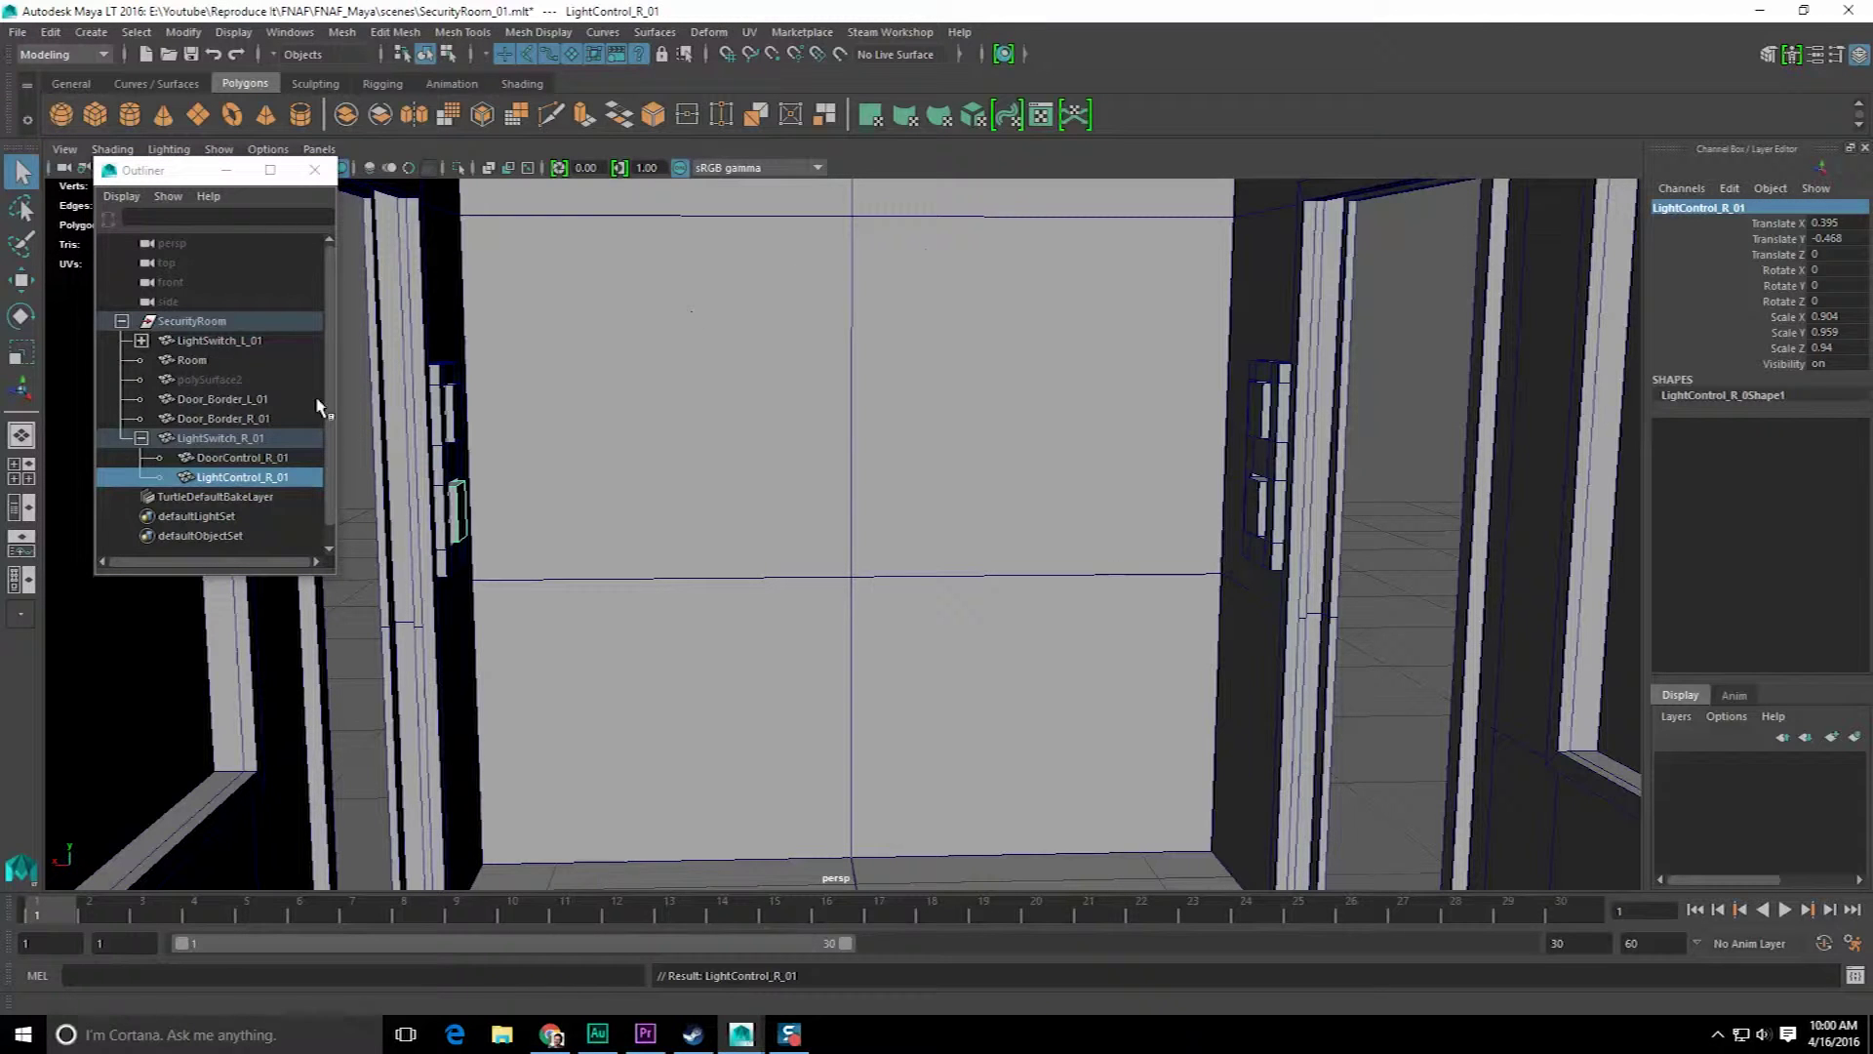
{"action": "left_click", "coordinate": [141, 340]}
{"action": "left_click", "coordinate": [141, 341]}
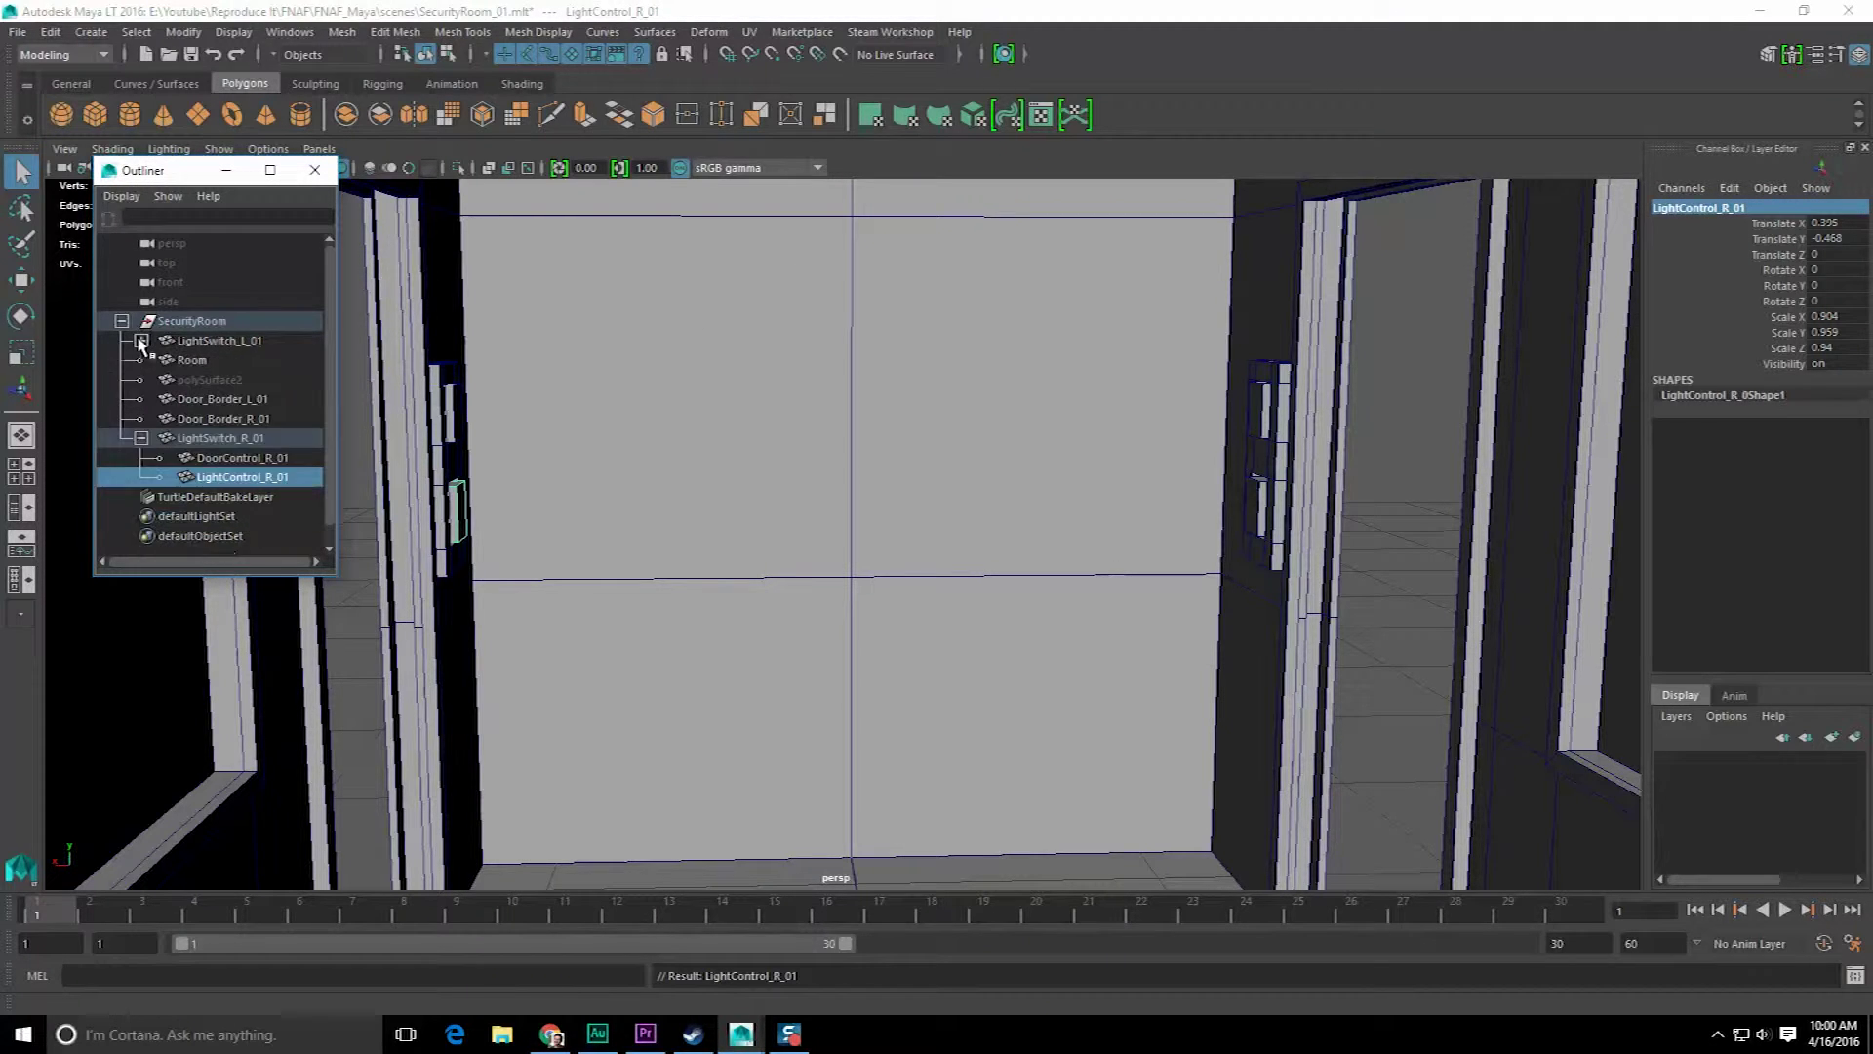
{"action": "left_click", "coordinate": [142, 438]}
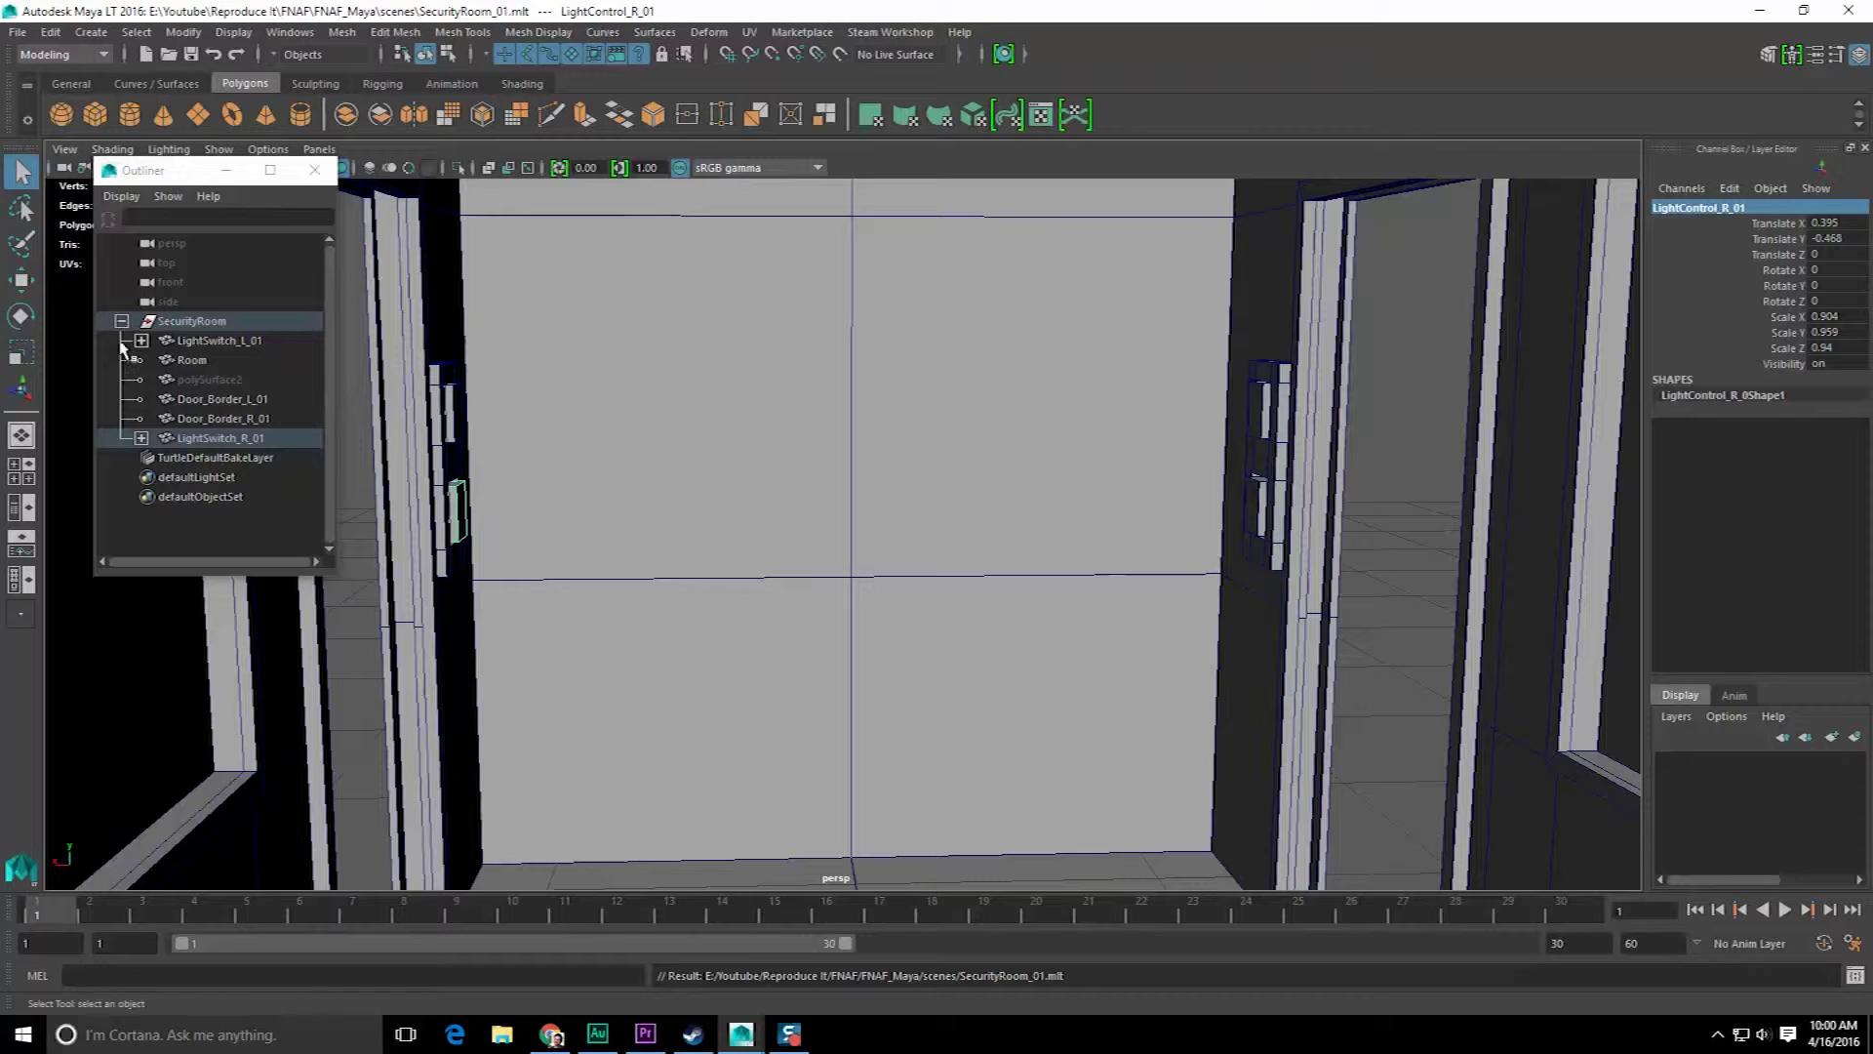
- Unhide the hidden polySurface2 door mesh and frame it in the view
{"action": "left_click", "coordinate": [207, 380]}
{"action": "left_click", "coordinate": [233, 32]}
{"action": "mouse_move", "coordinate": [308, 173]}
{"action": "mouse_move", "coordinate": [566, 275]}
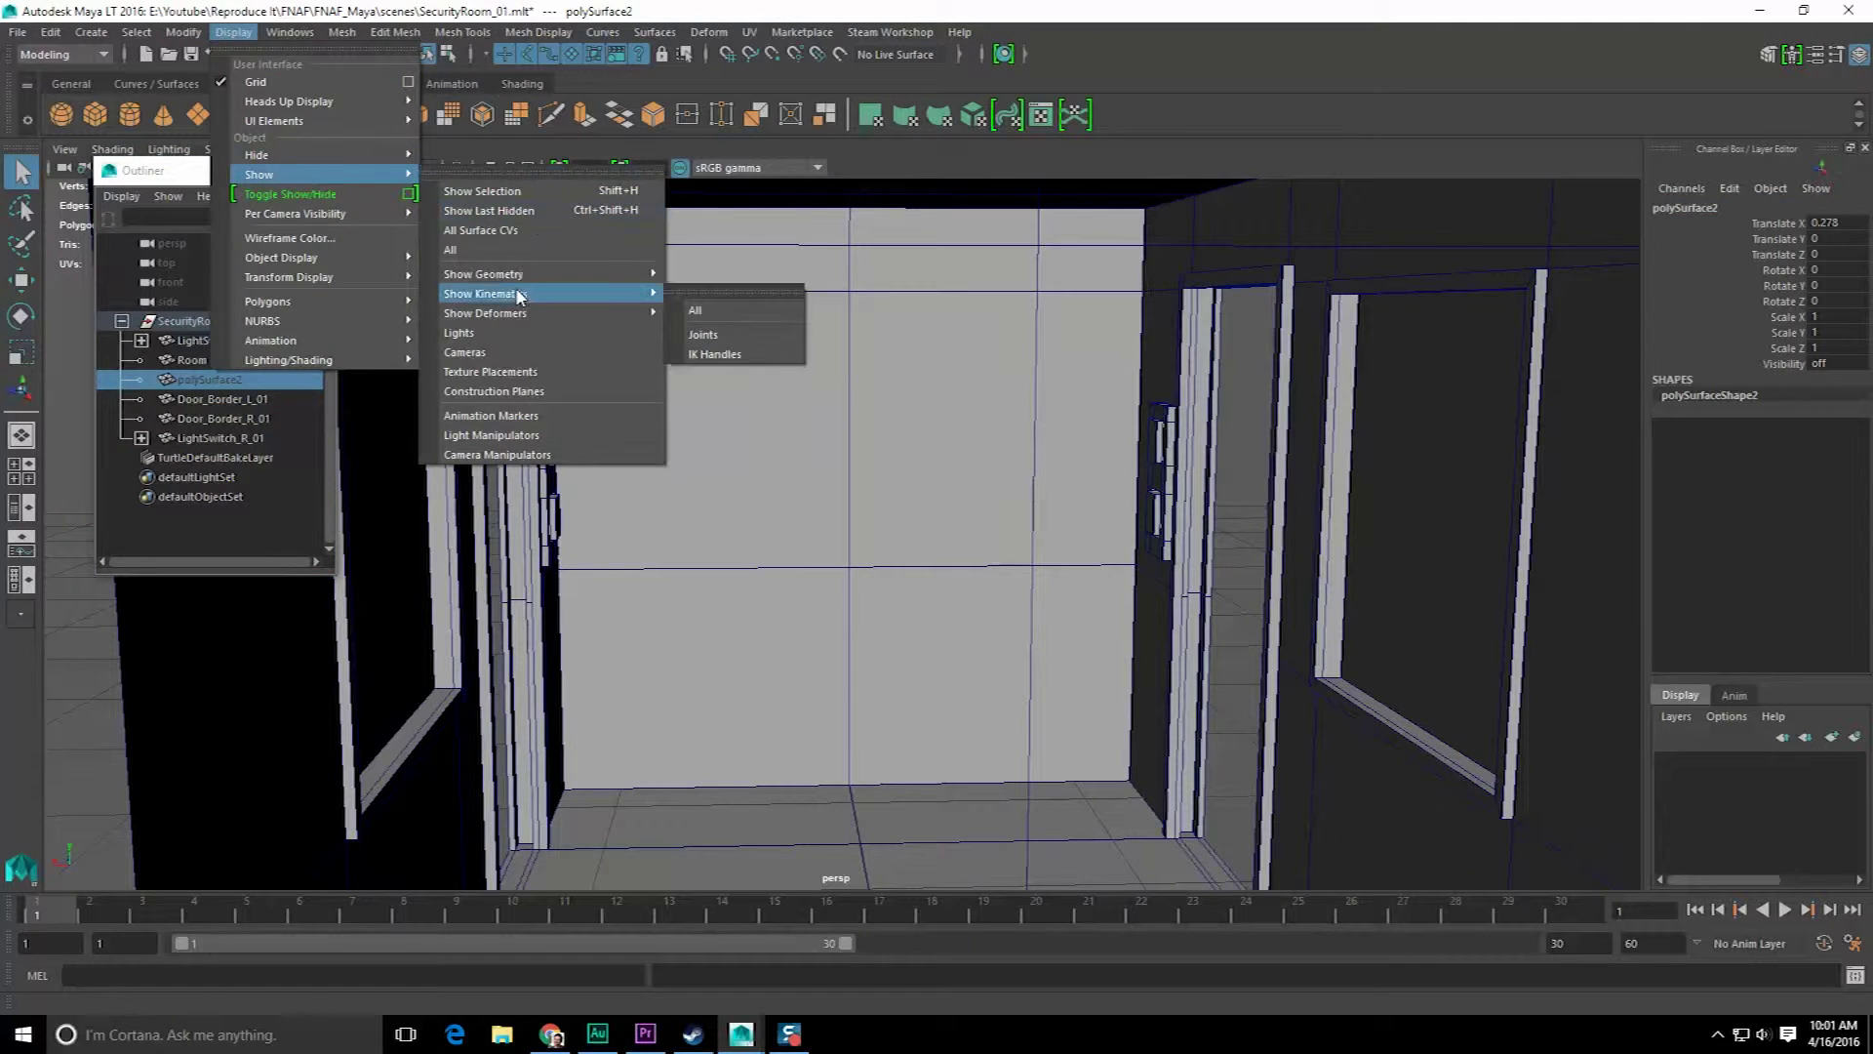
{"action": "left_click", "coordinate": [748, 302]}
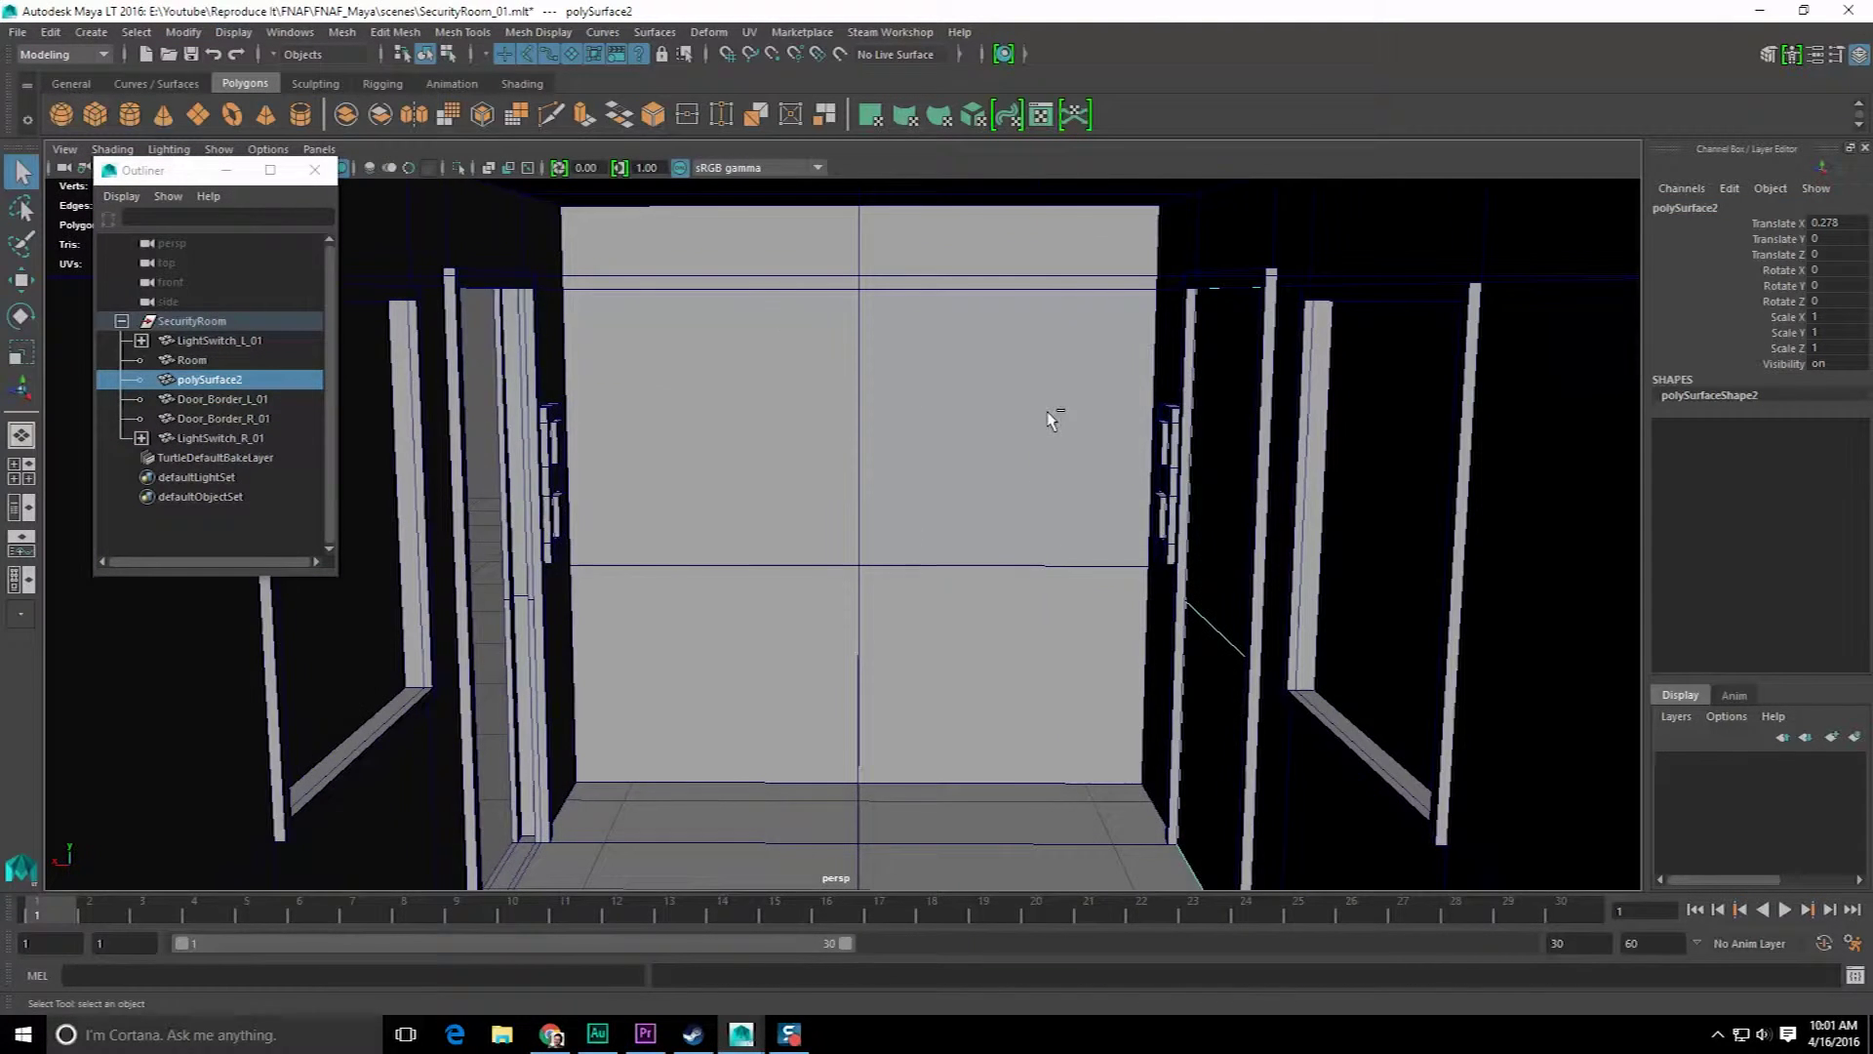
{"action": "key", "text": "f"}
- Rename polySurface2 as SecurityDoor_L_01 and save the scene
{"action": "double_click", "coordinate": [1719, 207]}
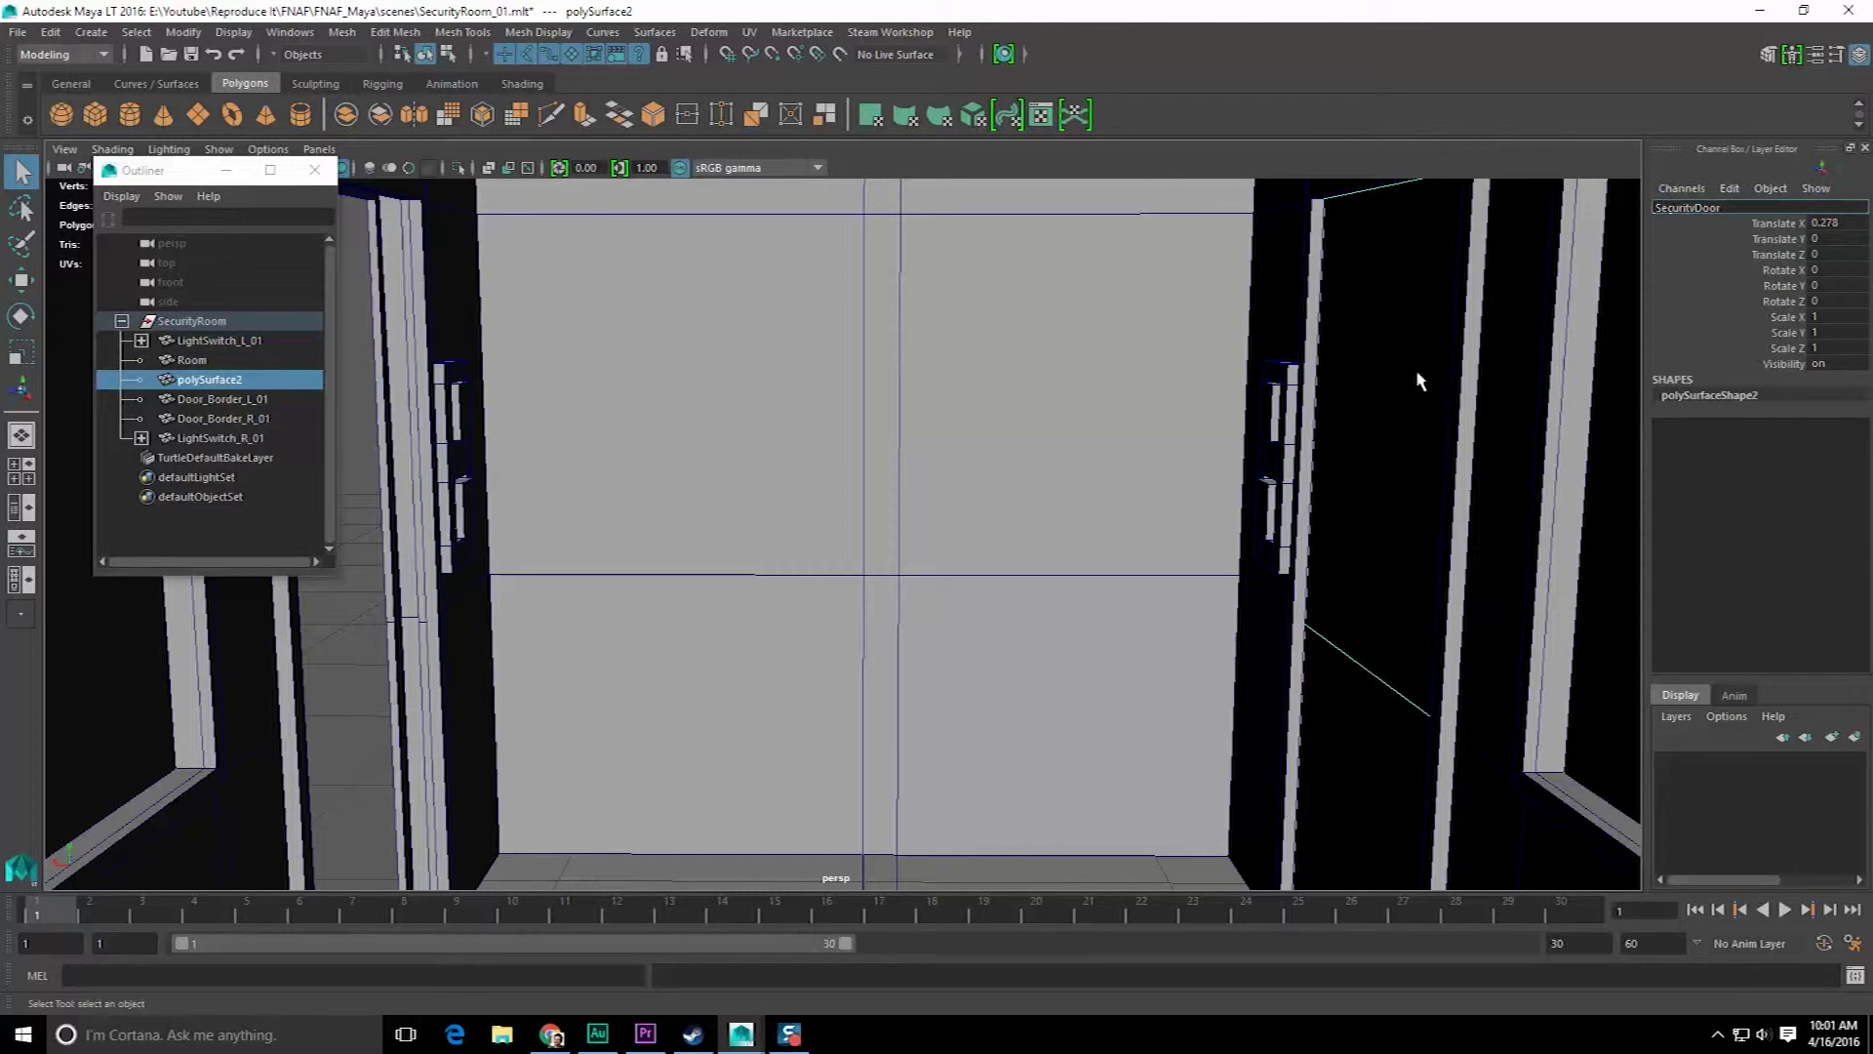
{"action": "type", "text": "SecurityDoor_L_01"}
{"action": "key", "text": "Return"}
{"action": "key", "text": "ctrl+s"}
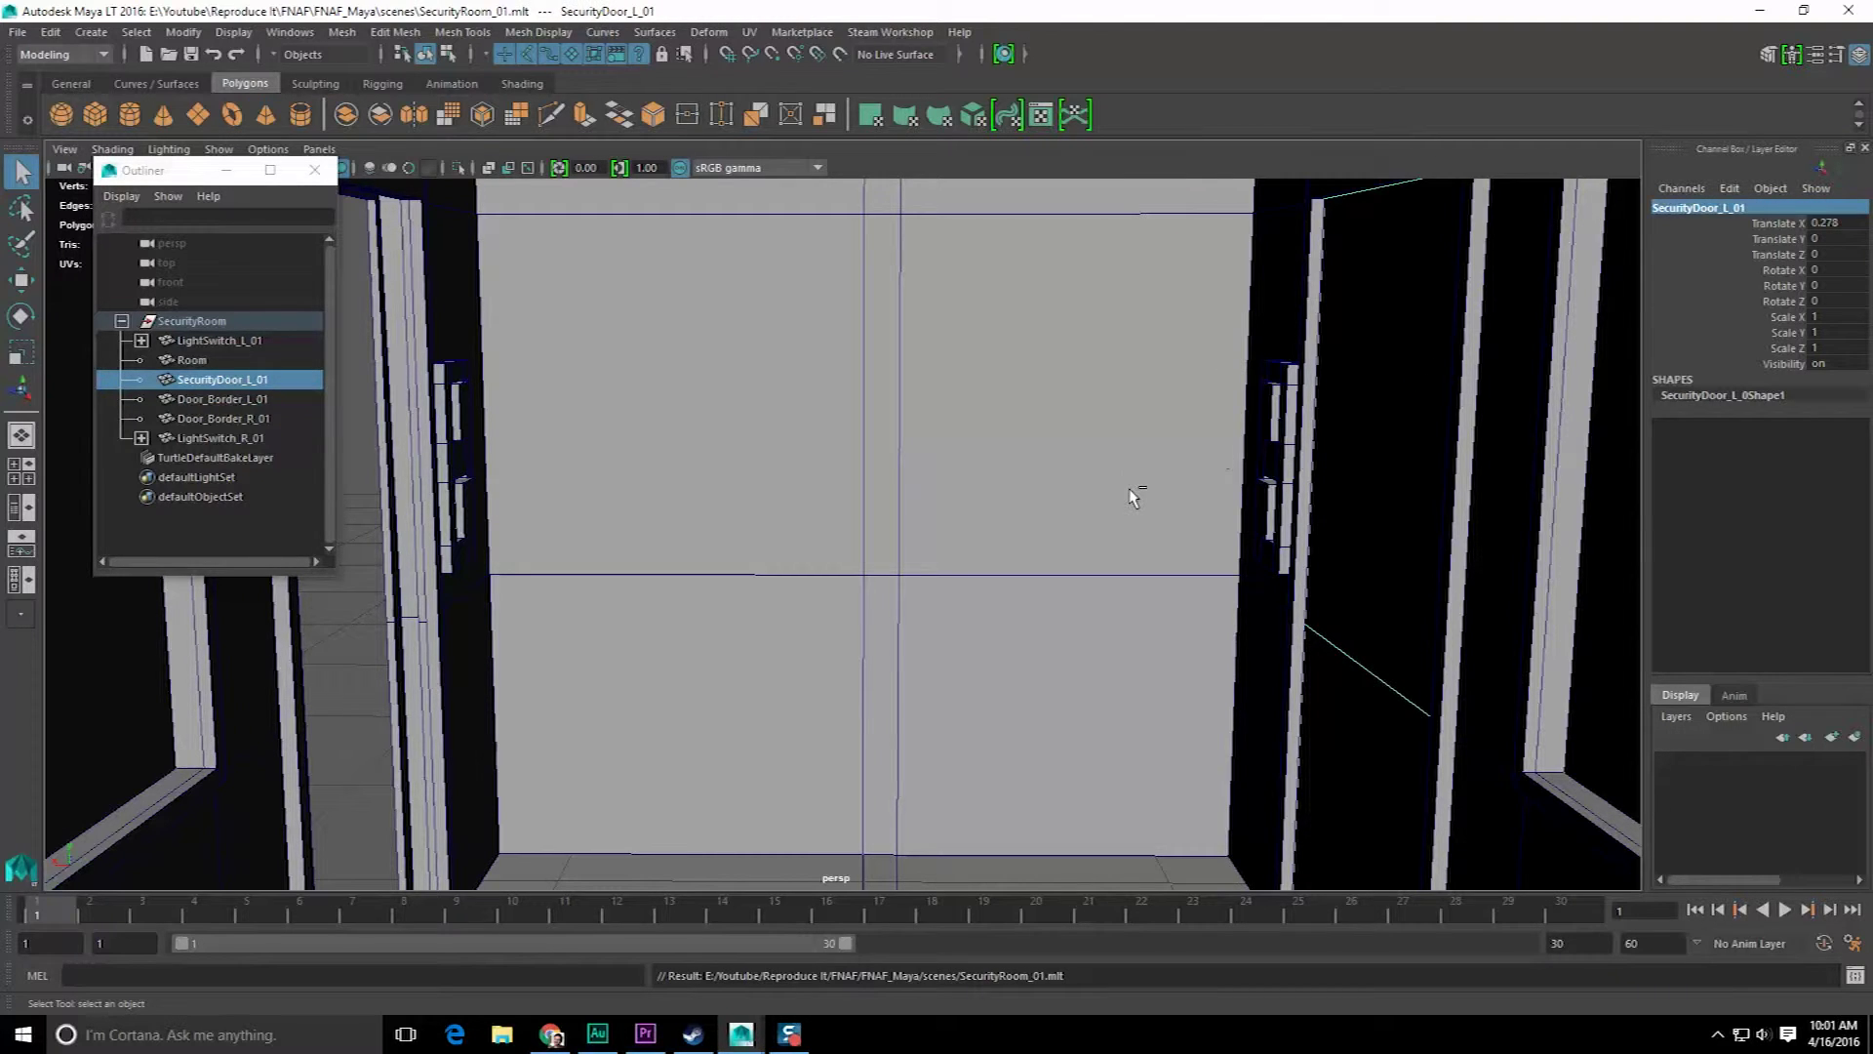
- Duplicate SecurityDoor_L_01 and move the copy along X across the room toward the opposite doorway
{"action": "key", "text": "ctrl+d"}
{"action": "scroll", "coordinate": [1131, 511], "scroll_direction": "down", "scroll_amount": 2}
{"action": "key", "text": "w"}
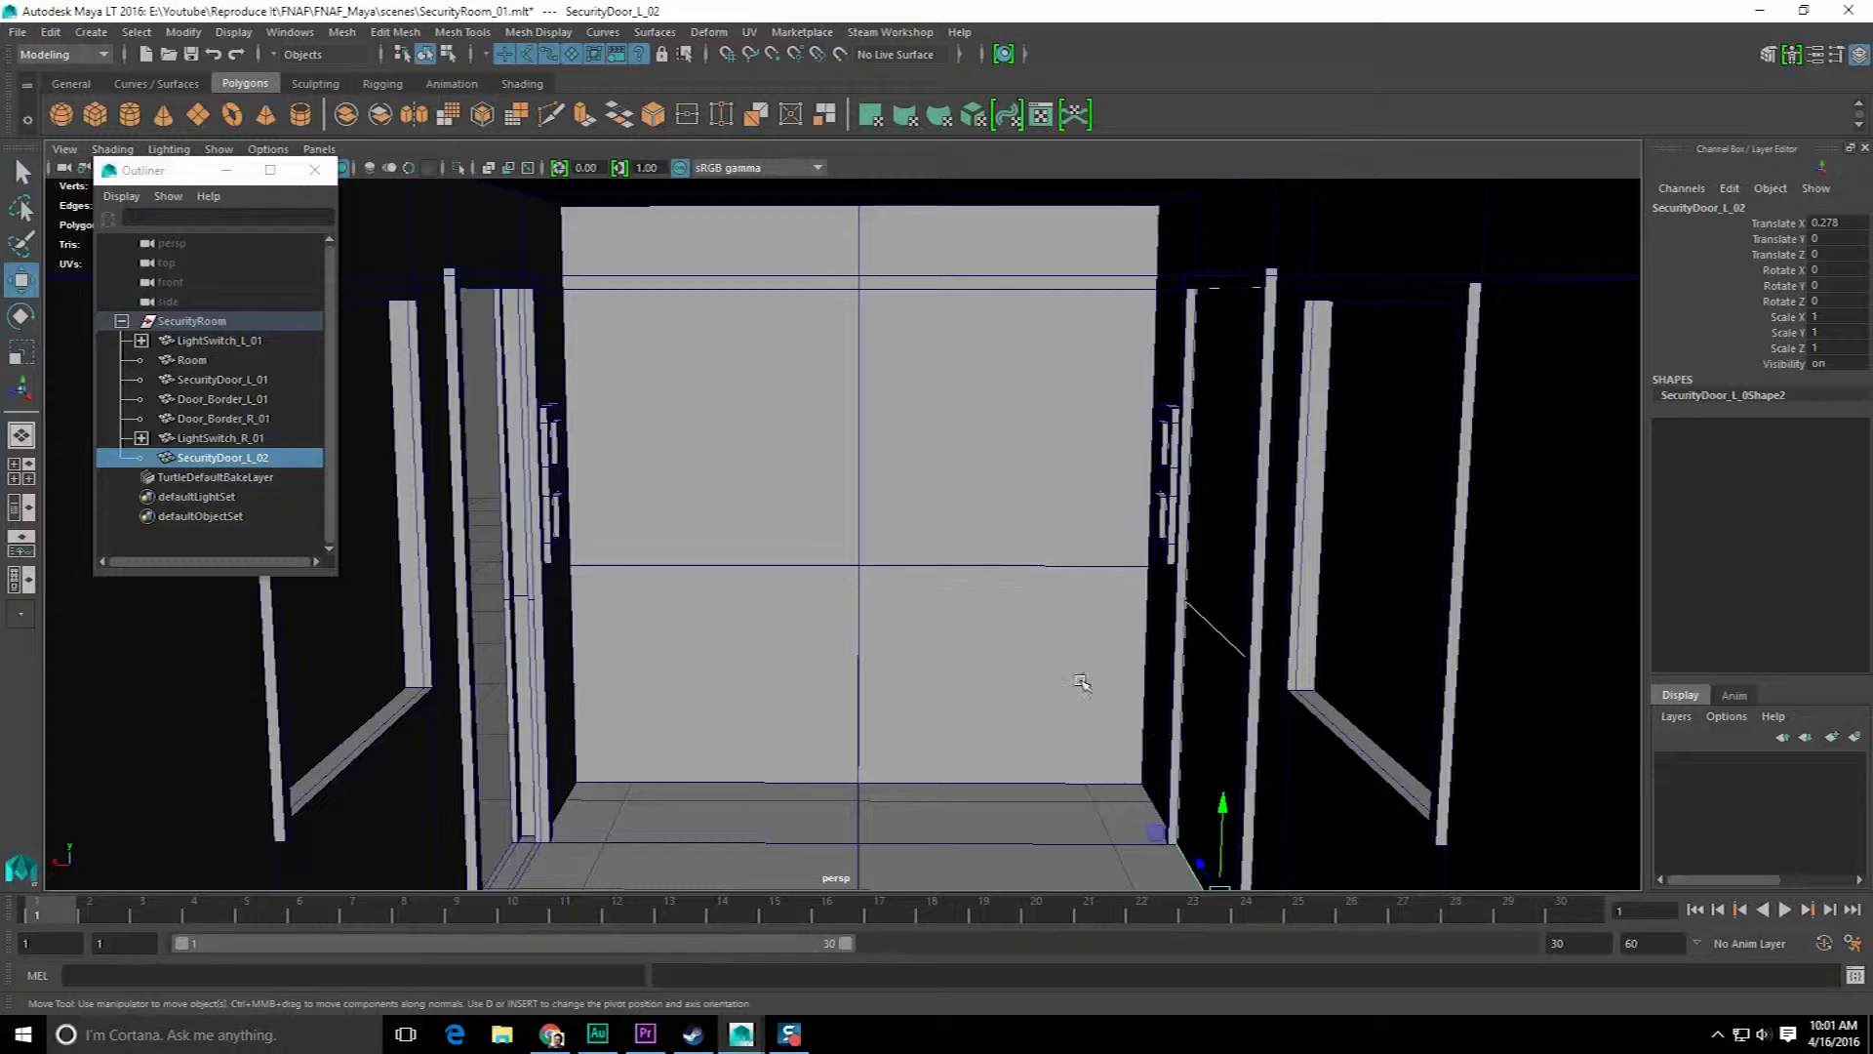
{"action": "middle_click_drag", "start_coordinate": [1083, 681], "coordinate": [1063, 518], "text": "alt"}
{"action": "left_click_drag", "start_coordinate": [1063, 518], "coordinate": [761, 739], "text": "alt"}
{"action": "scroll", "coordinate": [775, 643], "scroll_direction": "up", "scroll_amount": 4}
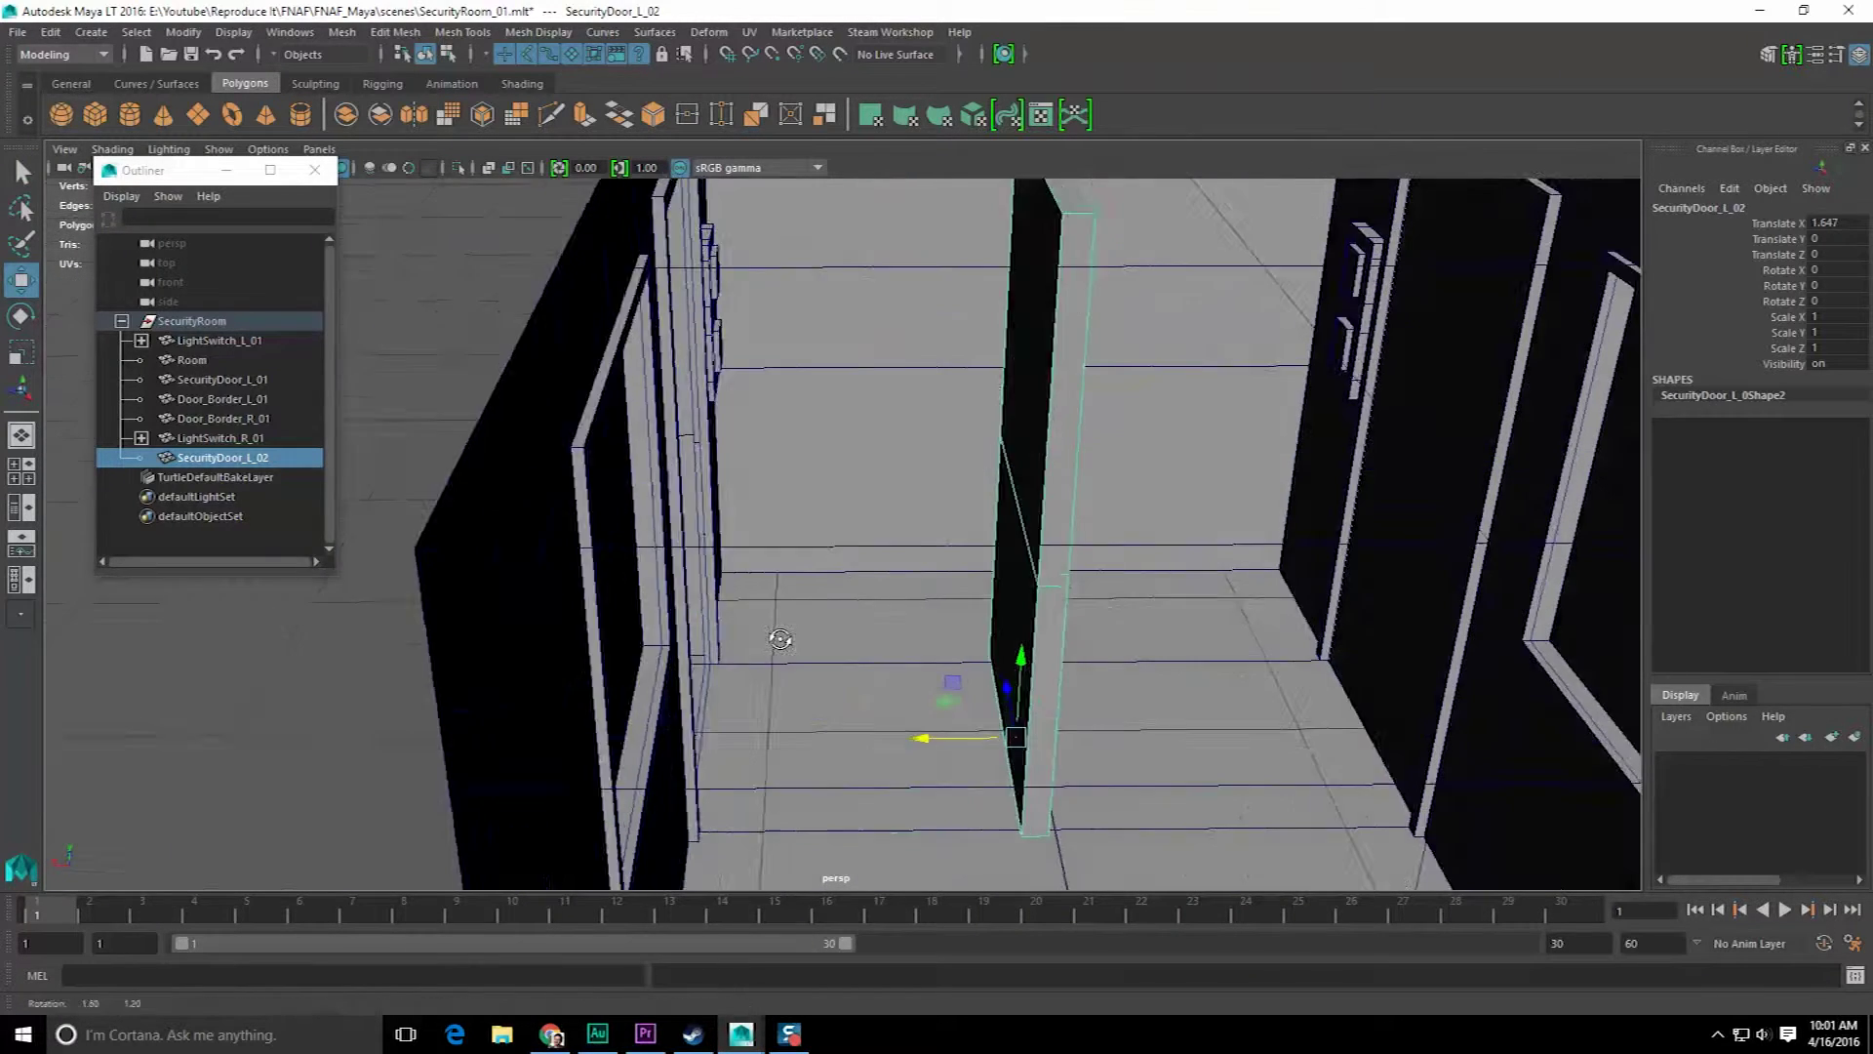
{"action": "left_click_drag", "start_coordinate": [921, 728], "coordinate": [715, 719]}
{"action": "middle_click_drag", "start_coordinate": [847, 715], "coordinate": [828, 716], "text": "alt"}
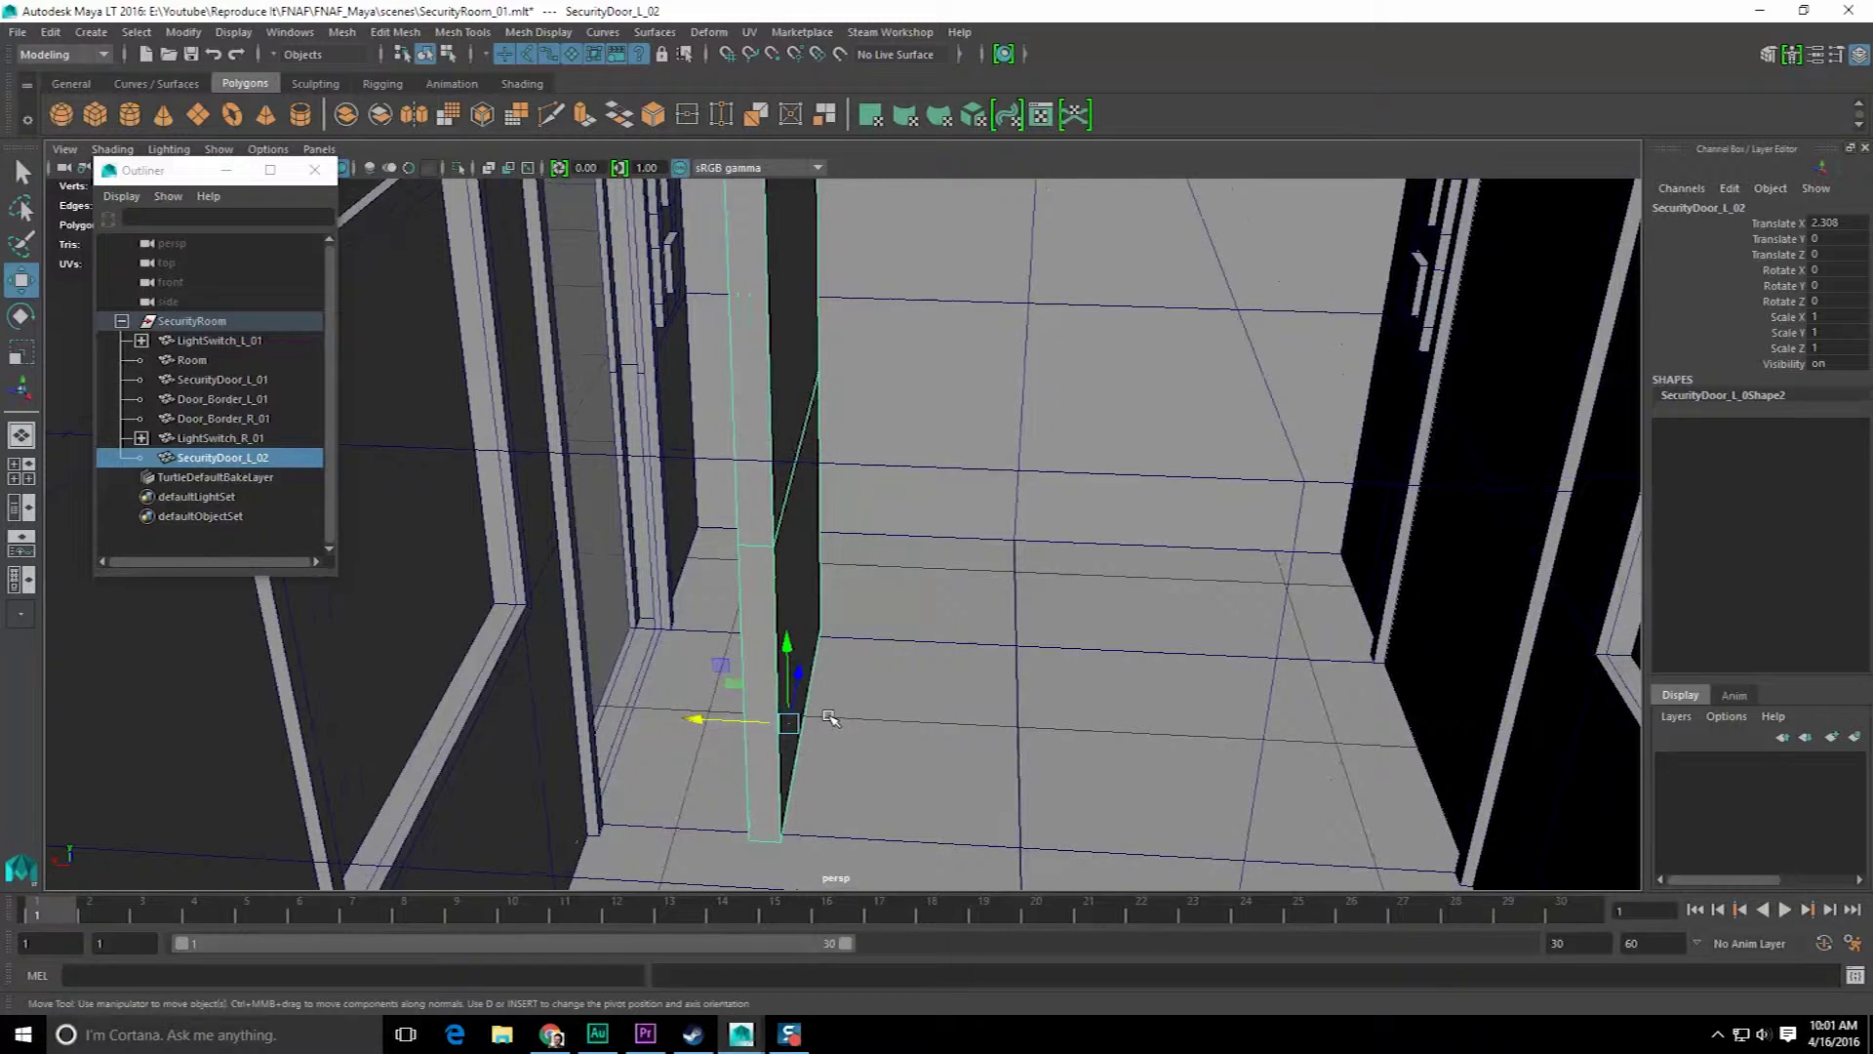
- Try to snap the duplicated door into the opposite doorway, and discard the copy
{"action": "key", "text": "d"}
{"action": "key", "text": "v"}
{"action": "left_click_drag", "start_coordinate": [698, 720], "coordinate": [612, 632]}
{"action": "key", "text": "v"}
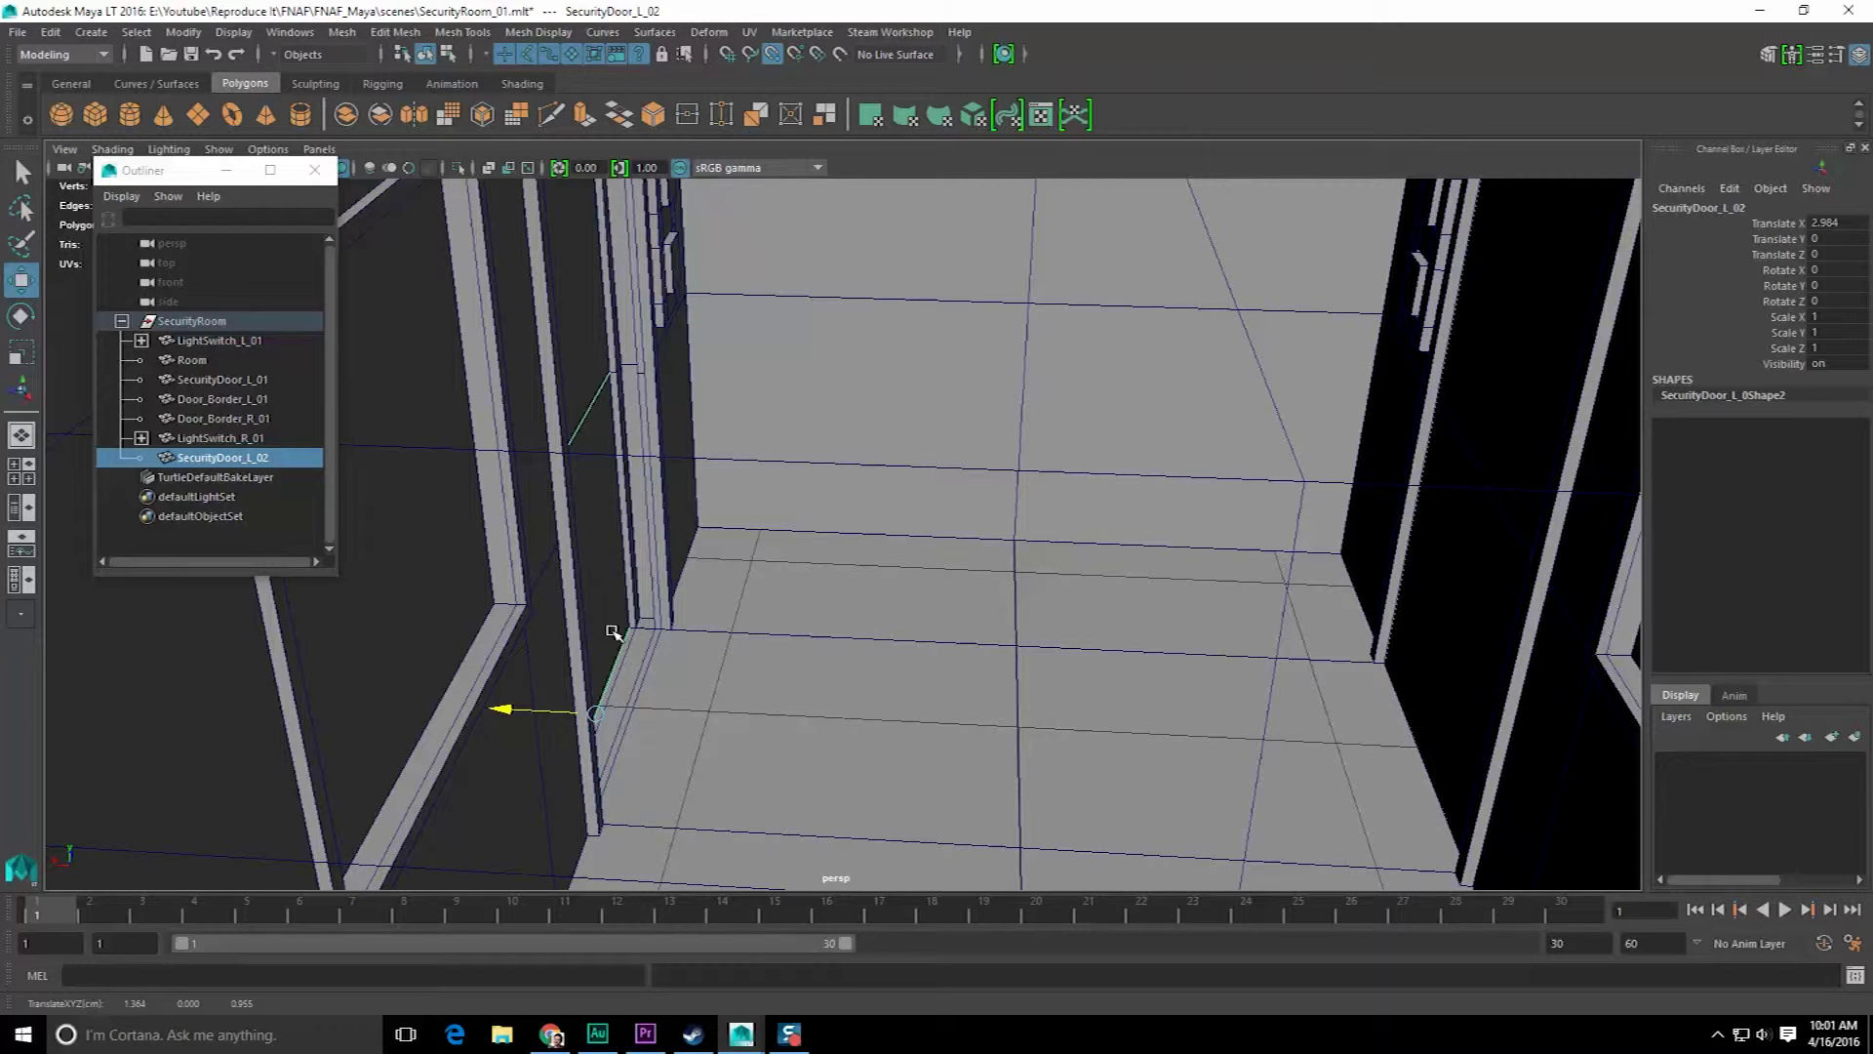
{"action": "key", "text": "ctrl+z"}
{"action": "left_click_drag", "start_coordinate": [633, 629], "coordinate": [874, 638], "text": "alt"}
{"action": "left_click_drag", "start_coordinate": [662, 693], "coordinate": [661, 693]}
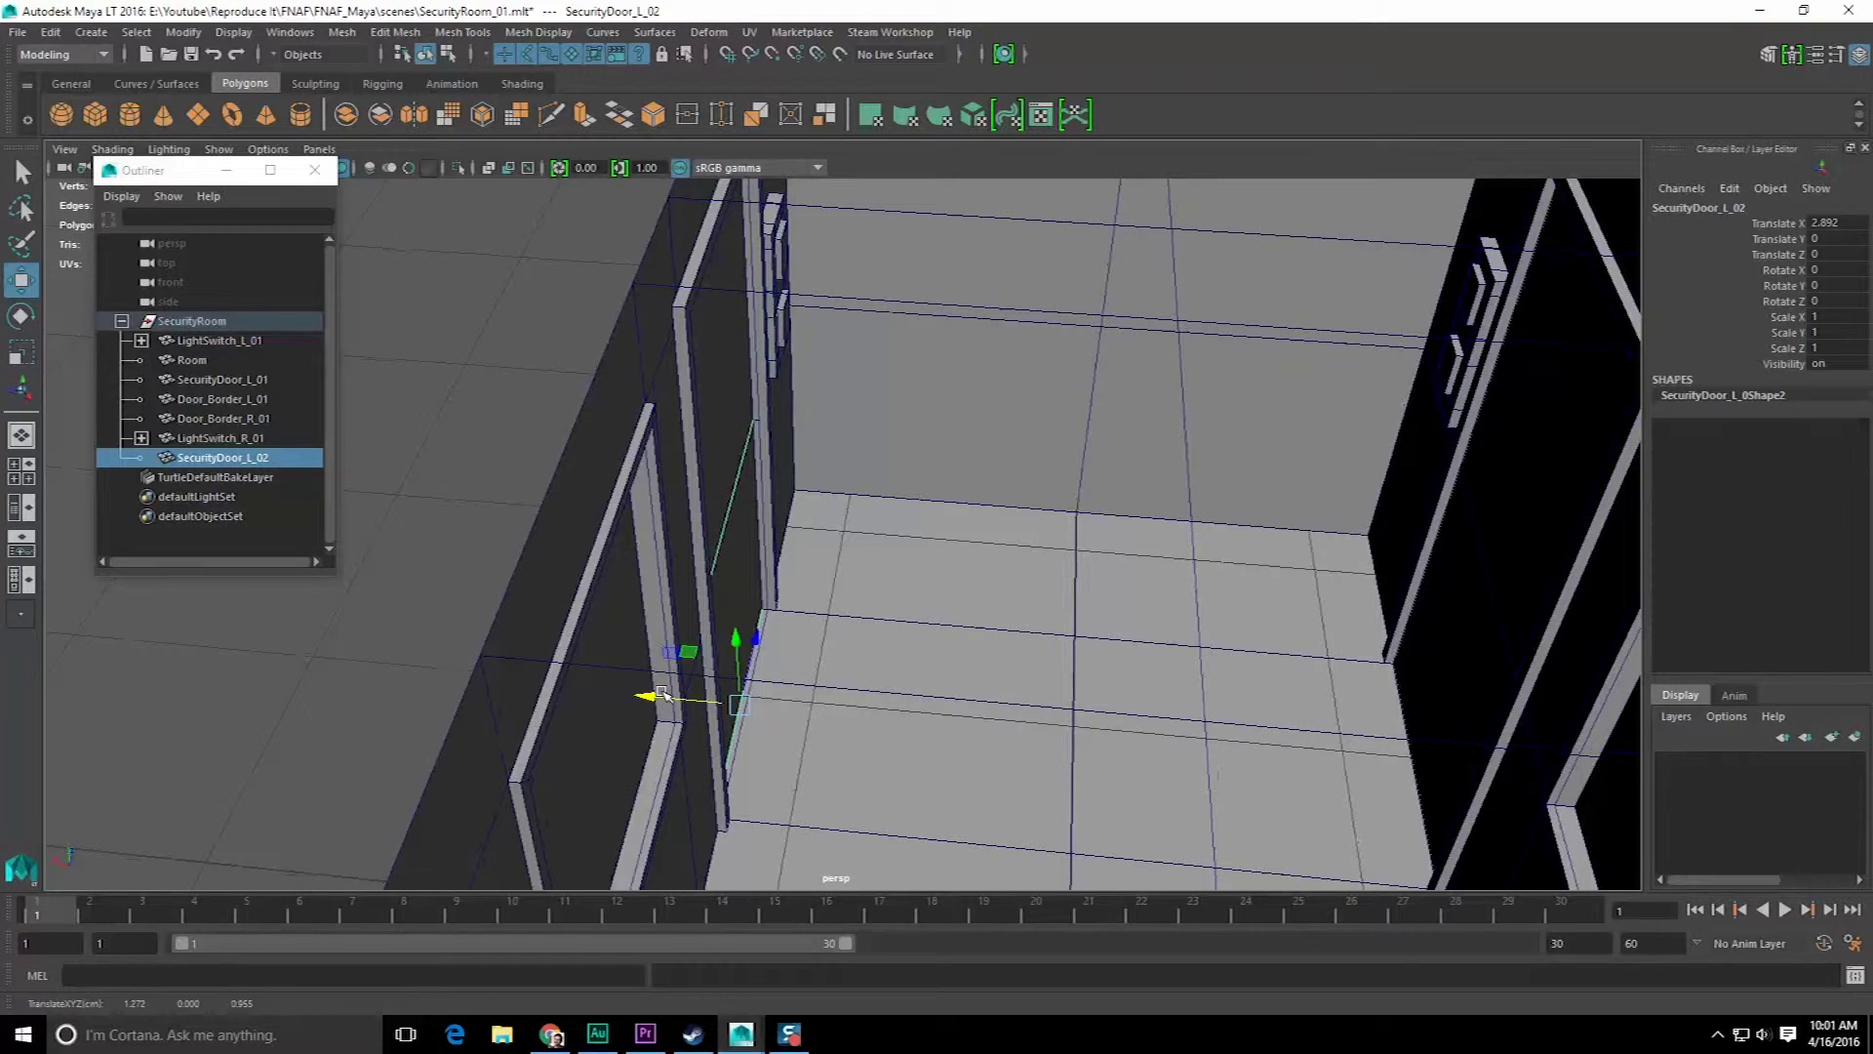
{"action": "left_click_drag", "start_coordinate": [775, 612], "coordinate": [770, 612]}
{"action": "mouse_move", "coordinate": [902, 591]}
{"action": "left_mouse_down", "text": "alt"}
{"action": "mouse_move", "coordinate": [975, 571]}
{"action": "mouse_move", "coordinate": [888, 586]}
{"action": "left_mouse_up", "text": "alt"}
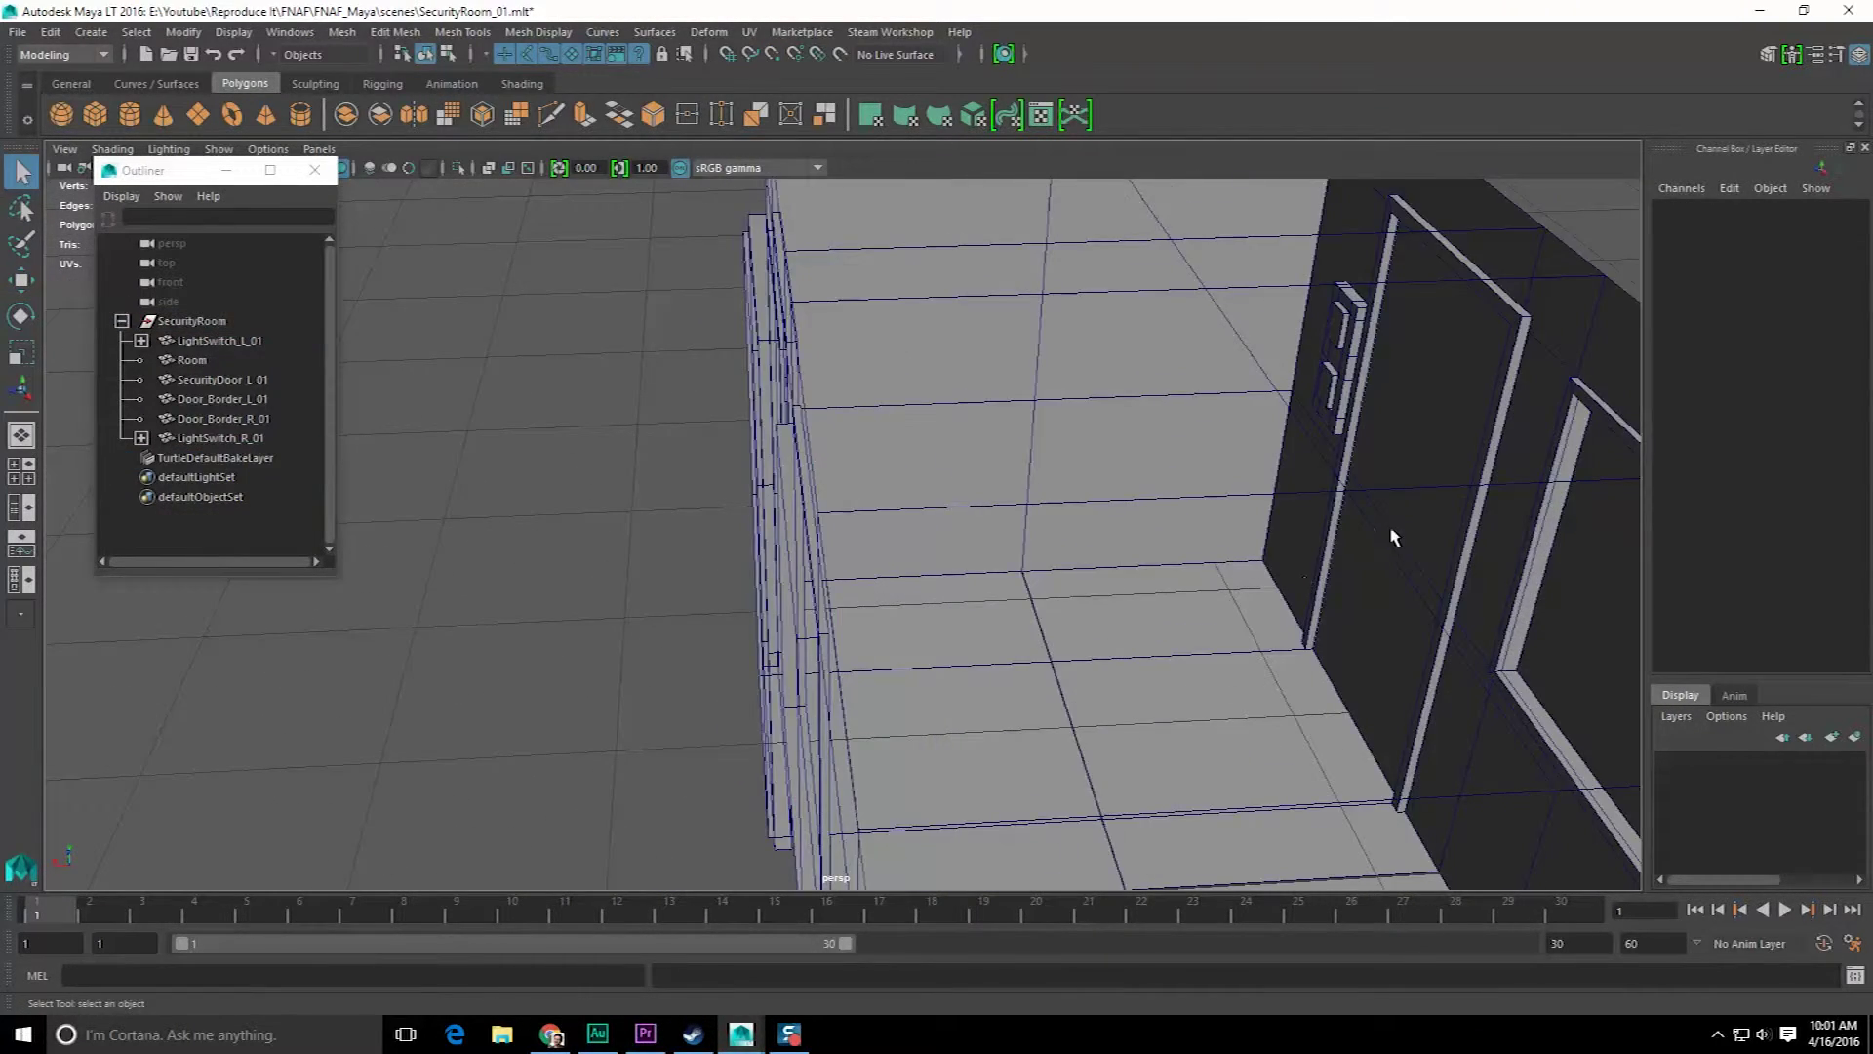
- Select the two room-facing faces of SecurityDoor_L_01
{"action": "left_click", "coordinate": [1391, 536]}
{"action": "left_click_drag", "start_coordinate": [1391, 536], "coordinate": [1297, 556], "text": "alt"}
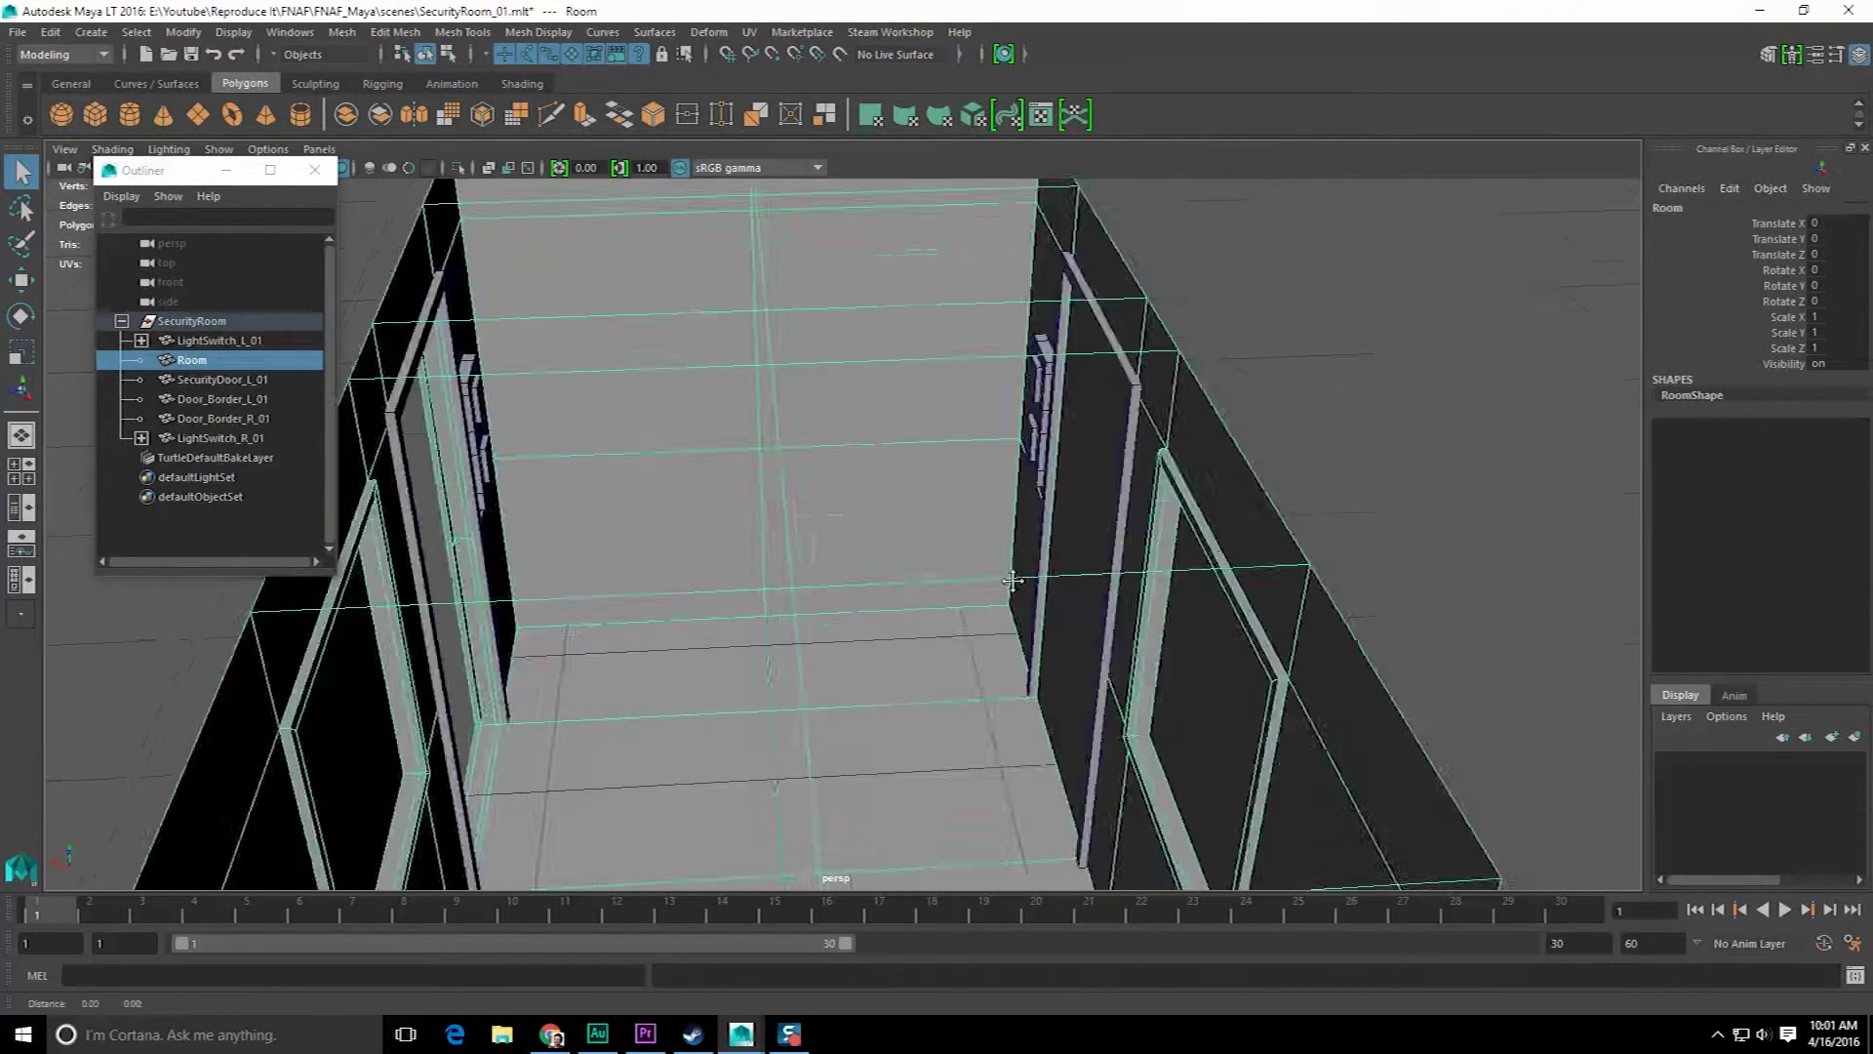
{"action": "scroll", "coordinate": [765, 686], "scroll_direction": "up", "scroll_amount": 3}
{"action": "left_click_drag", "start_coordinate": [765, 686], "coordinate": [1391, 659], "text": "alt"}
{"action": "left_click", "coordinate": [1011, 604]}
{"action": "middle_click_drag", "start_coordinate": [1010, 604], "coordinate": [903, 410], "text": "alt"}
{"action": "right_click_drag", "start_coordinate": [904, 410], "coordinate": [949, 510], "text": "alt"}
{"action": "left_click", "coordinate": [951, 508]}
{"action": "left_click", "coordinate": [994, 338], "text": "shift"}
{"action": "left_click_drag", "start_coordinate": [995, 339], "coordinate": [959, 506], "text": "alt"}
- Snap the selected door faces into line with the door border and return to object selection
{"action": "key", "text": "w"}
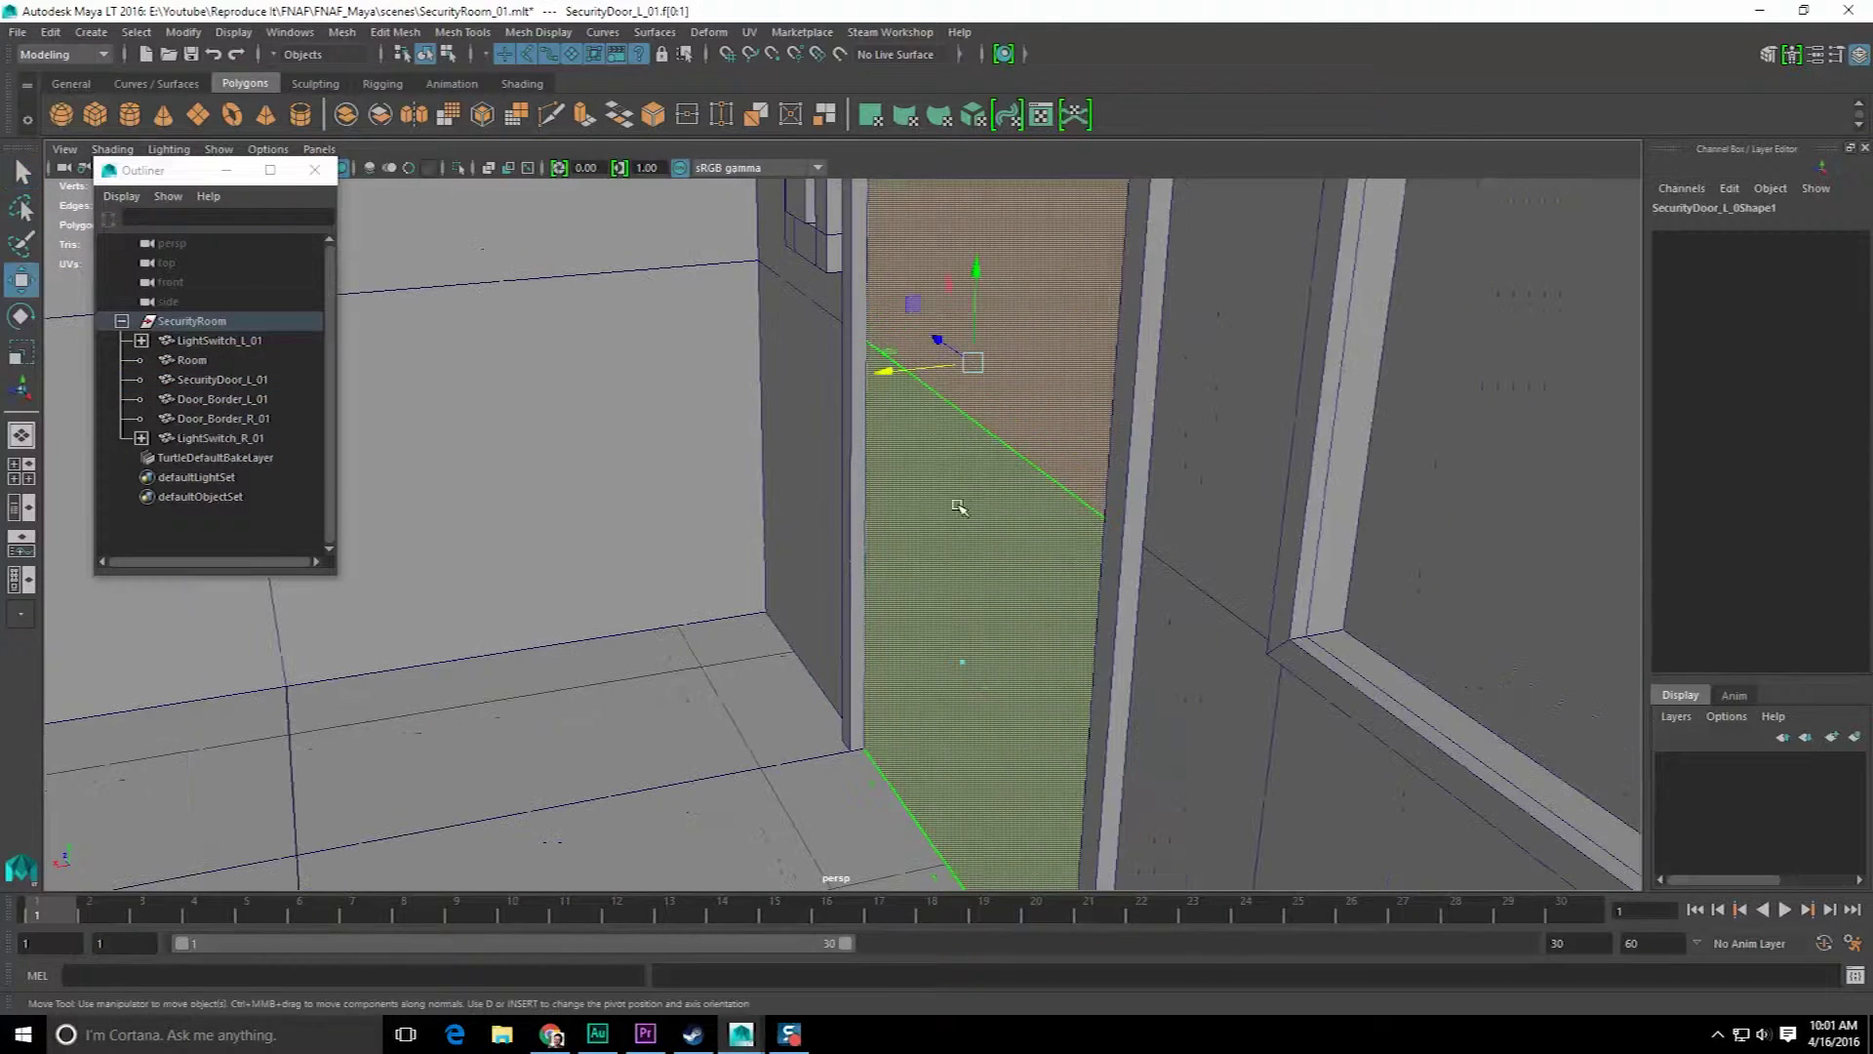
{"action": "key", "text": "d"}
{"action": "key", "text": "v"}
{"action": "middle_click_drag", "start_coordinate": [894, 732], "coordinate": [876, 744]}
{"action": "left_click_drag", "start_coordinate": [769, 767], "coordinate": [1072, 717]}
{"action": "key", "text": "F8"}
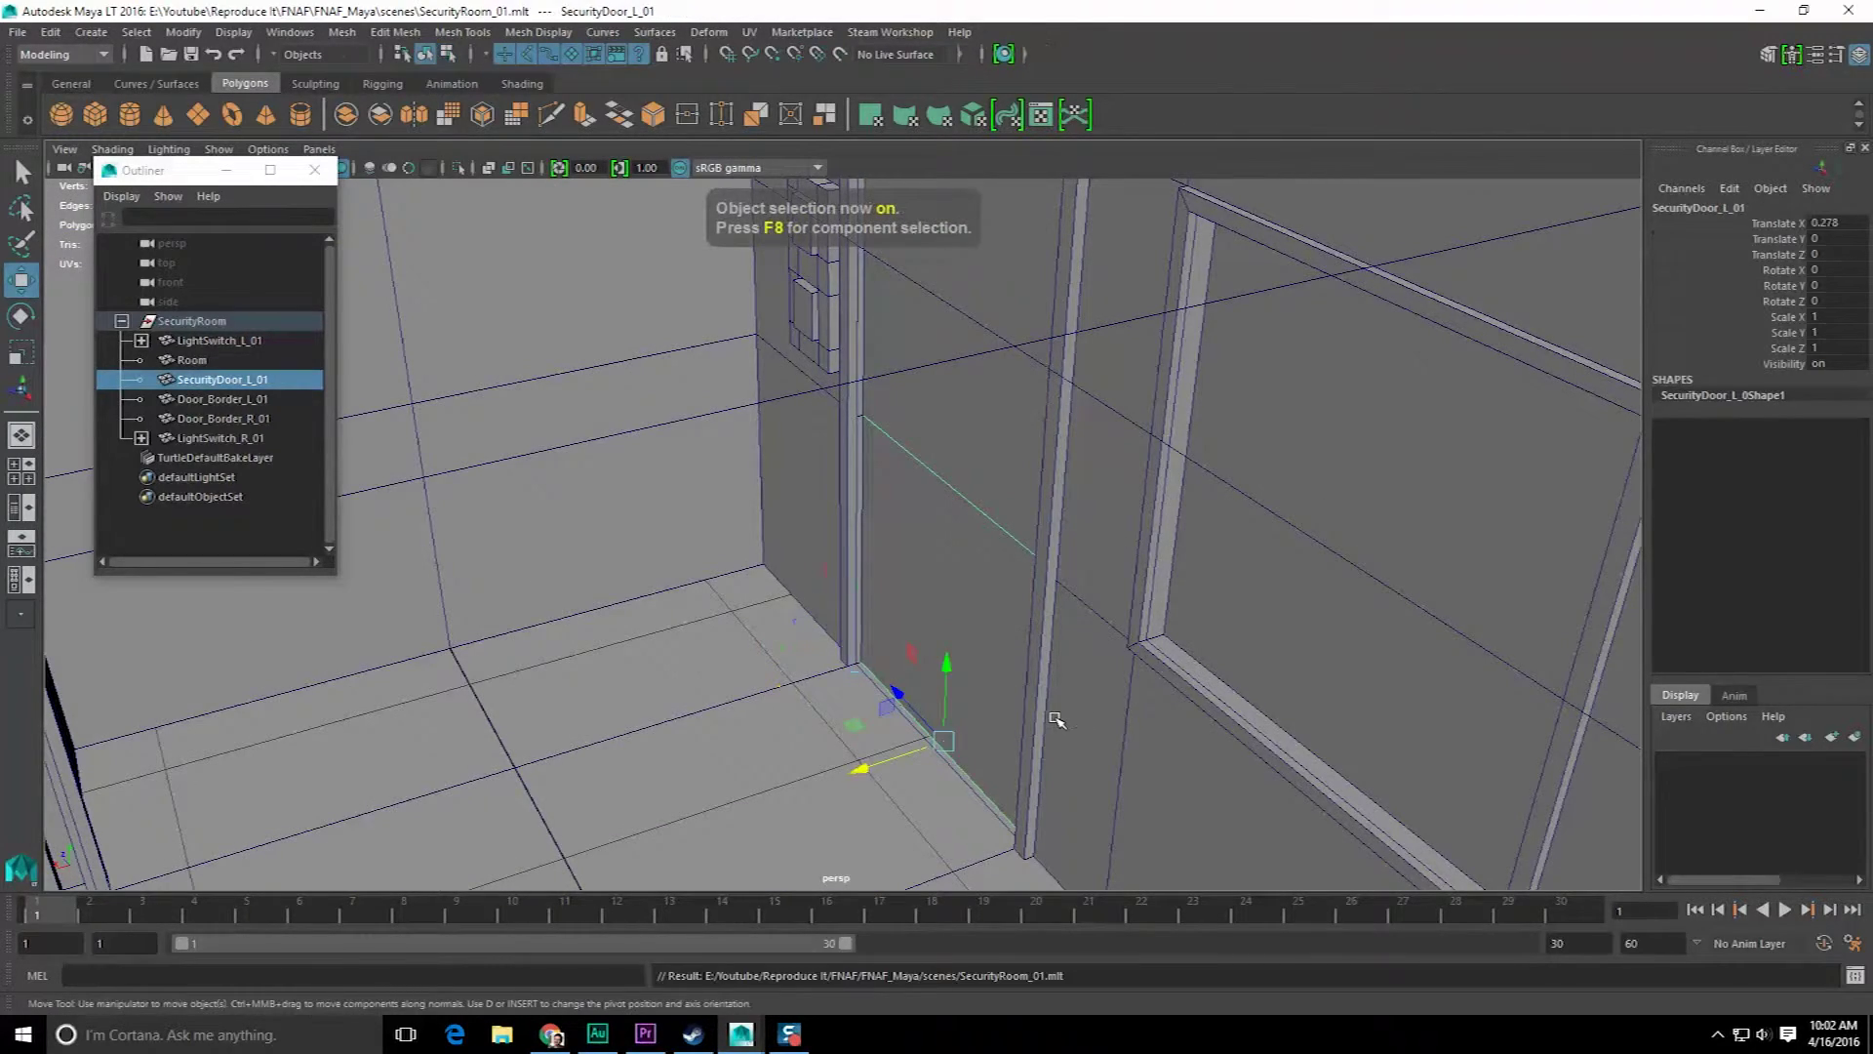
{"action": "key", "text": "f"}
{"action": "right_click_drag", "start_coordinate": [922, 697], "coordinate": [825, 632], "text": "alt"}
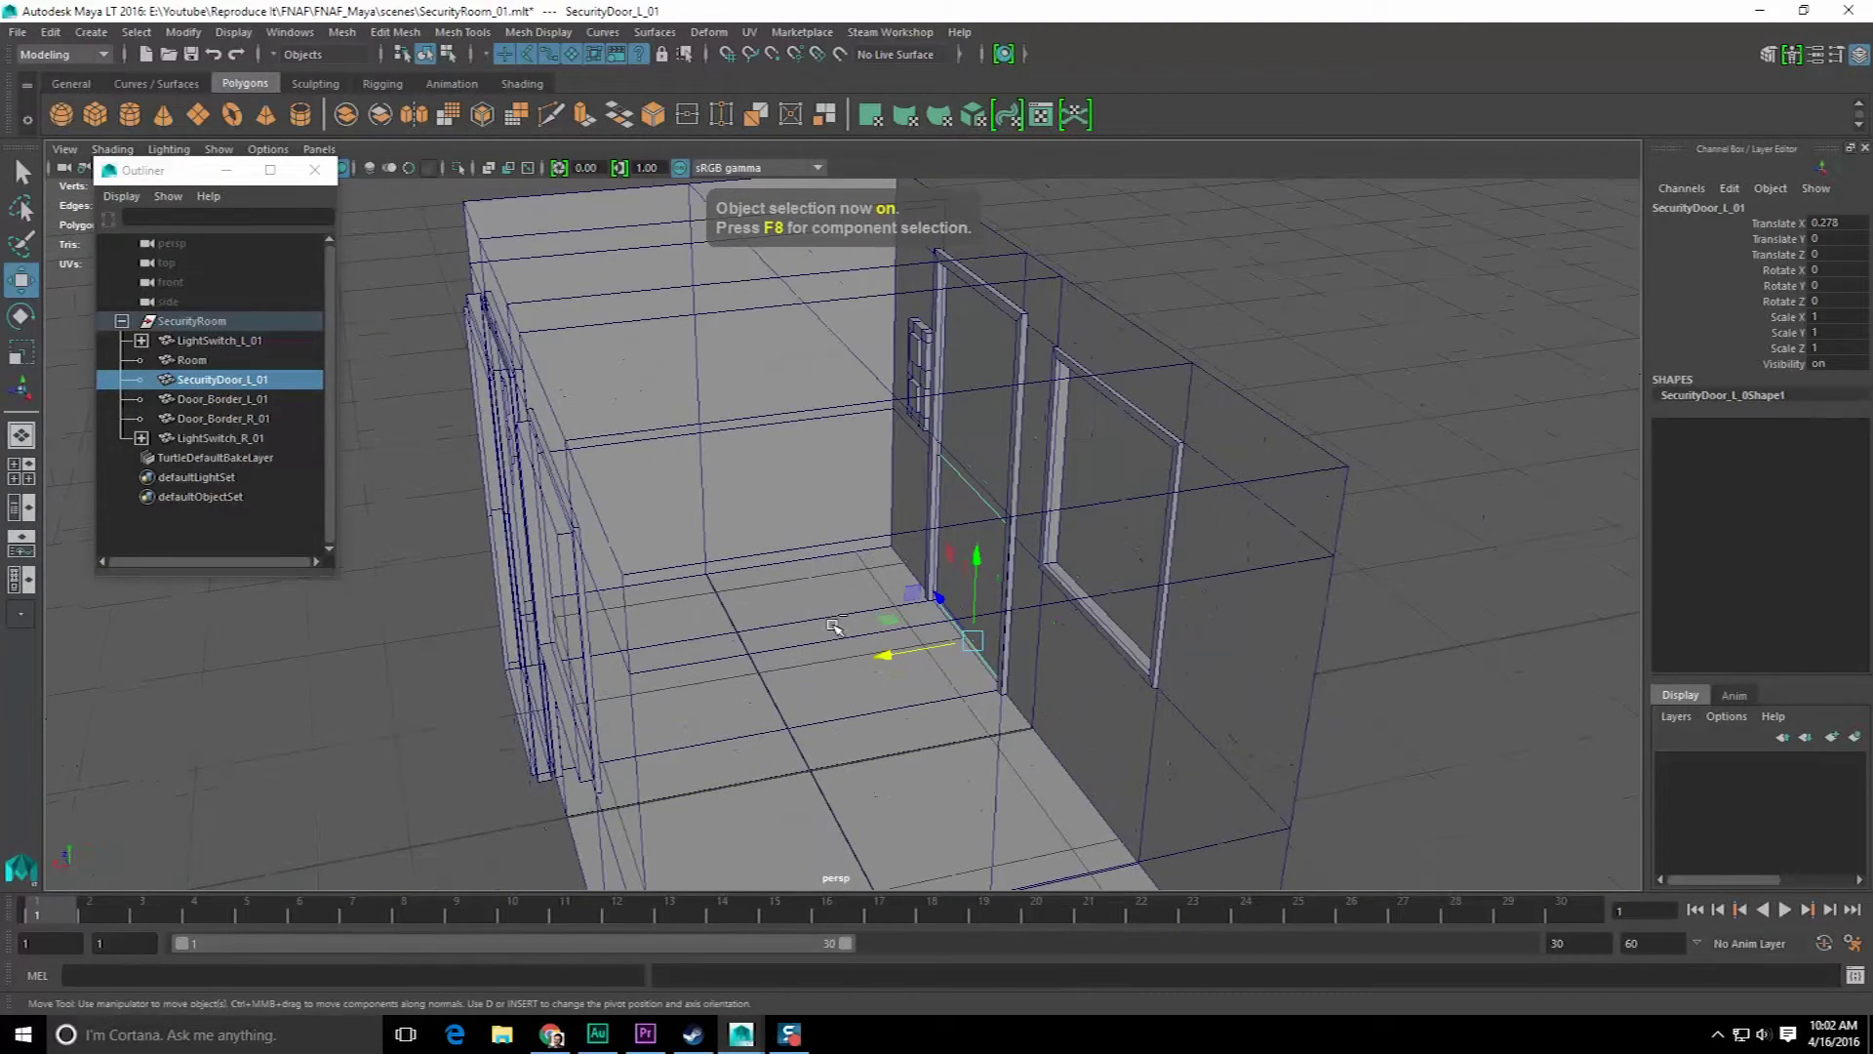
- Duplicate SecurityDoor_L_01 and snap the copy along X into the opposite doorway
{"action": "key", "text": "ctrl+d"}
{"action": "left_click_drag", "start_coordinate": [888, 655], "coordinate": [687, 691]}
{"action": "left_click_drag", "start_coordinate": [868, 673], "coordinate": [766, 664], "text": "alt"}
{"action": "right_click_drag", "start_coordinate": [765, 667], "coordinate": [919, 713], "text": "alt"}
{"action": "key", "text": "d"}
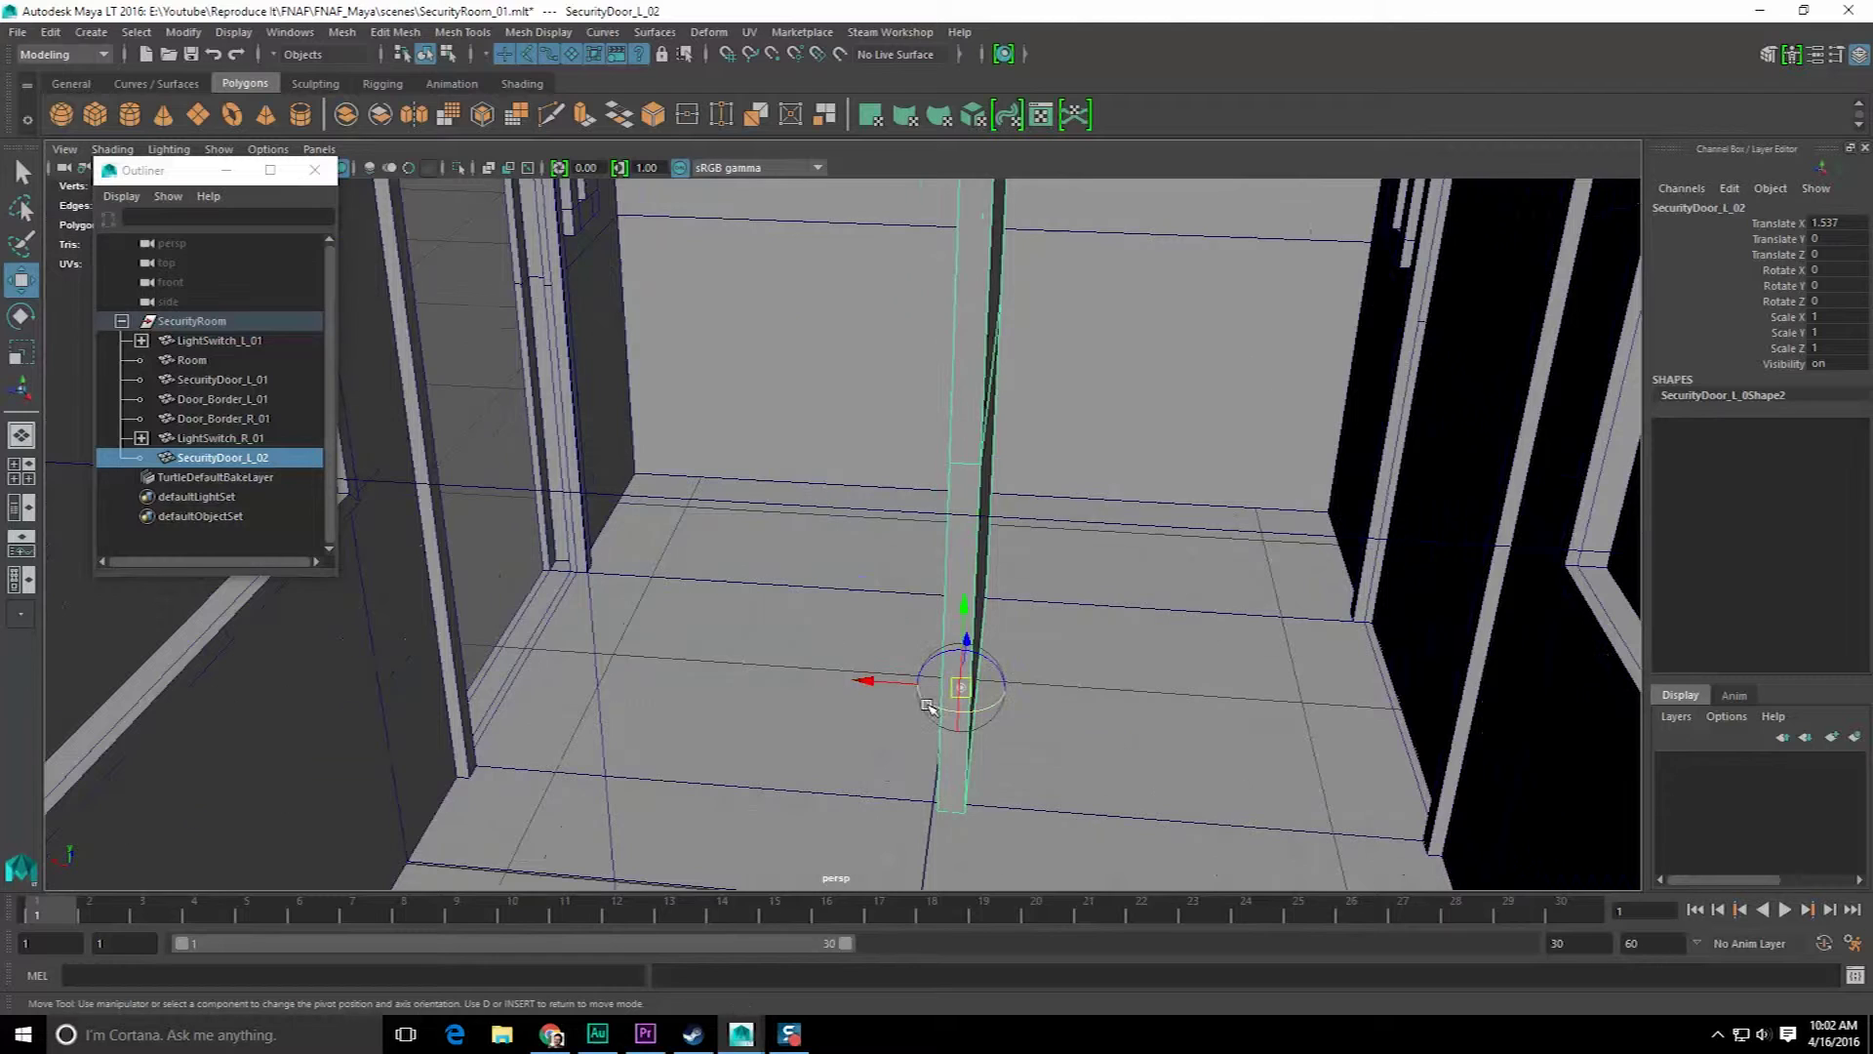
{"action": "left_click_drag", "start_coordinate": [871, 680], "coordinate": [881, 684]}
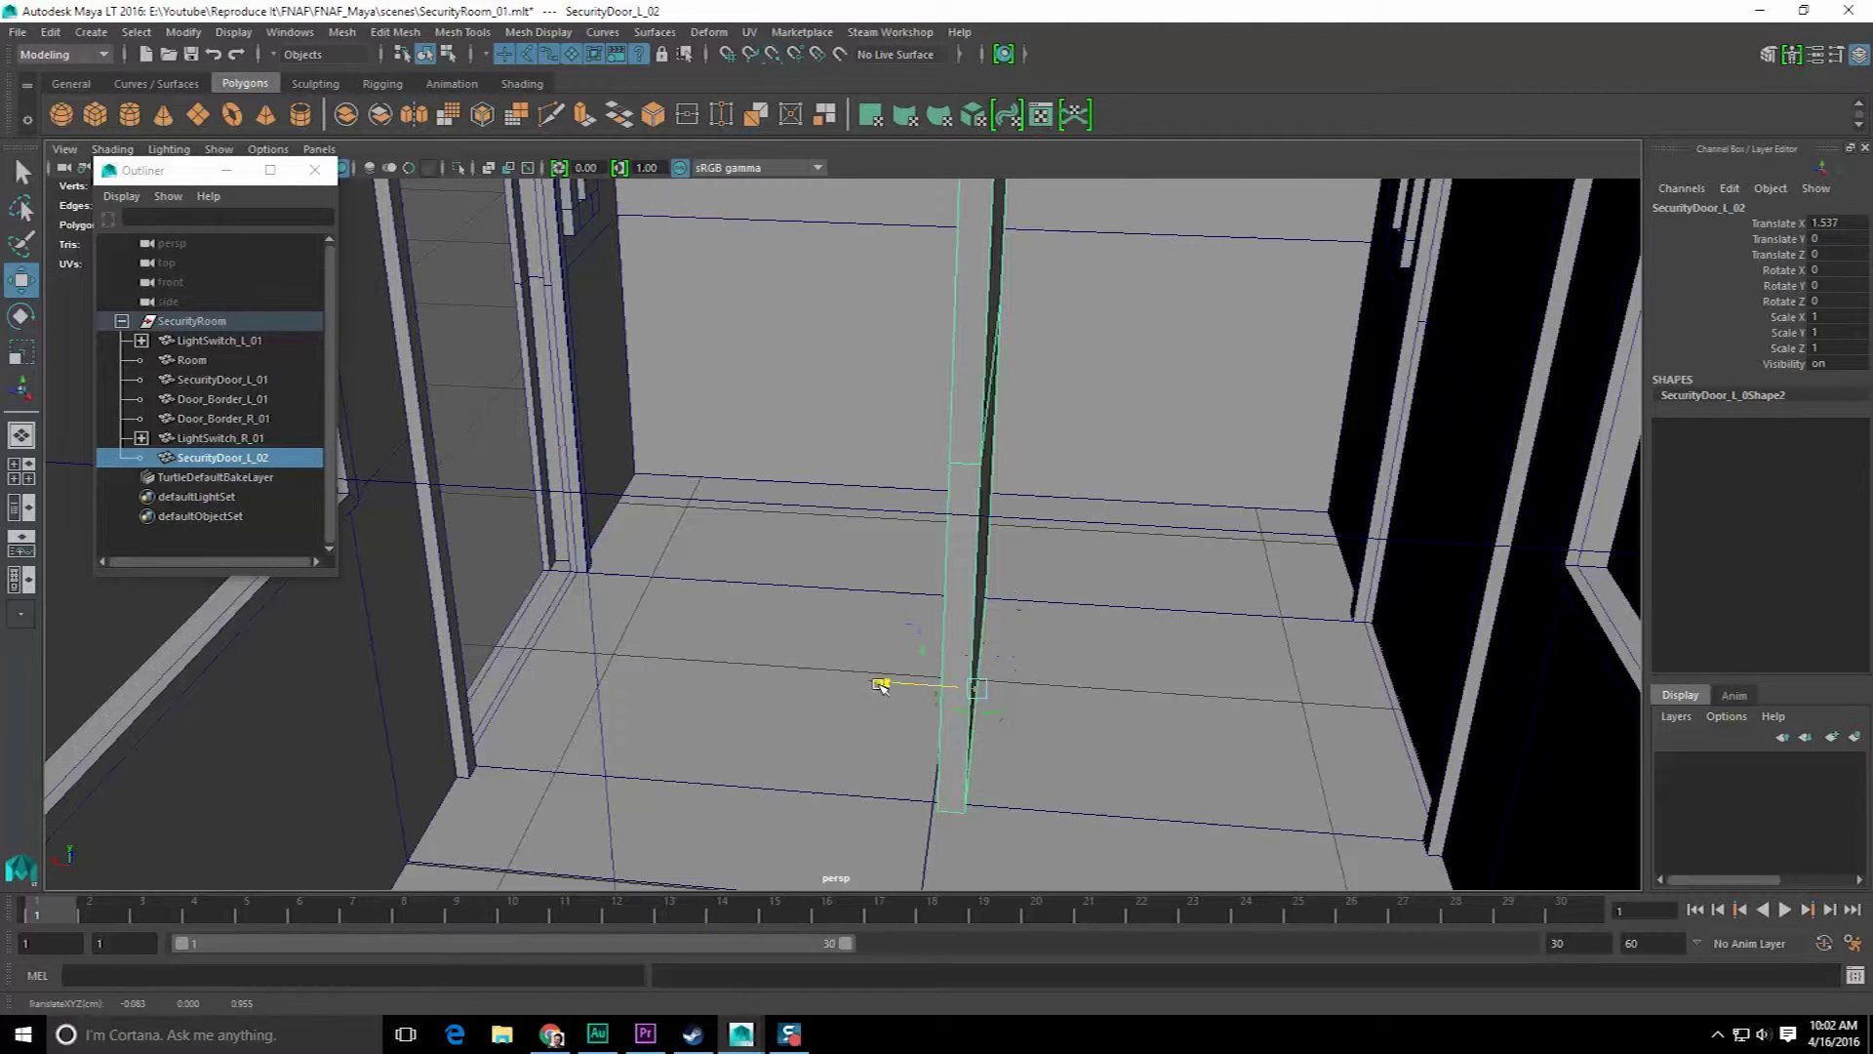
{"action": "left_click_drag", "start_coordinate": [567, 587], "coordinate": [562, 582]}
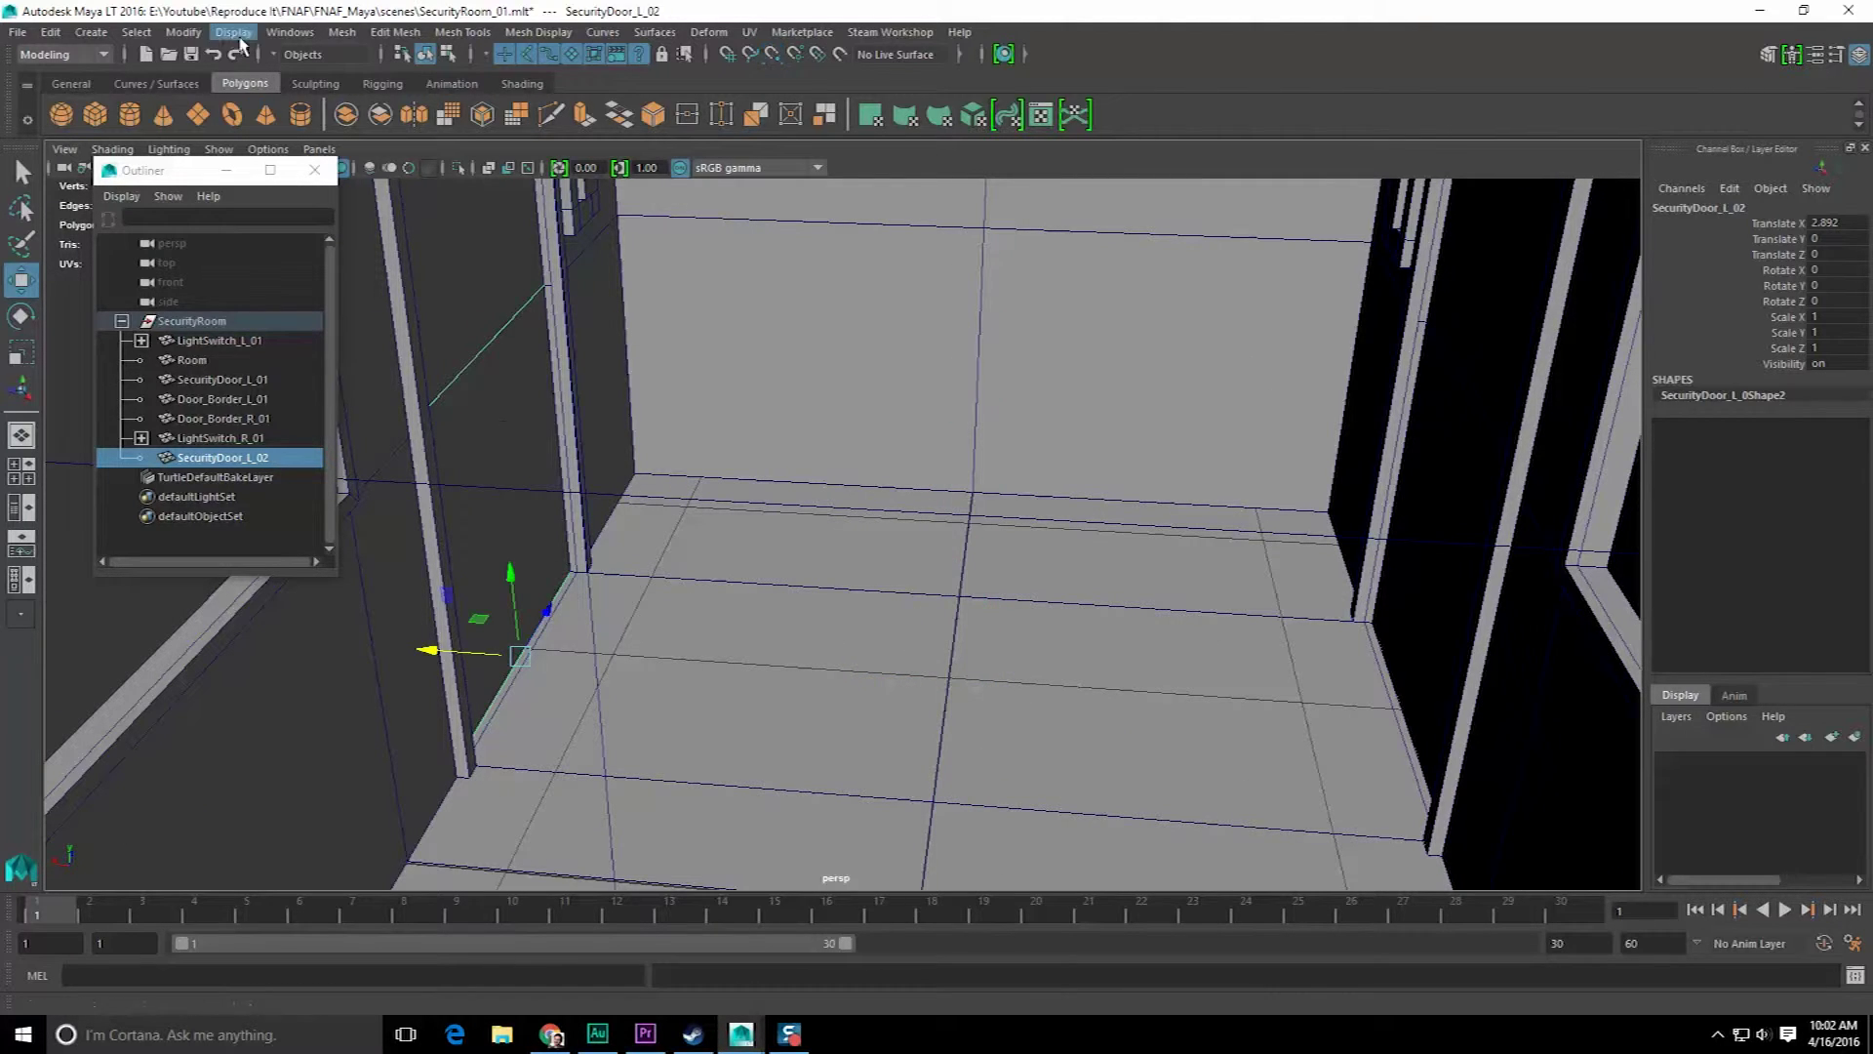
- Center the pivot of the duplicated door, snap it down to the door's bottom edge, and save the scene
{"action": "left_click", "coordinate": [185, 39]}
{"action": "left_click", "coordinate": [244, 167]}
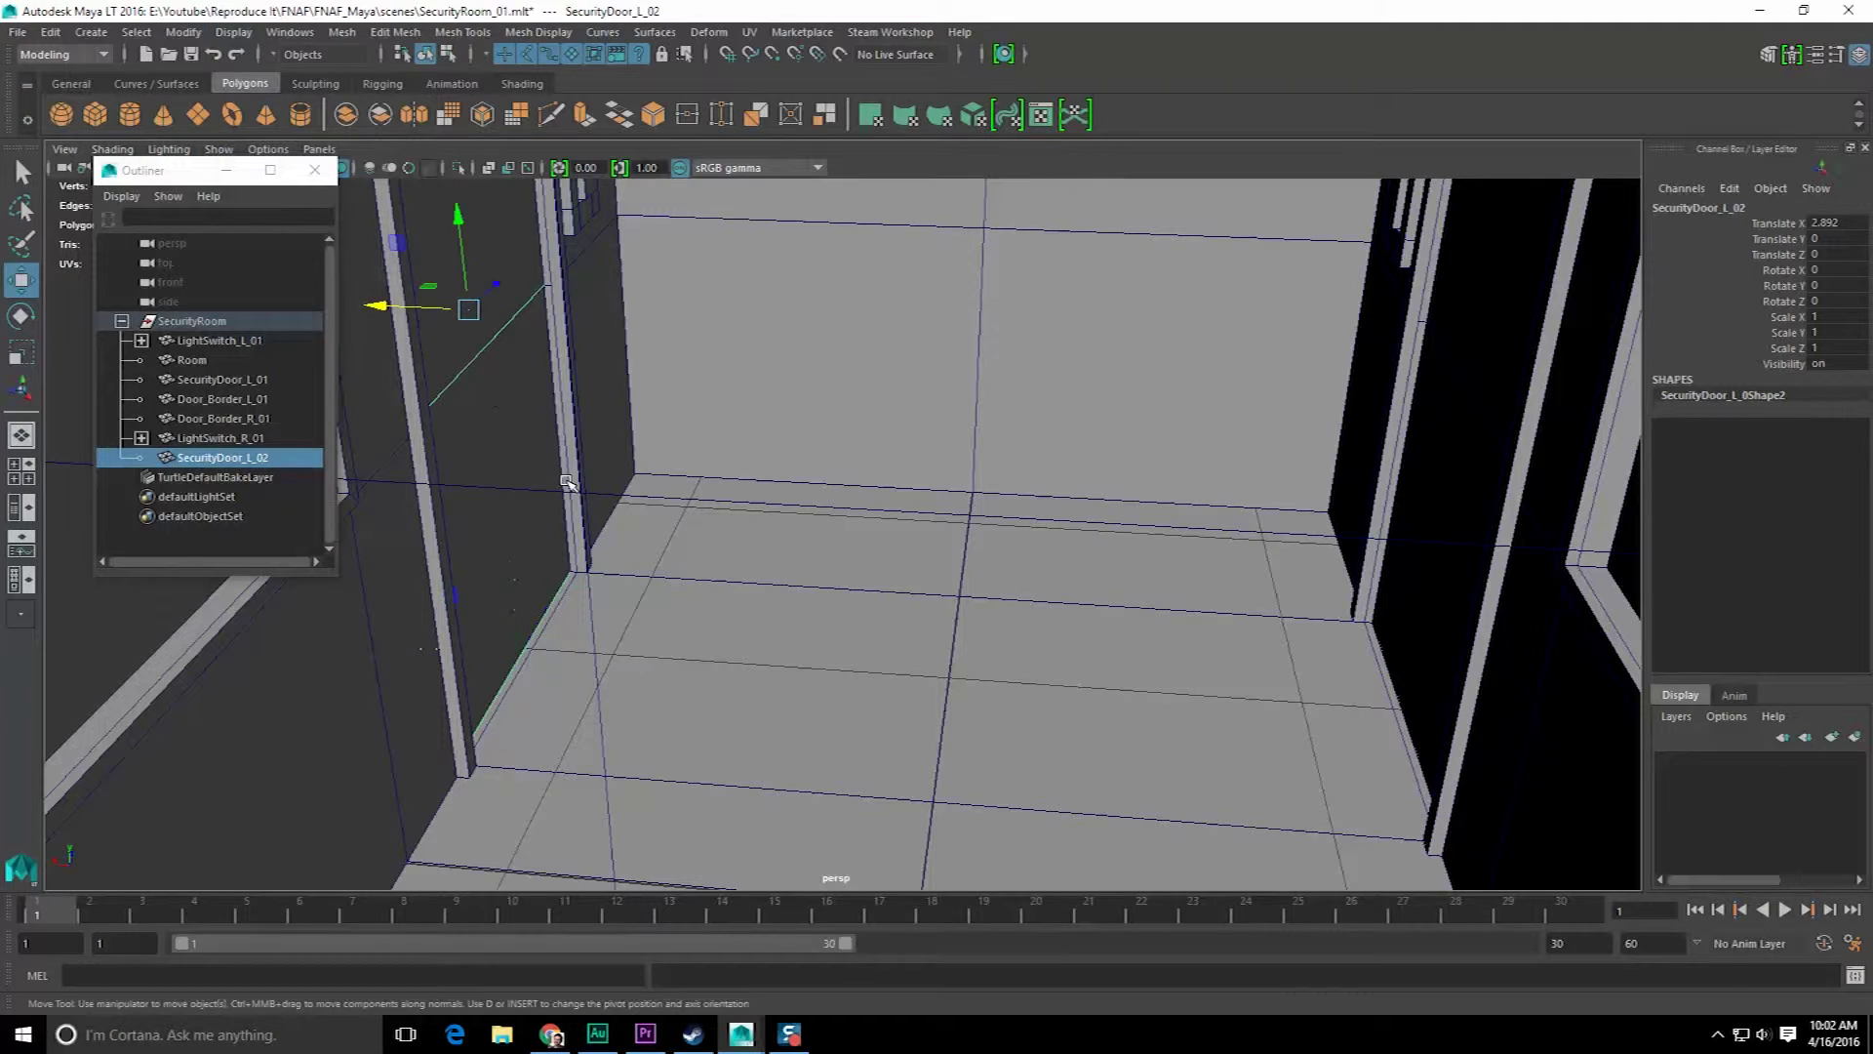
{"action": "key", "text": "v"}
{"action": "left_click_drag", "start_coordinate": [454, 222], "coordinate": [571, 585]}
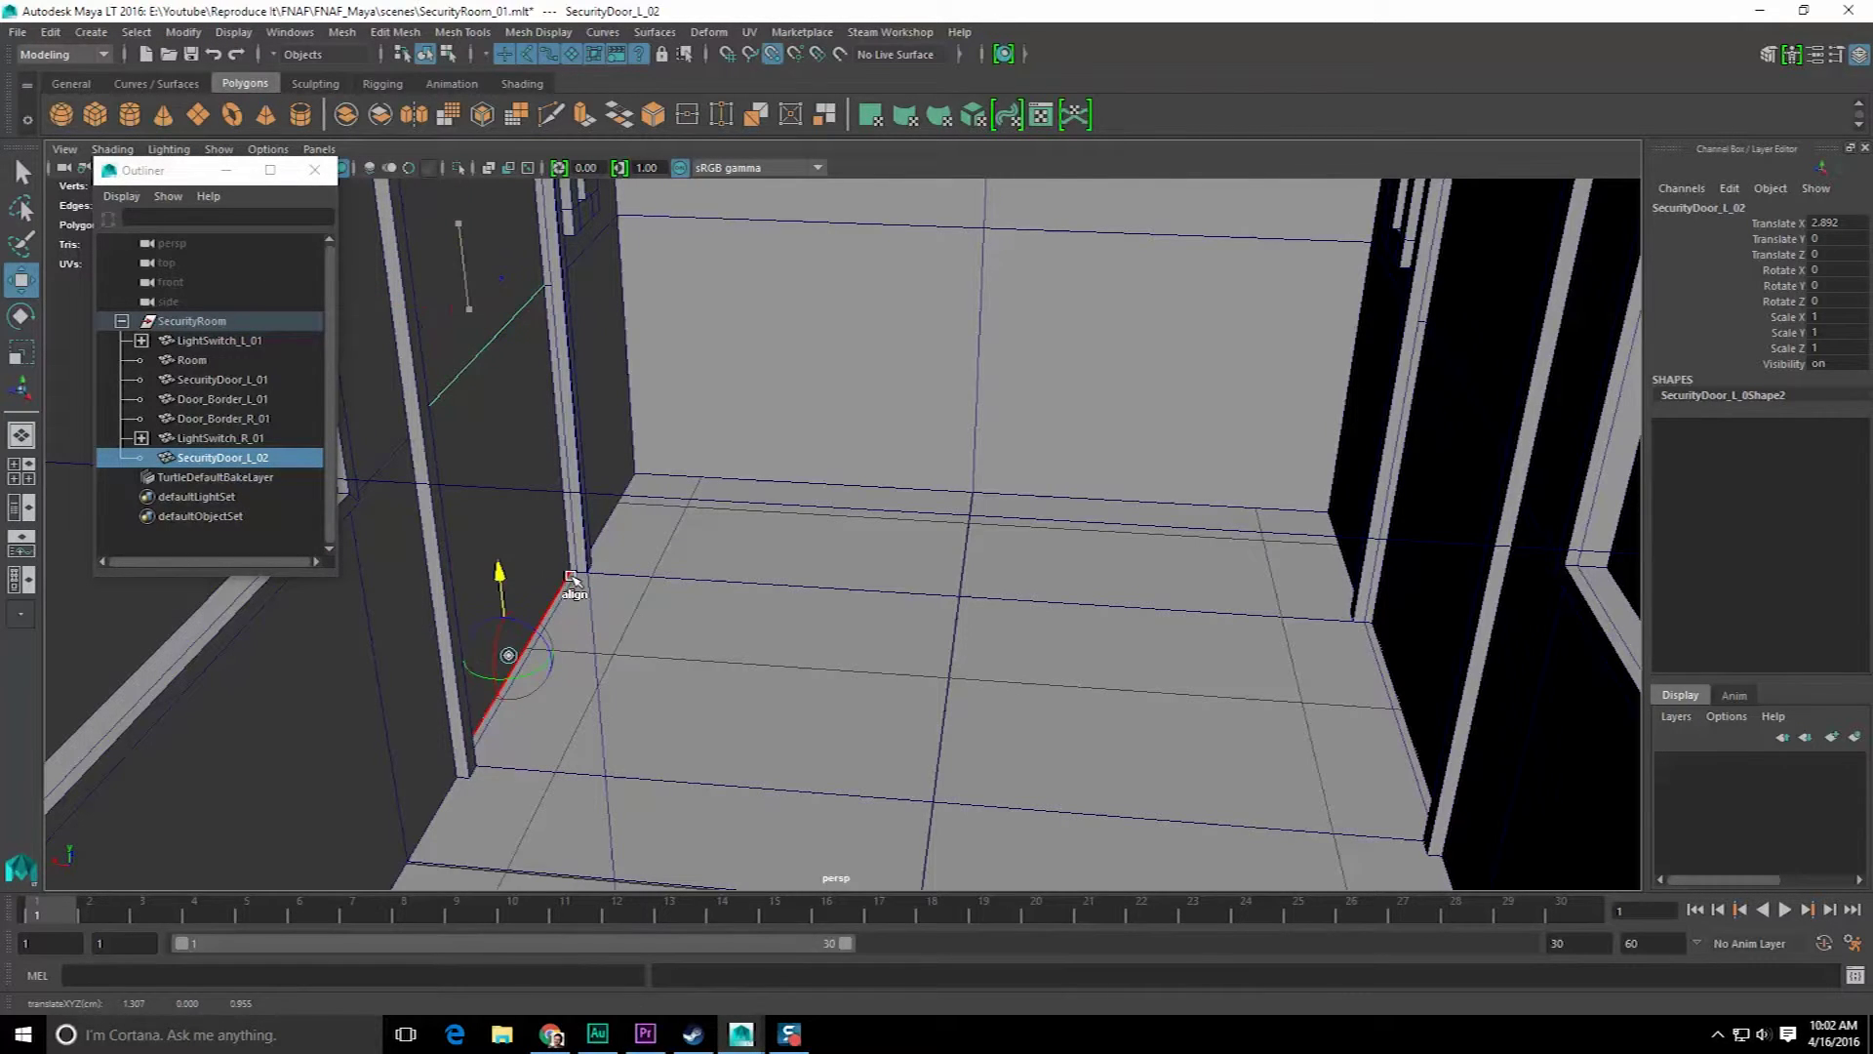
{"action": "scroll", "coordinate": [701, 630], "scroll_direction": "down", "scroll_amount": 2}
{"action": "key", "text": "ctrl+s"}
{"action": "scroll", "coordinate": [701, 630], "scroll_direction": "down", "scroll_amount": 3}
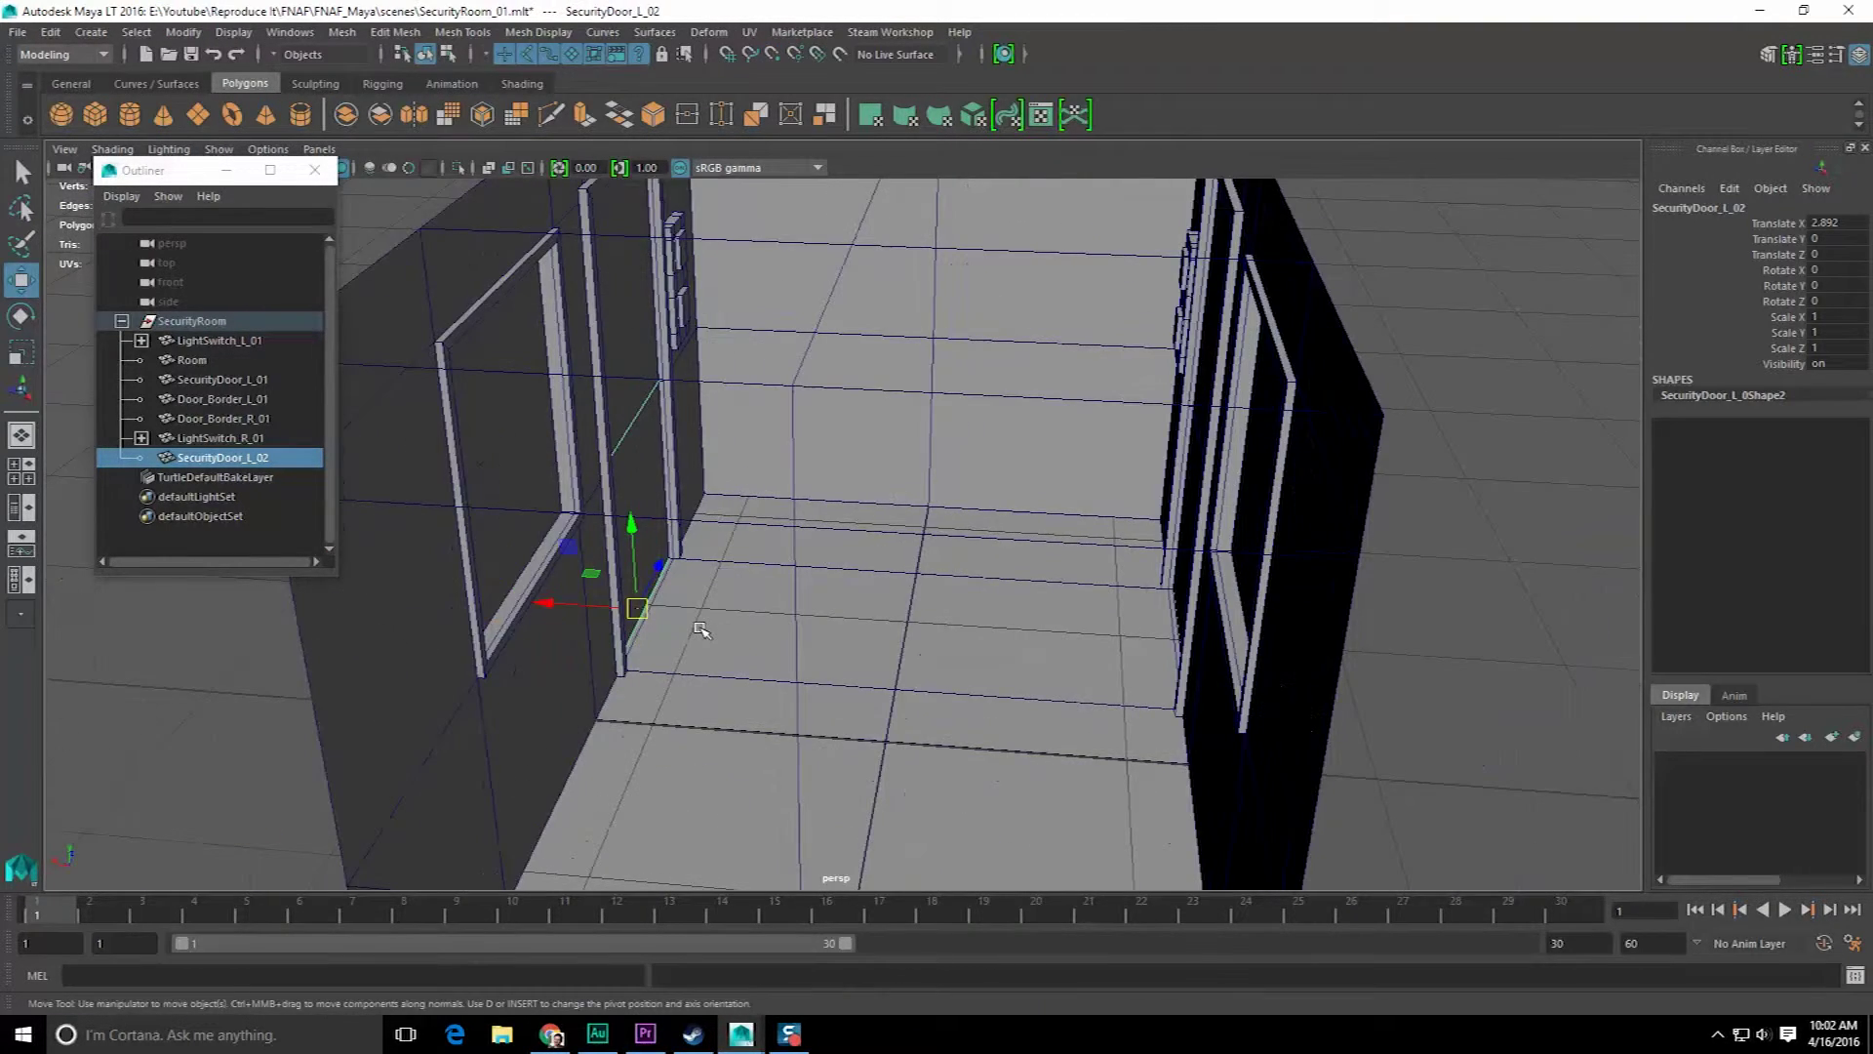
- Deselect everything and examine both doorways and the room's corners from several angles
{"action": "key", "text": "F8"}
{"action": "key", "text": "F8"}
{"action": "key", "text": "q"}
{"action": "left_click", "coordinate": [276, 719]}
{"action": "left_click_drag", "start_coordinate": [276, 719], "coordinate": [911, 598], "text": "alt"}
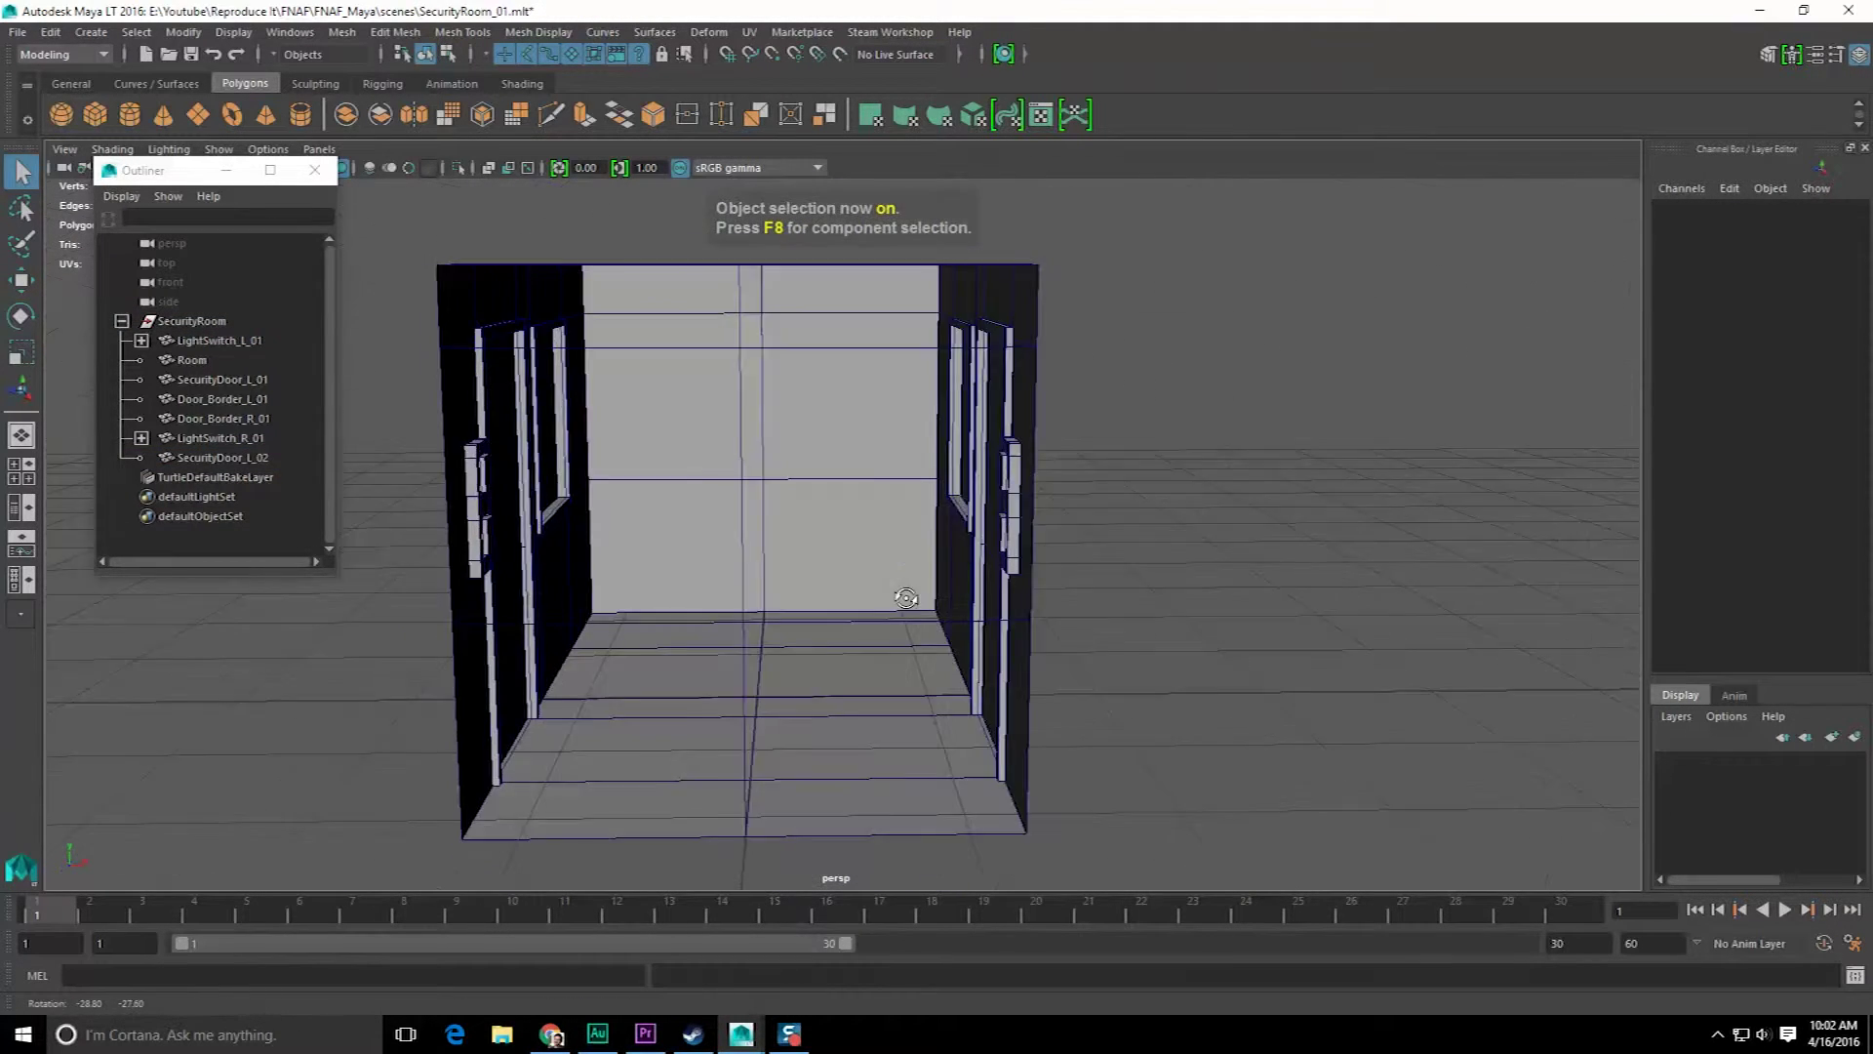
{"action": "scroll", "coordinate": [911, 626], "scroll_direction": "up", "scroll_amount": 5}
{"action": "middle_click_drag", "start_coordinate": [787, 499], "coordinate": [1028, 676], "text": "alt"}
{"action": "left_click_drag", "start_coordinate": [1028, 676], "coordinate": [699, 722], "text": "alt"}
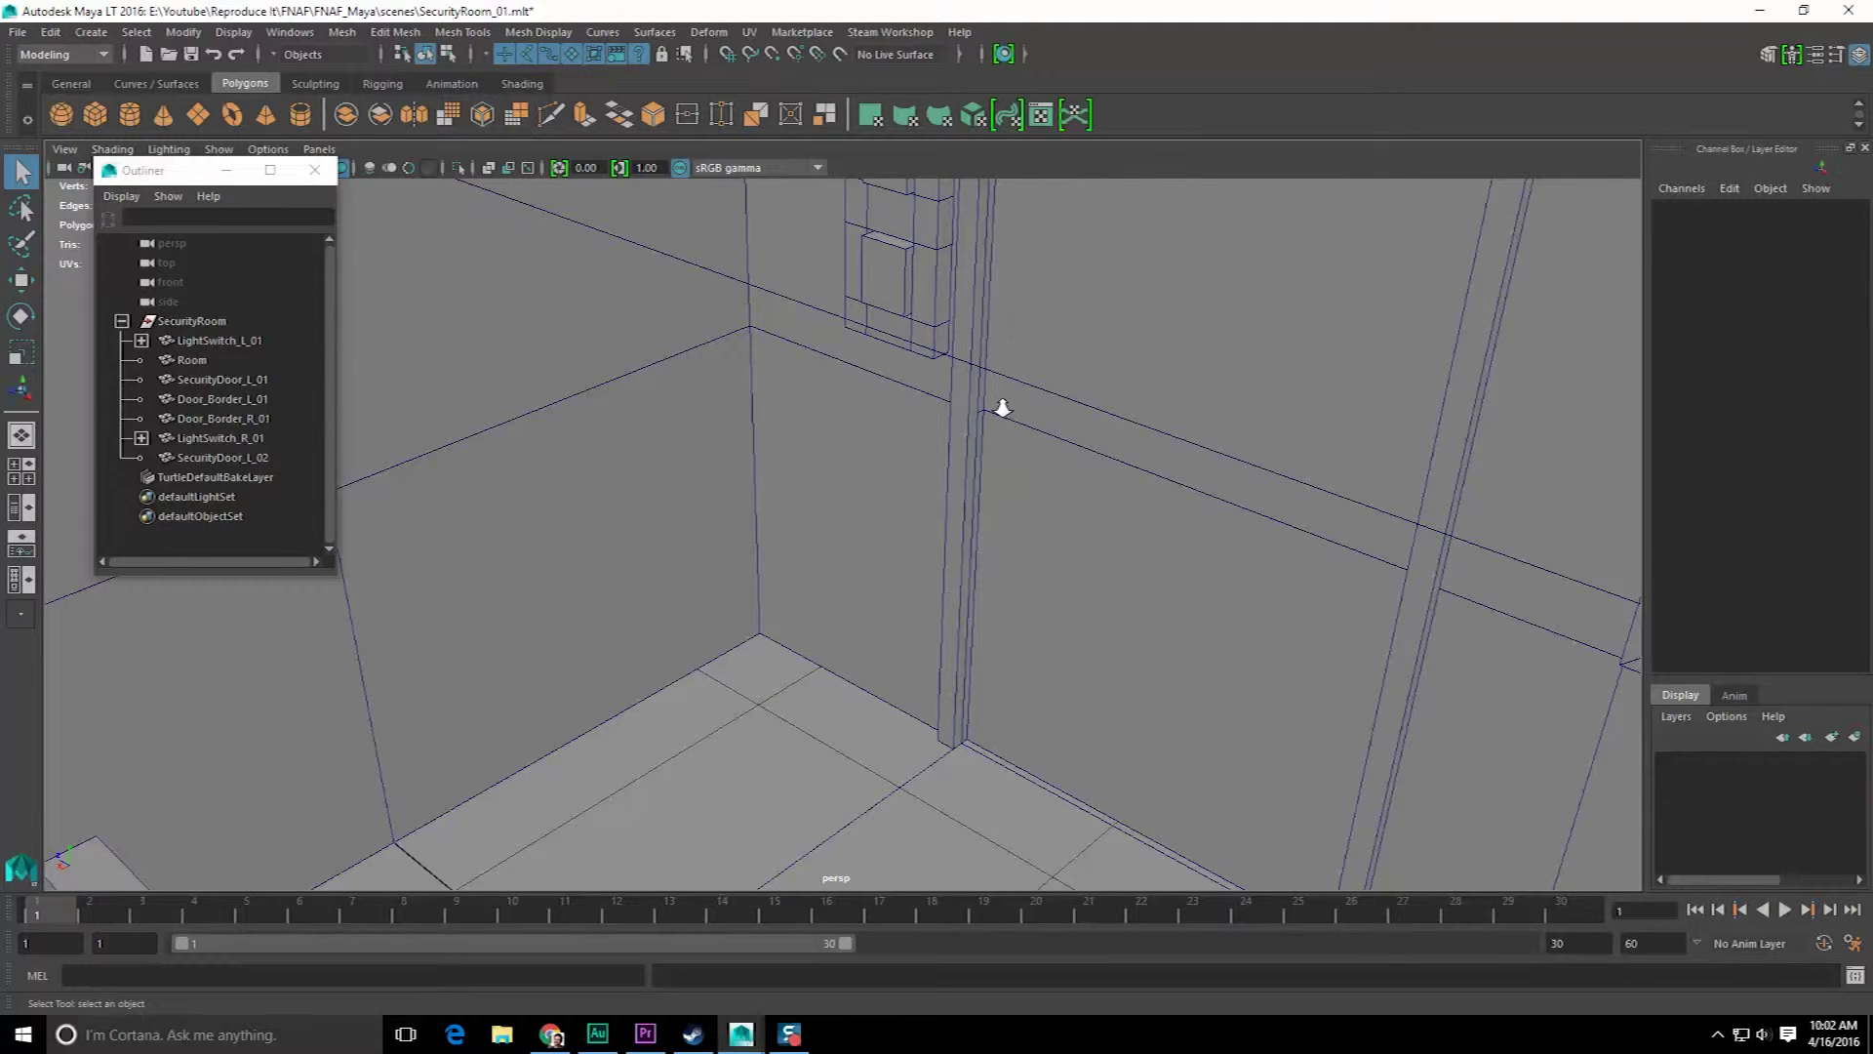
{"action": "scroll", "coordinate": [1004, 433], "scroll_direction": "down", "scroll_amount": 4}
{"action": "scroll", "coordinate": [835, 455], "scroll_direction": "down", "scroll_amount": 3}
{"action": "left_click_drag", "start_coordinate": [851, 459], "coordinate": [908, 507], "text": "alt"}
{"action": "scroll", "coordinate": [1087, 523], "scroll_direction": "down", "scroll_amount": 5}
- Close the Outliner and save the scene as SecurityRoom_02.mlt
{"action": "left_click", "coordinate": [314, 170]}
{"action": "left_click", "coordinate": [18, 32]}
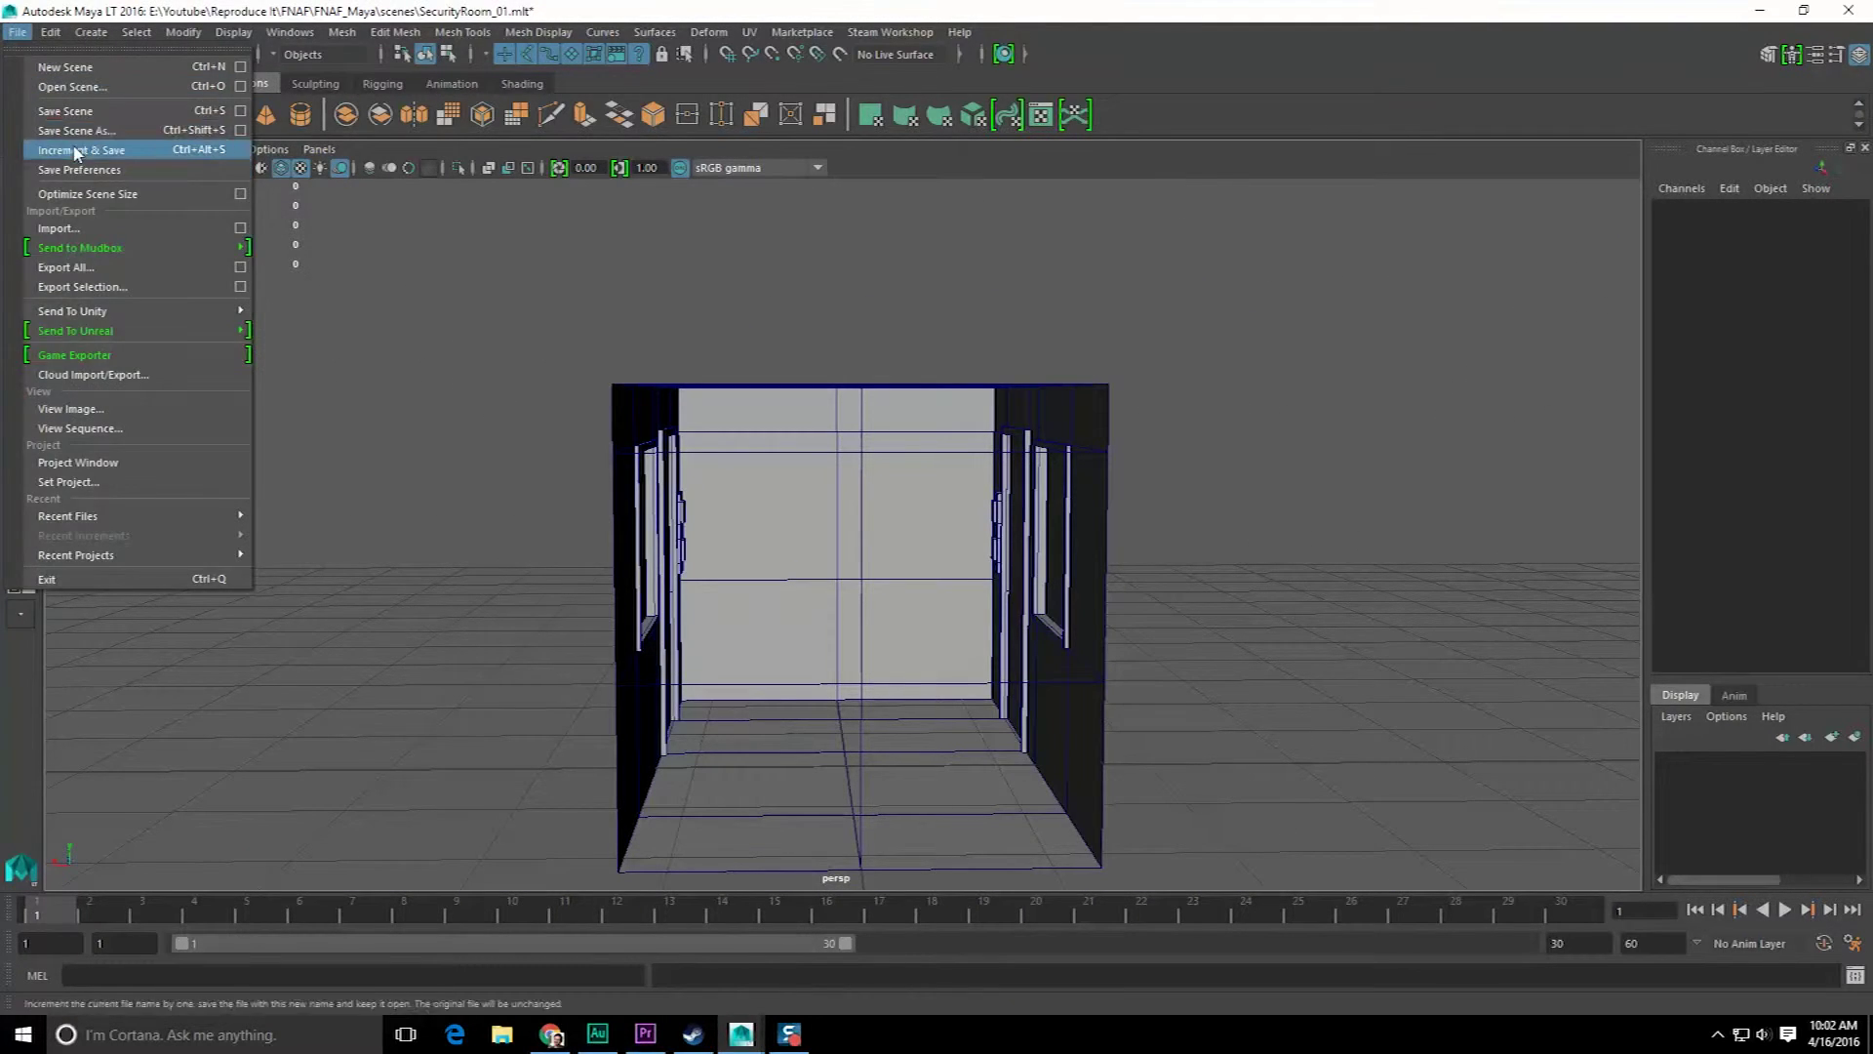
{"action": "left_click", "coordinate": [86, 132]}
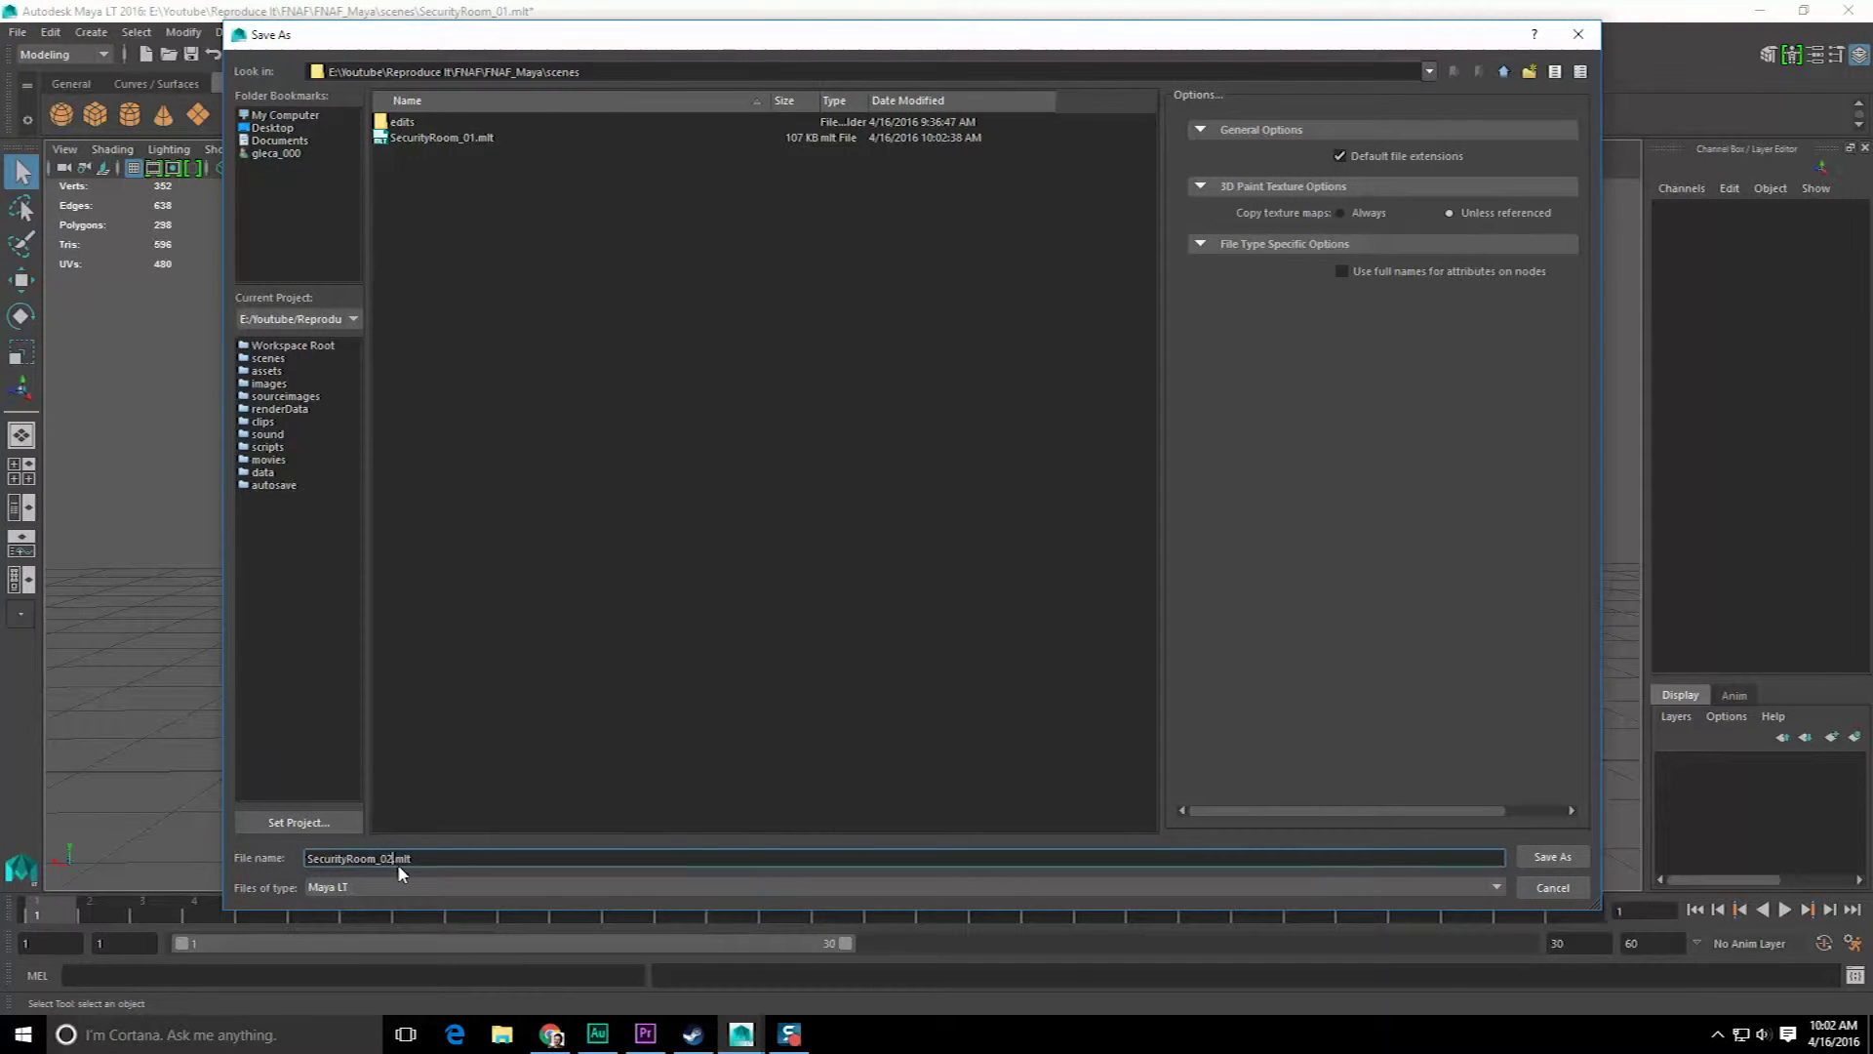
{"action": "key", "text": "Return"}
- Reopen the Outliner
{"action": "left_click", "coordinate": [18, 32]}
{"action": "left_click", "coordinate": [17, 33]}
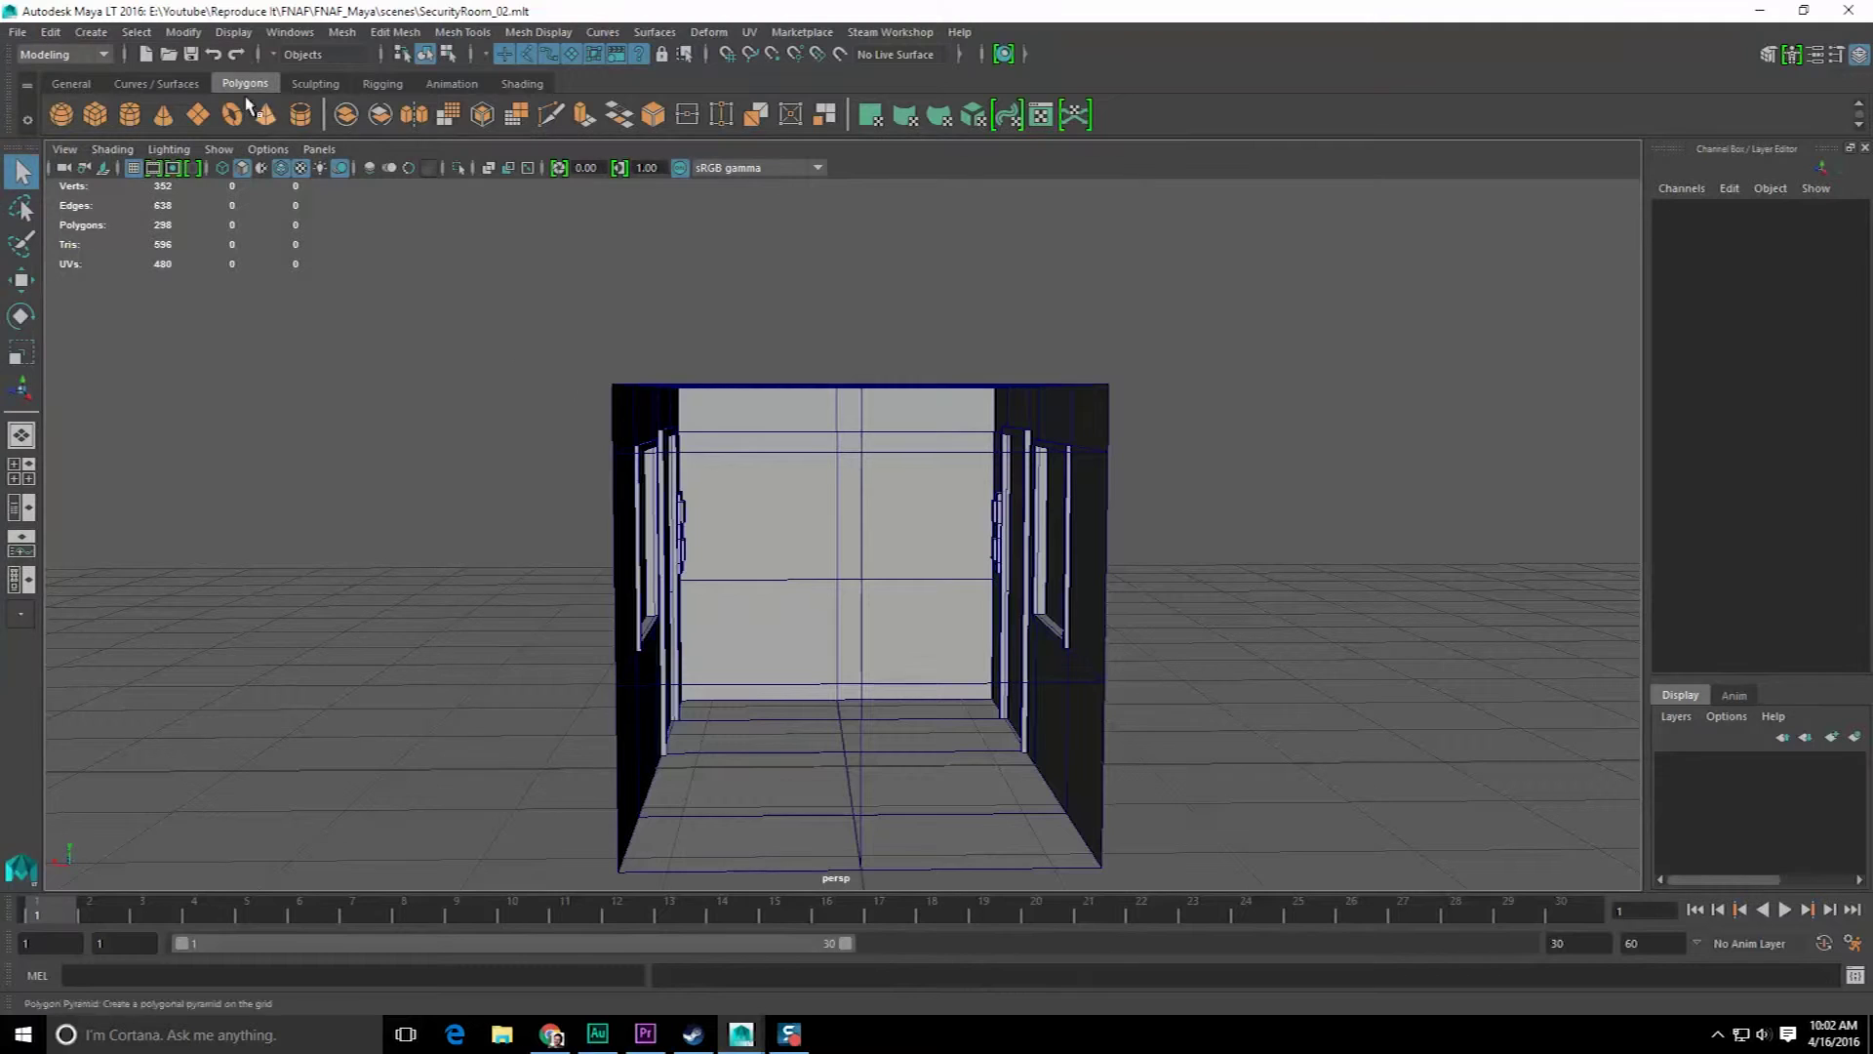
{"action": "left_click", "coordinate": [289, 32]}
{"action": "left_click", "coordinate": [302, 201]}
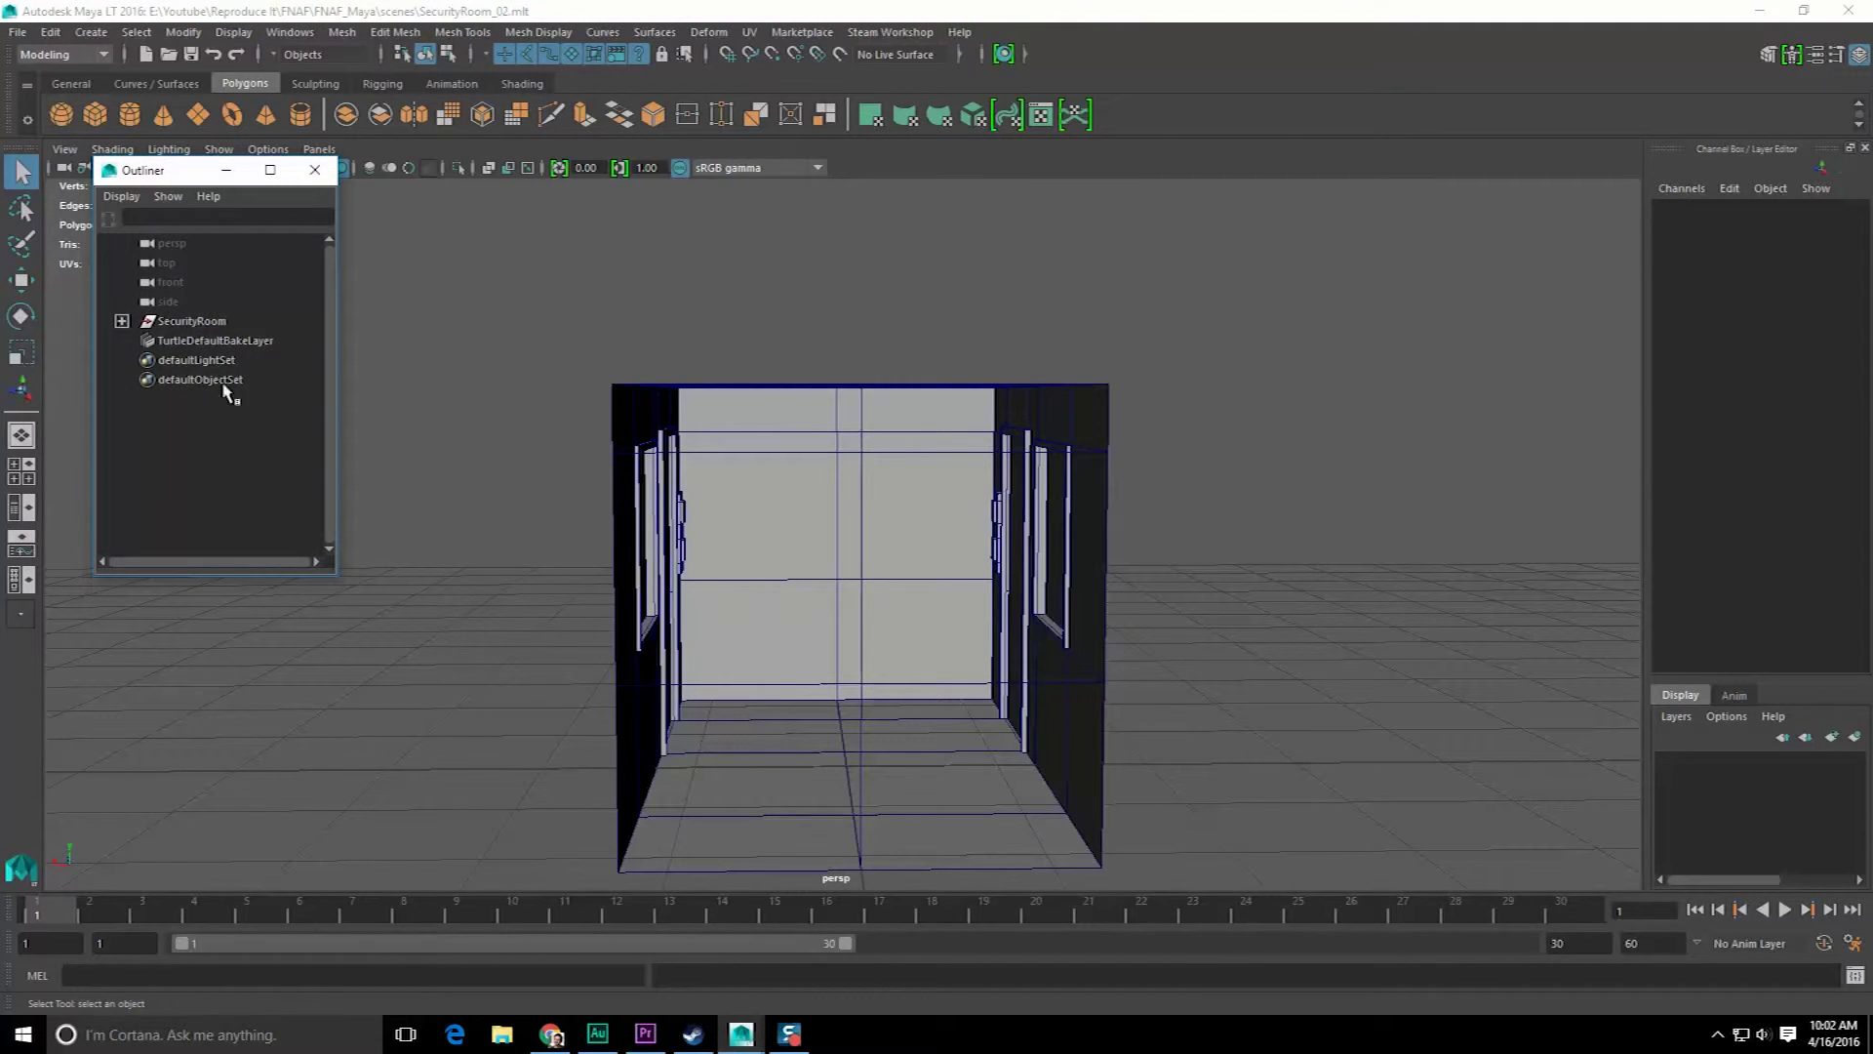
- Freeze the transformations of the SecurityRoom group and check its child objects in the Outliner
{"action": "left_click", "coordinate": [200, 325]}
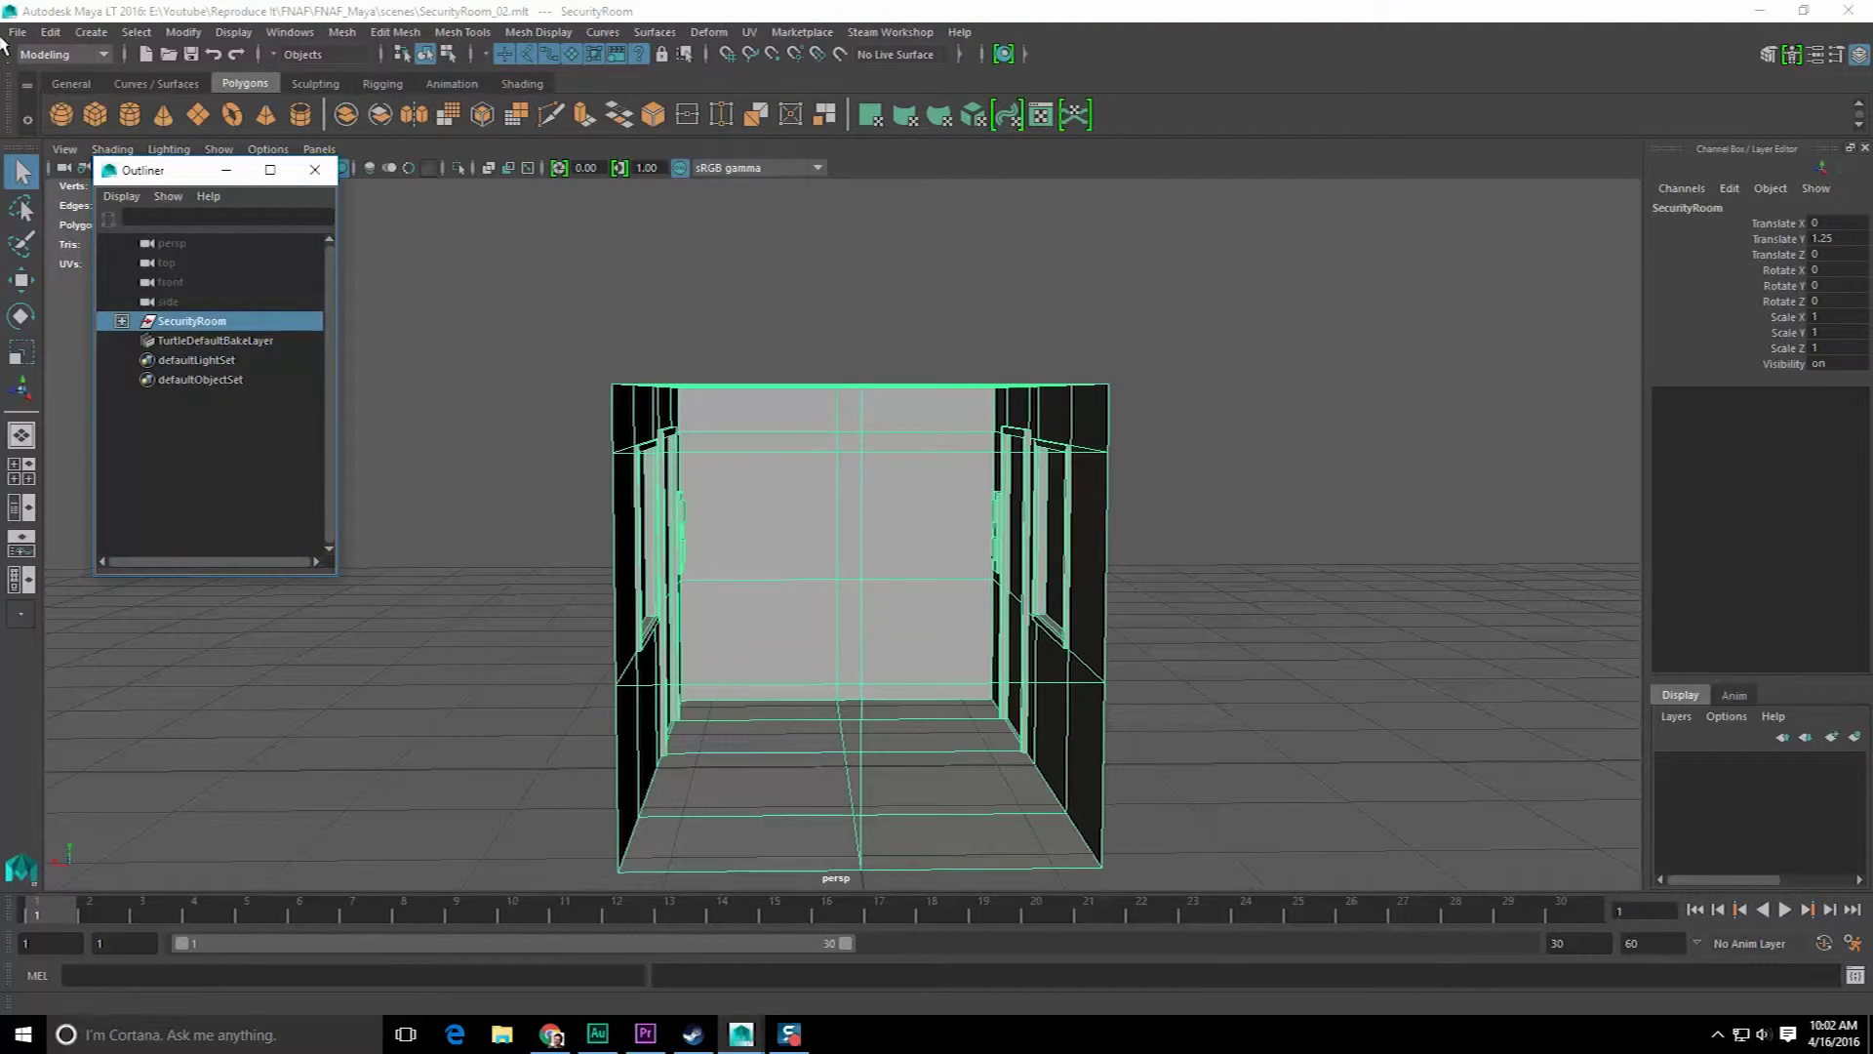
{"action": "left_click", "coordinate": [184, 32]}
{"action": "left_click", "coordinate": [224, 118]}
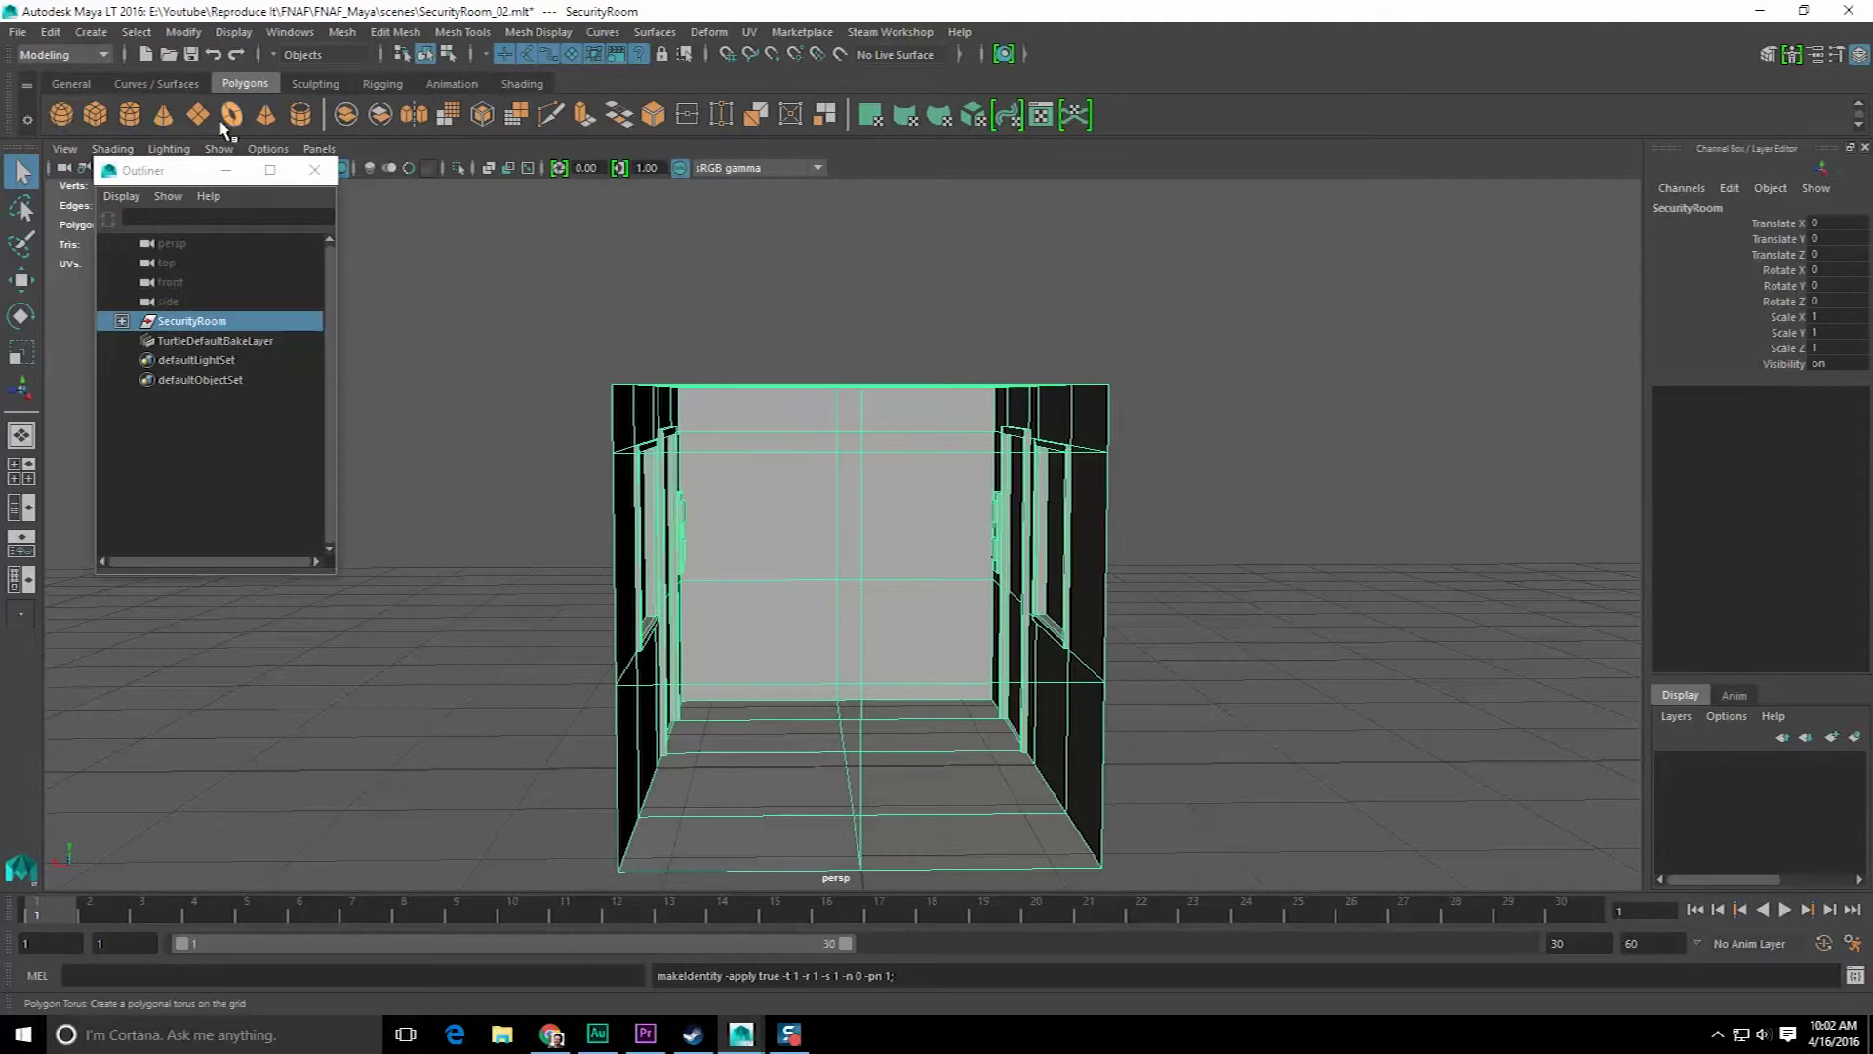
{"action": "left_click", "coordinate": [122, 321]}
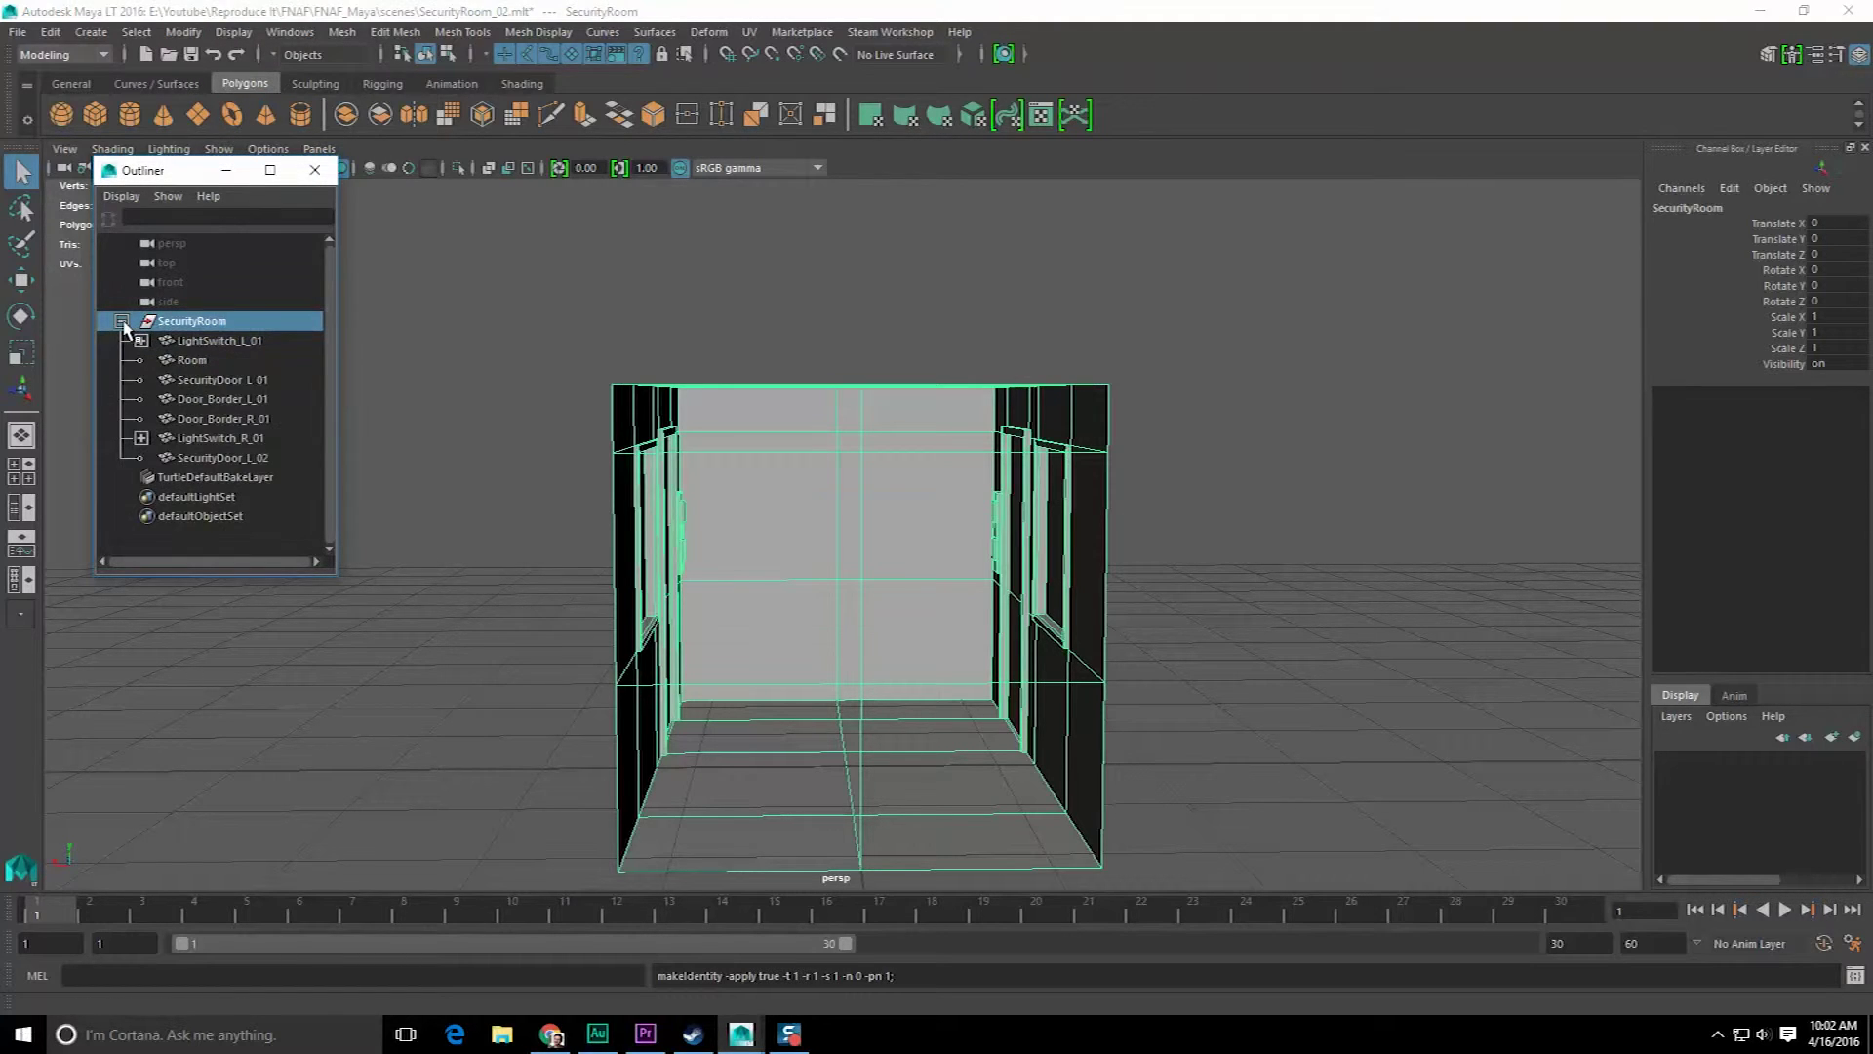
{"action": "left_click", "coordinate": [122, 321]}
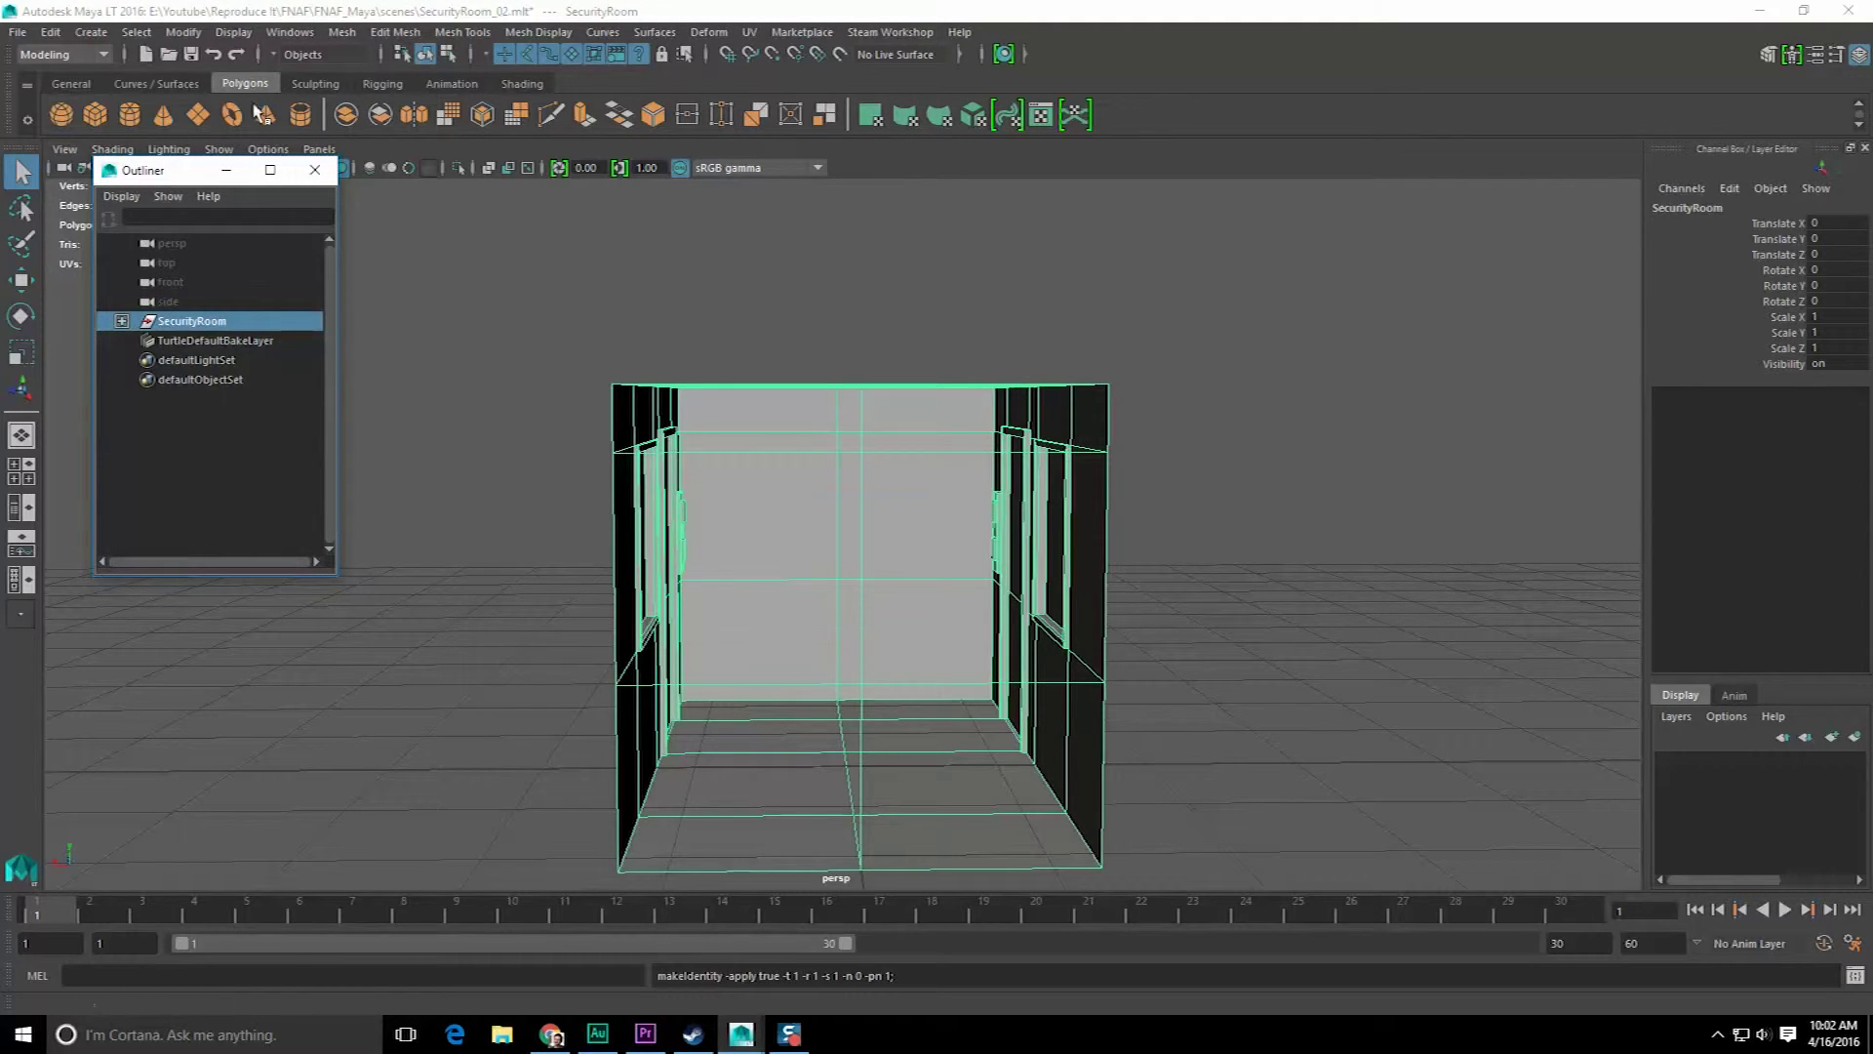
- Close the Outliner and save the scene with the frozen SecurityRoom group
{"action": "left_click", "coordinate": [314, 169]}
{"action": "left_click", "coordinate": [49, 32]}
{"action": "left_click", "coordinate": [18, 32]}
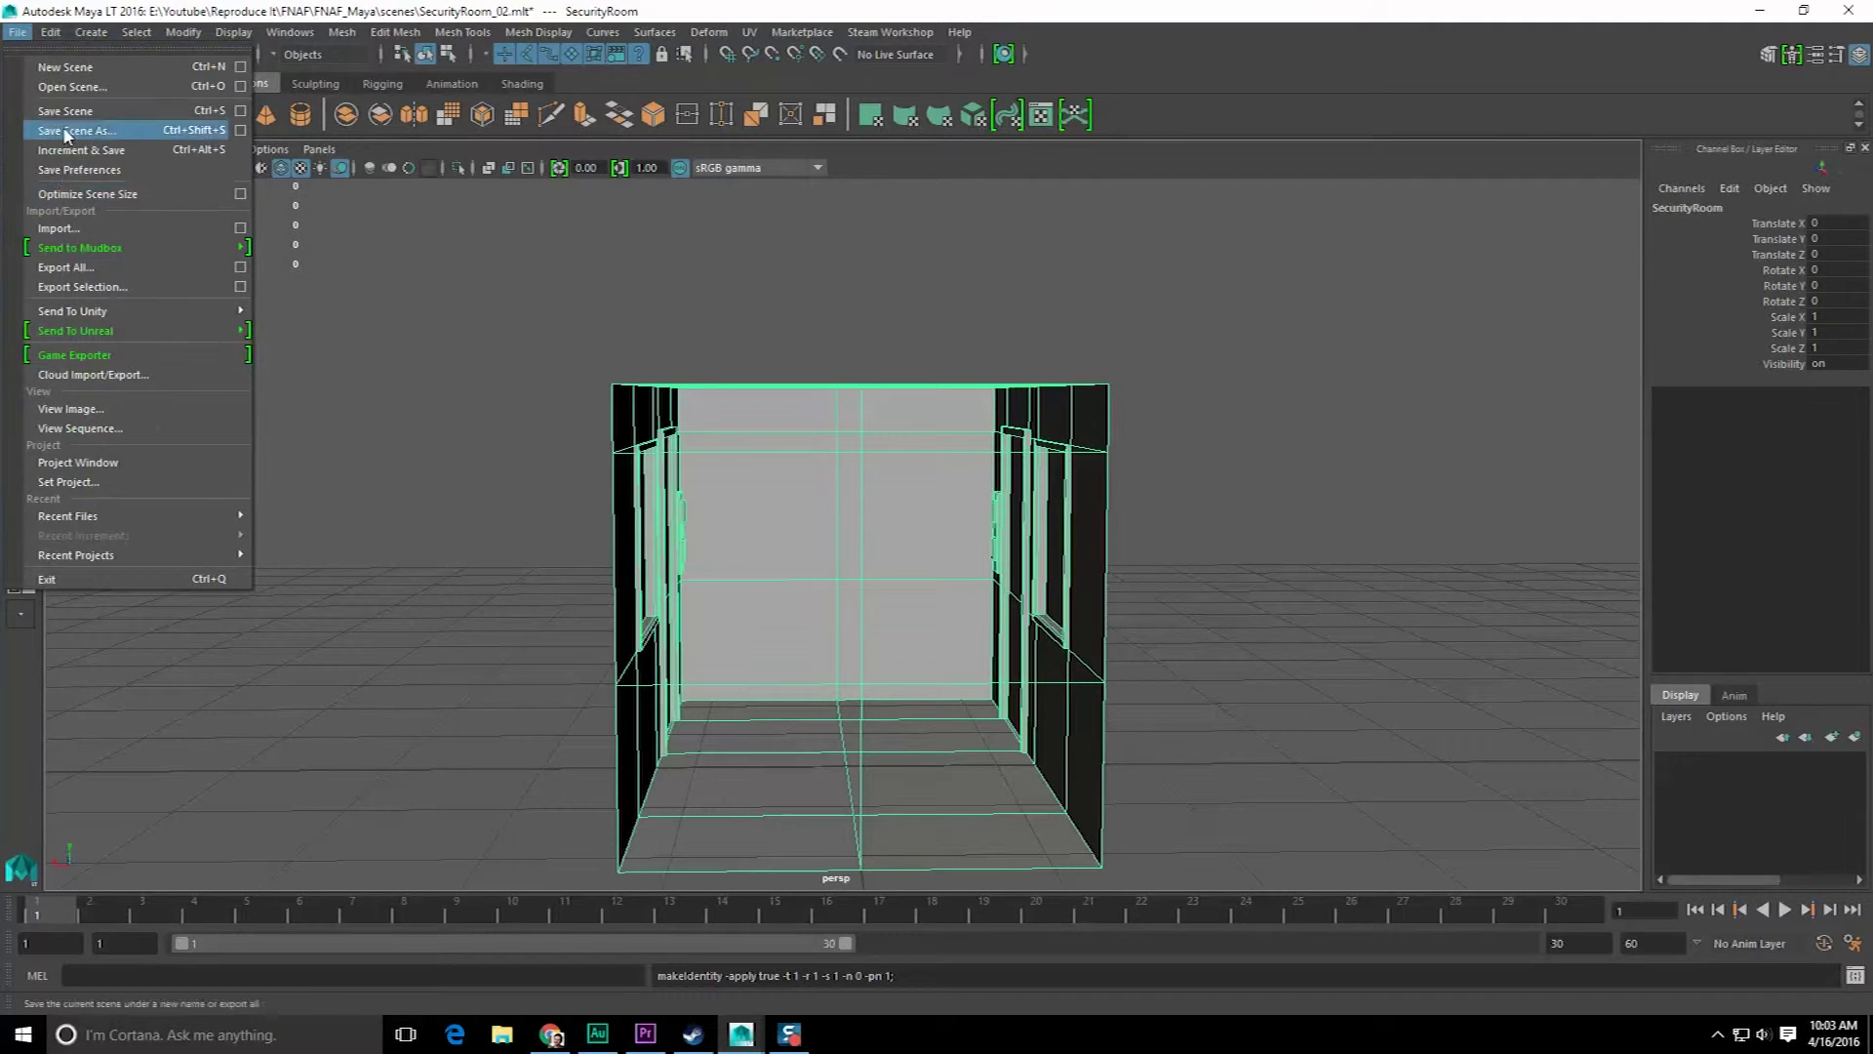
{"action": "left_click", "coordinate": [65, 110]}
- Export the selected SecurityRoom group as an FBX file named SecurityRoom into the project's FBX Exports folder
{"action": "left_click", "coordinate": [18, 33]}
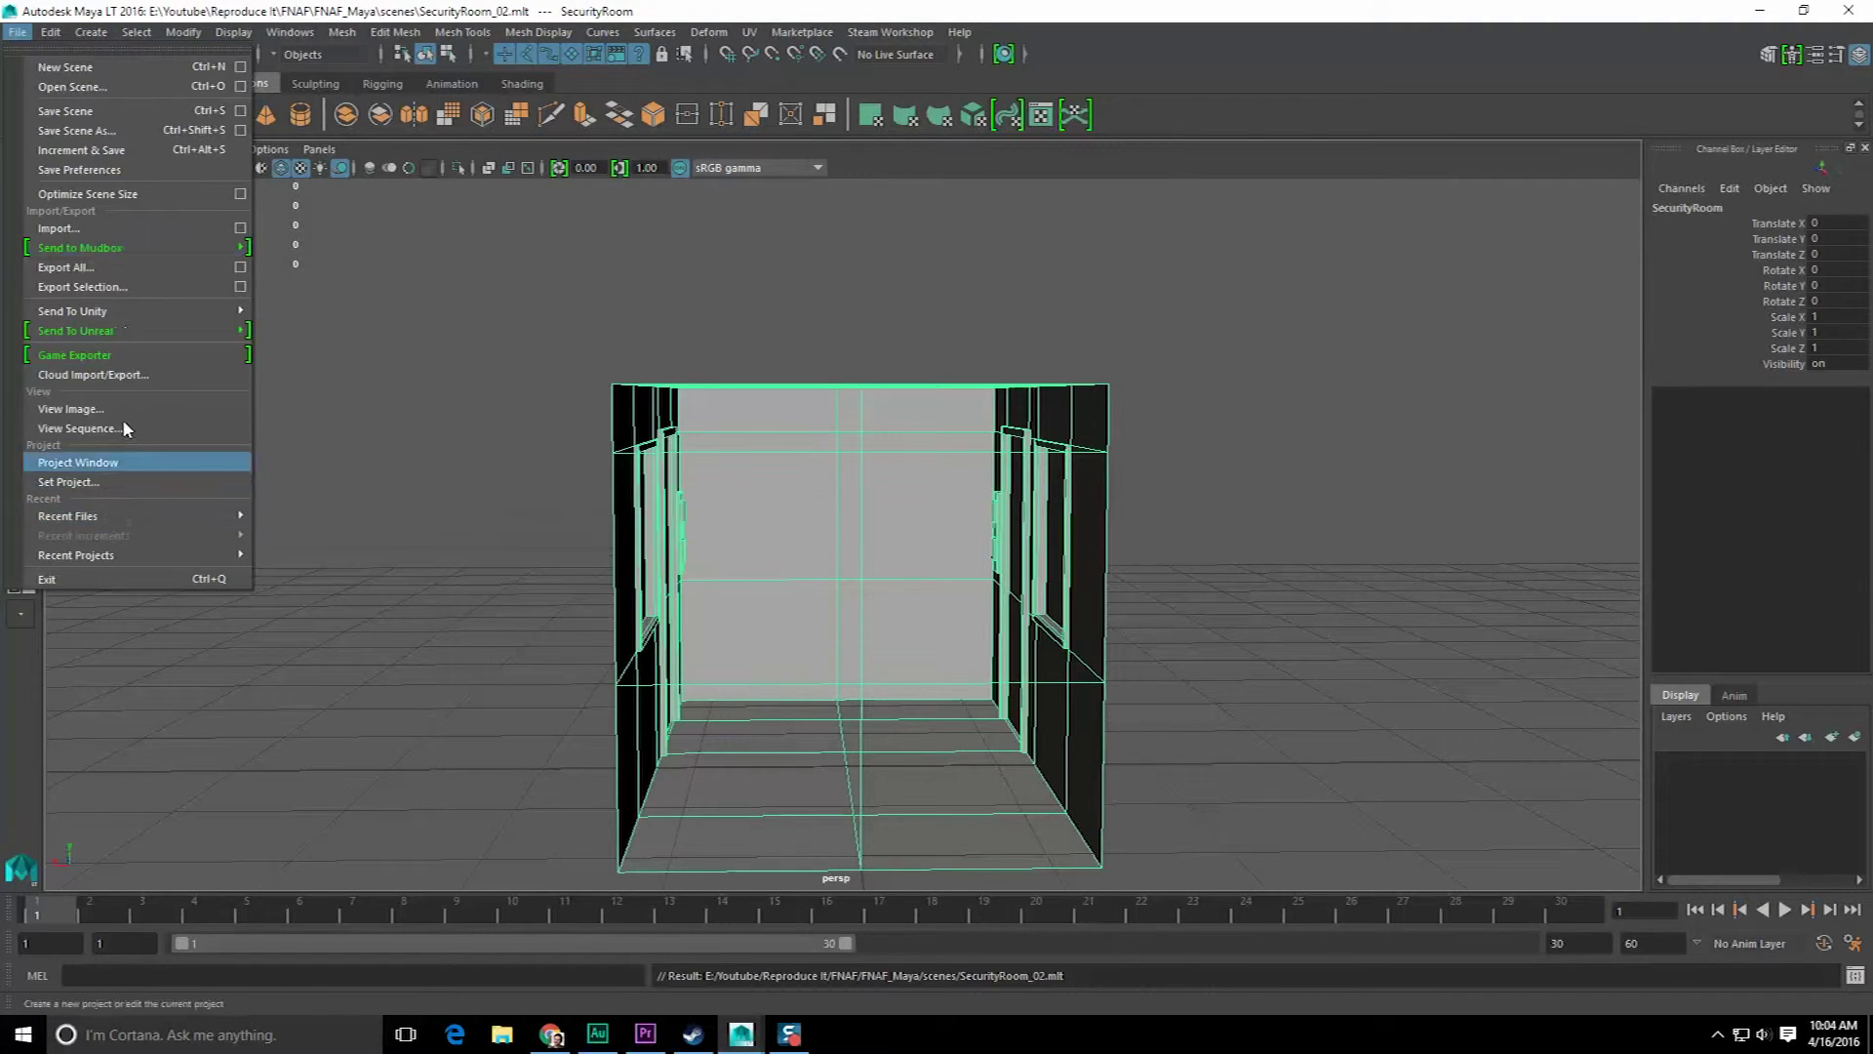
{"action": "left_click", "coordinate": [143, 281]}
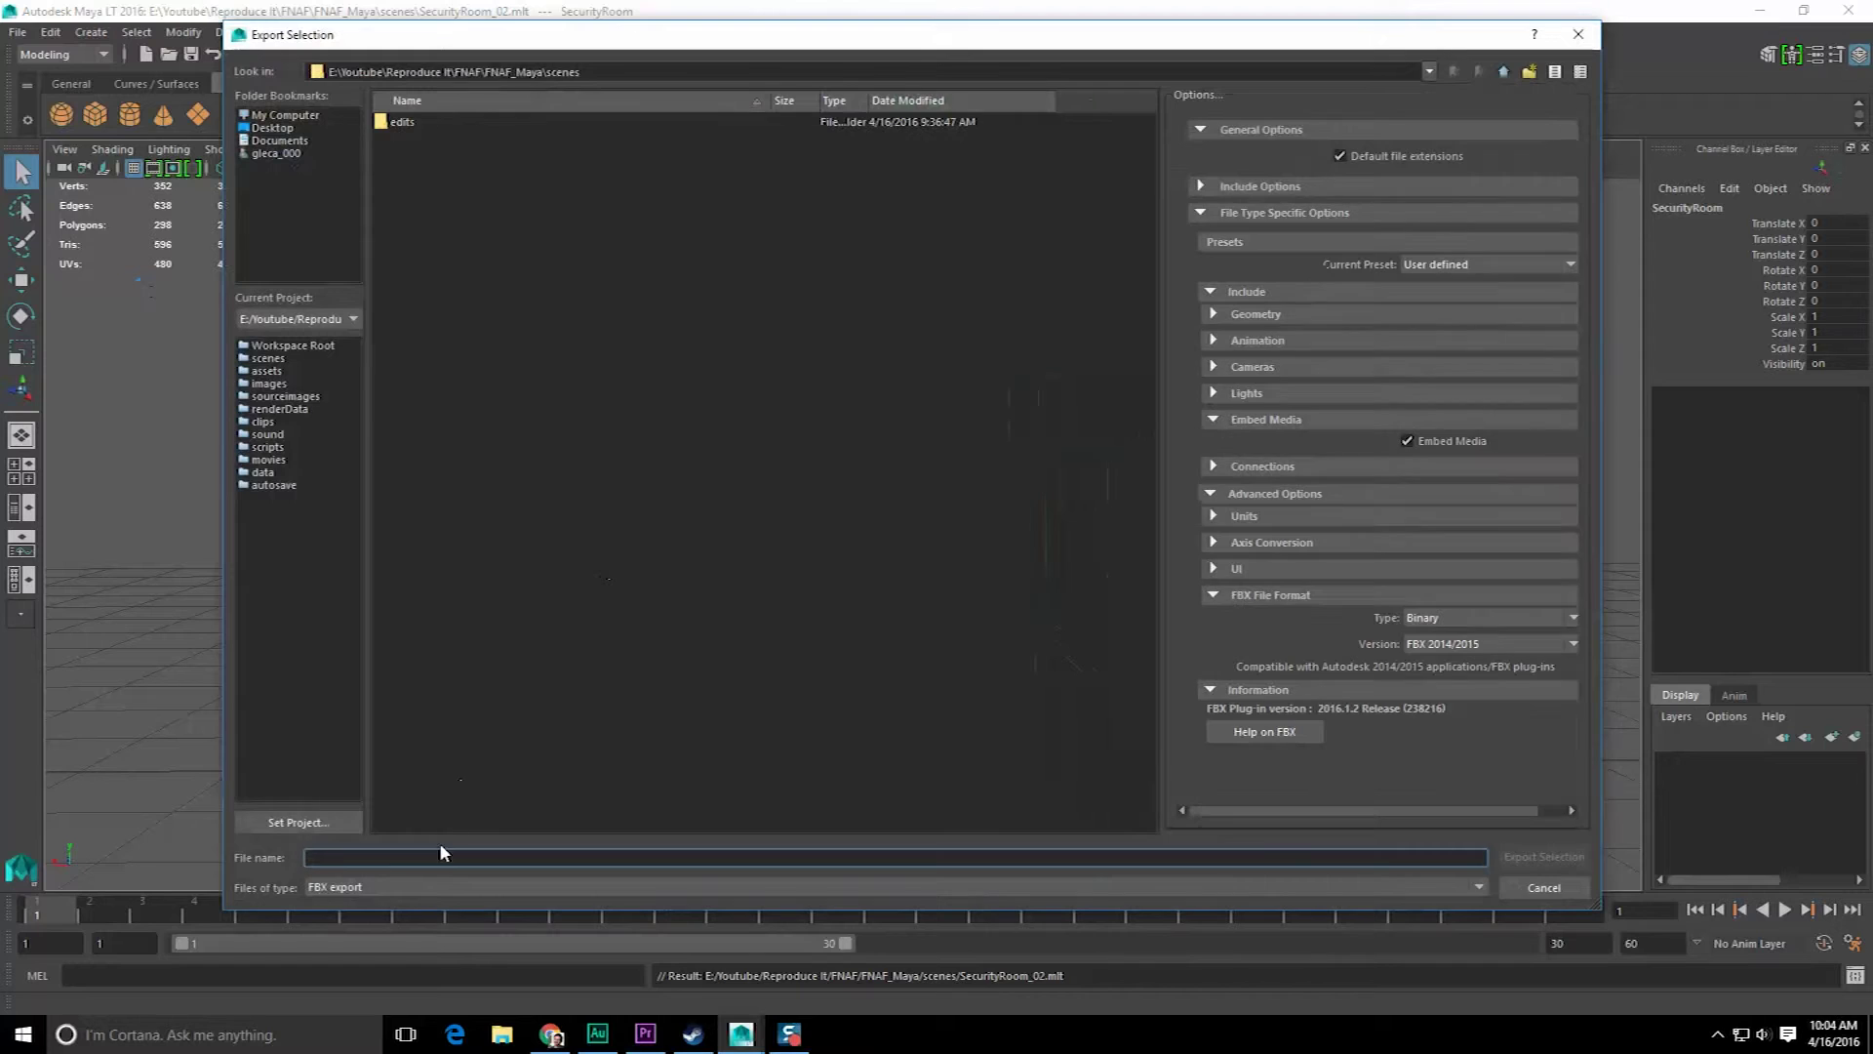
{"action": "left_click", "coordinate": [1503, 72]}
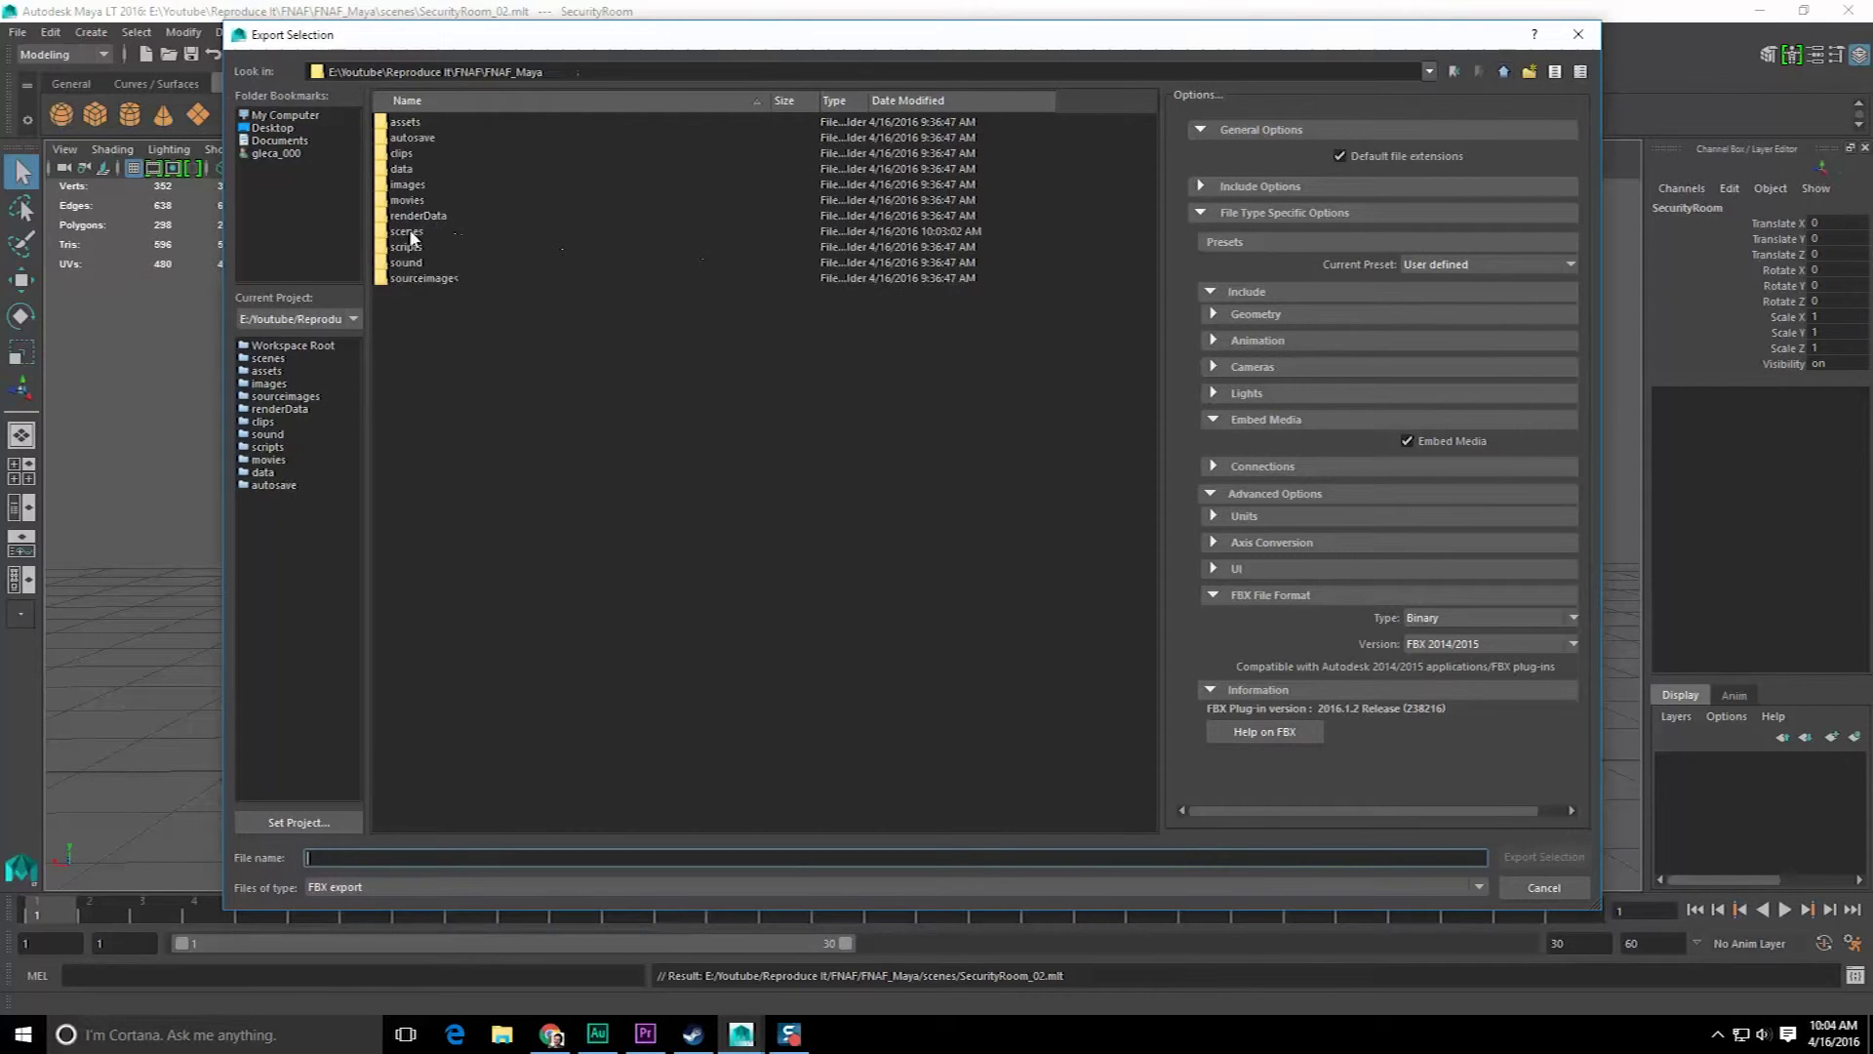
{"action": "double_click", "coordinate": [431, 140]}
{"action": "left_click", "coordinate": [411, 863]}
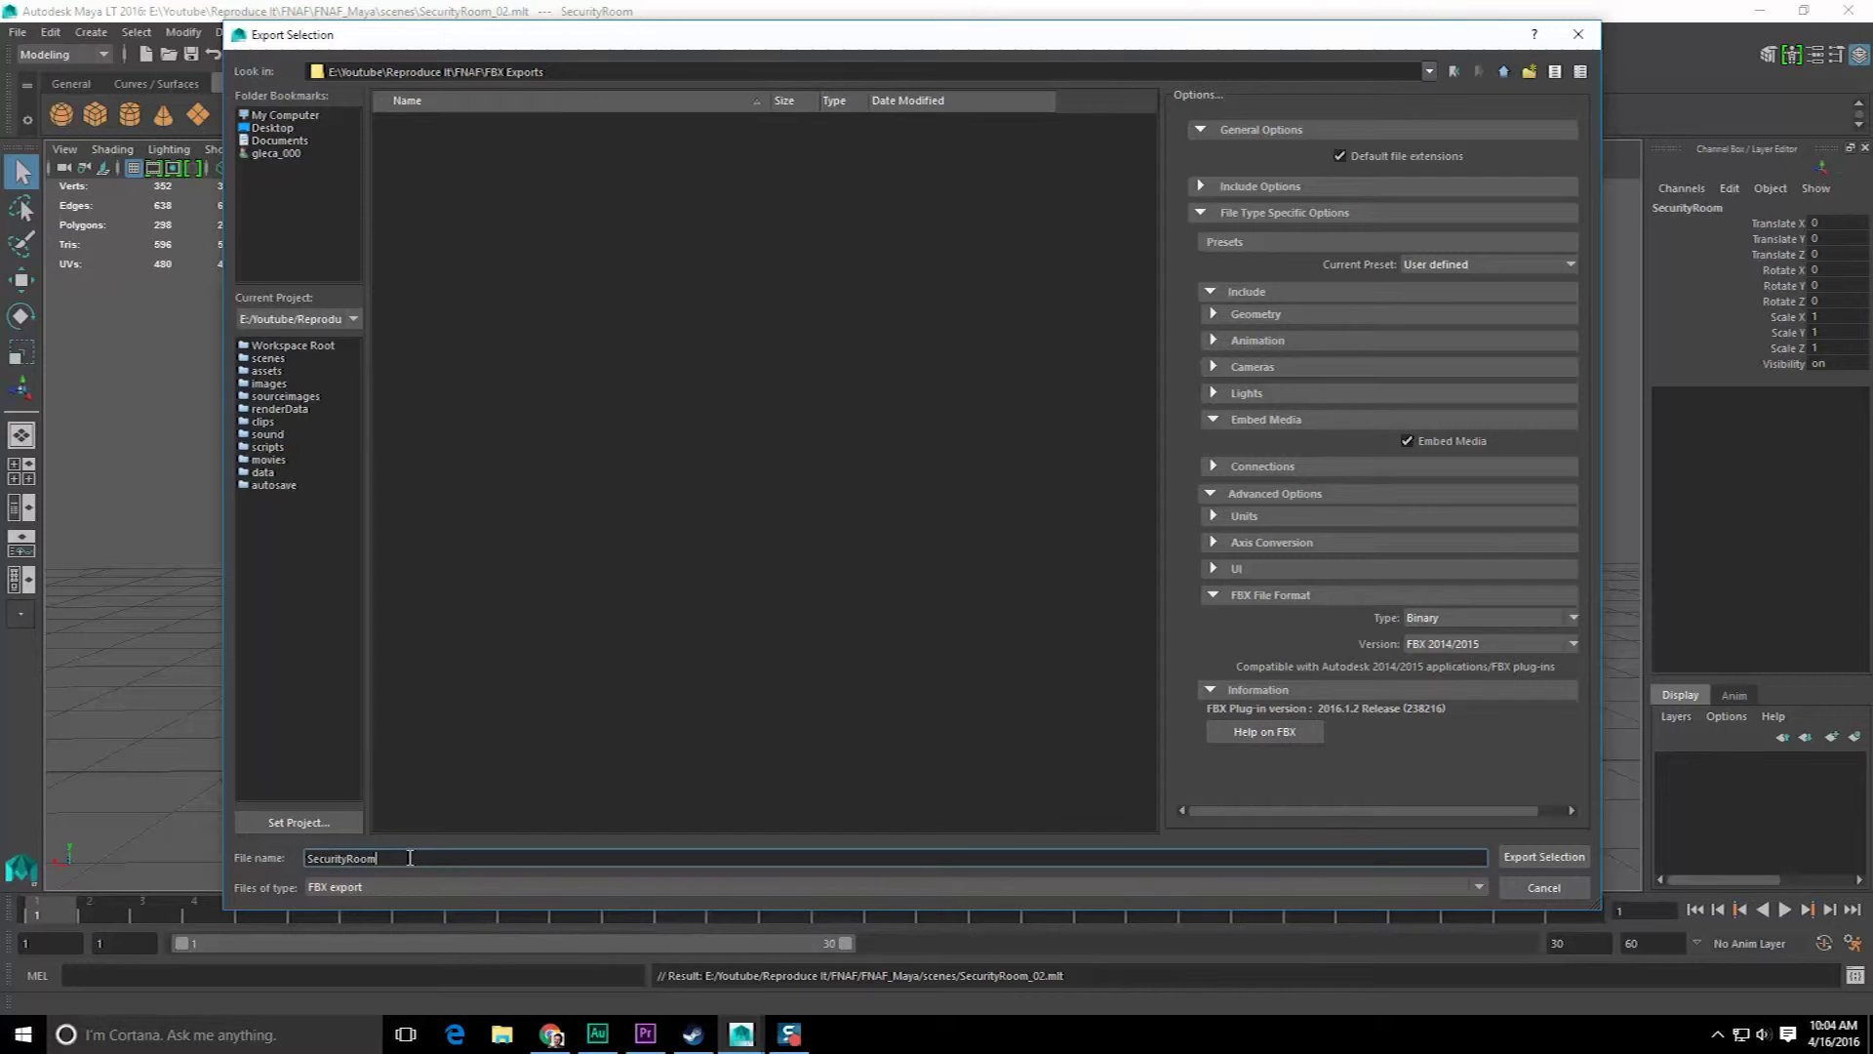
{"action": "key", "text": "Return"}
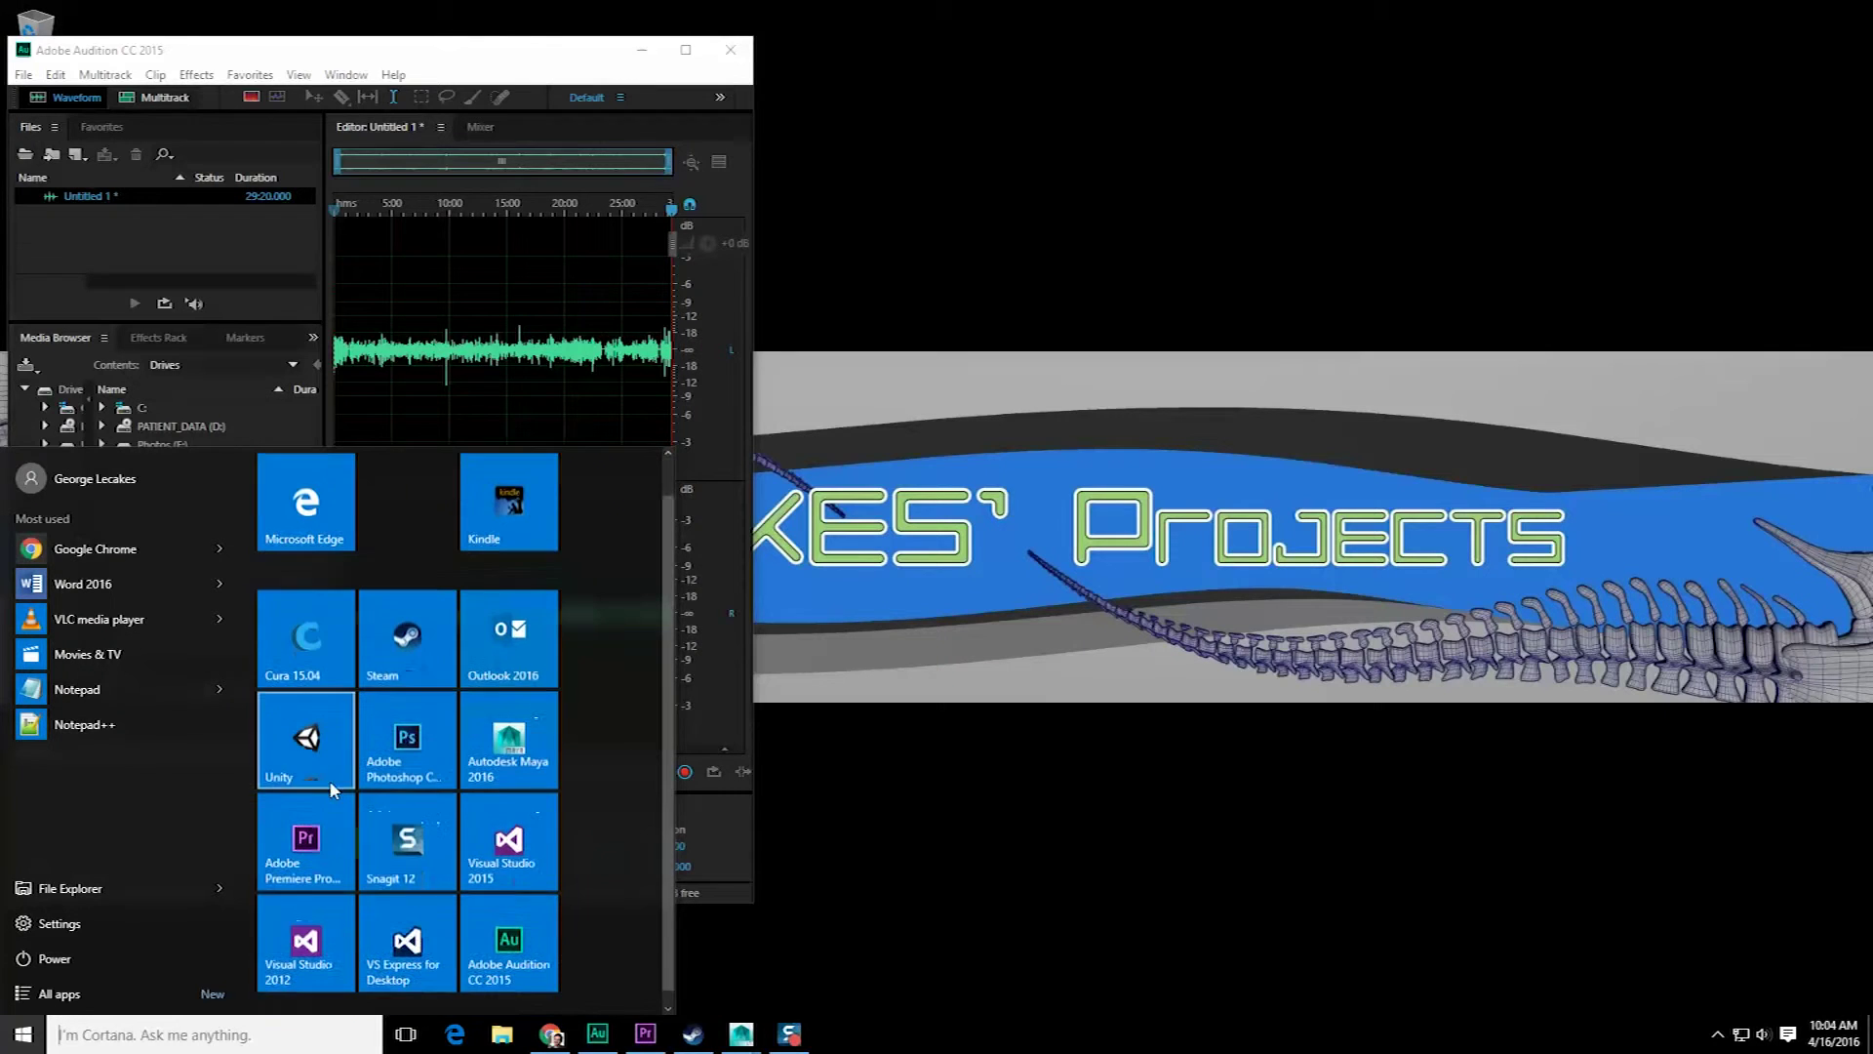
- Launch Unity, open the A Night At Georgies project, and show the Scenes folder in the project's assets
{"action": "left_click", "coordinate": [305, 738]}
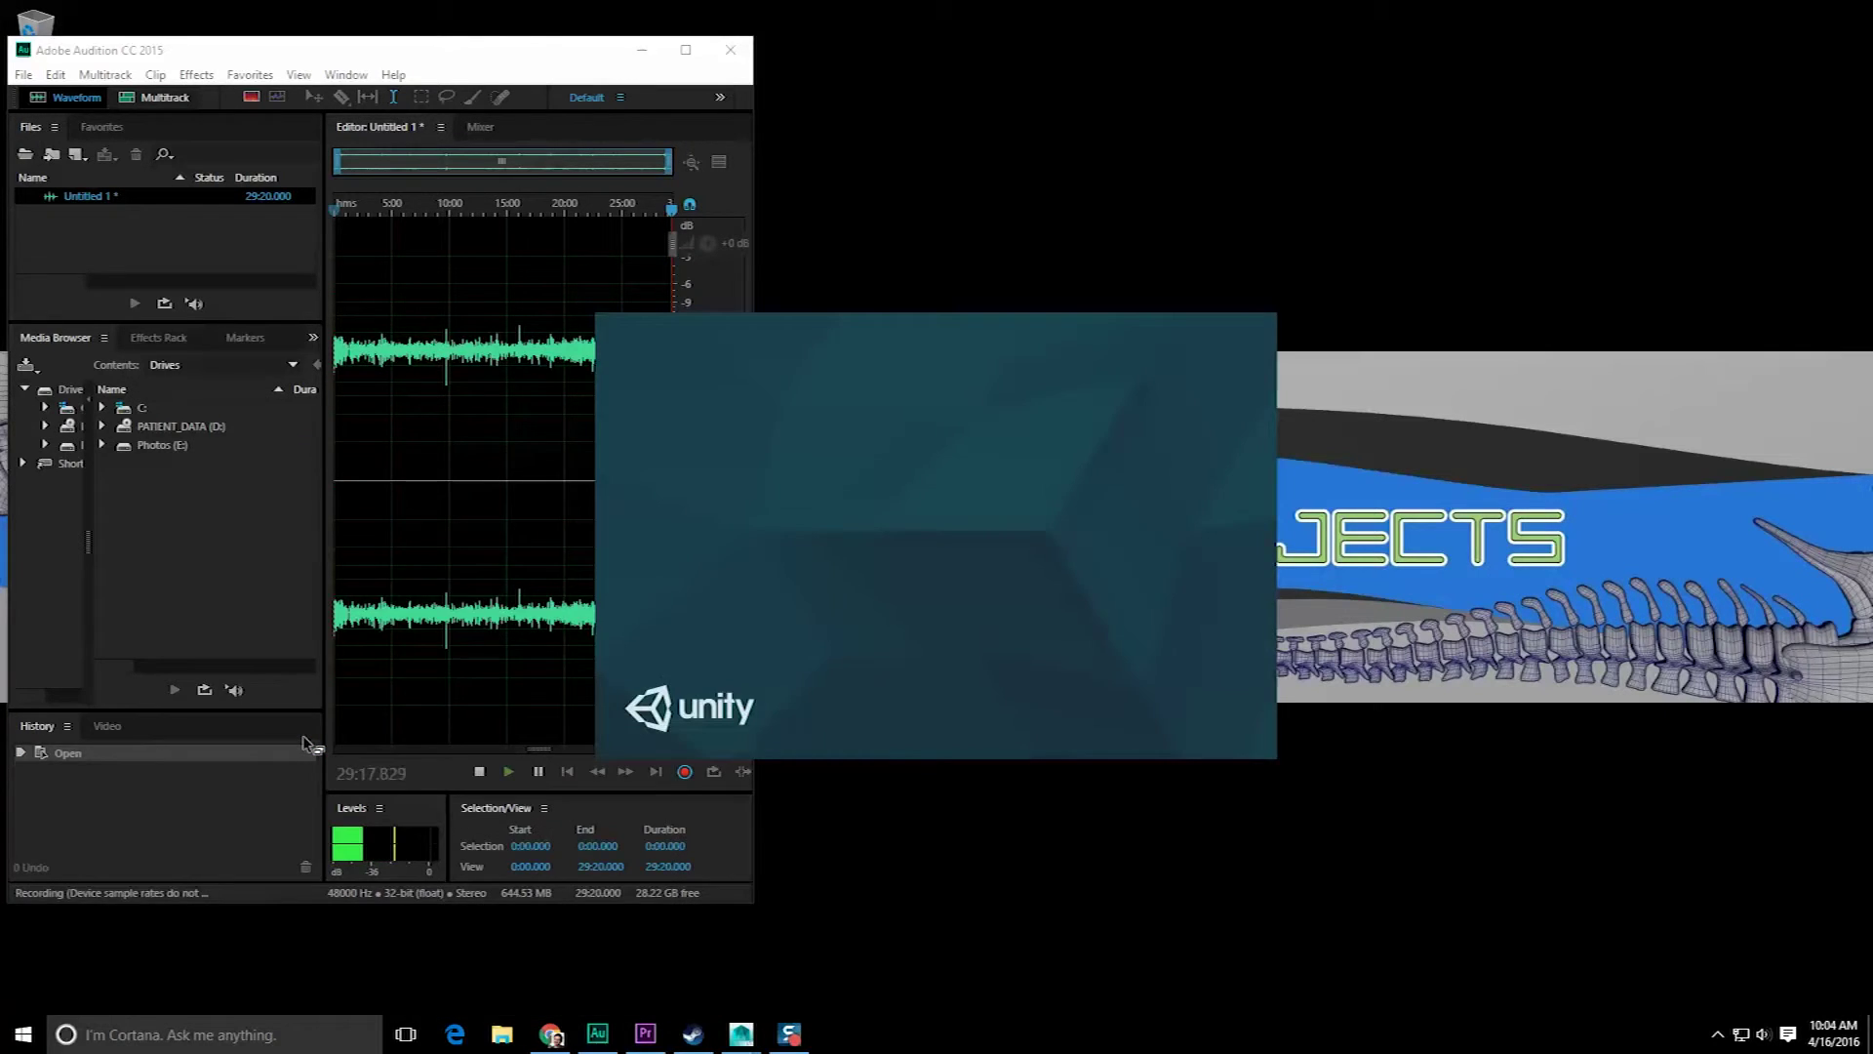
{"action": "left_click", "coordinate": [561, 410]}
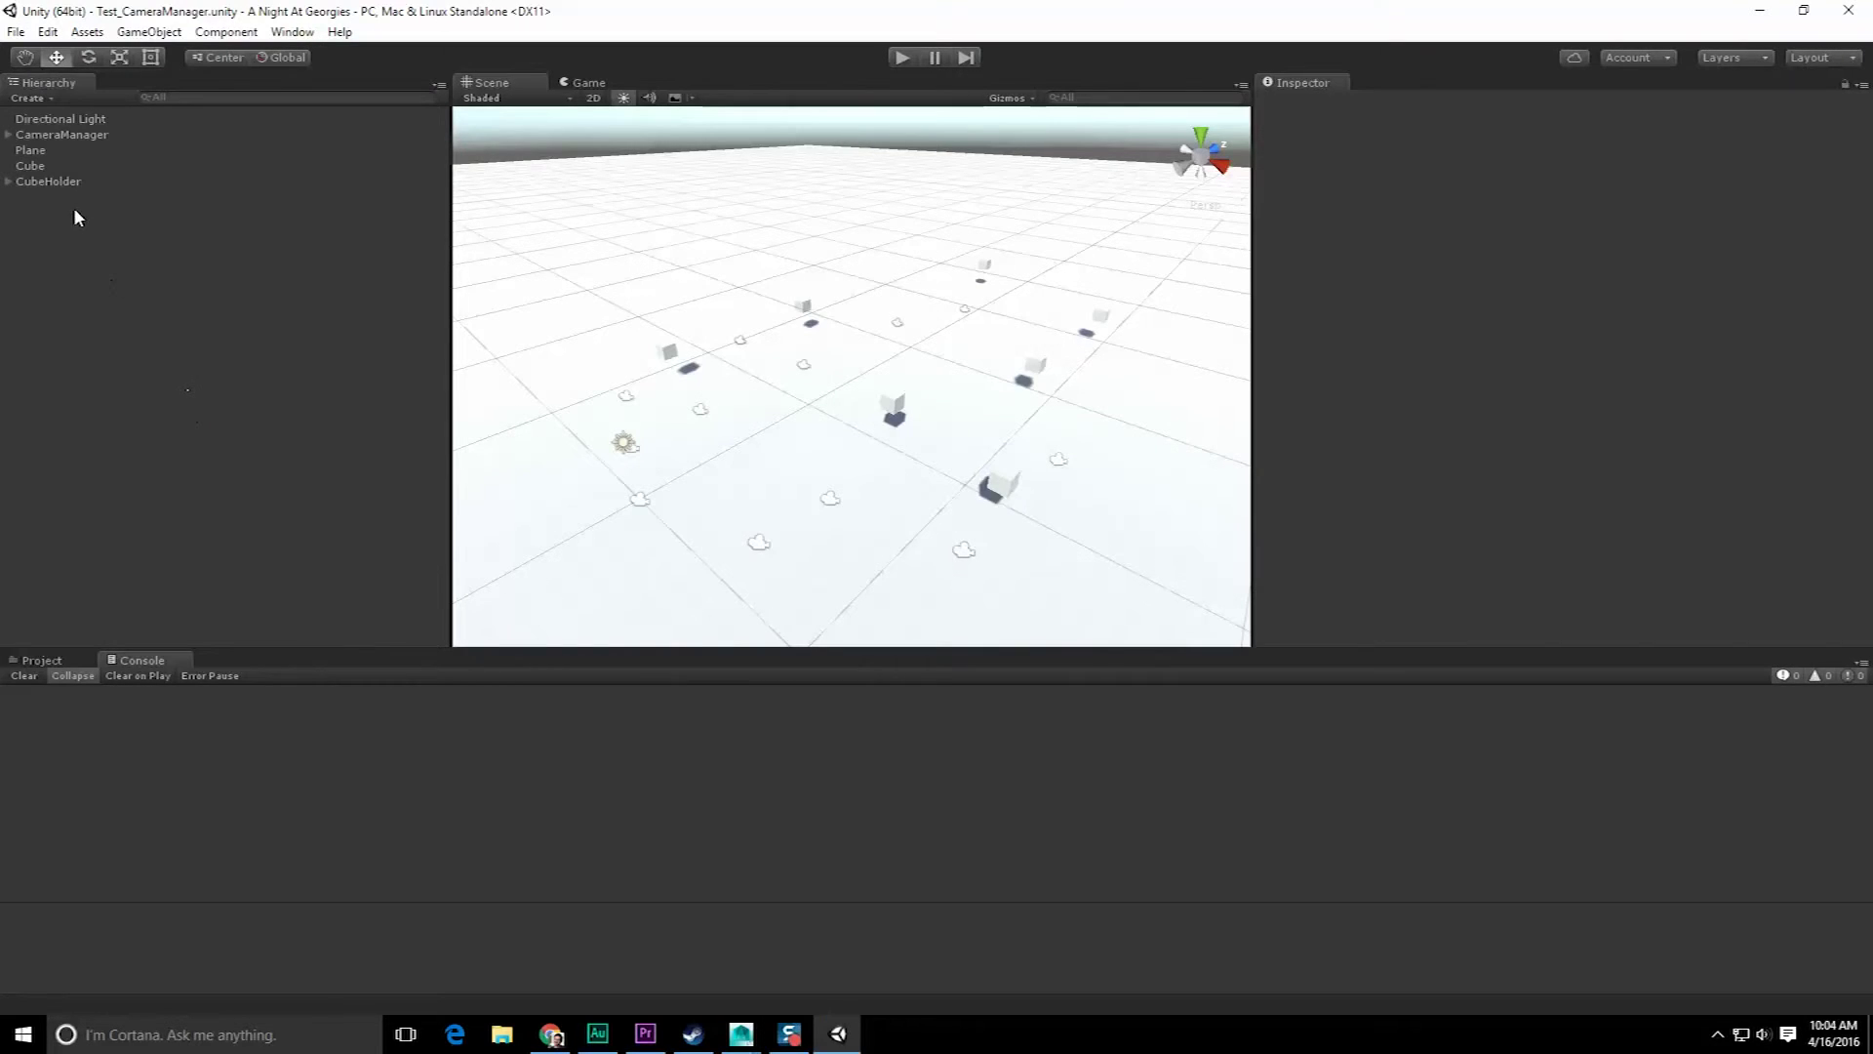
{"action": "left_click", "coordinate": [41, 661]}
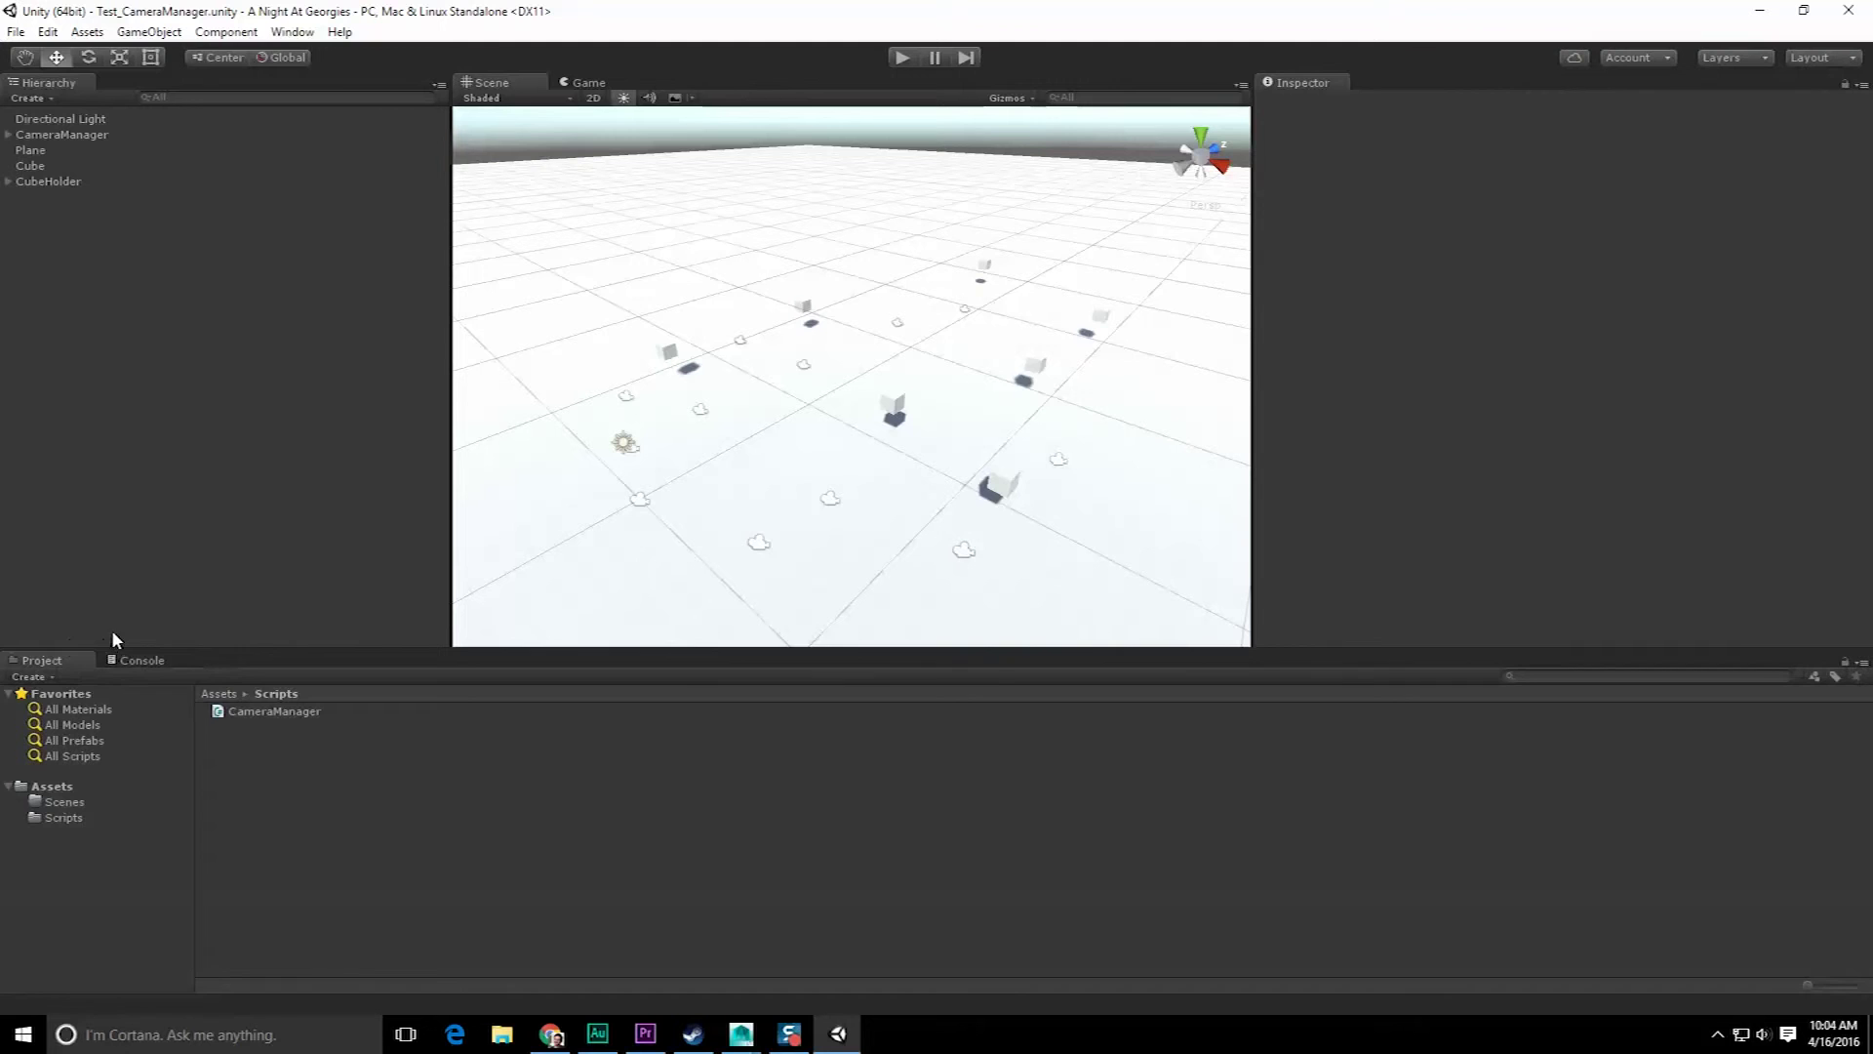
{"action": "left_click", "coordinate": [87, 803]}
{"action": "left_click", "coordinate": [18, 31]}
{"action": "left_click", "coordinate": [144, 125]}
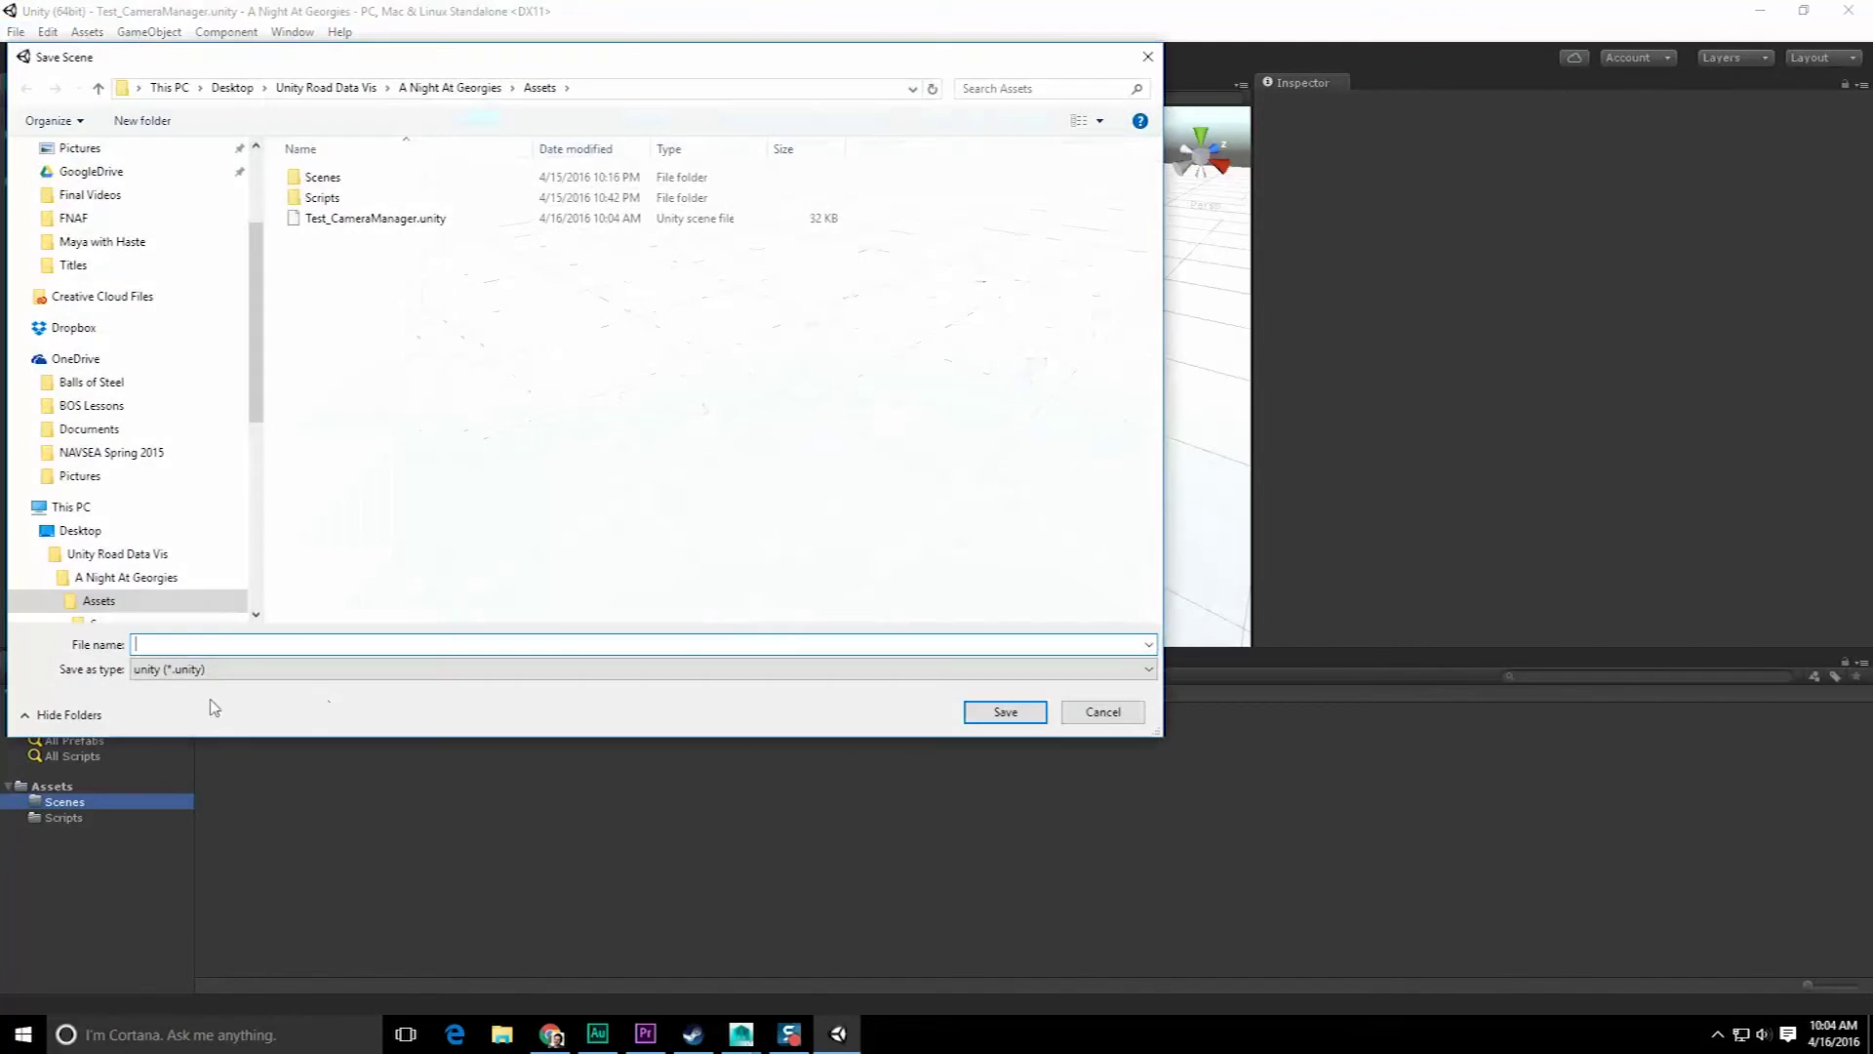
{"action": "double_click", "coordinate": [326, 178]}
{"action": "left_click", "coordinate": [139, 642]}
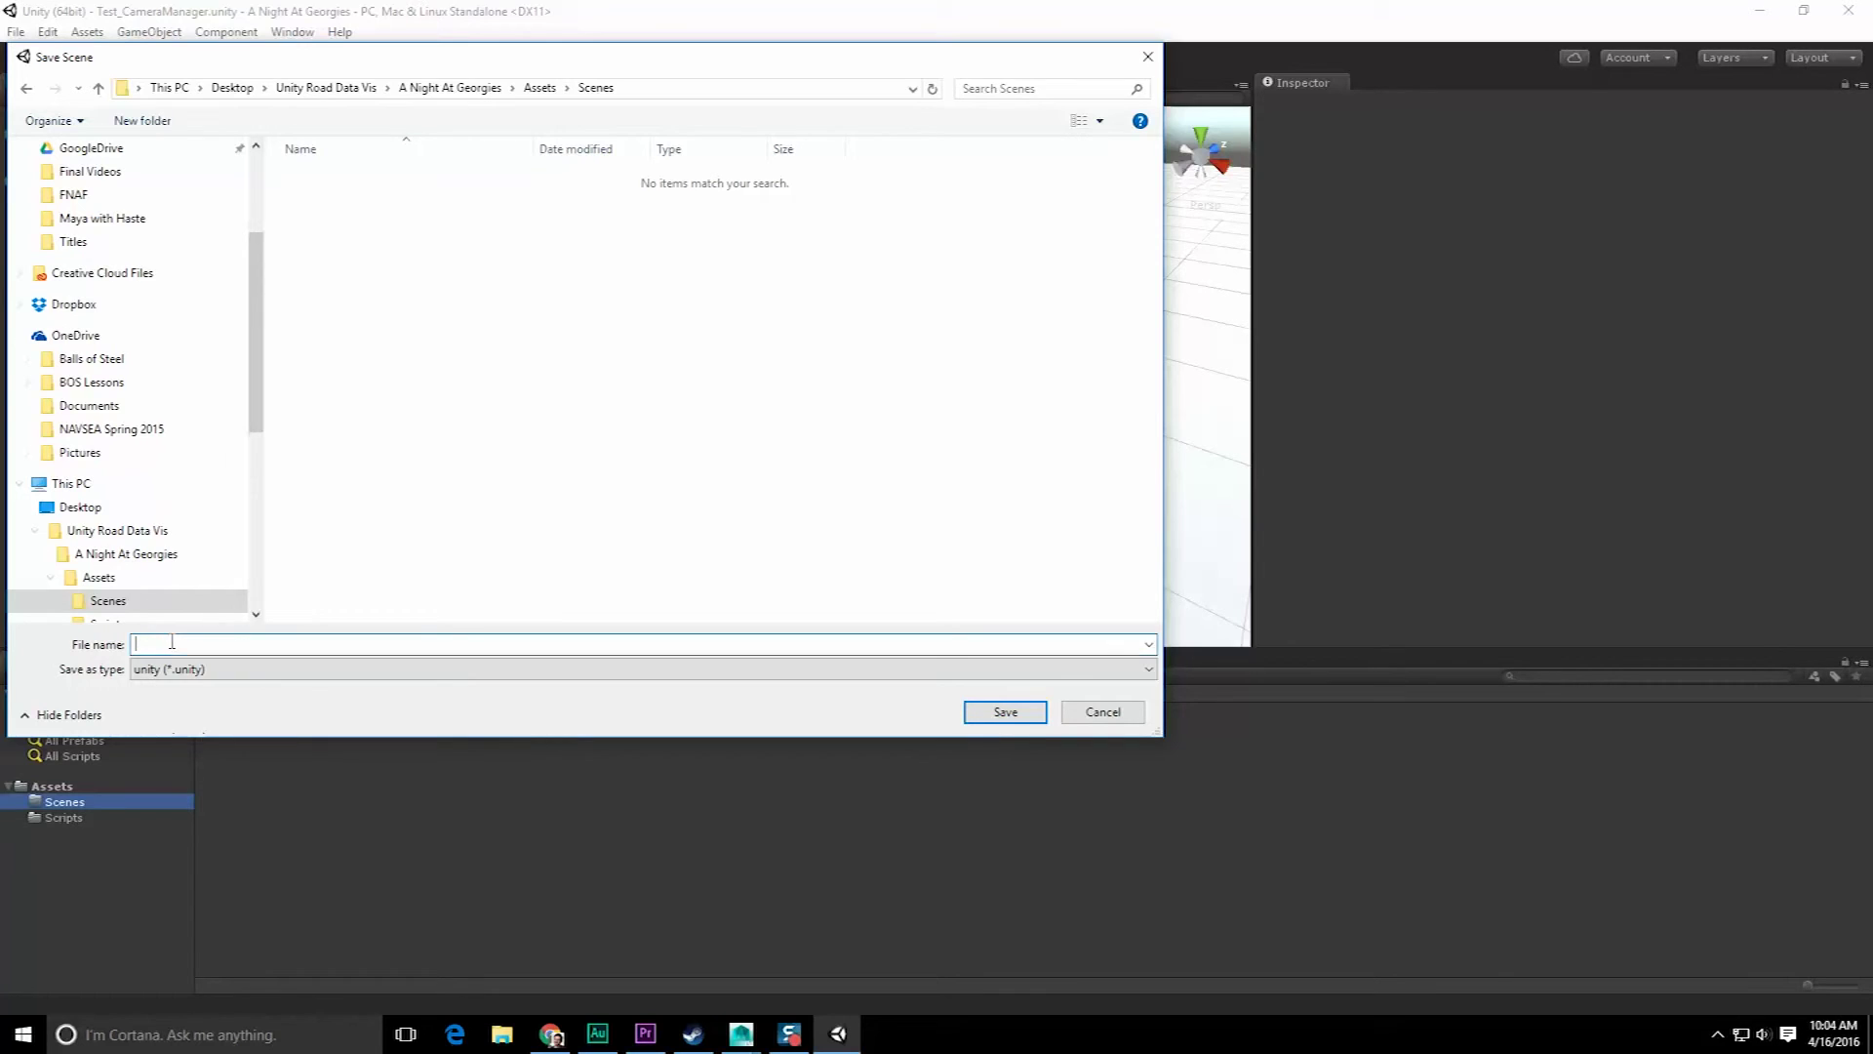
{"action": "left_click_drag", "start_coordinate": [554, 61], "coordinate": [952, 161]}
{"action": "left_click", "coordinate": [1527, 815]}
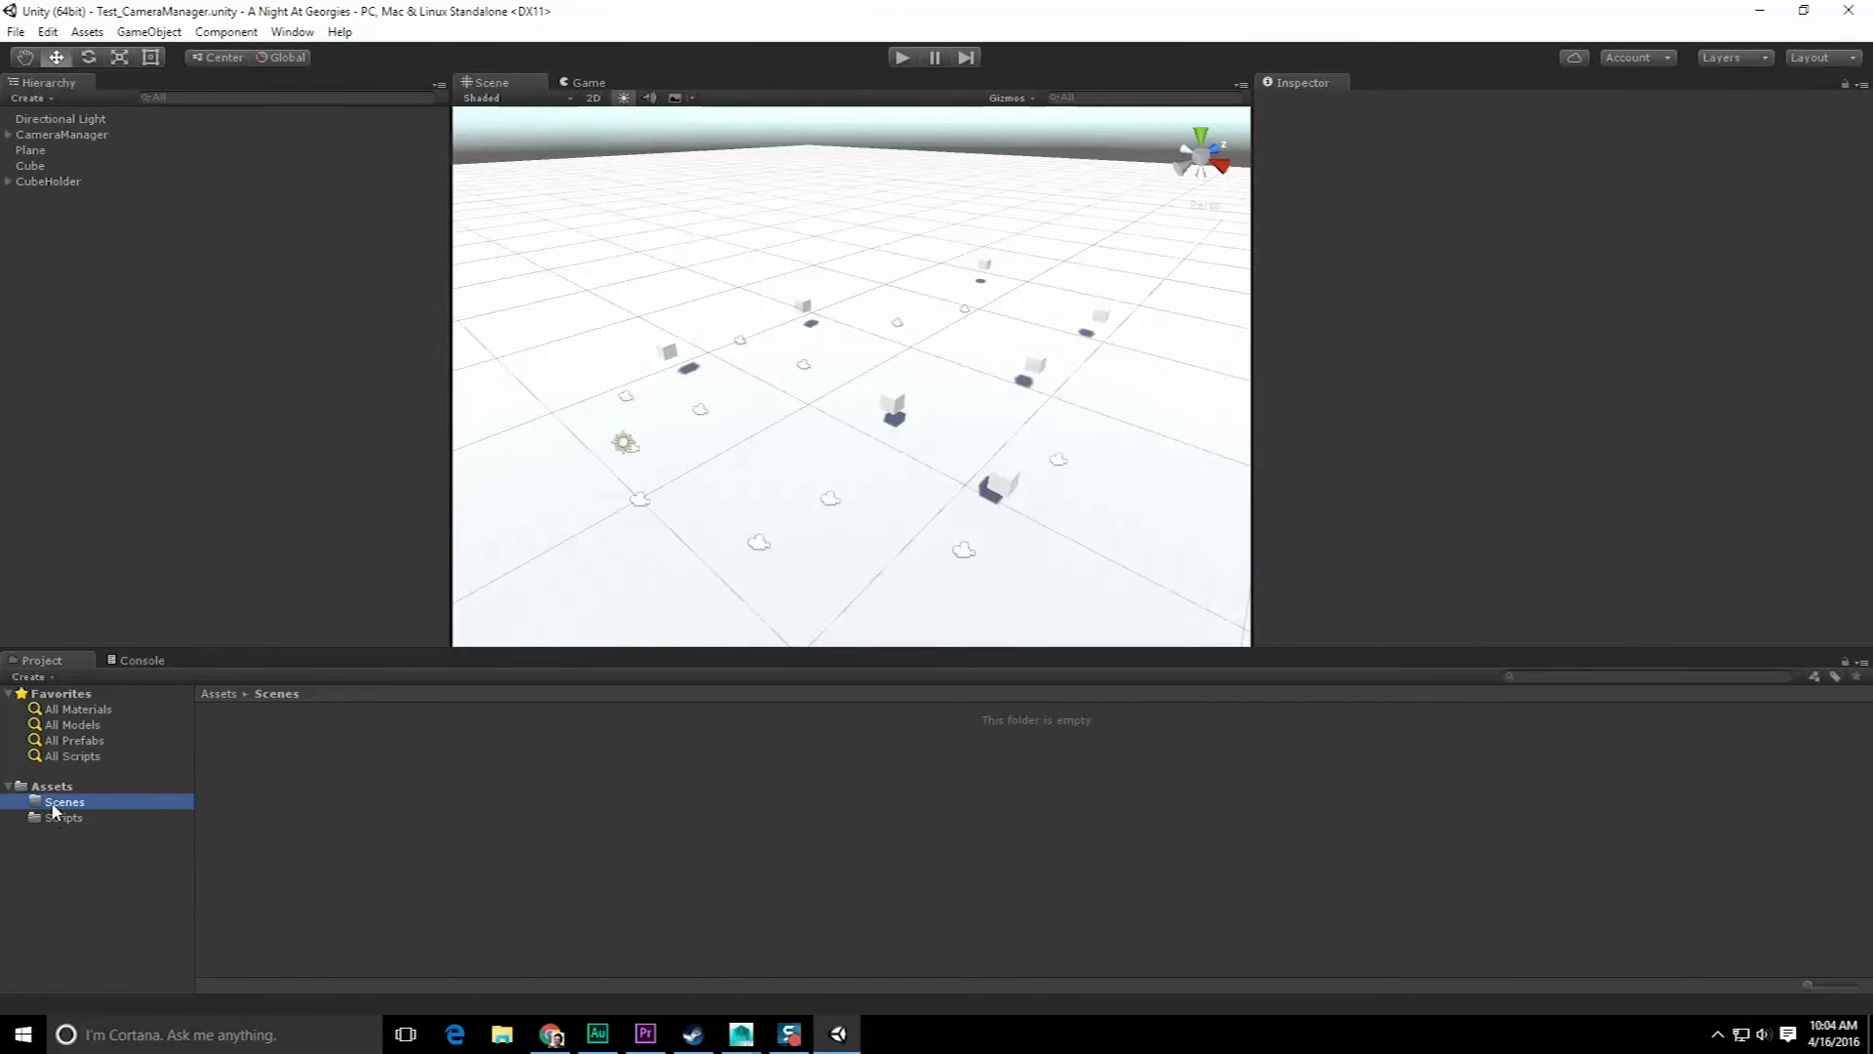
- Move the Test_CameraManager scene asset into the Scenes folder and view that folder's contents
{"action": "left_click_drag", "start_coordinate": [261, 743], "coordinate": [252, 712]}
{"action": "left_click", "coordinate": [59, 802]}
- Save the current scene in the Scenes folder under a new name starting with Test_S
{"action": "left_click", "coordinate": [17, 32]}
{"action": "left_click", "coordinate": [68, 148]}
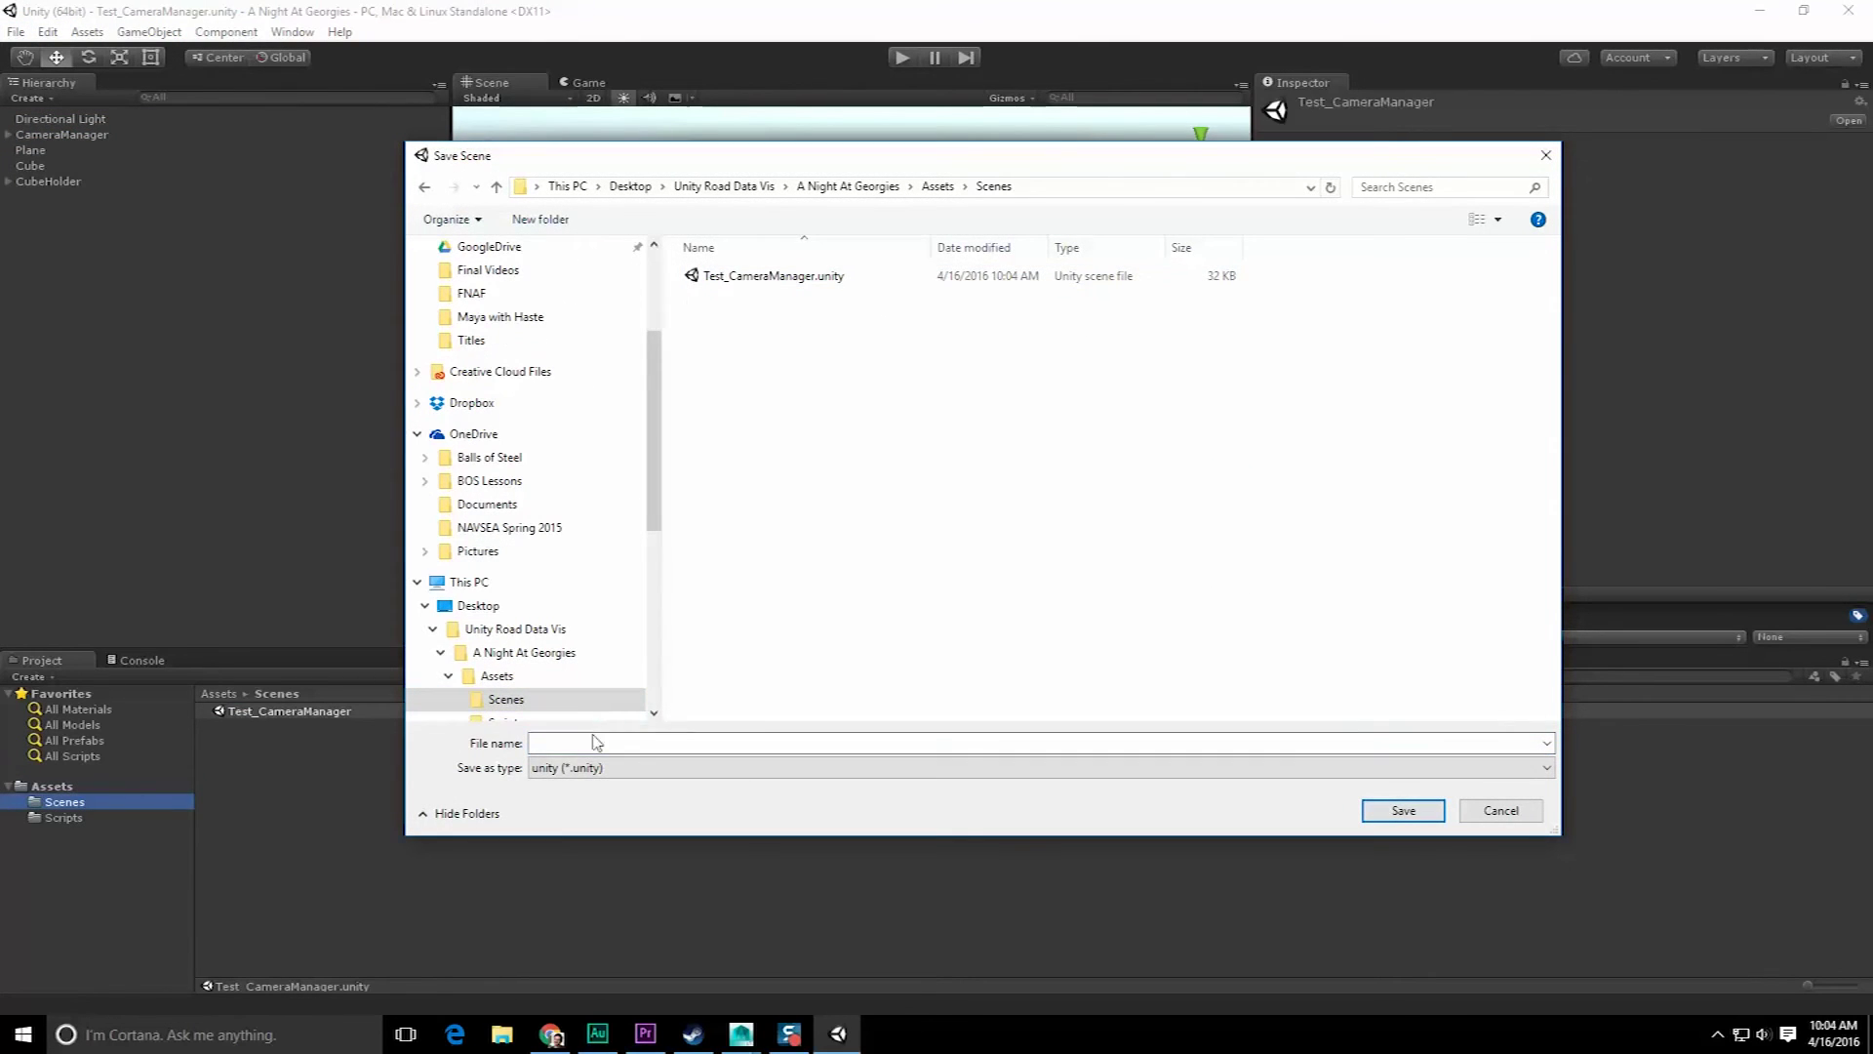
{"action": "type", "text": "Test_S"}
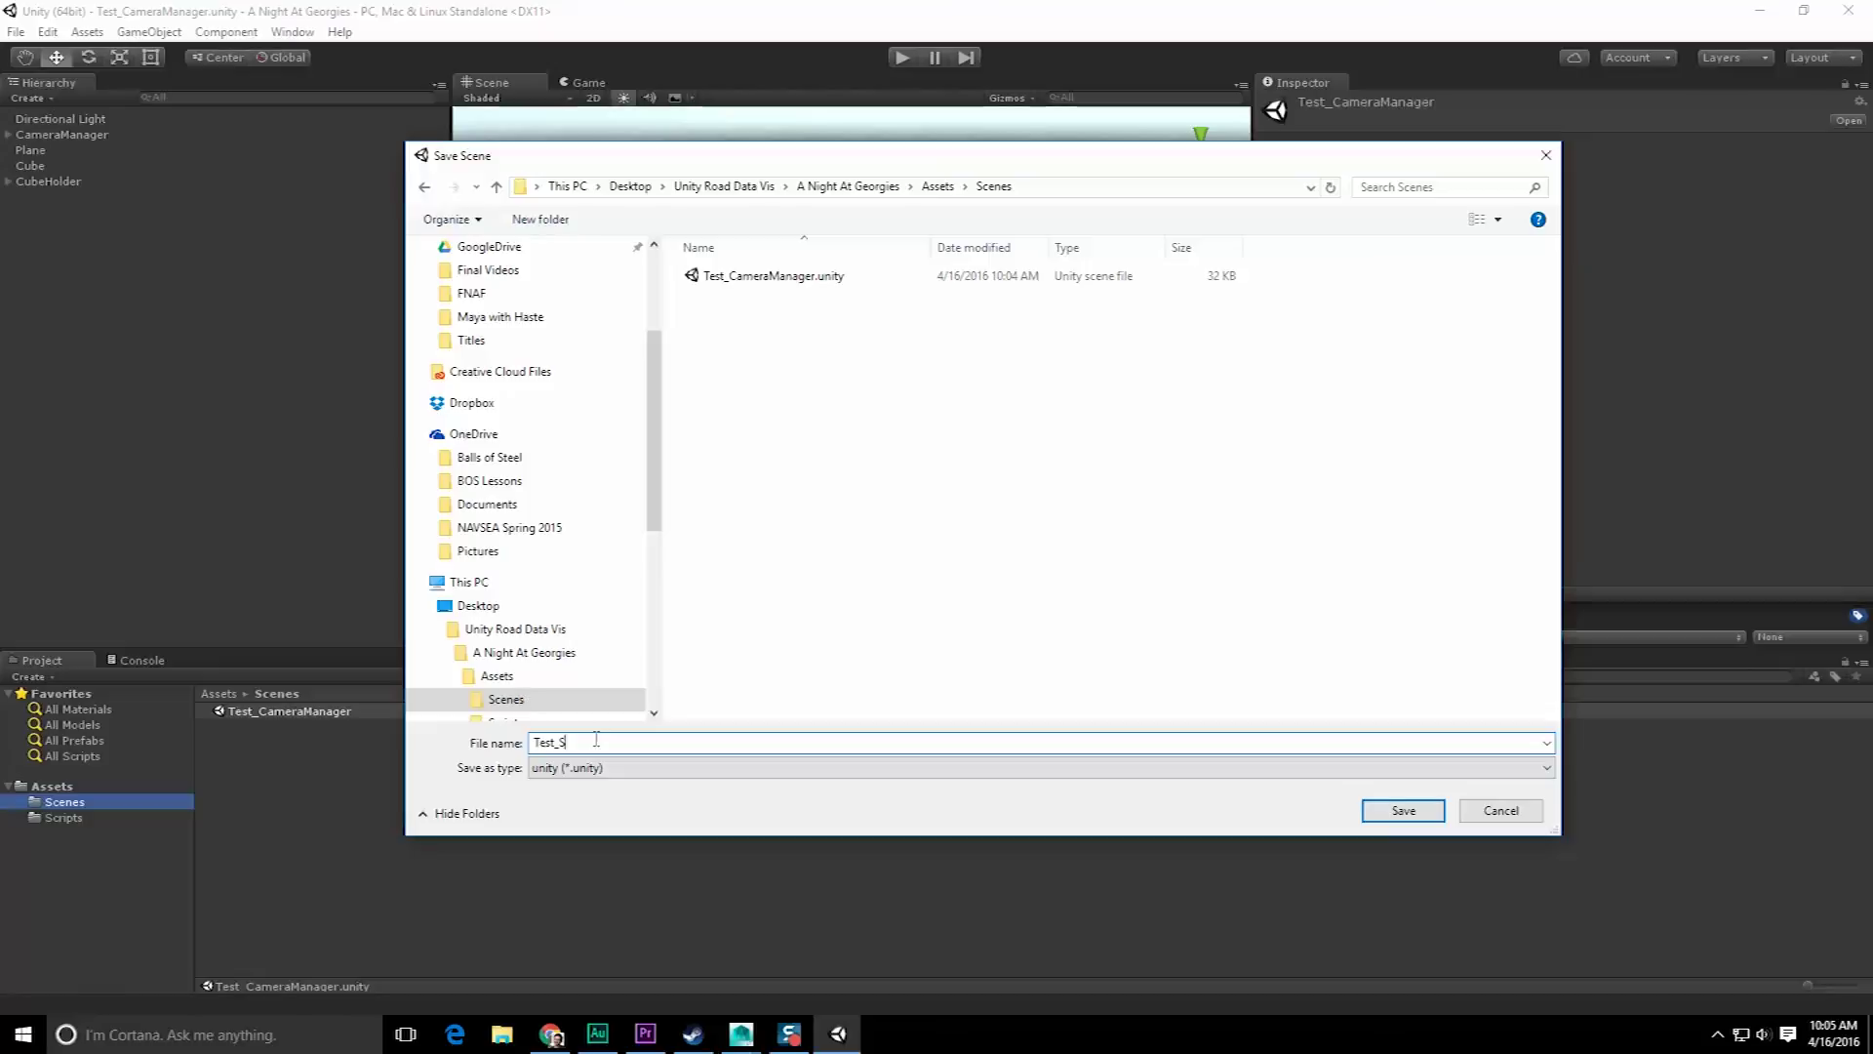